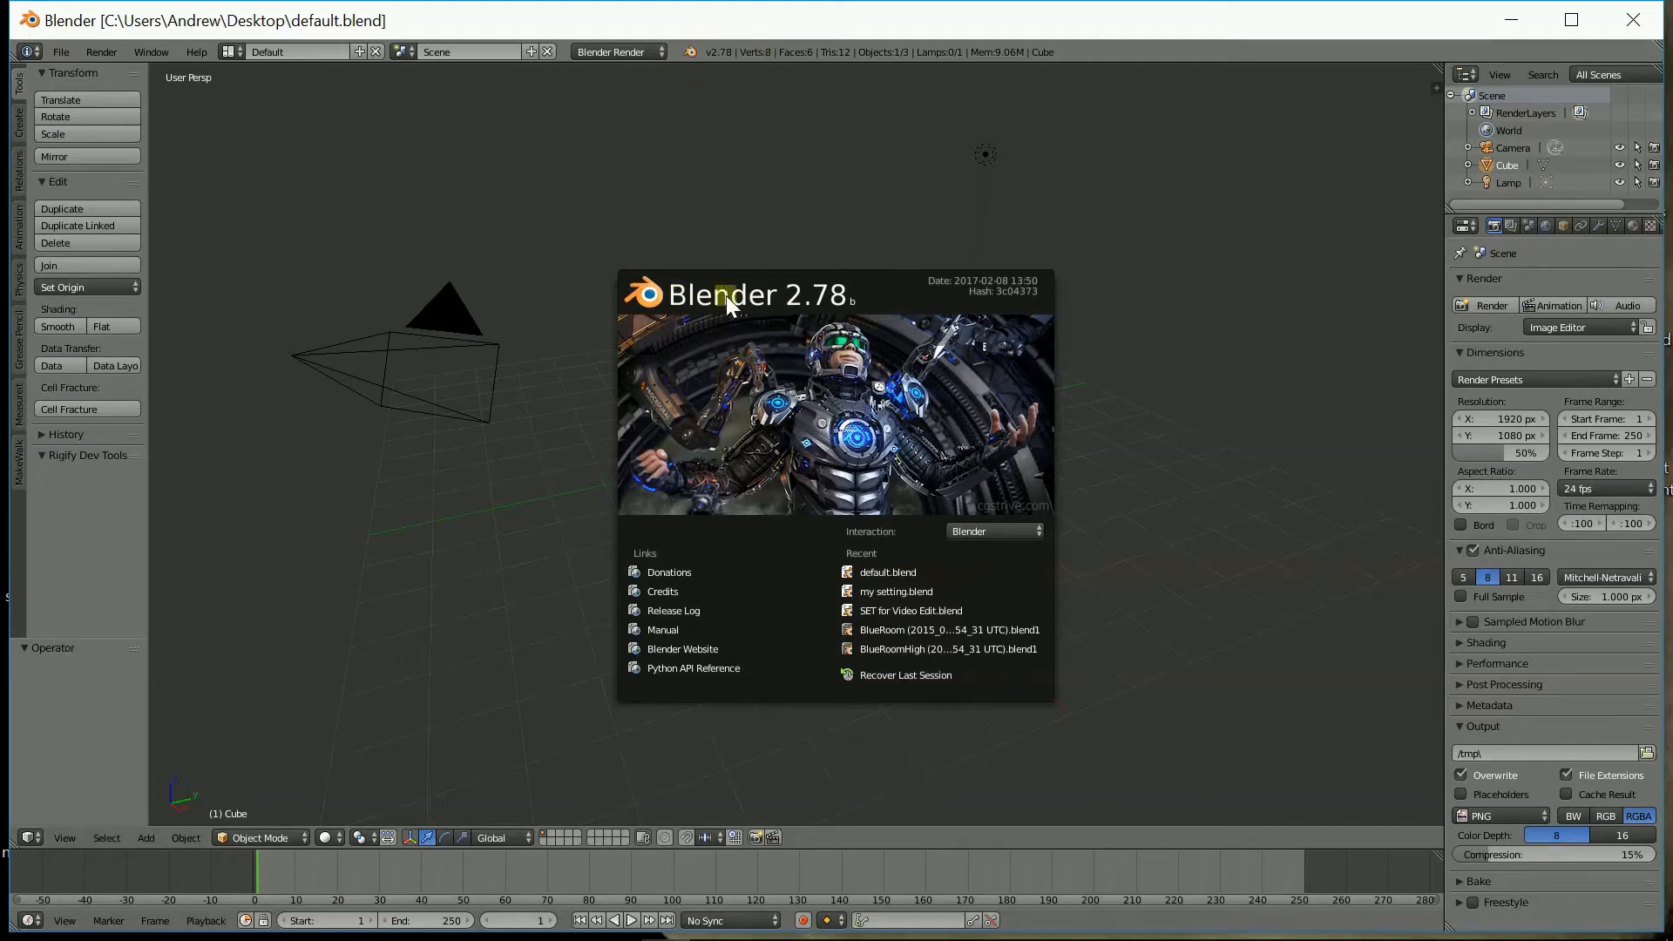
Step: Dismiss the splash screen and switch the screen layout to Video Editing
{"action": "left_click", "coordinate": [696, 57]}
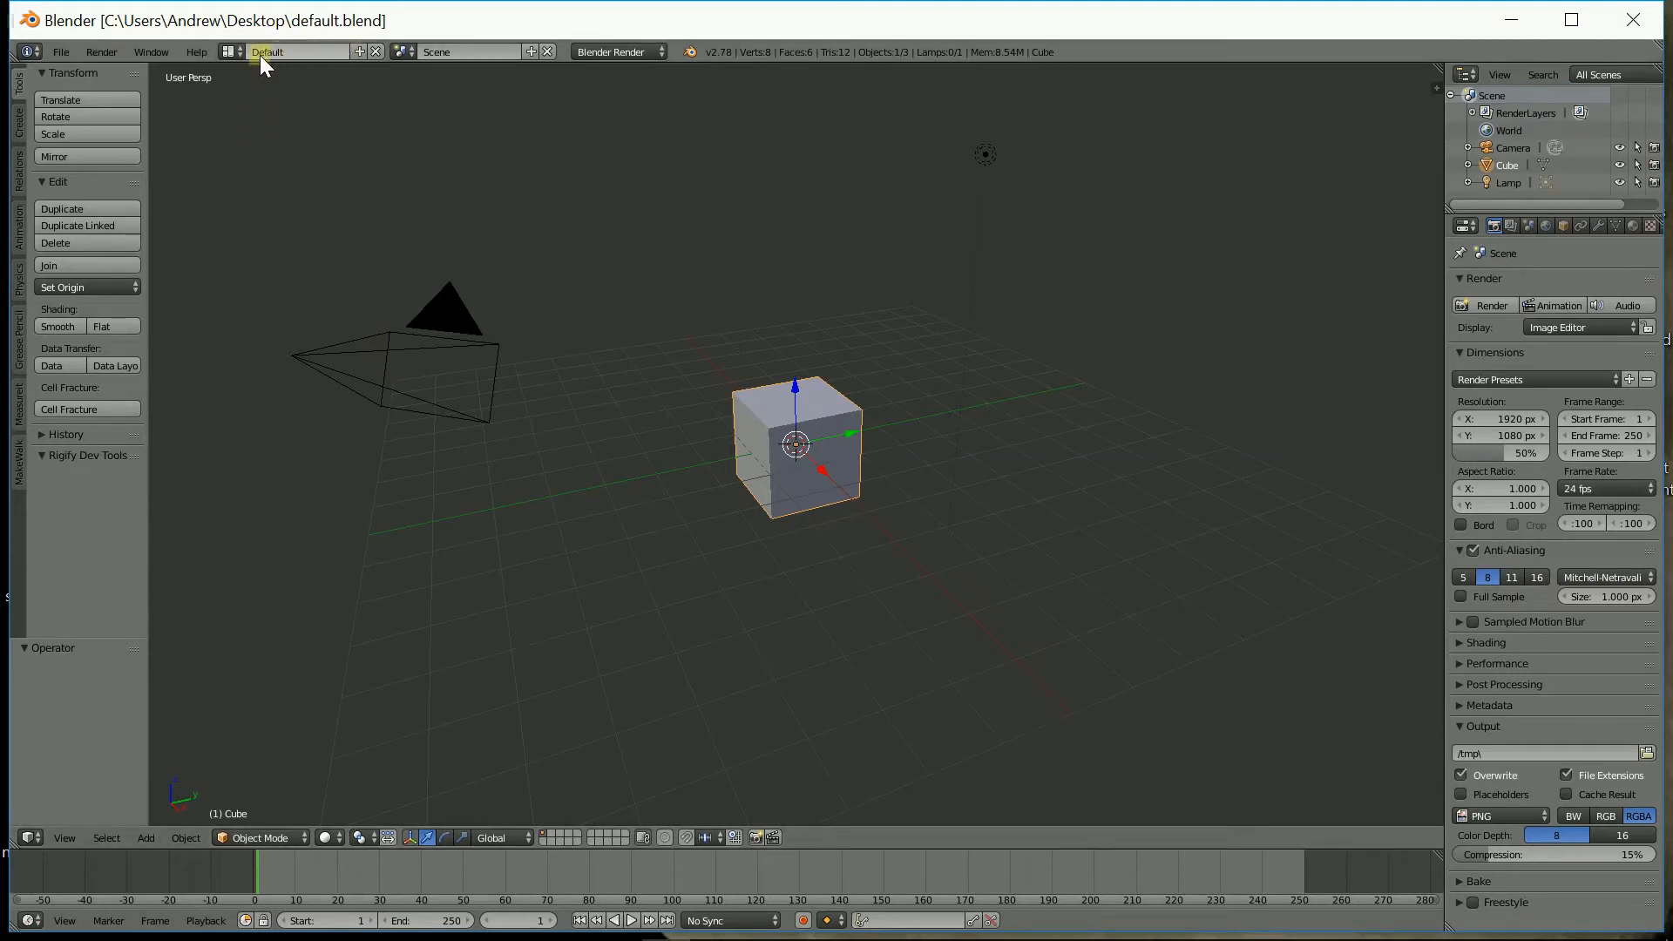
{"action": "left_click", "coordinate": [234, 53]}
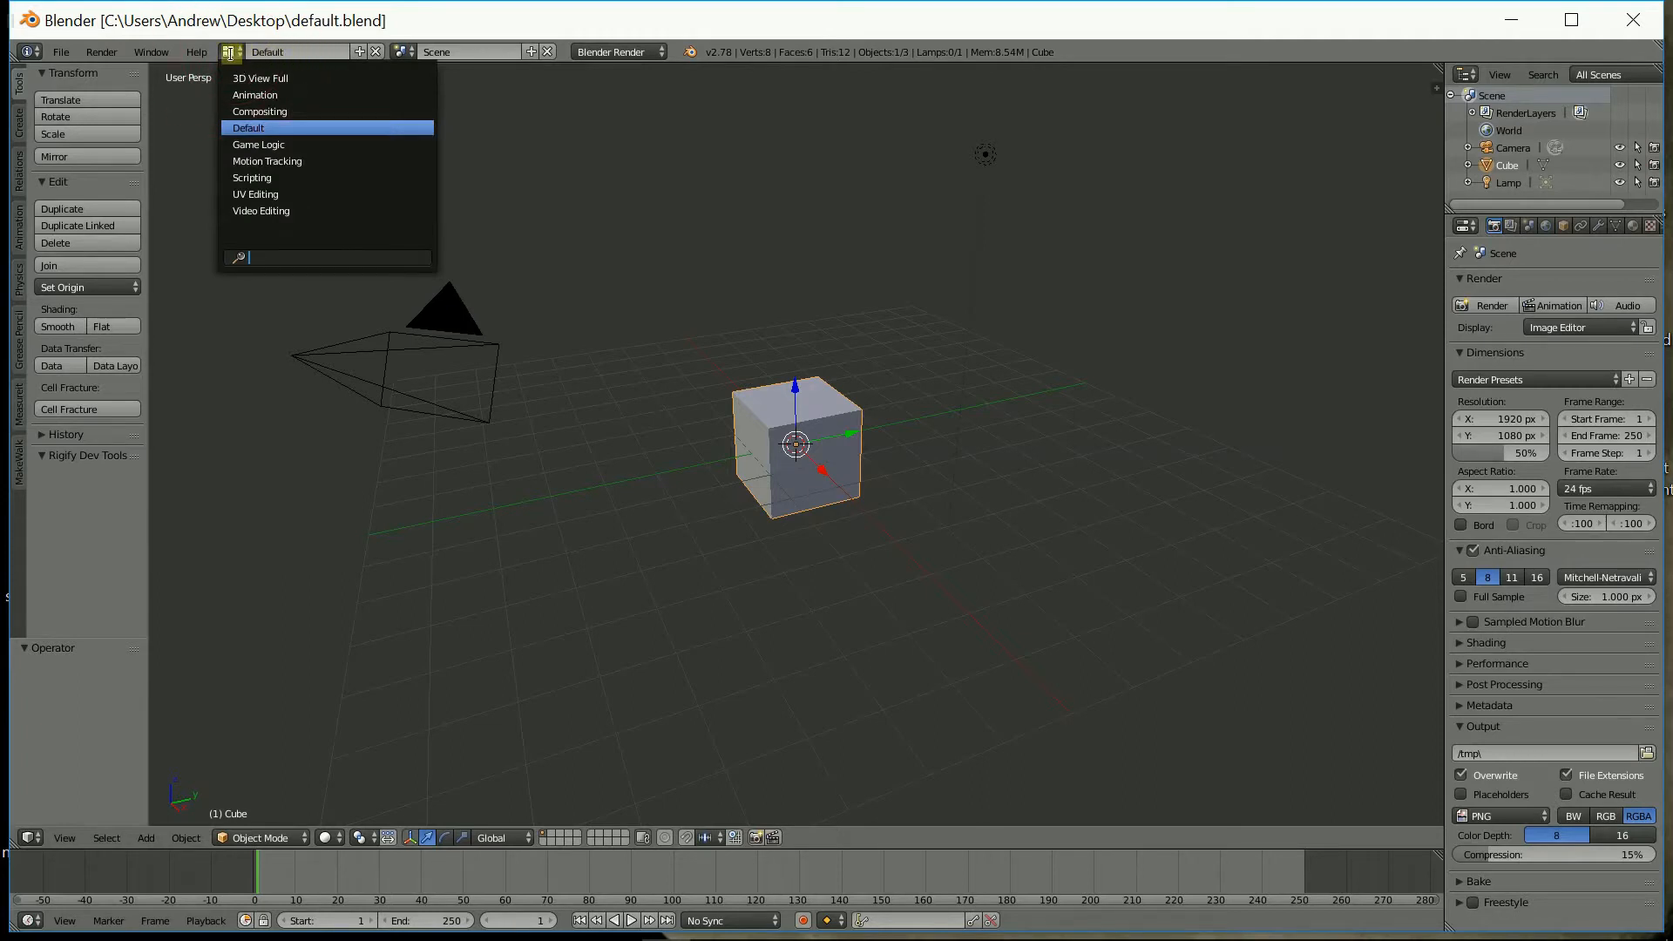
{"action": "left_click", "coordinate": [252, 211]}
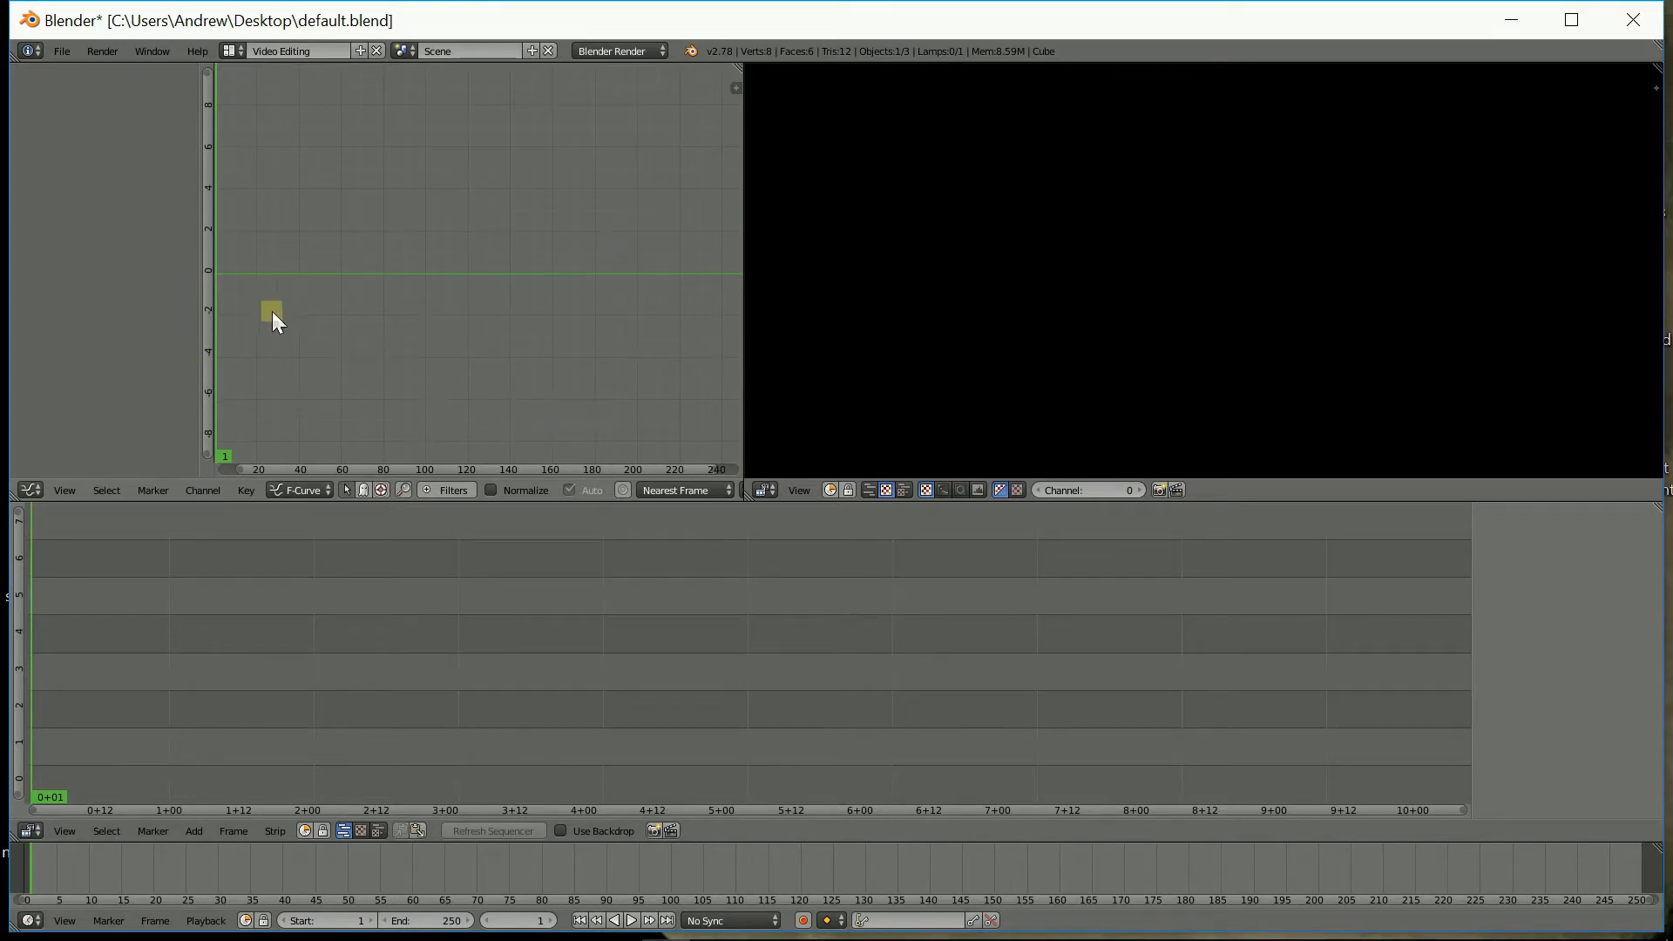
Step: Replace the Graph Editor with the Properties editor and review the render dimensions and output settings
{"action": "left_click", "coordinate": [32, 487]}
{"action": "left_click", "coordinate": [31, 486]}
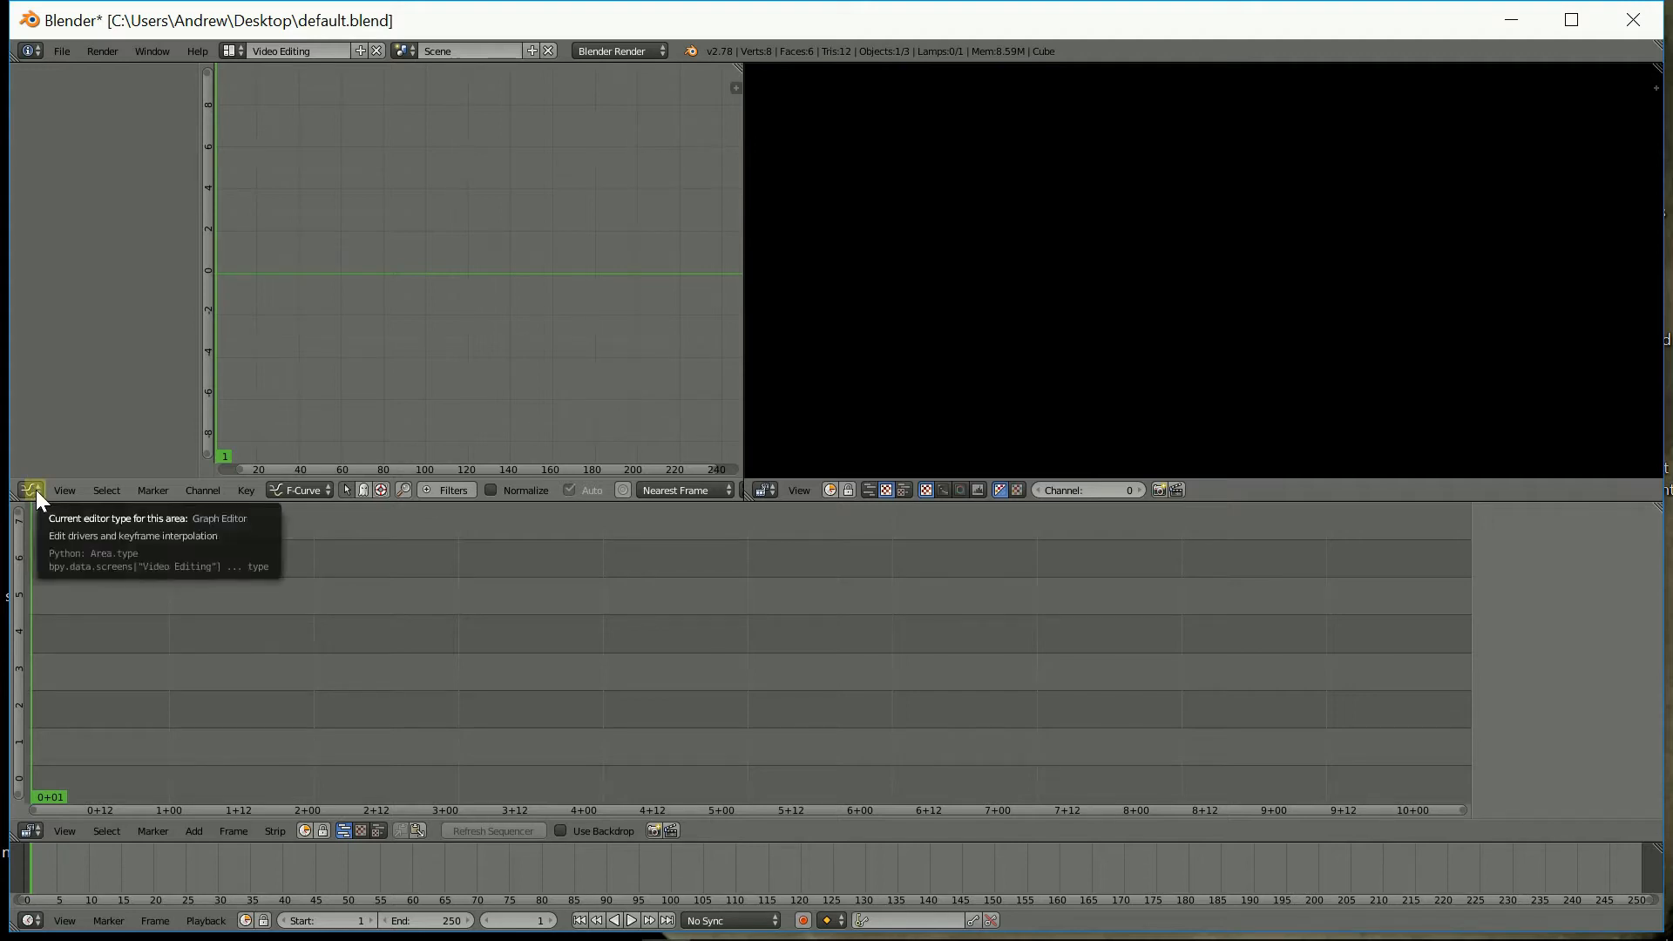
{"action": "left_click", "coordinate": [32, 490]}
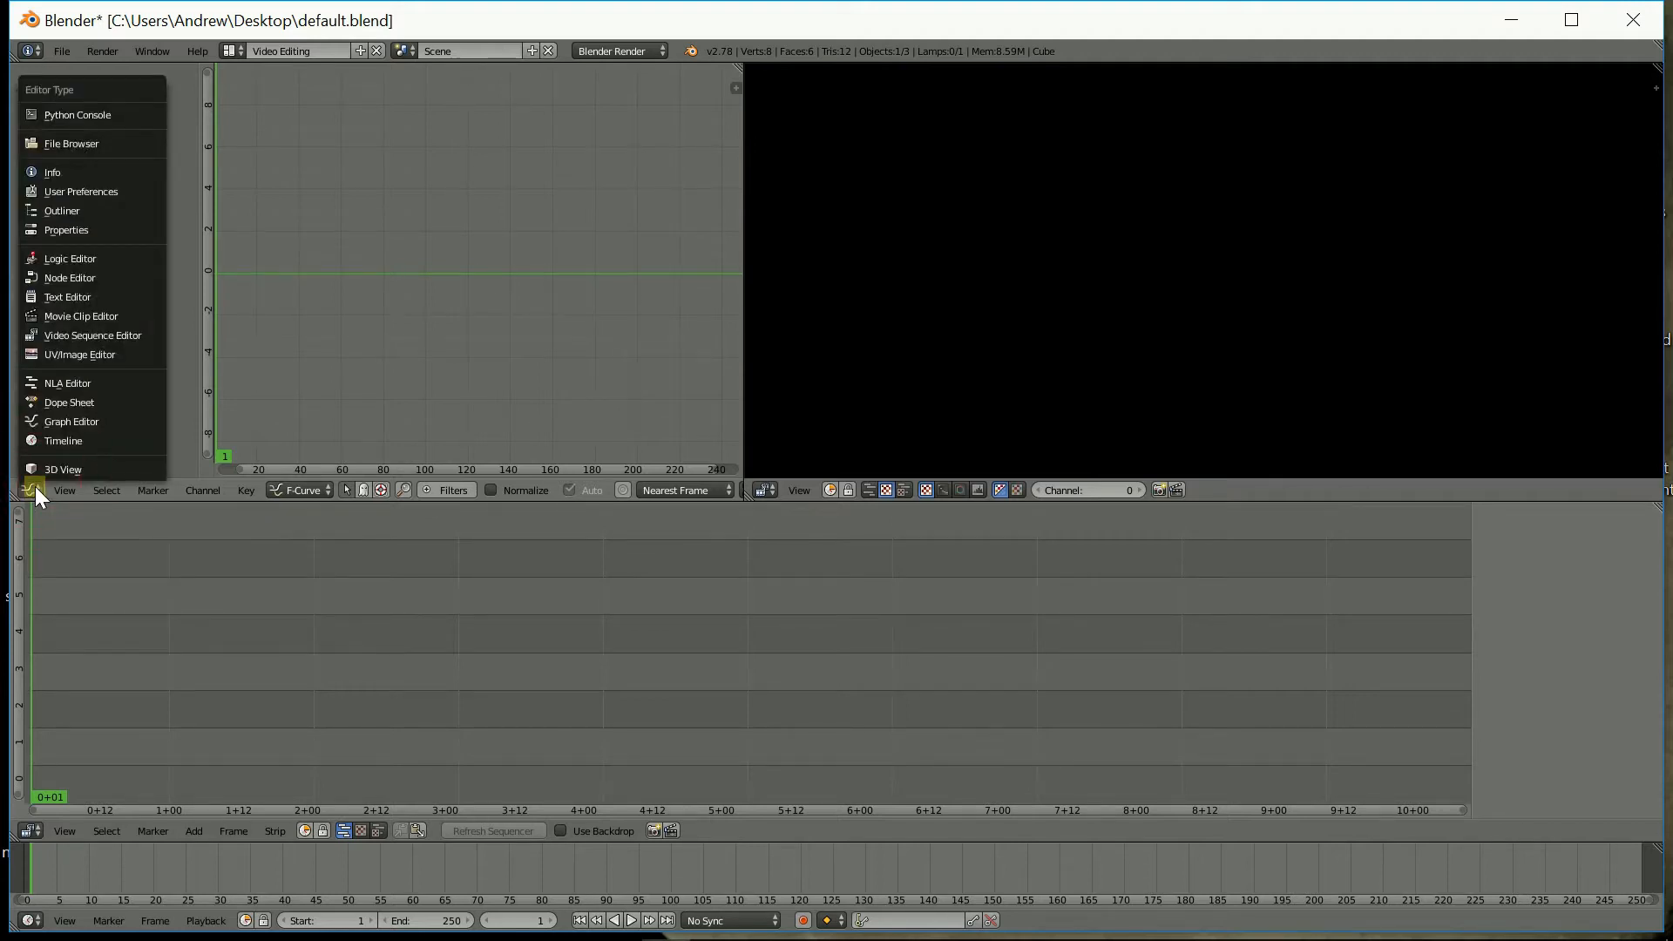
{"action": "left_click", "coordinate": [92, 229]}
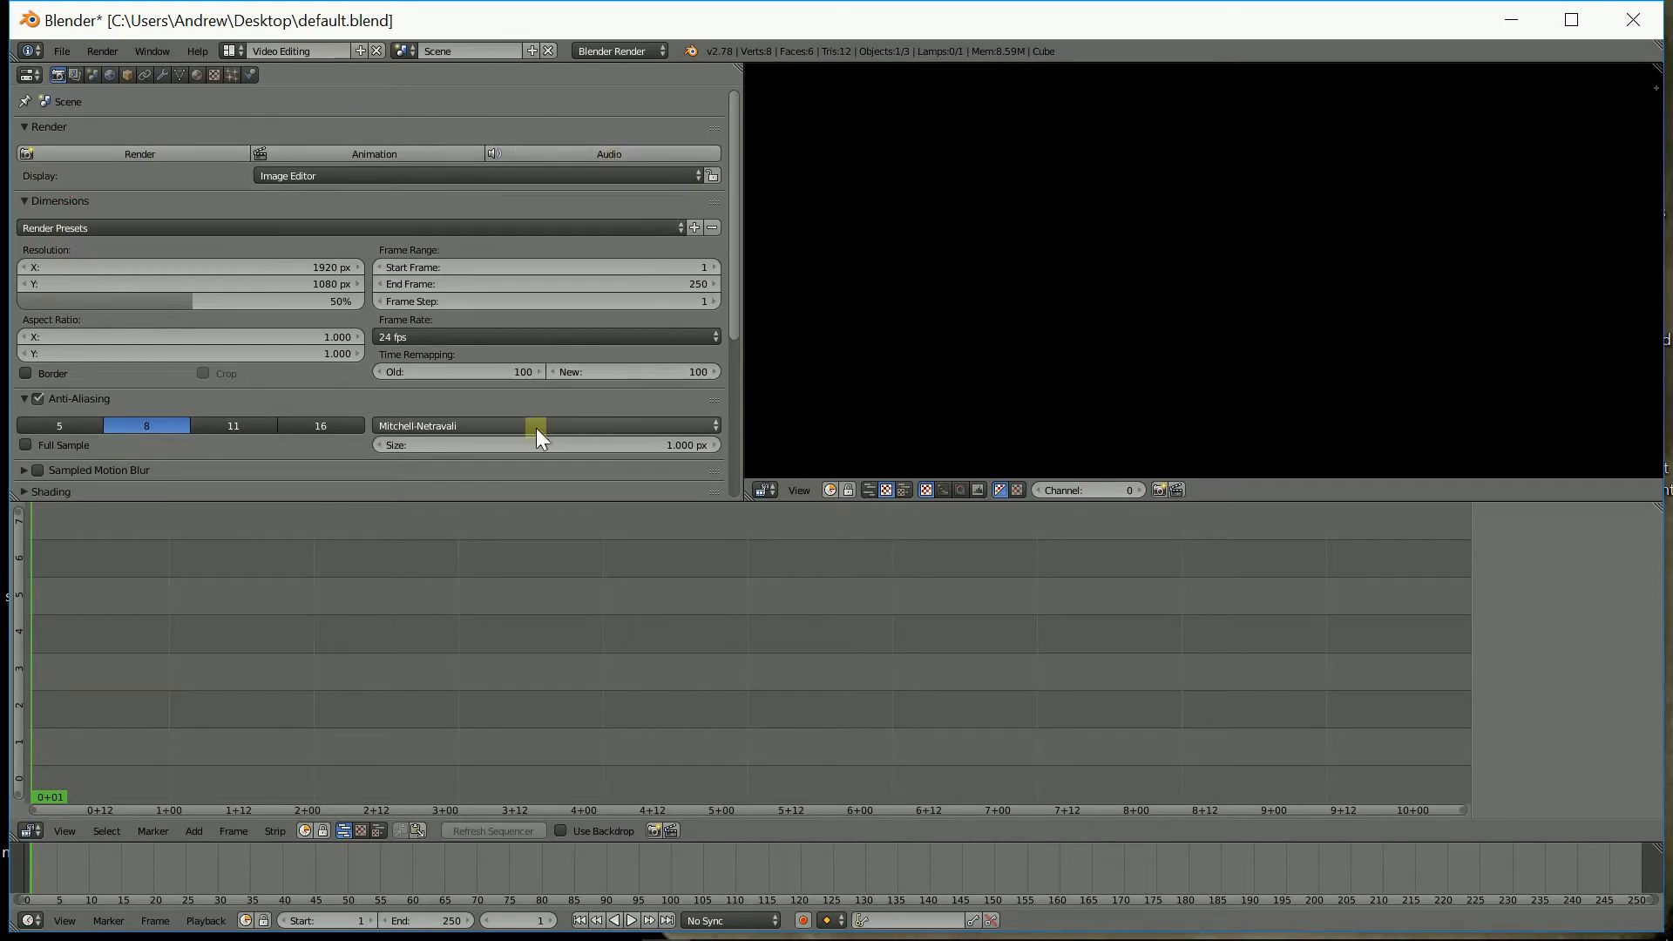
{"action": "scroll", "coordinate": [370, 320], "scroll_direction": "down", "scroll_amount": 6}
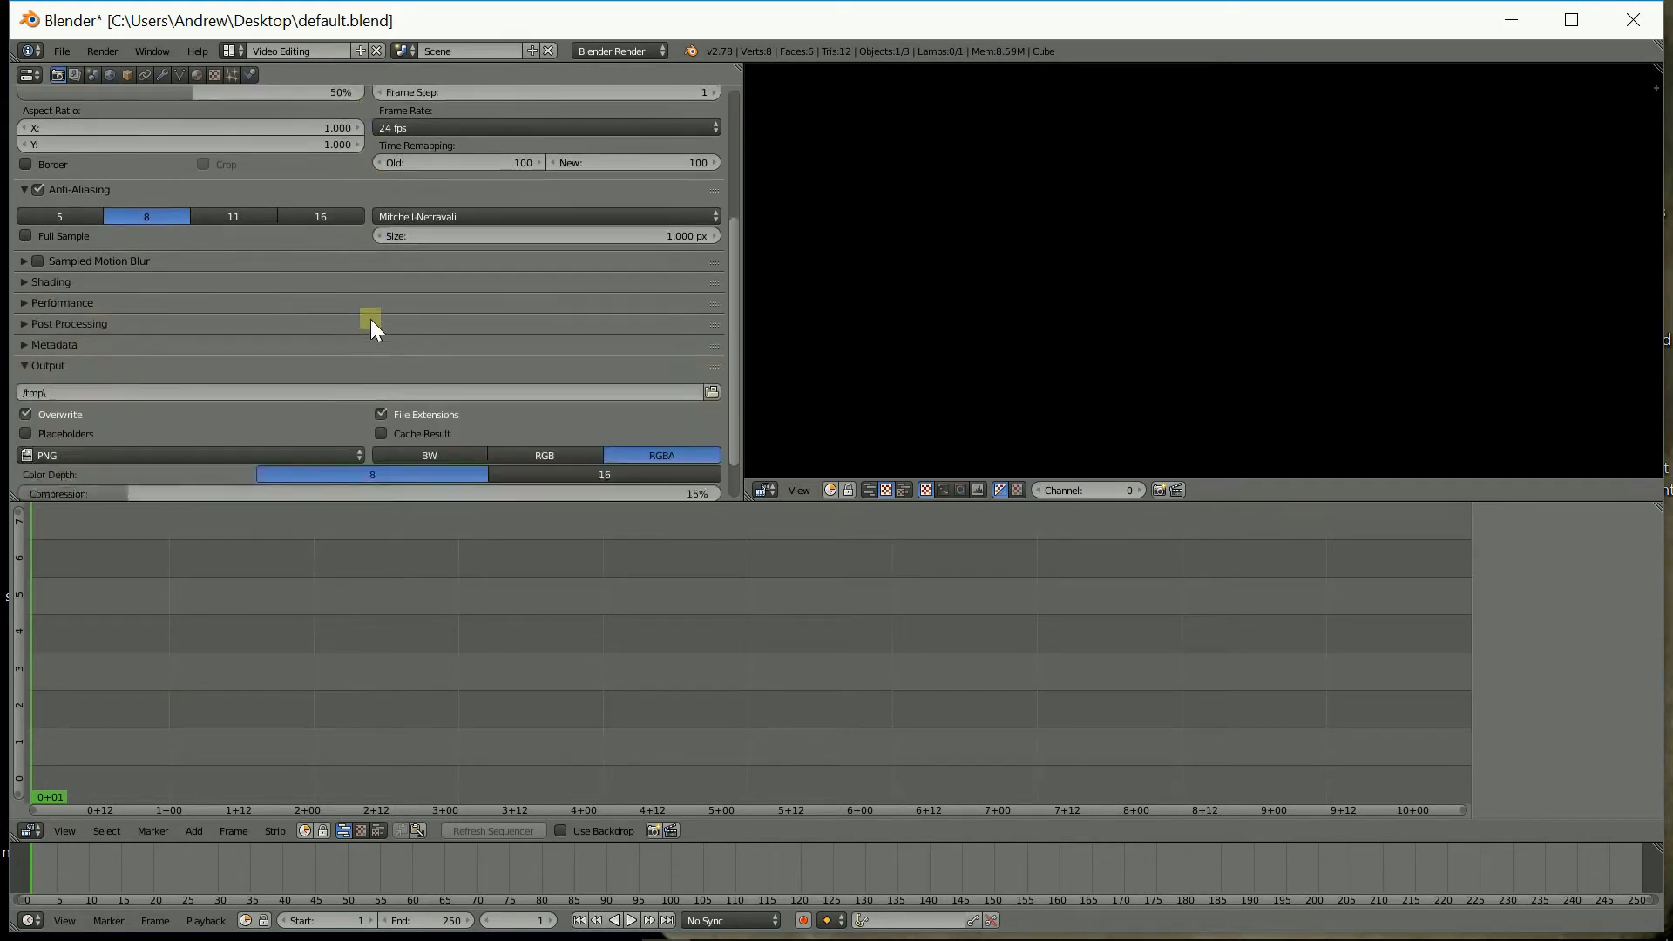
{"action": "scroll", "coordinate": [371, 328], "scroll_direction": "down", "scroll_amount": 1}
{"action": "scroll", "coordinate": [372, 328], "scroll_direction": "up", "scroll_amount": 7}
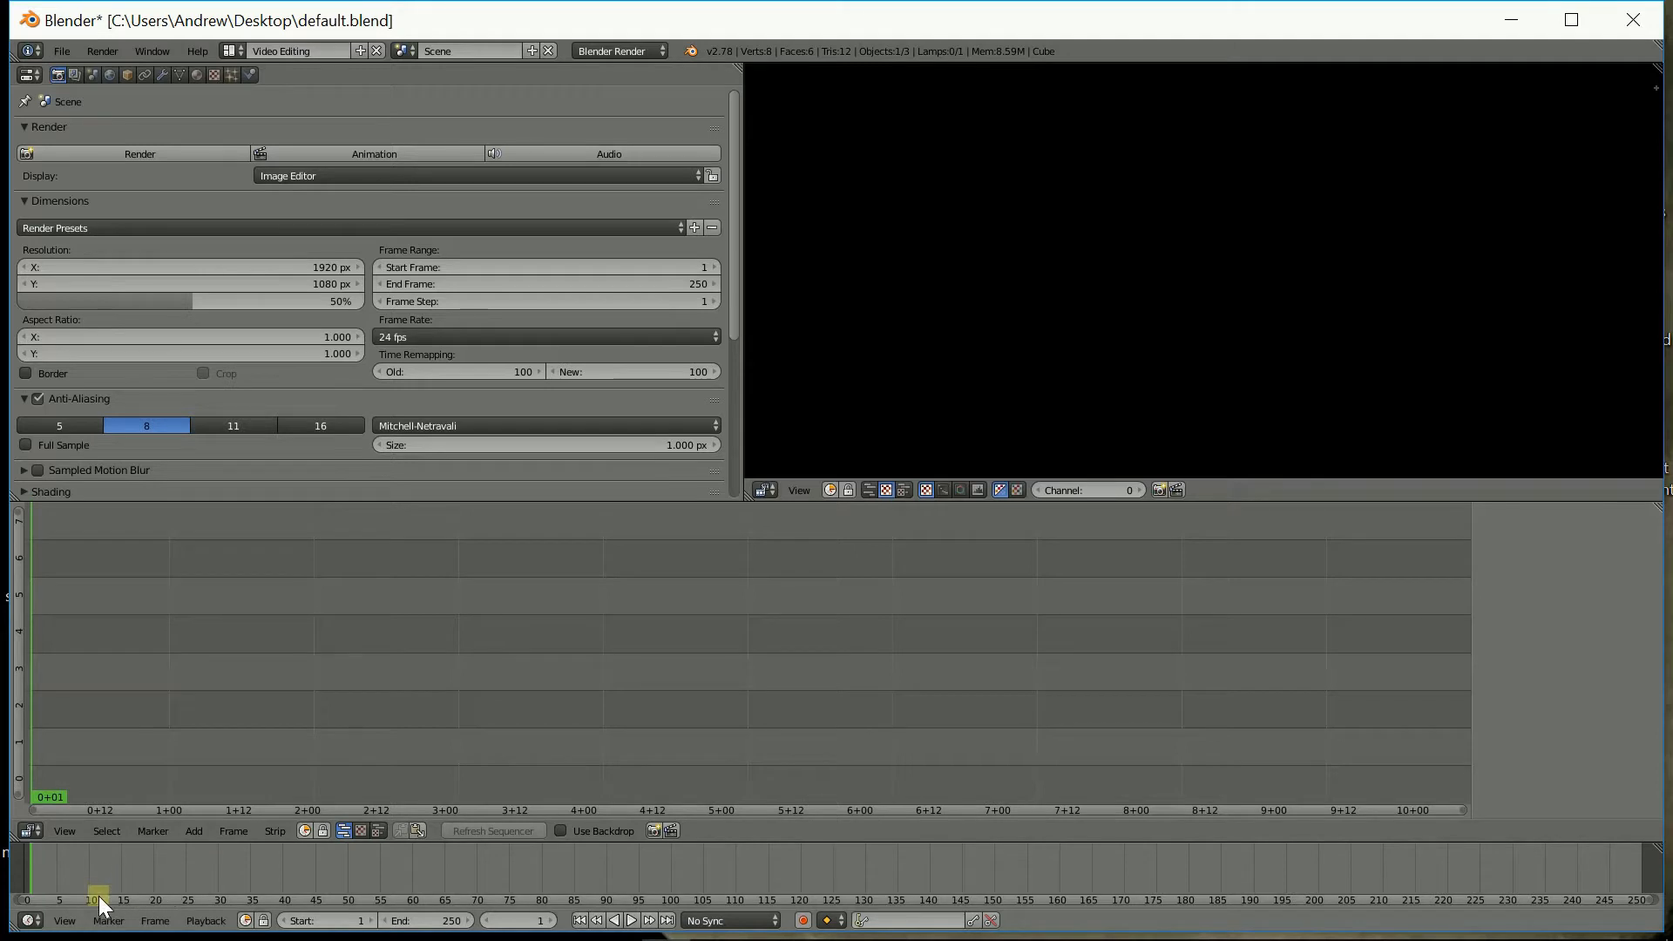
Step: Add the movie DSCN3909.MP4 from the Desktop to the sequencer, browsing the files as thumbnails
{"action": "left_click", "coordinate": [197, 832]}
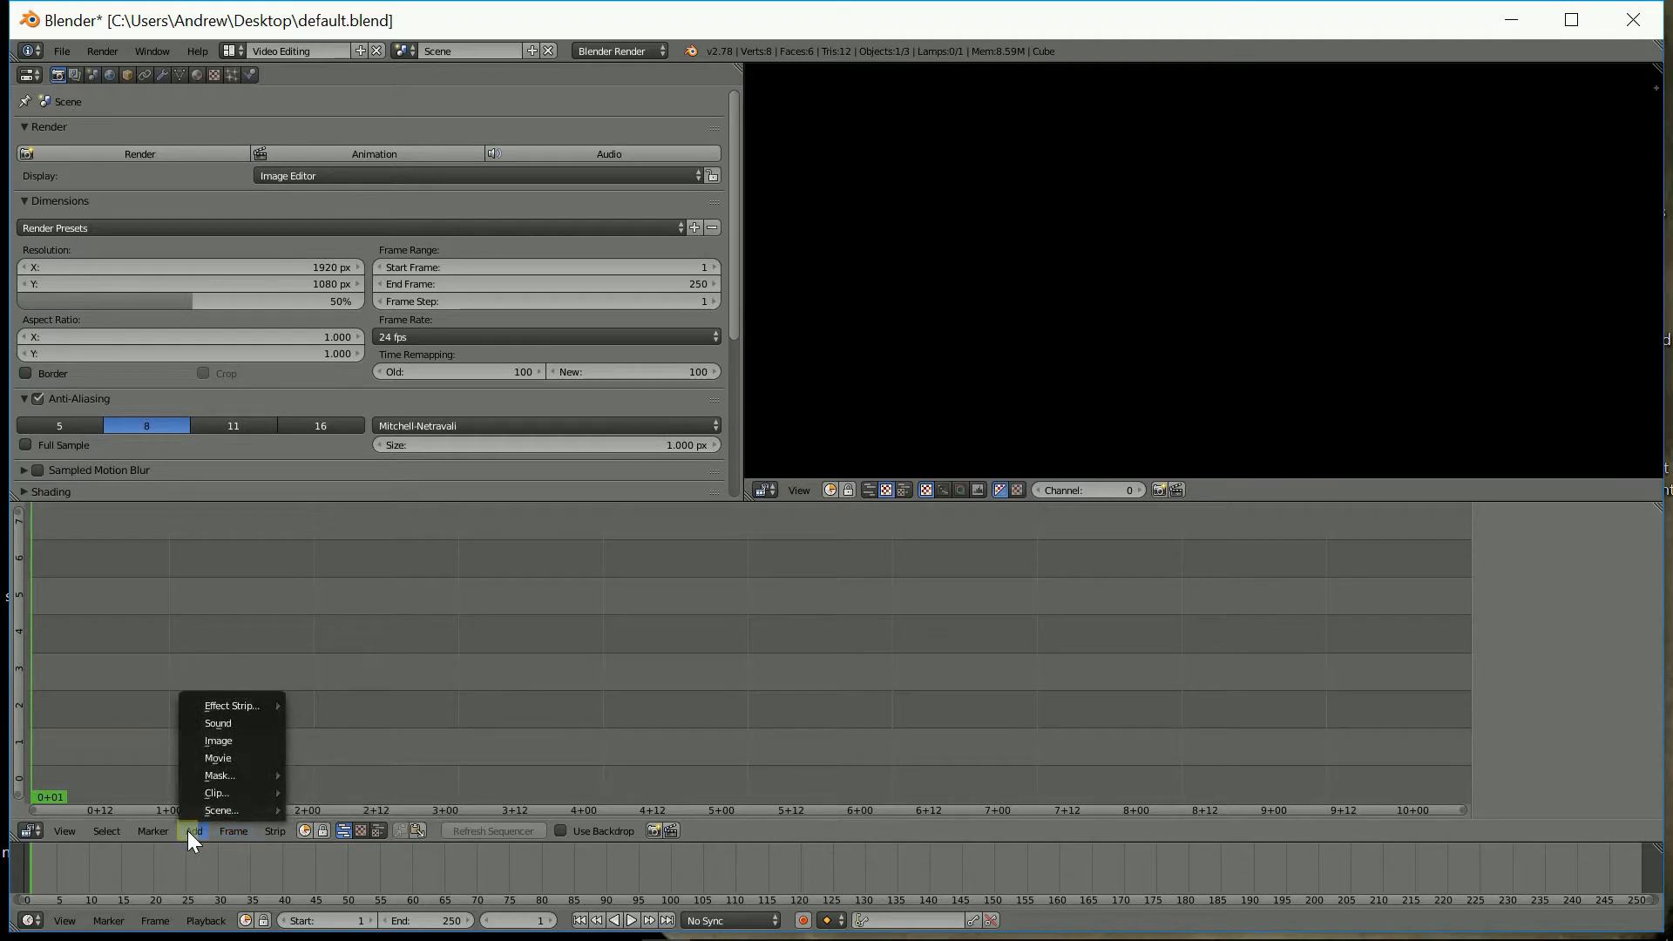
{"action": "left_click", "coordinate": [216, 759]}
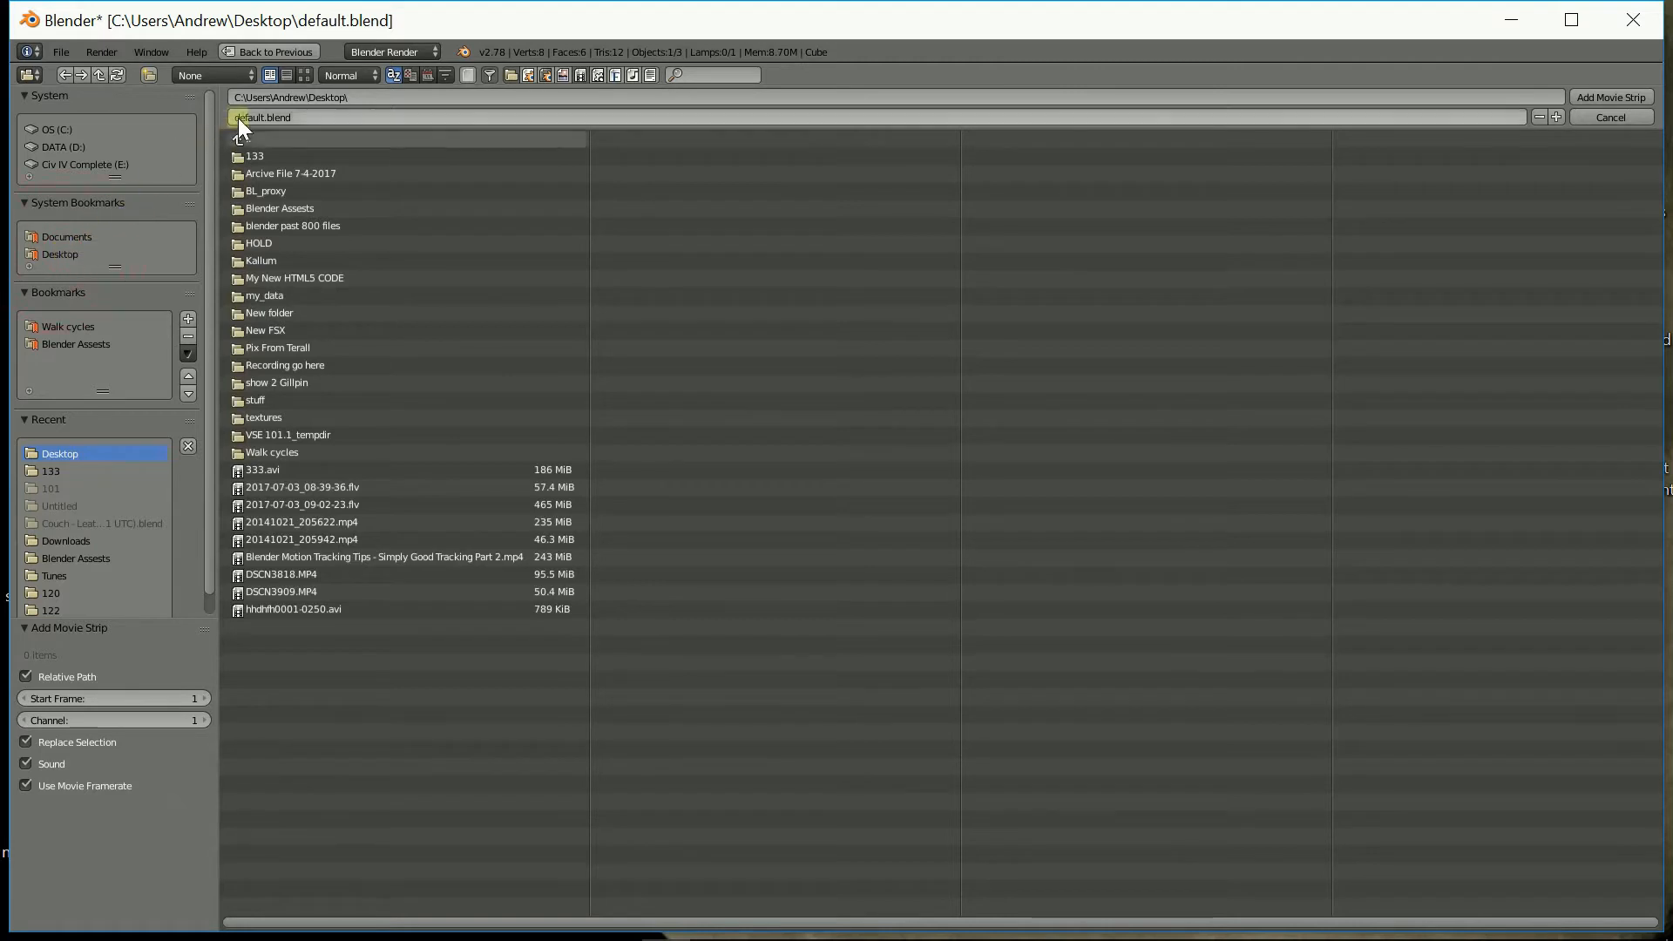
{"action": "left_click", "coordinate": [307, 76]}
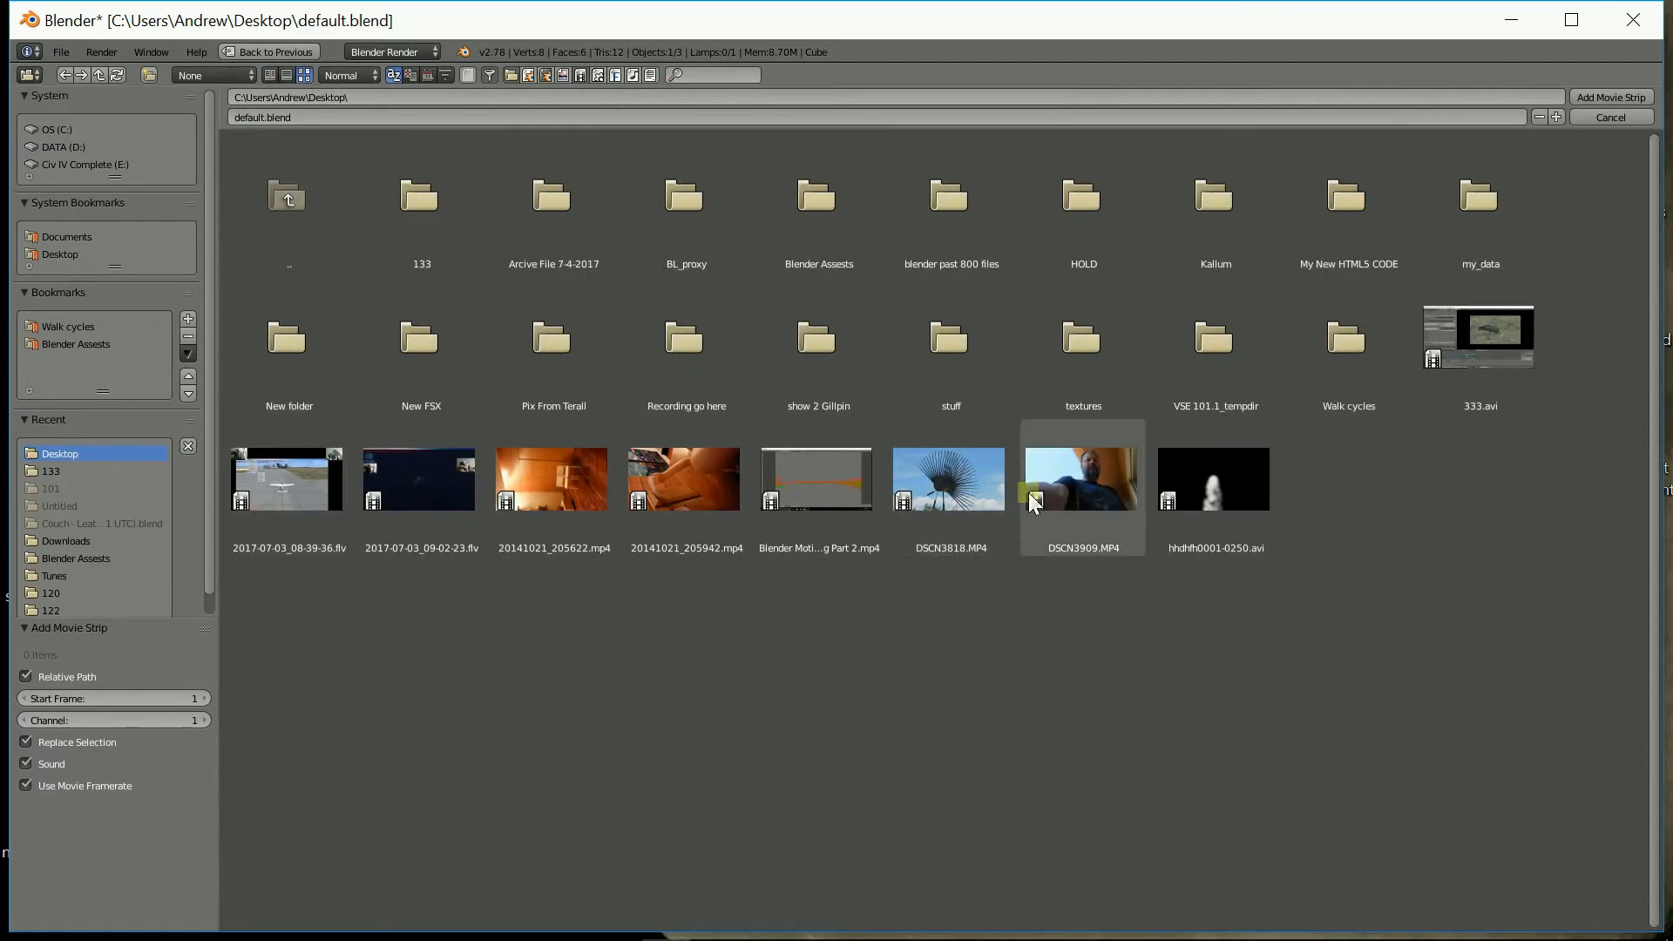
{"action": "left_click", "coordinate": [1071, 480]}
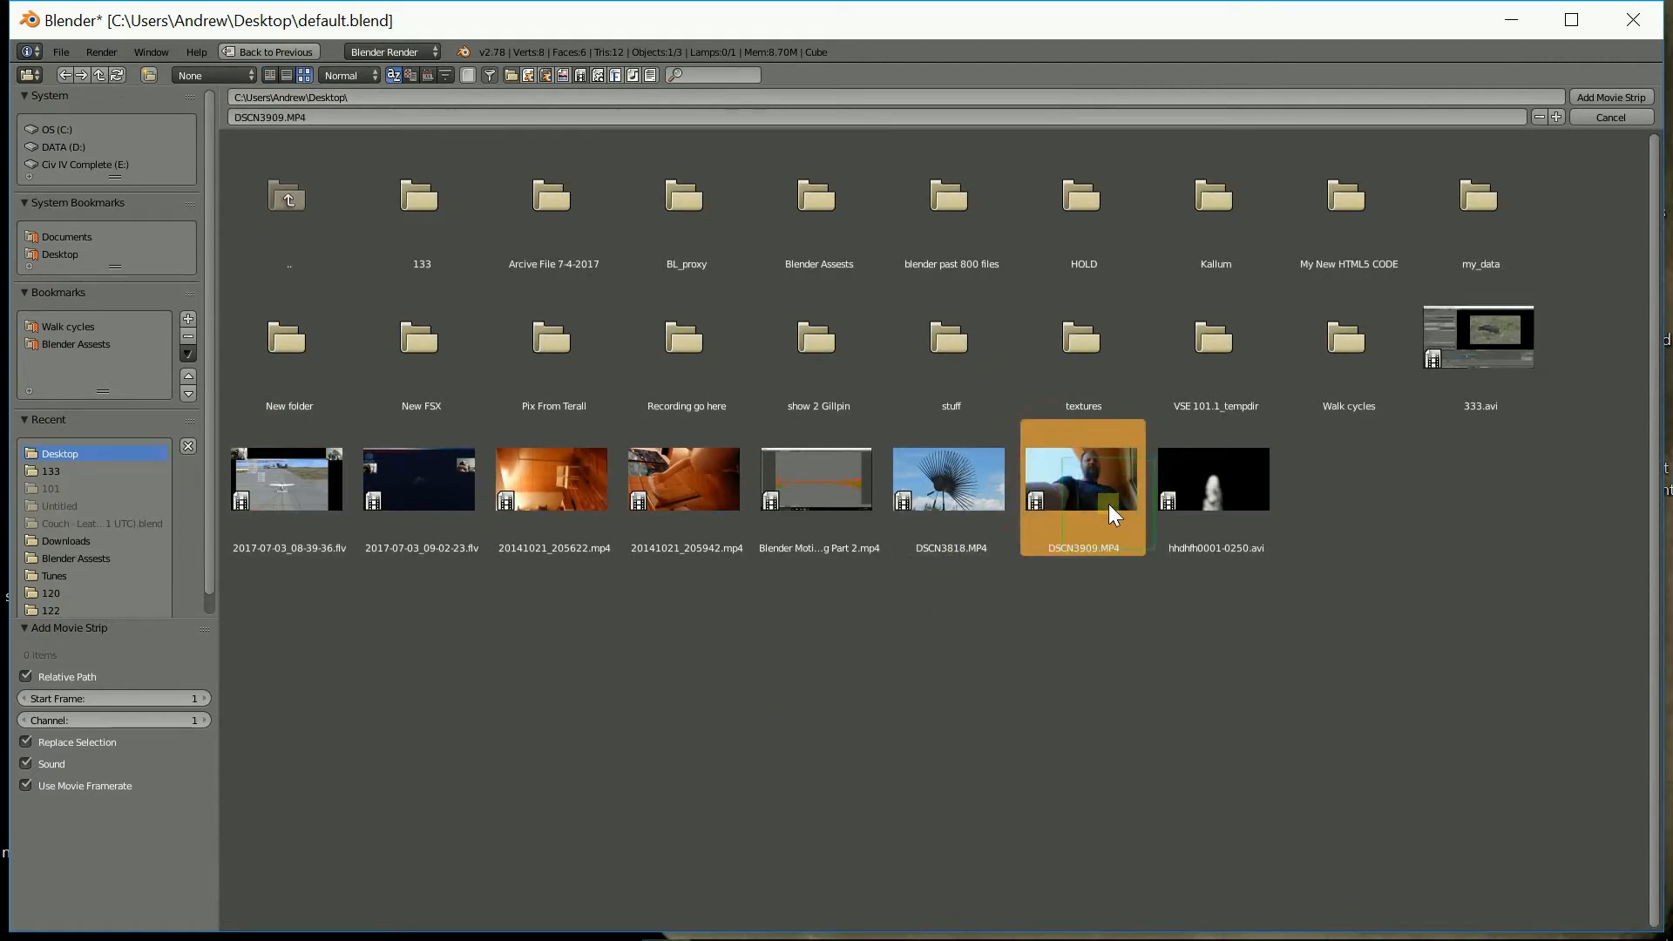
{"action": "key", "text": "Return"}
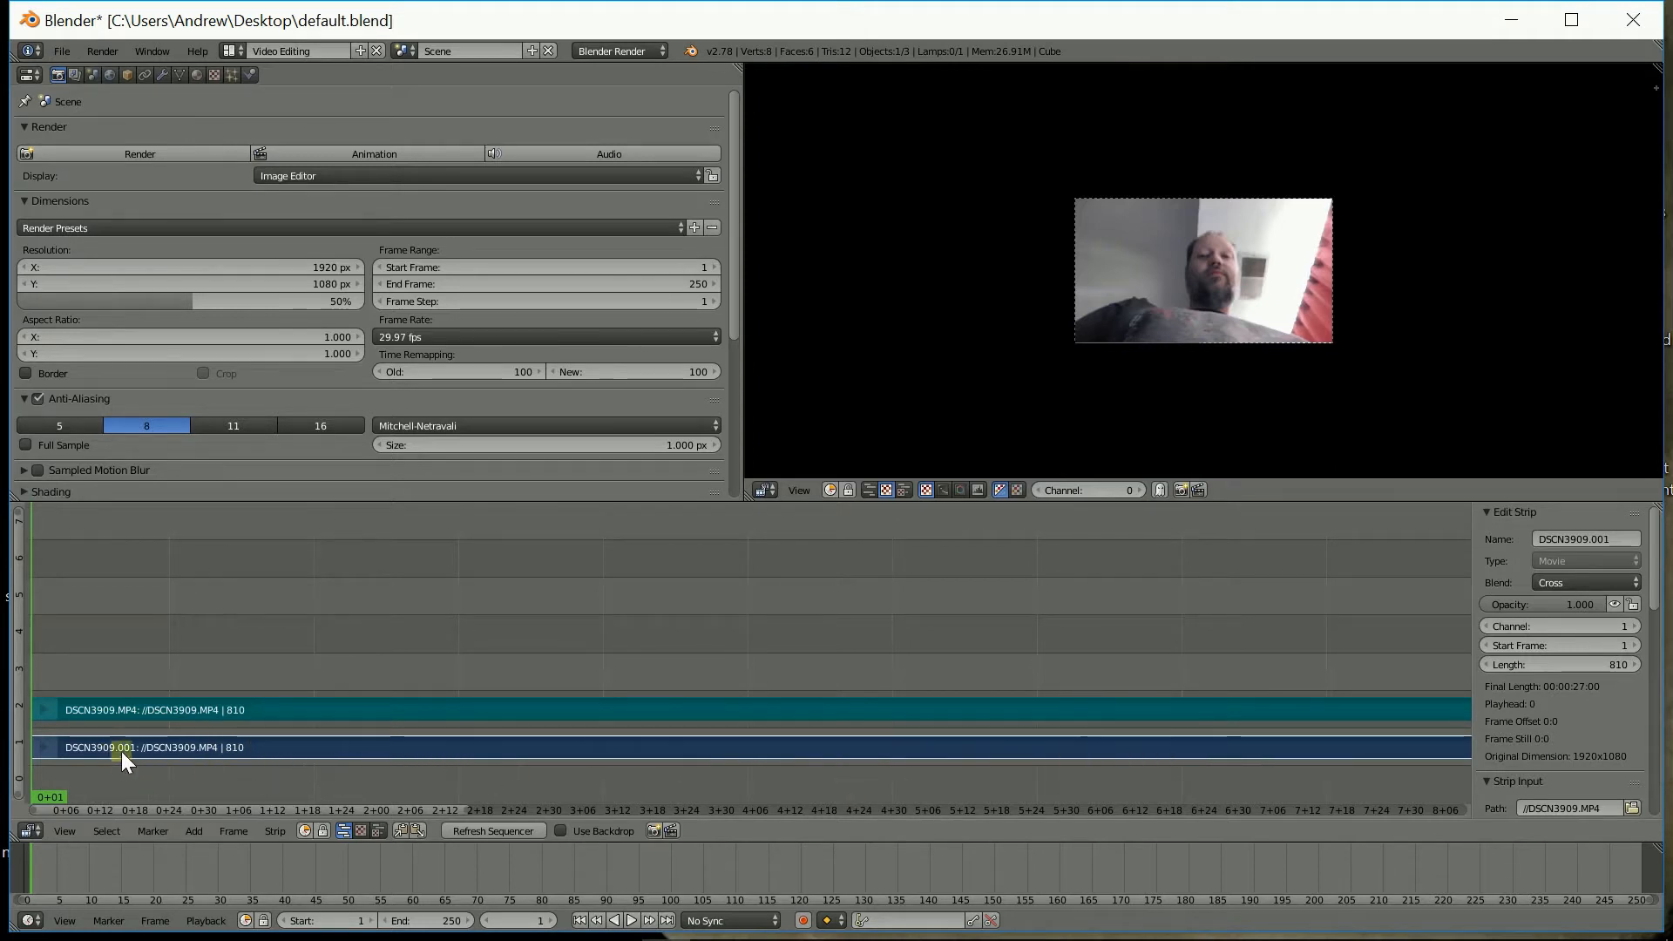
Step: Examine the settings of the sound strip and the movie strip, and enlarge the preview picture
{"action": "left_click", "coordinate": [319, 707]}
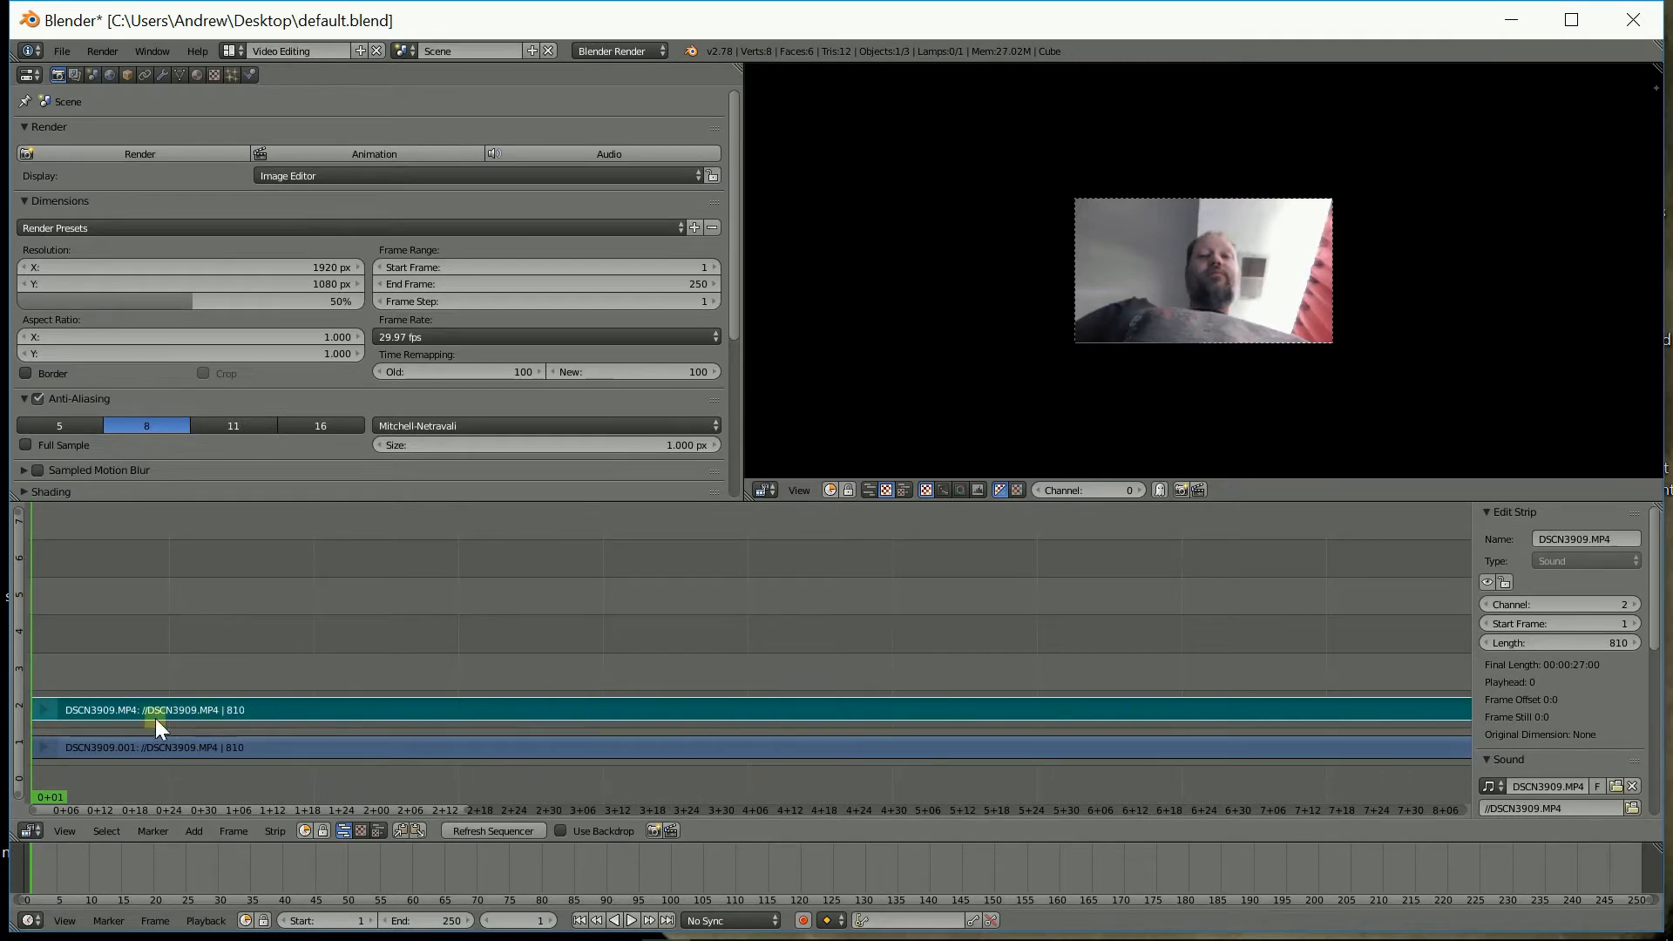
{"action": "right_click", "coordinate": [256, 750]}
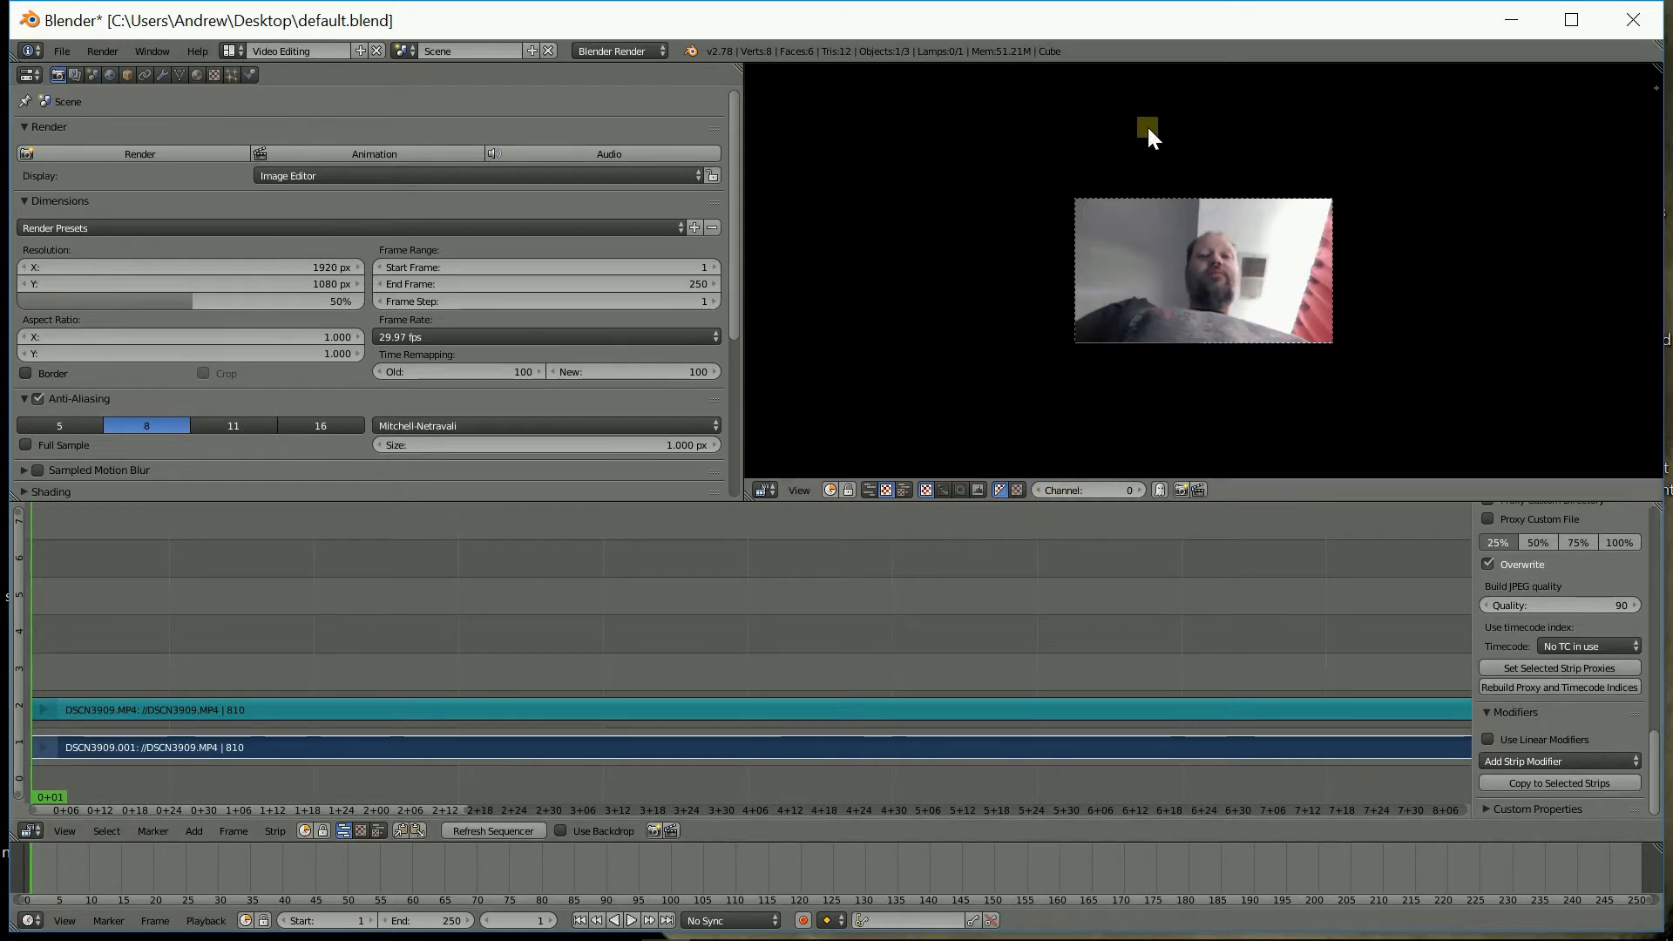
{"action": "scroll", "coordinate": [1011, 380], "scroll_direction": "up", "scroll_amount": 4}
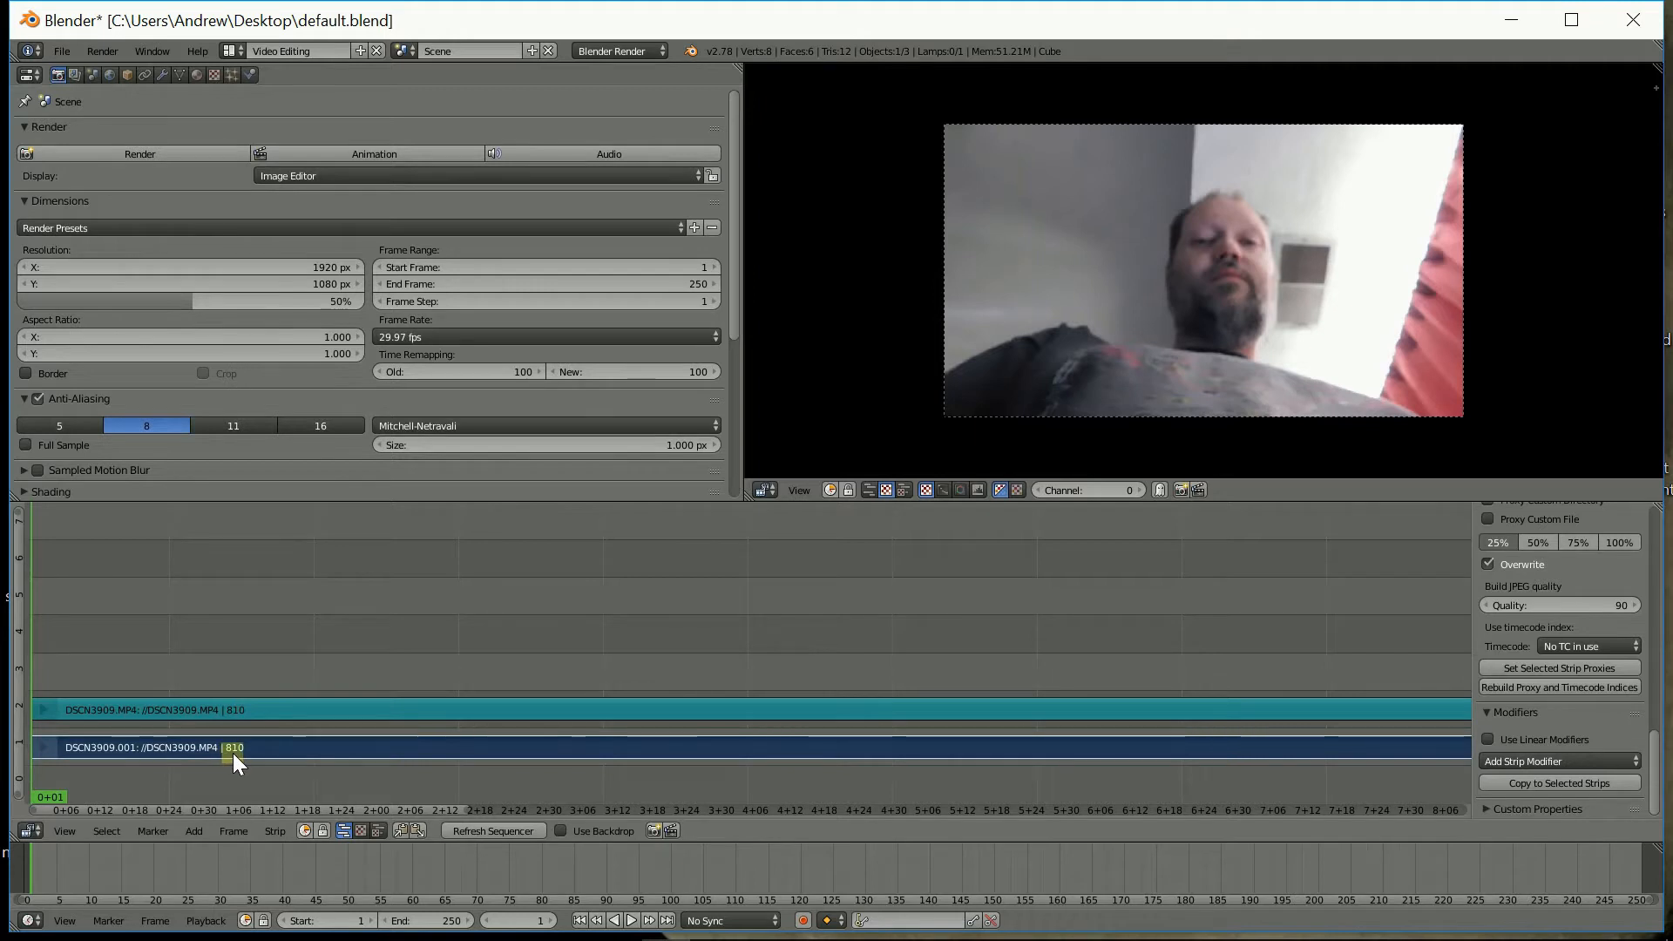
Step: Set the scene's end frame to 810 to match the movie strip's length
{"action": "left_click", "coordinate": [435, 921]}
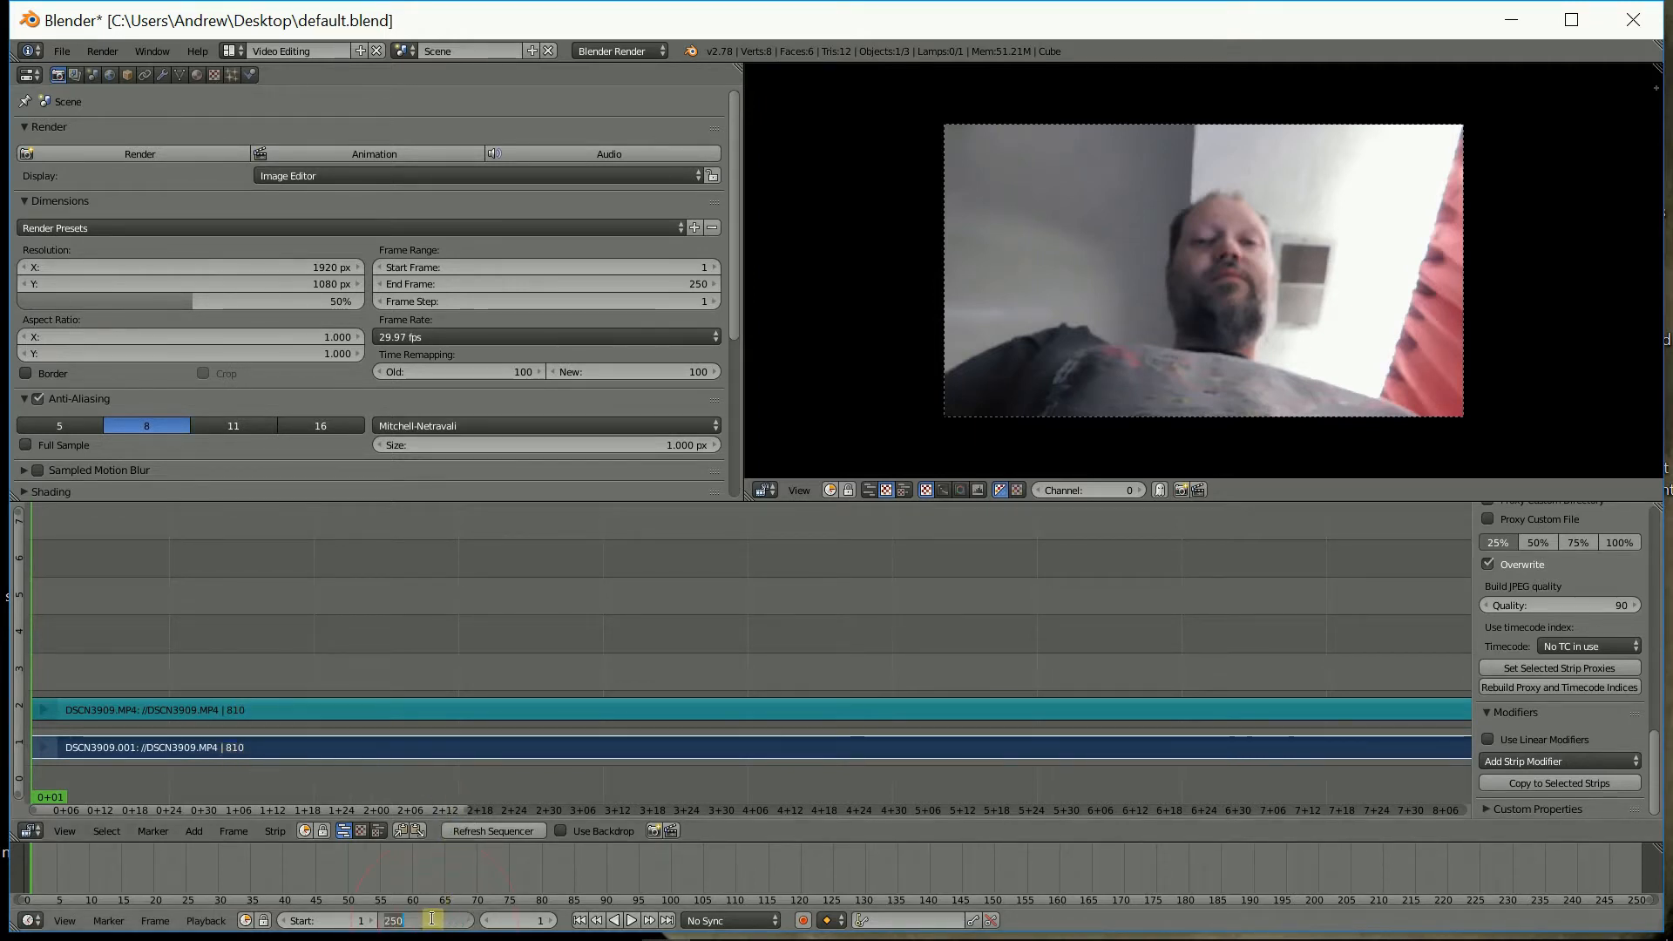
{"action": "type", "text": "8"}
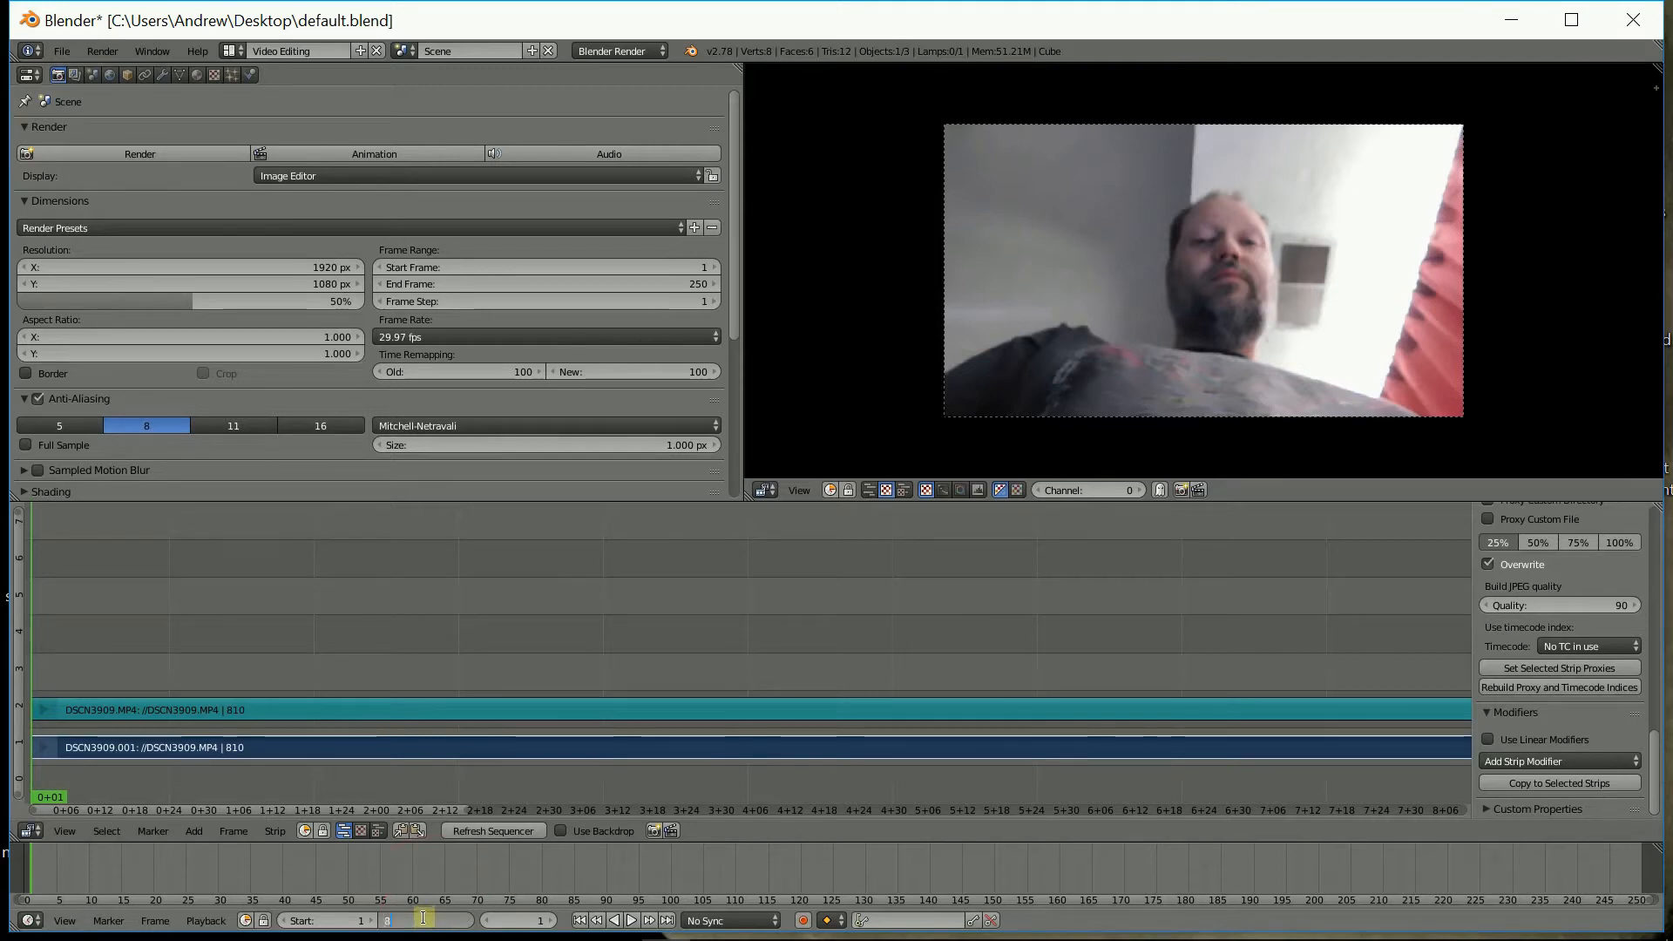
{"action": "type", "text": "10"}
{"action": "key", "text": "Return"}
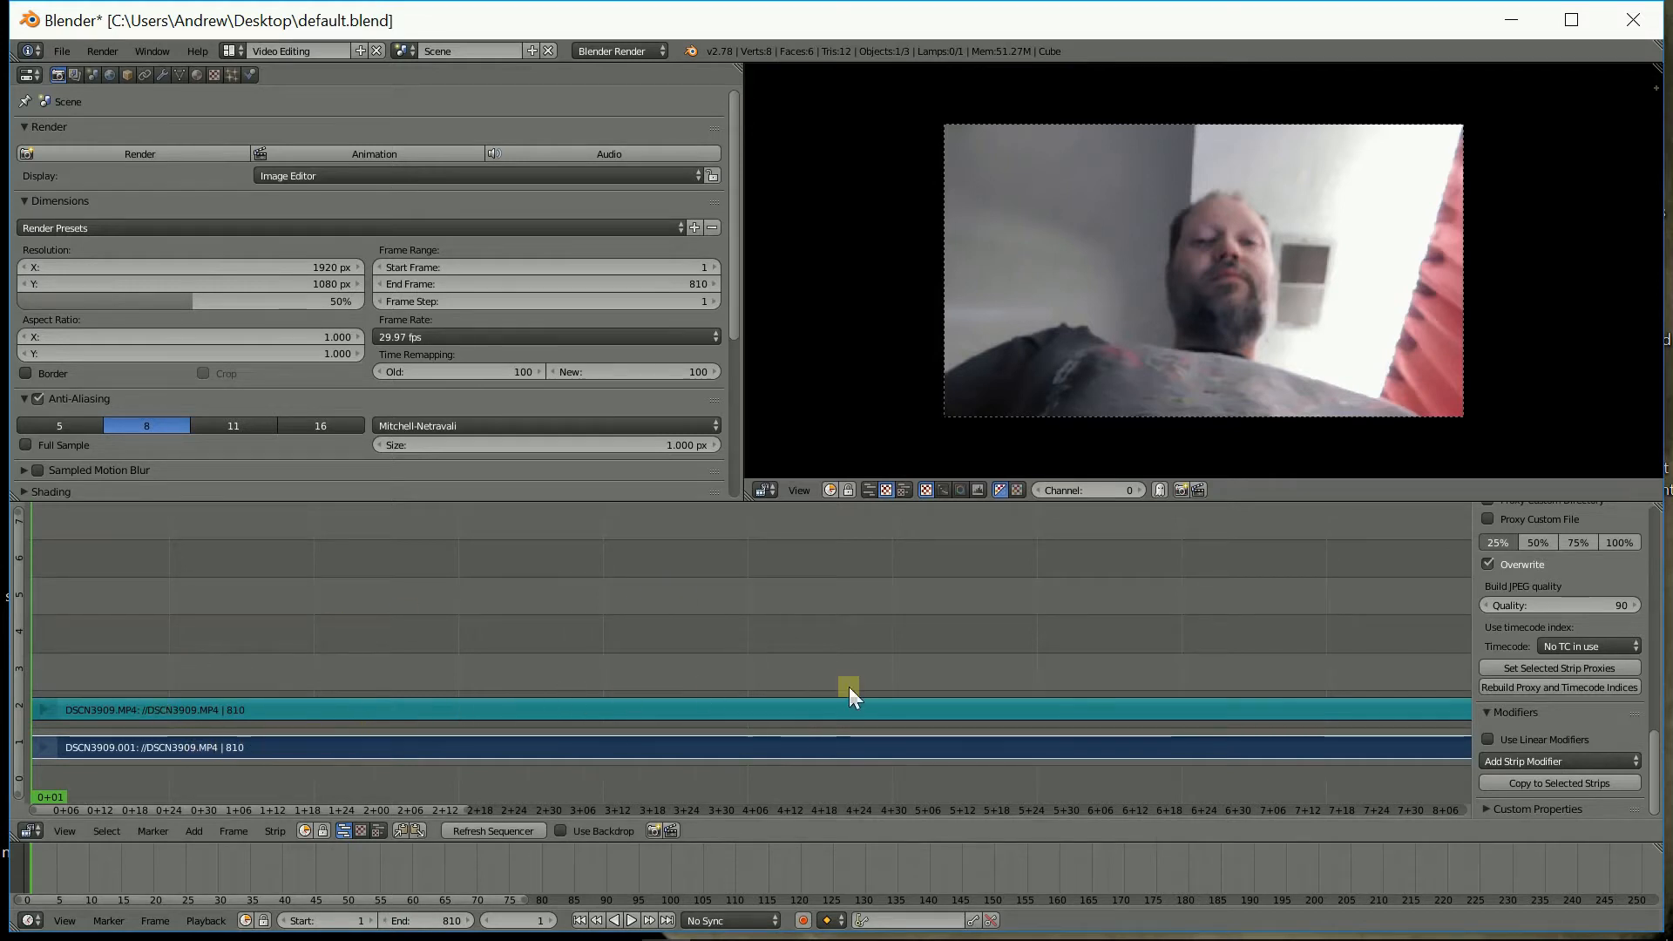
Step: Fit the whole strips in the sequencer, the full frame range in the timeline and the complete picture in the preview
{"action": "scroll", "coordinate": [581, 646], "scroll_direction": "left", "scroll_amount": 10, "text": "ctrl"}
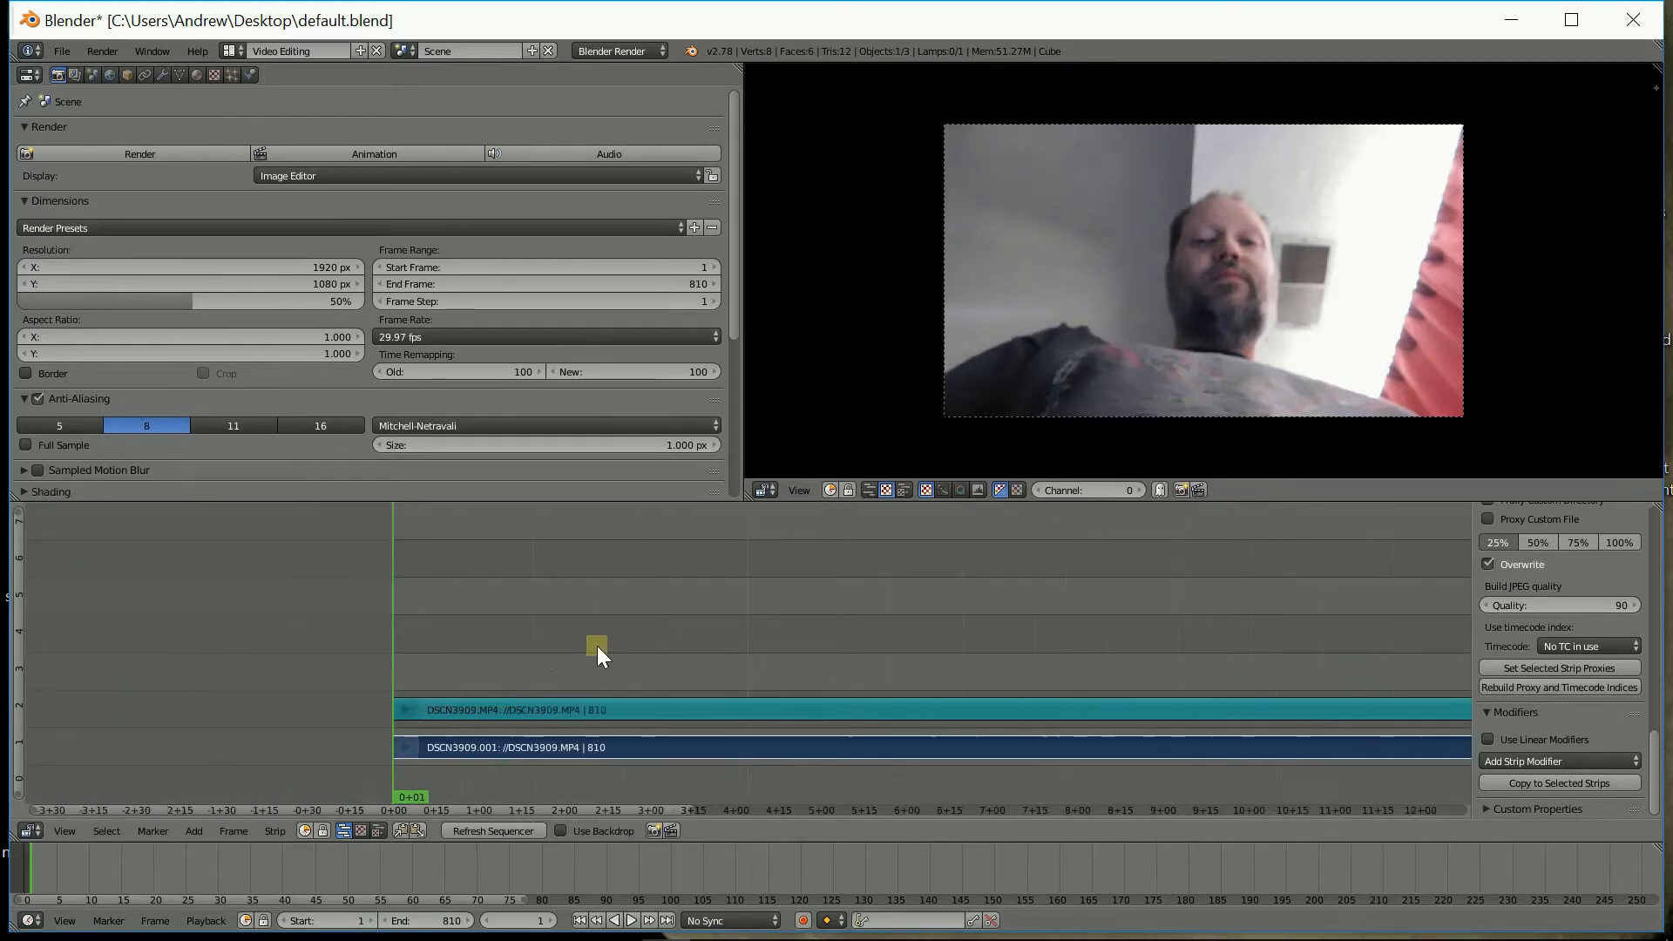
{"action": "scroll", "coordinate": [632, 650], "scroll_direction": "down", "scroll_amount": 2}
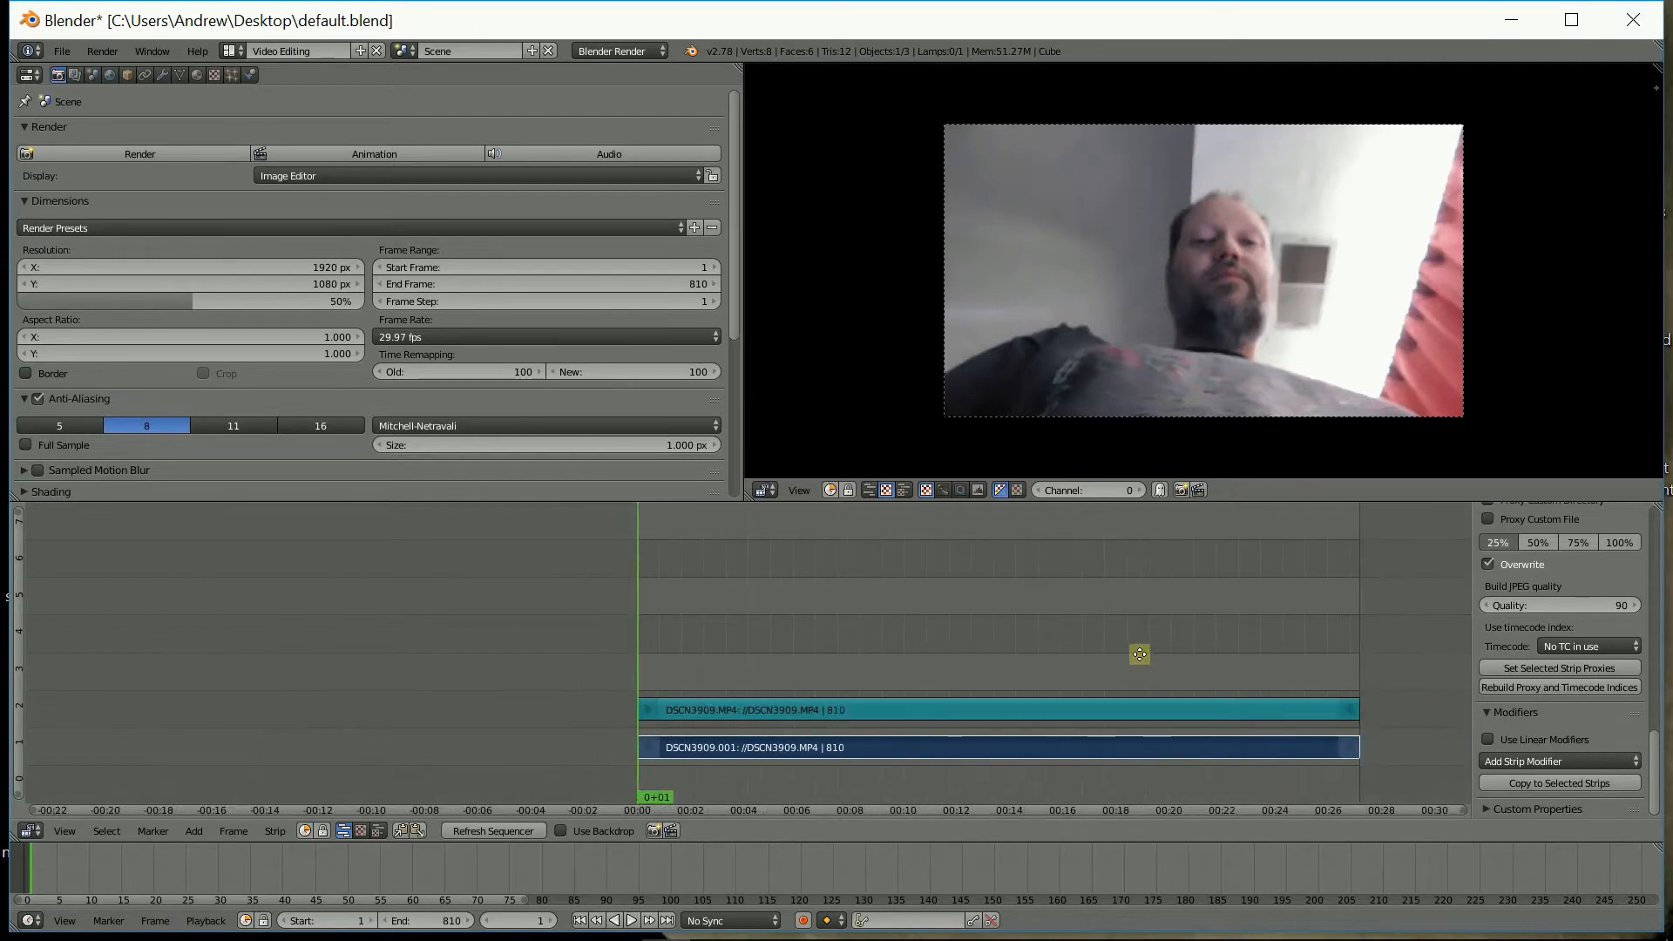
{"action": "middle_click_drag", "start_coordinate": [1141, 656], "coordinate": [851, 656]}
{"action": "scroll", "coordinate": [854, 657], "scroll_direction": "up", "scroll_amount": 3}
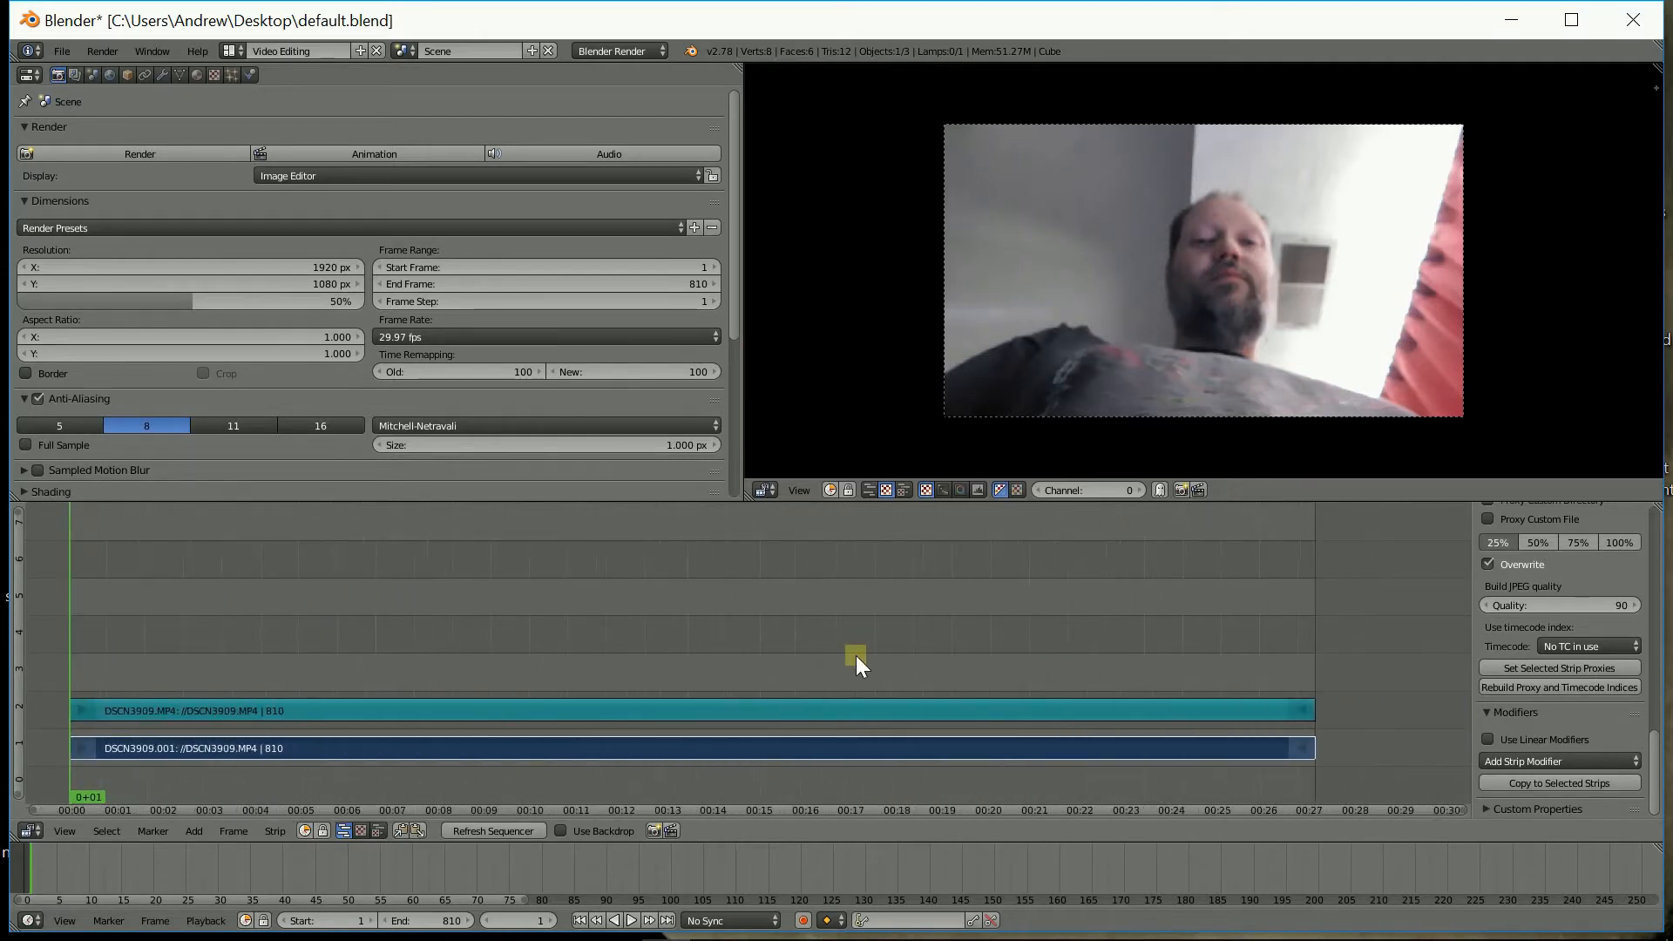
{"action": "middle_click_drag", "start_coordinate": [513, 671], "coordinate": [581, 635]}
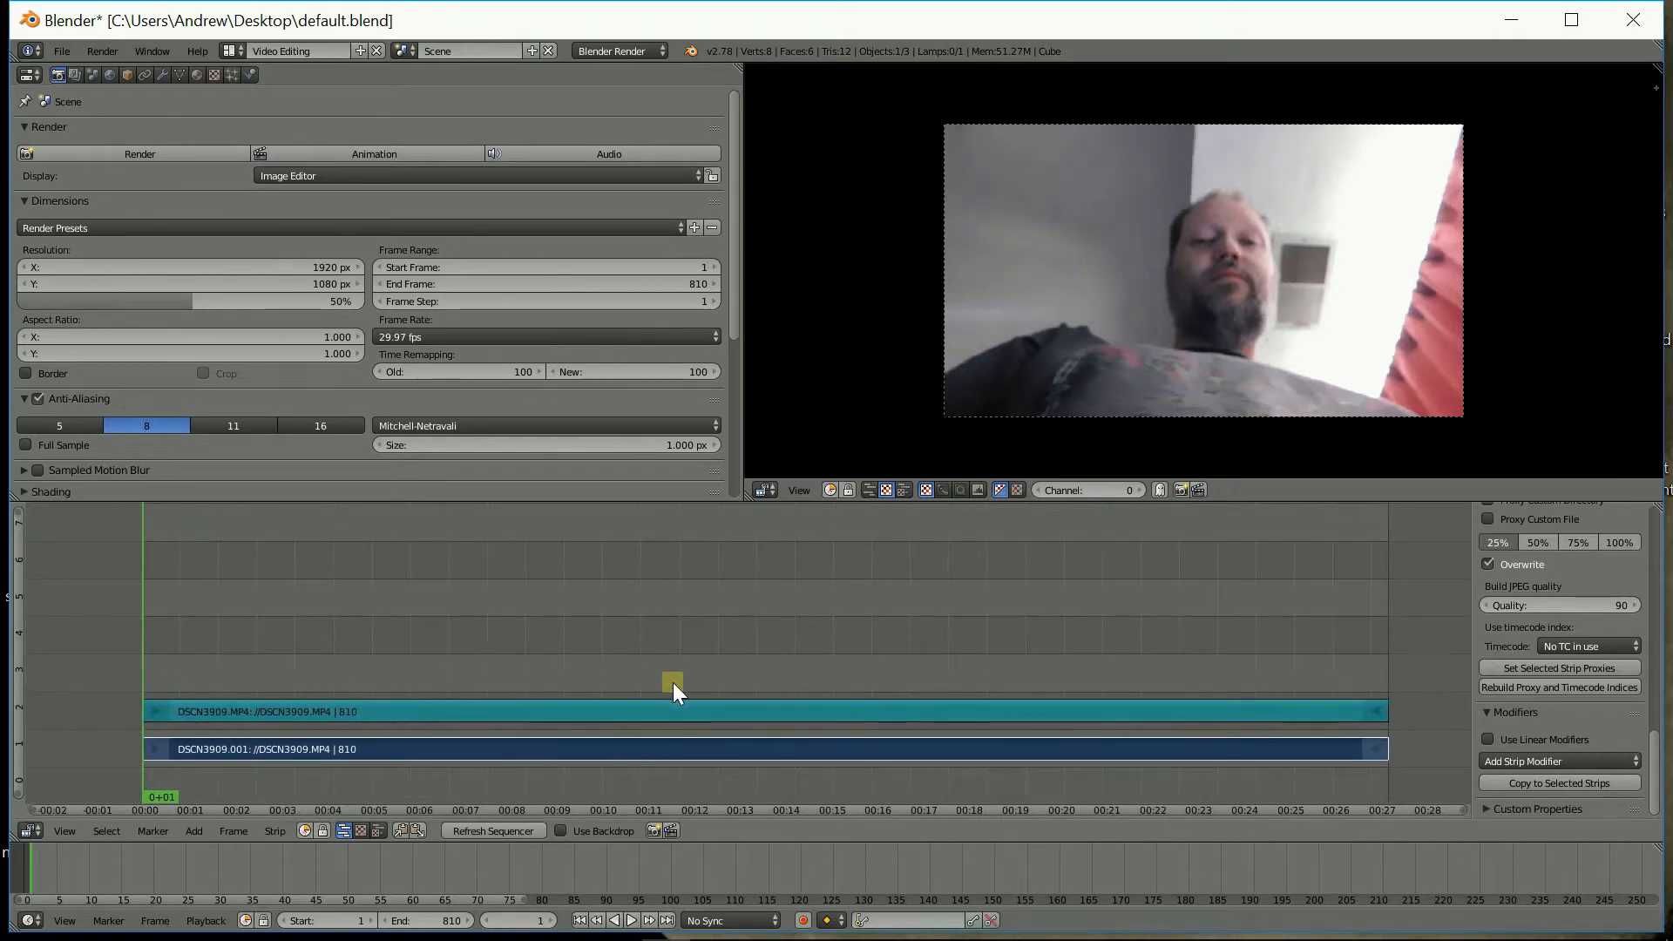
{"action": "key", "text": "Home"}
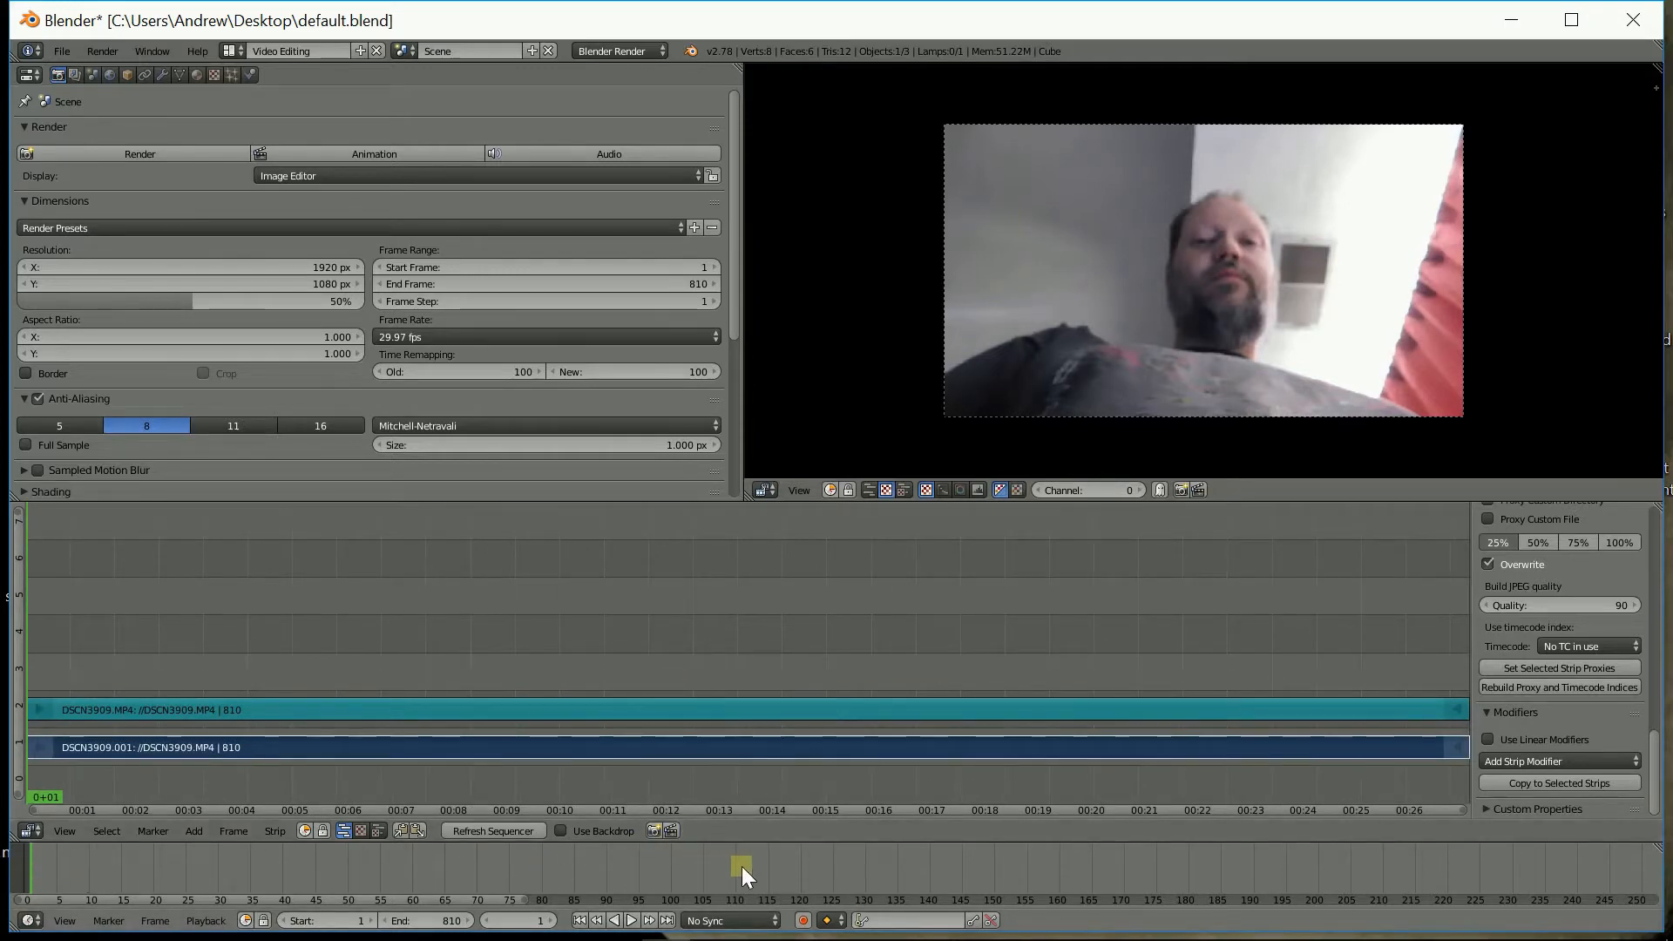
{"action": "key", "text": "Home"}
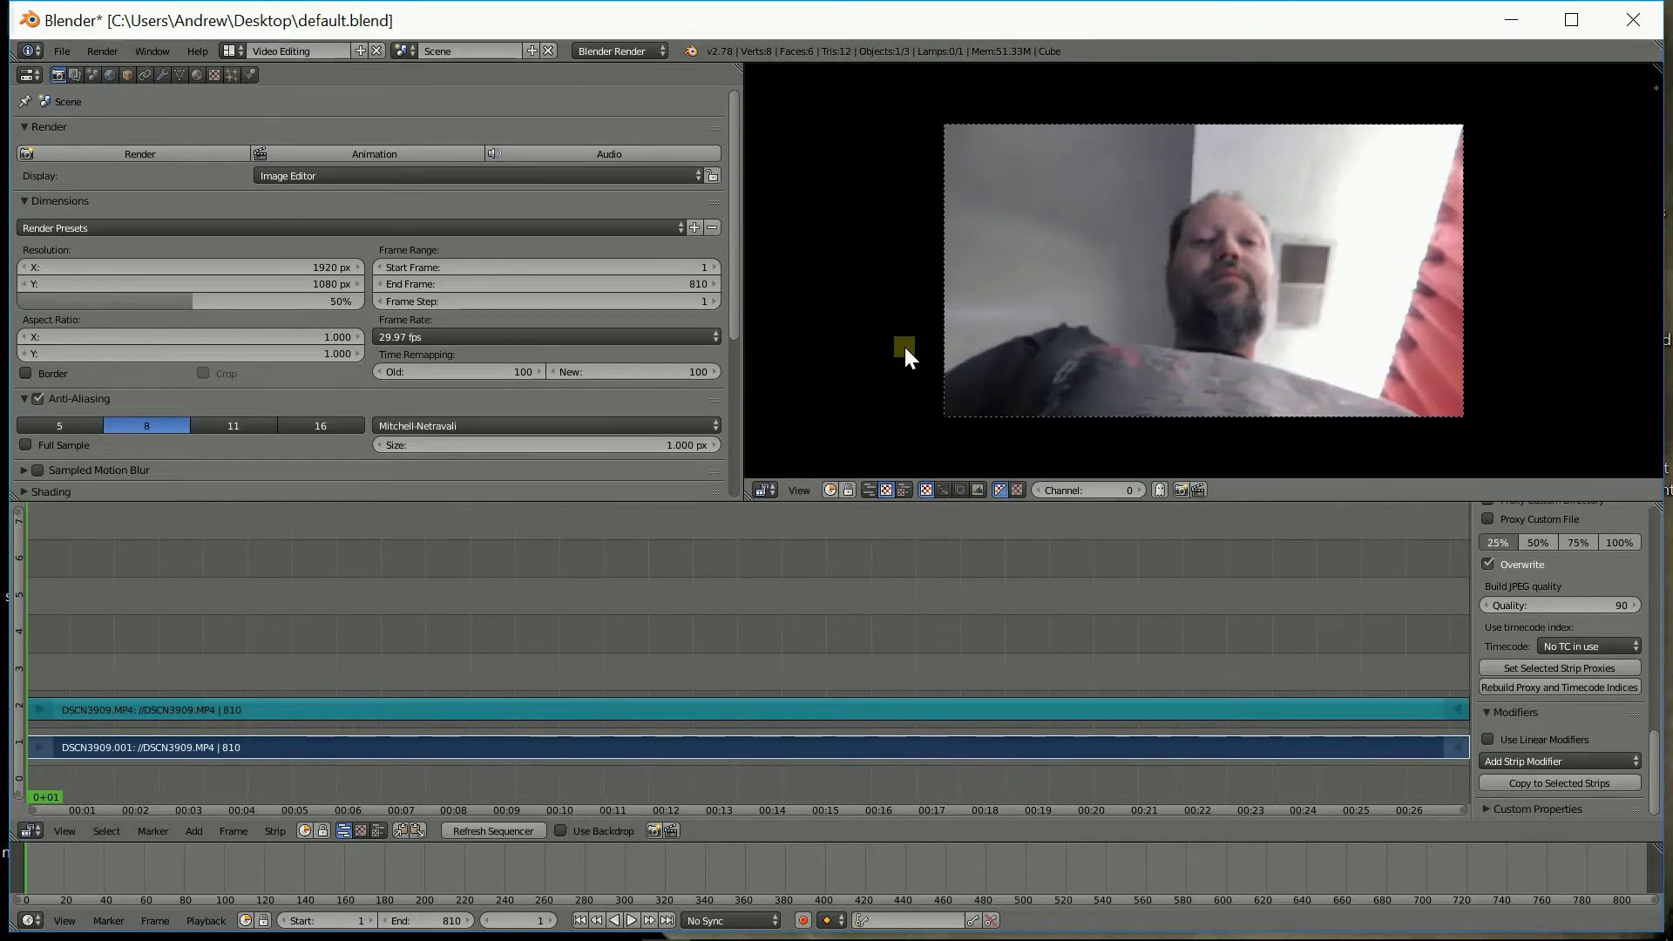
{"action": "key", "text": "Home"}
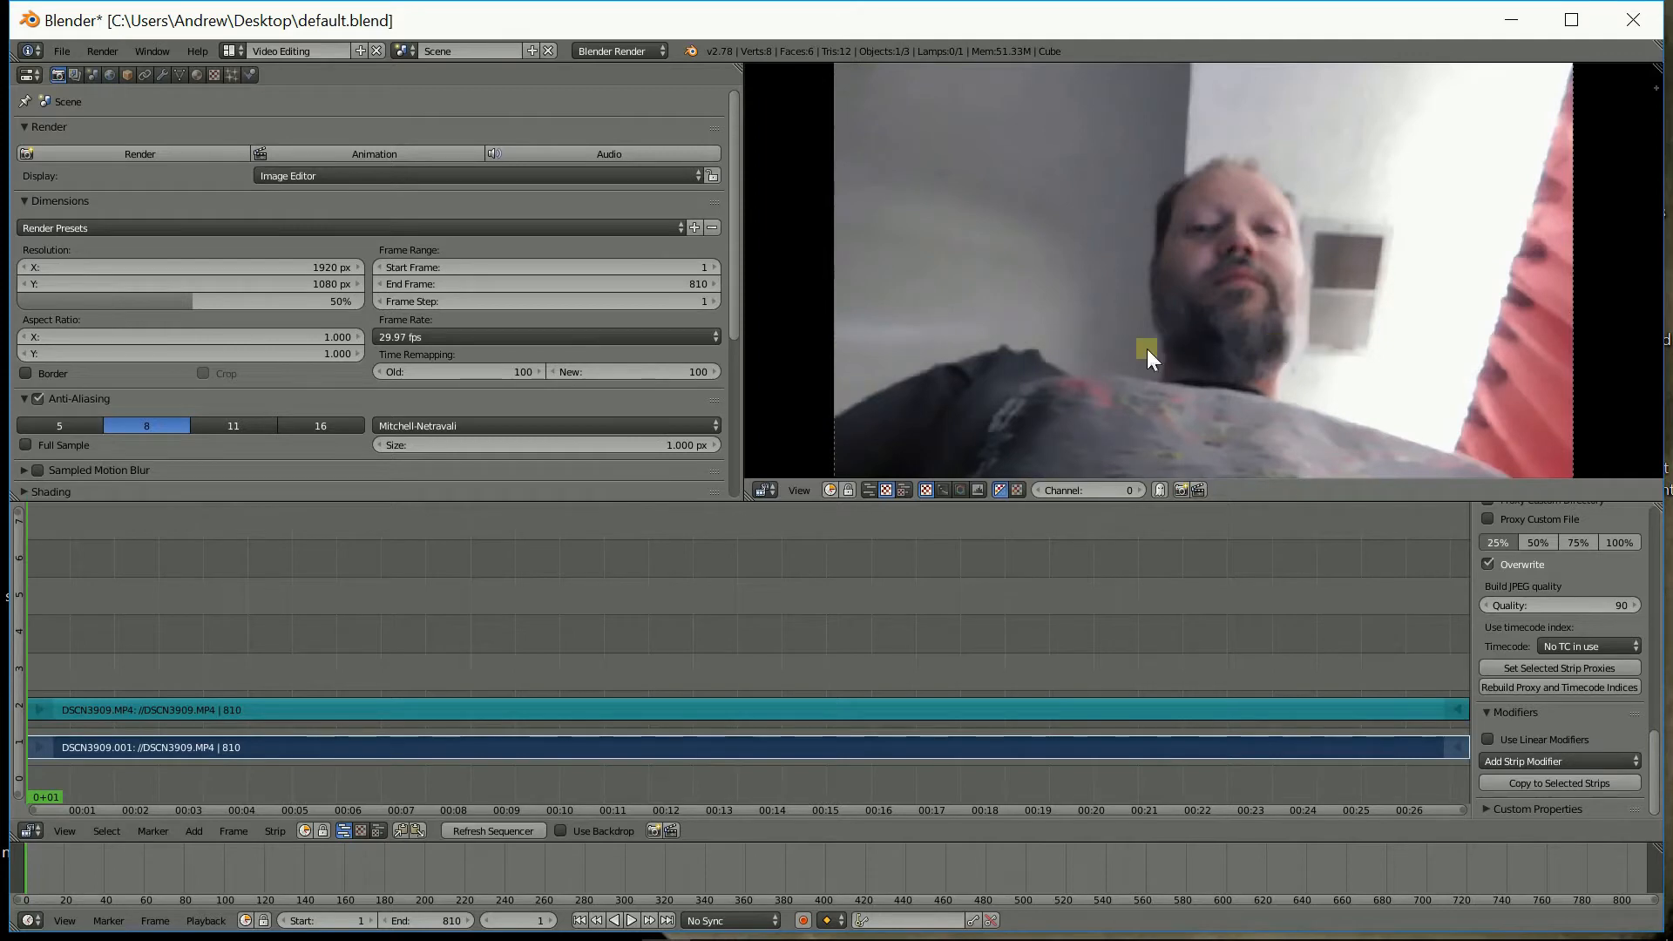
{"action": "scroll", "coordinate": [893, 417], "scroll_direction": "down", "scroll_amount": 1}
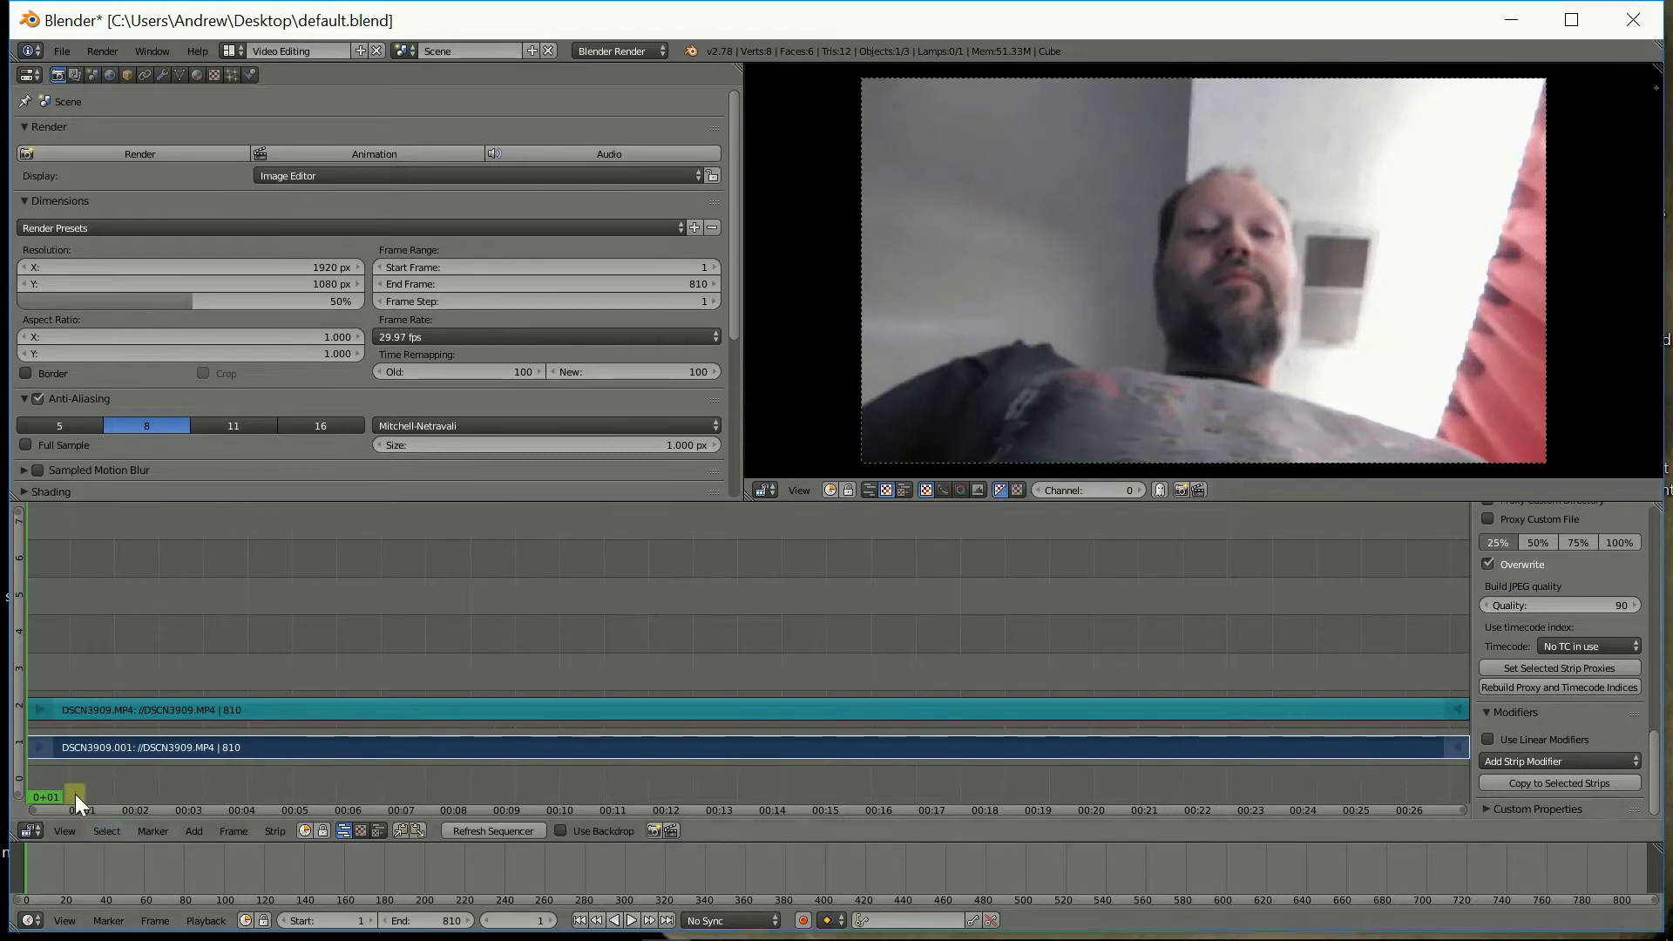
Step: Scrub through the footage and set the current frame to 540, in the outdoor shot
{"action": "left_click_drag", "start_coordinate": [64, 747], "coordinate": [218, 752]}
{"action": "left_click_drag", "start_coordinate": [34, 883], "coordinate": [216, 865]}
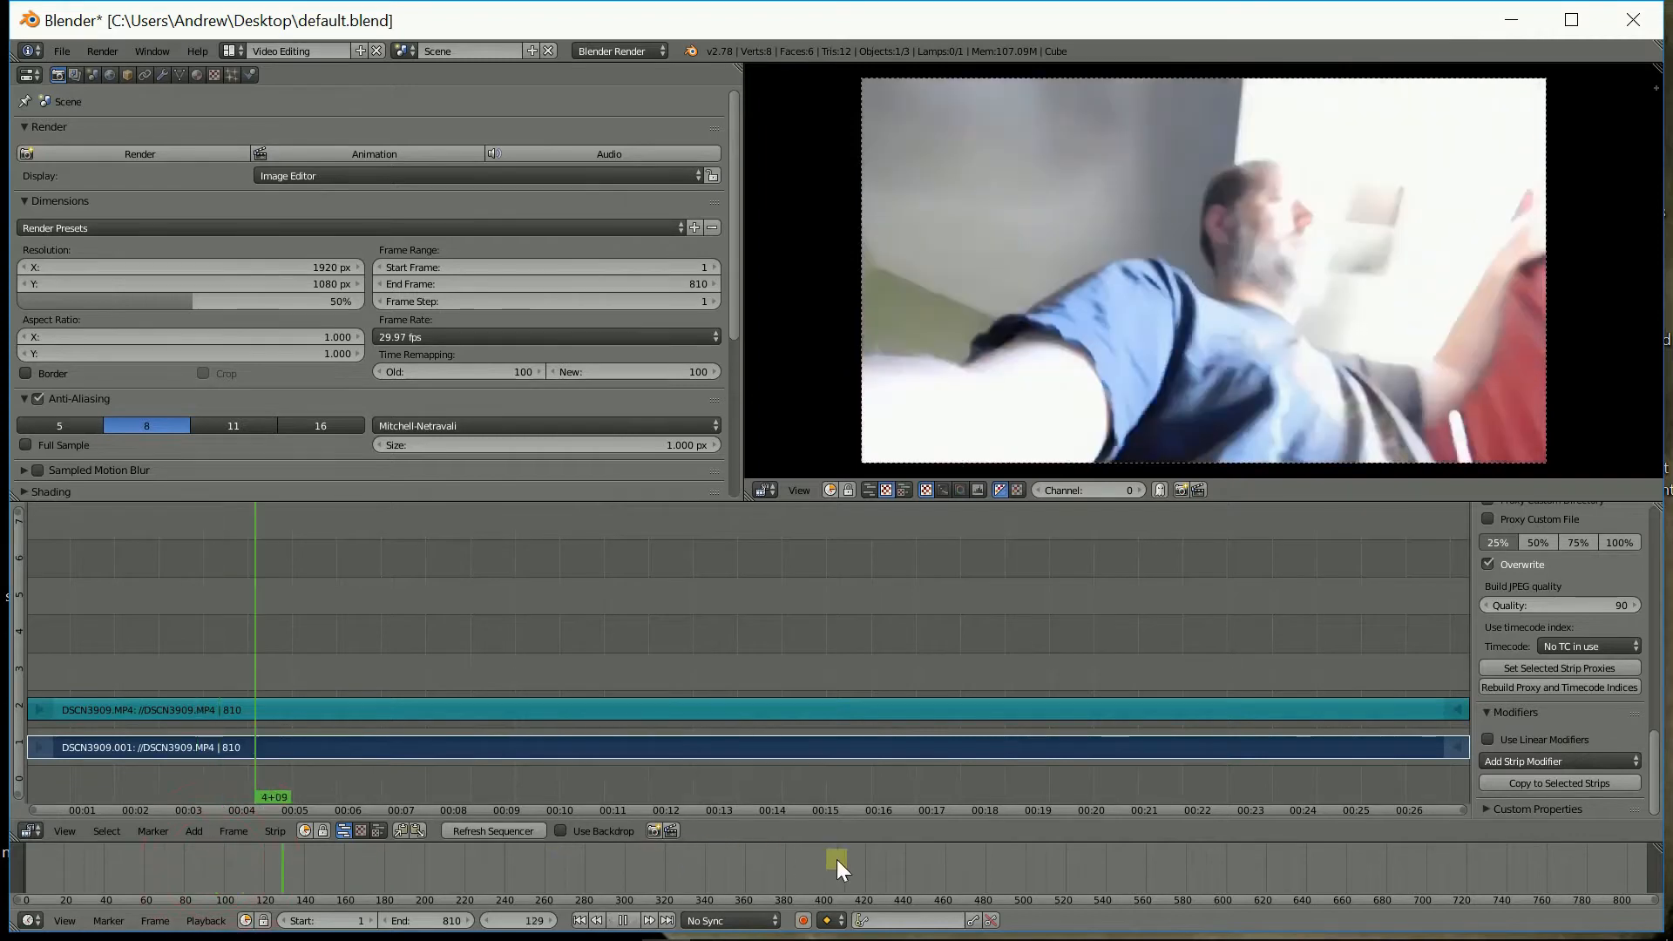
{"action": "left_click_drag", "start_coordinate": [1136, 862], "coordinate": [1104, 894]}
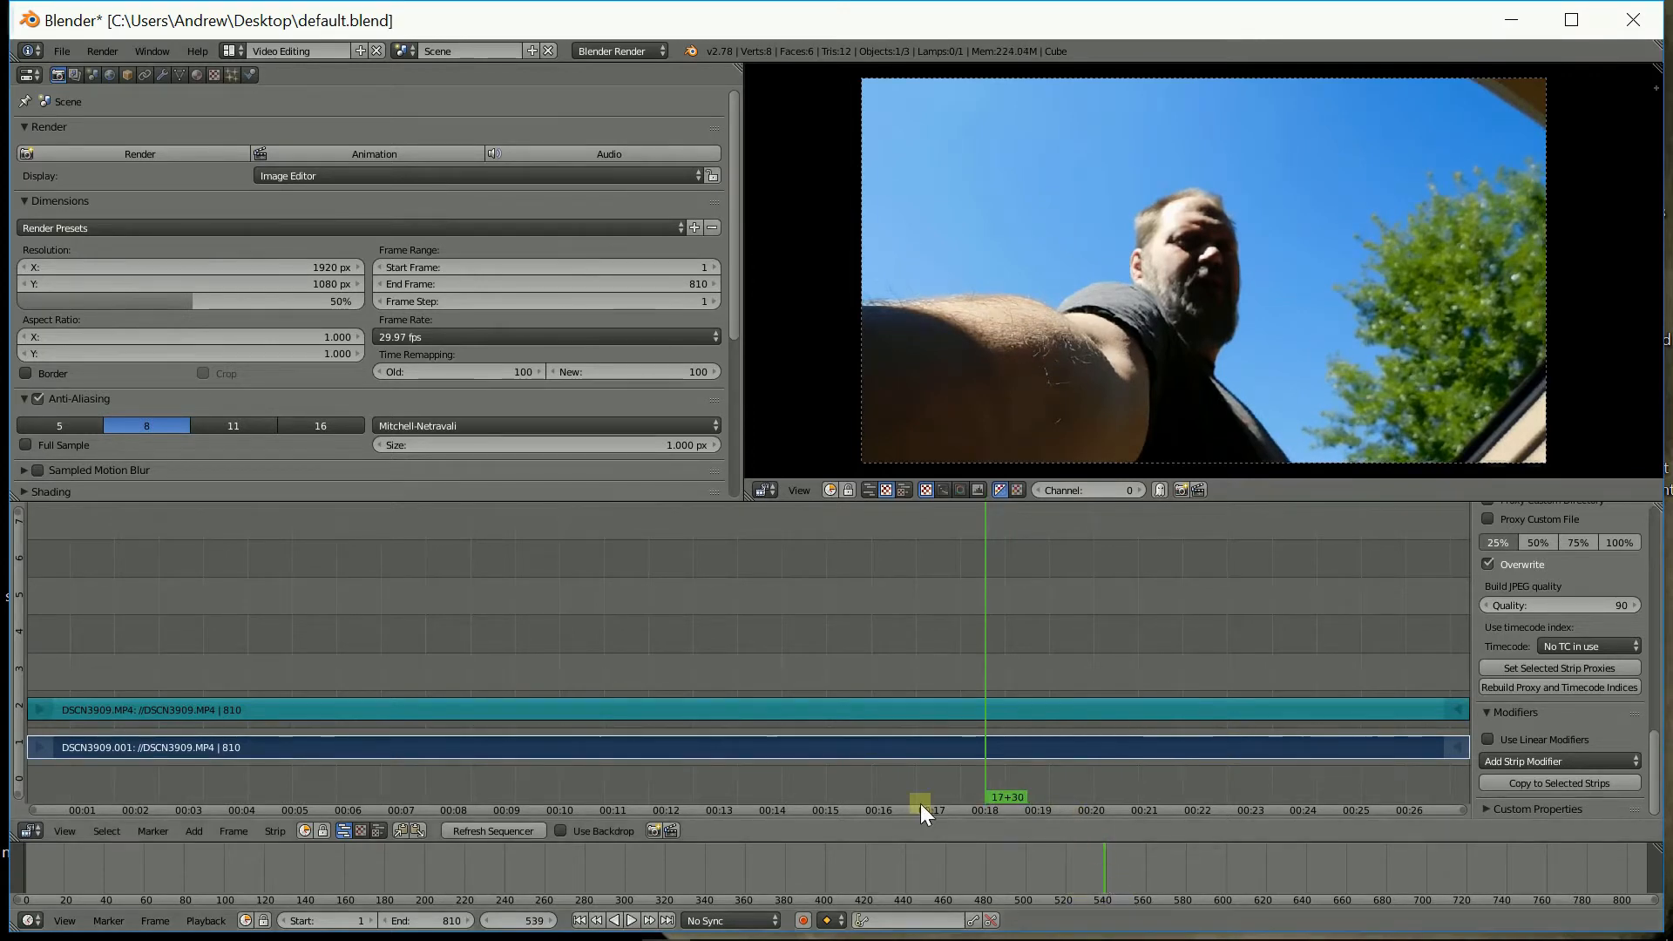
{"action": "left_click", "coordinate": [552, 922]}
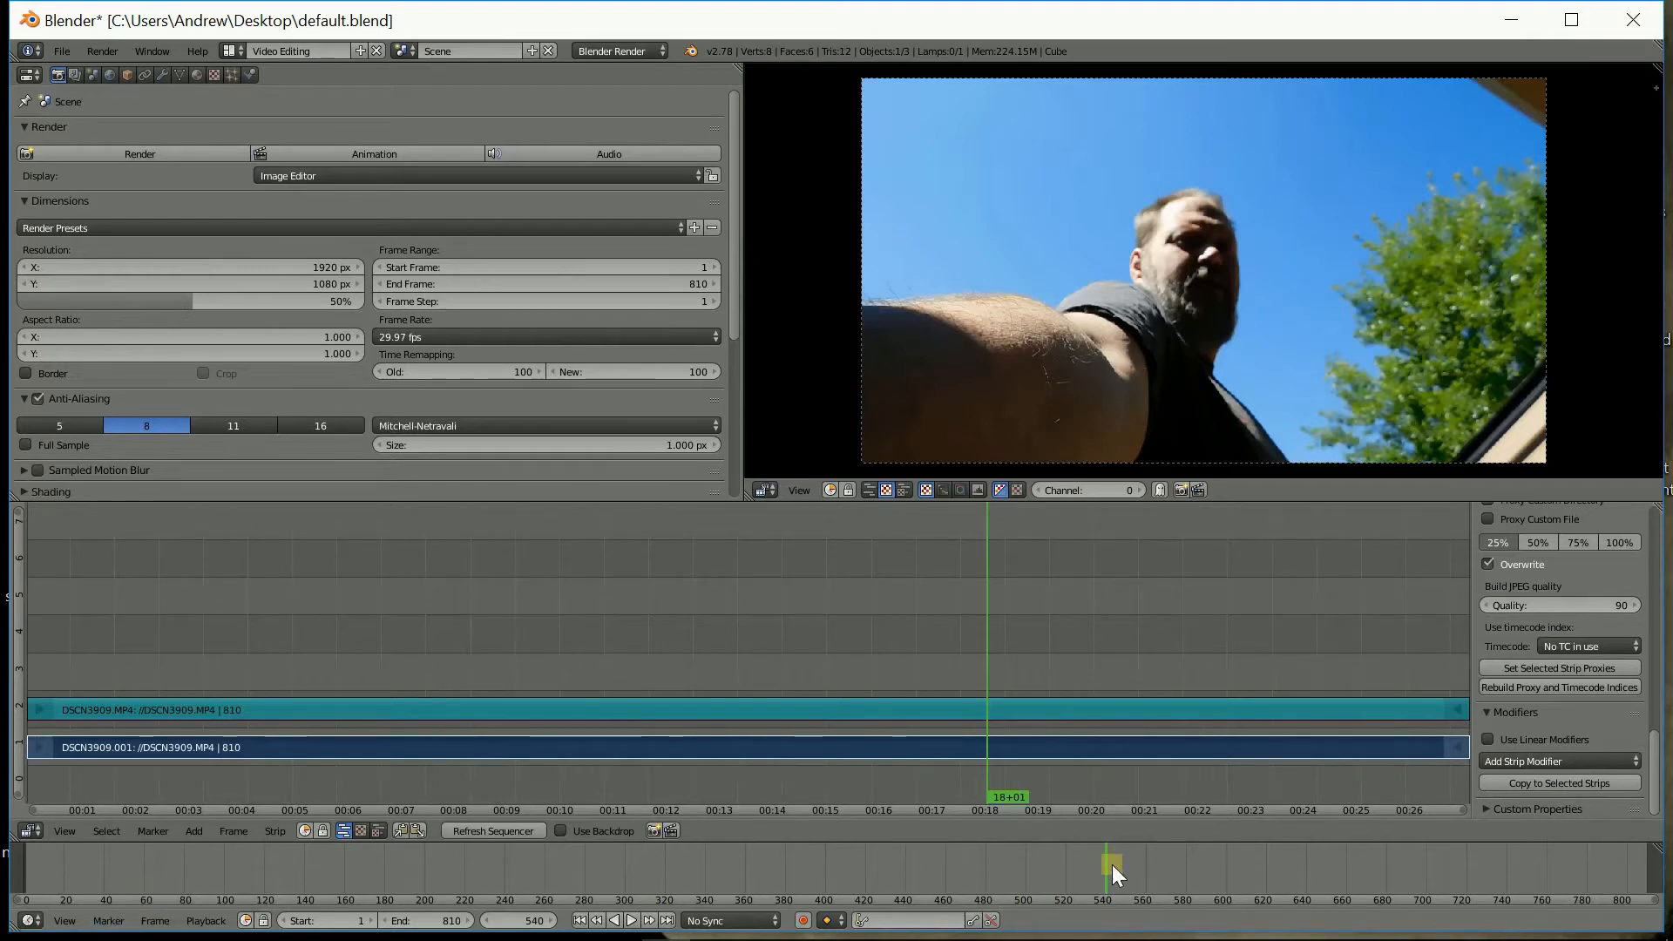
Step: Add a timeline marker at frame 540 and rename it "outside"
{"action": "left_click", "coordinate": [112, 921]}
{"action": "left_click", "coordinate": [113, 922]}
{"action": "key", "text": "m"}
{"action": "left_click", "coordinate": [109, 921]}
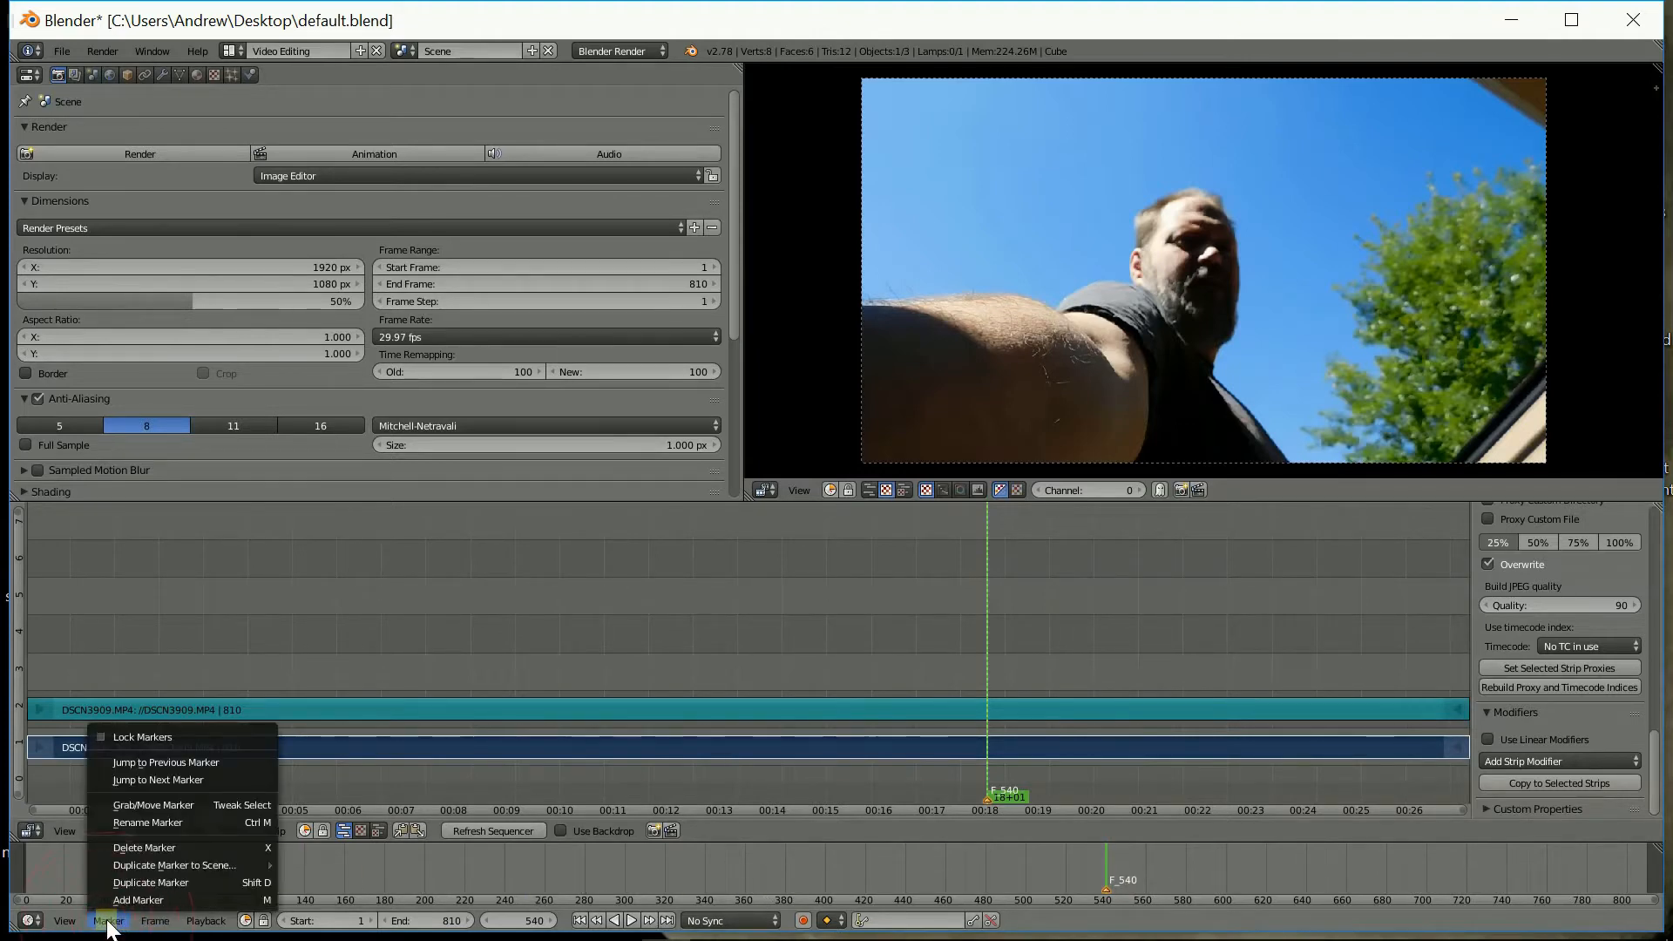
{"action": "left_click", "coordinate": [162, 822]}
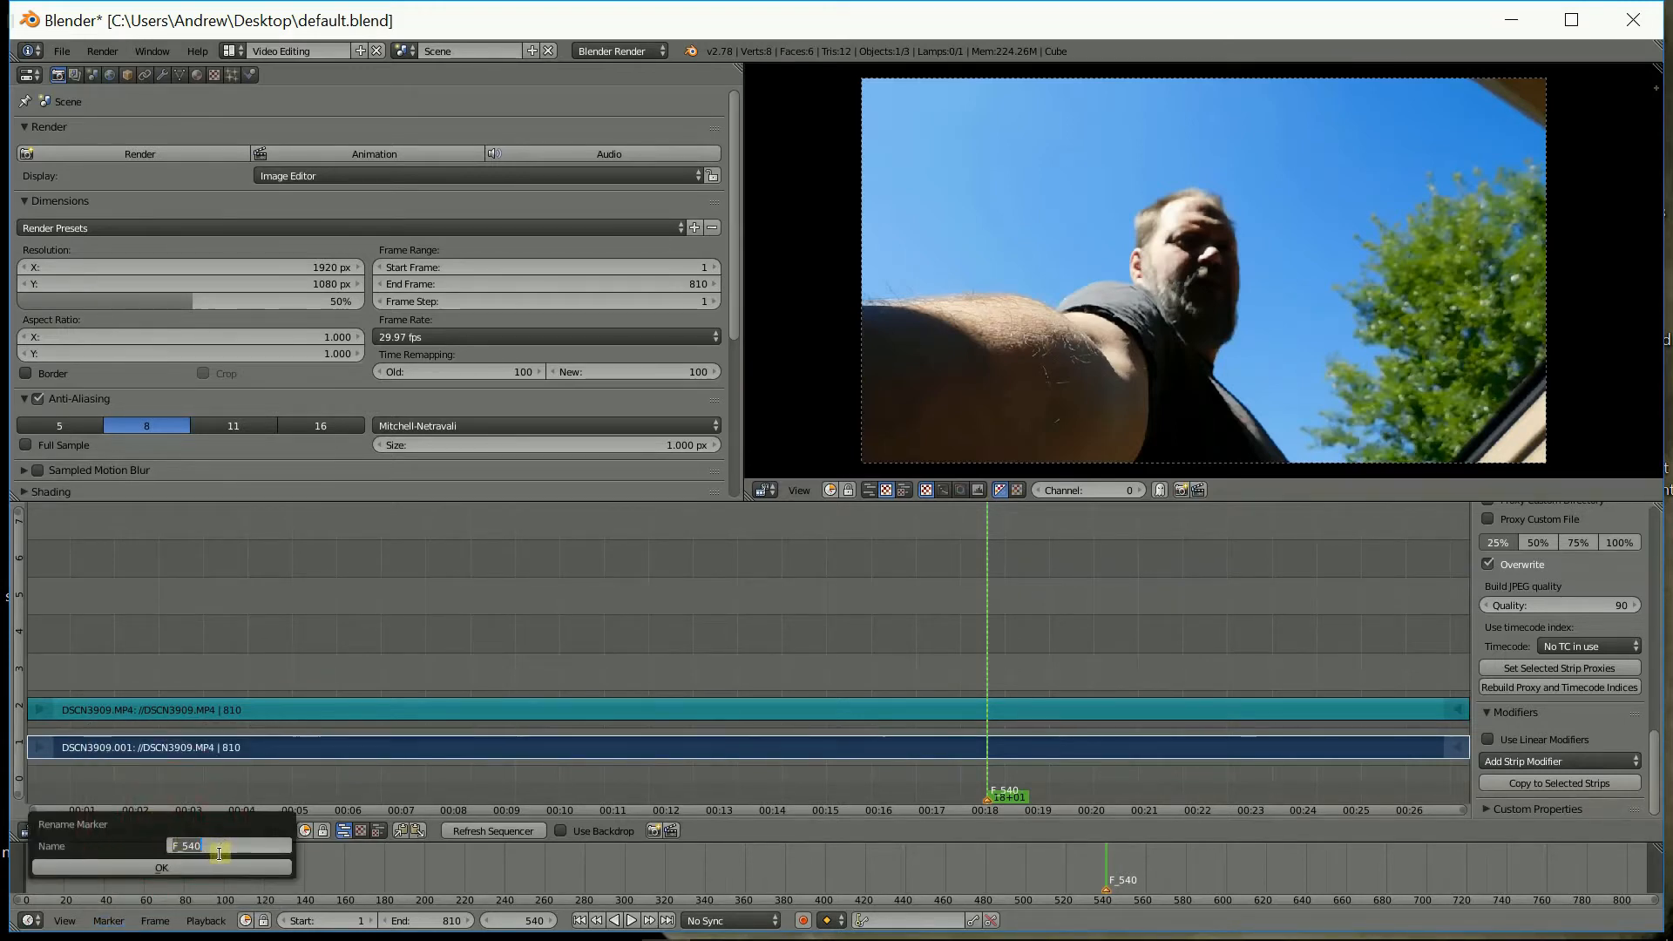
{"action": "type", "text": "outside"}
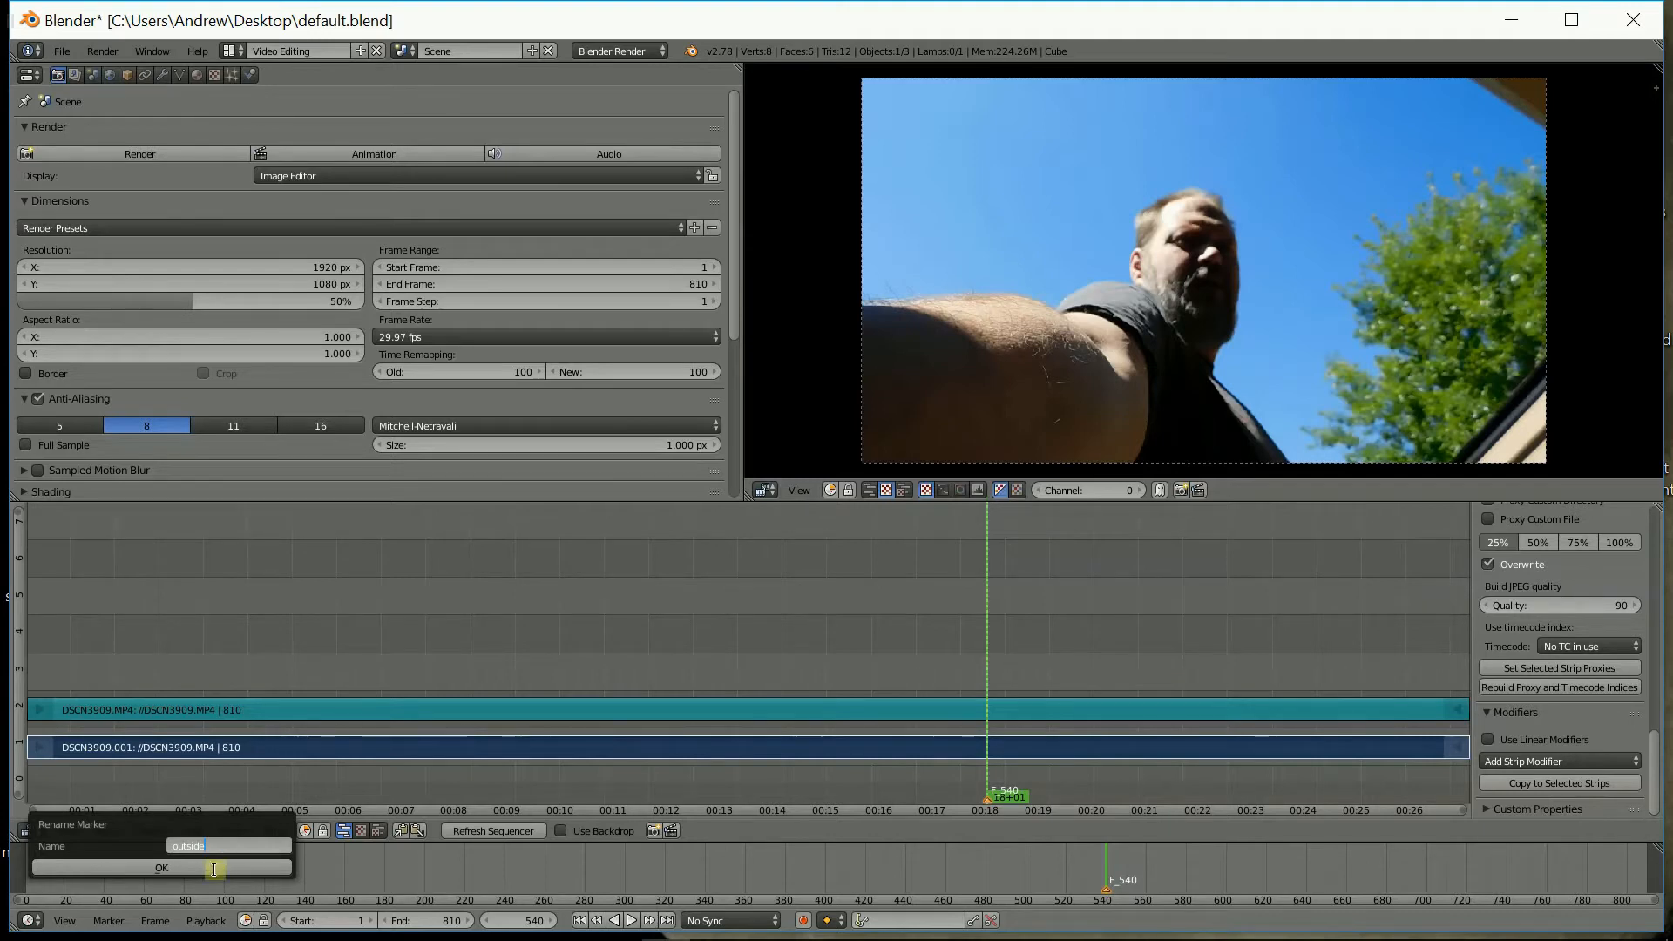
{"action": "left_click", "coordinate": [216, 868]}
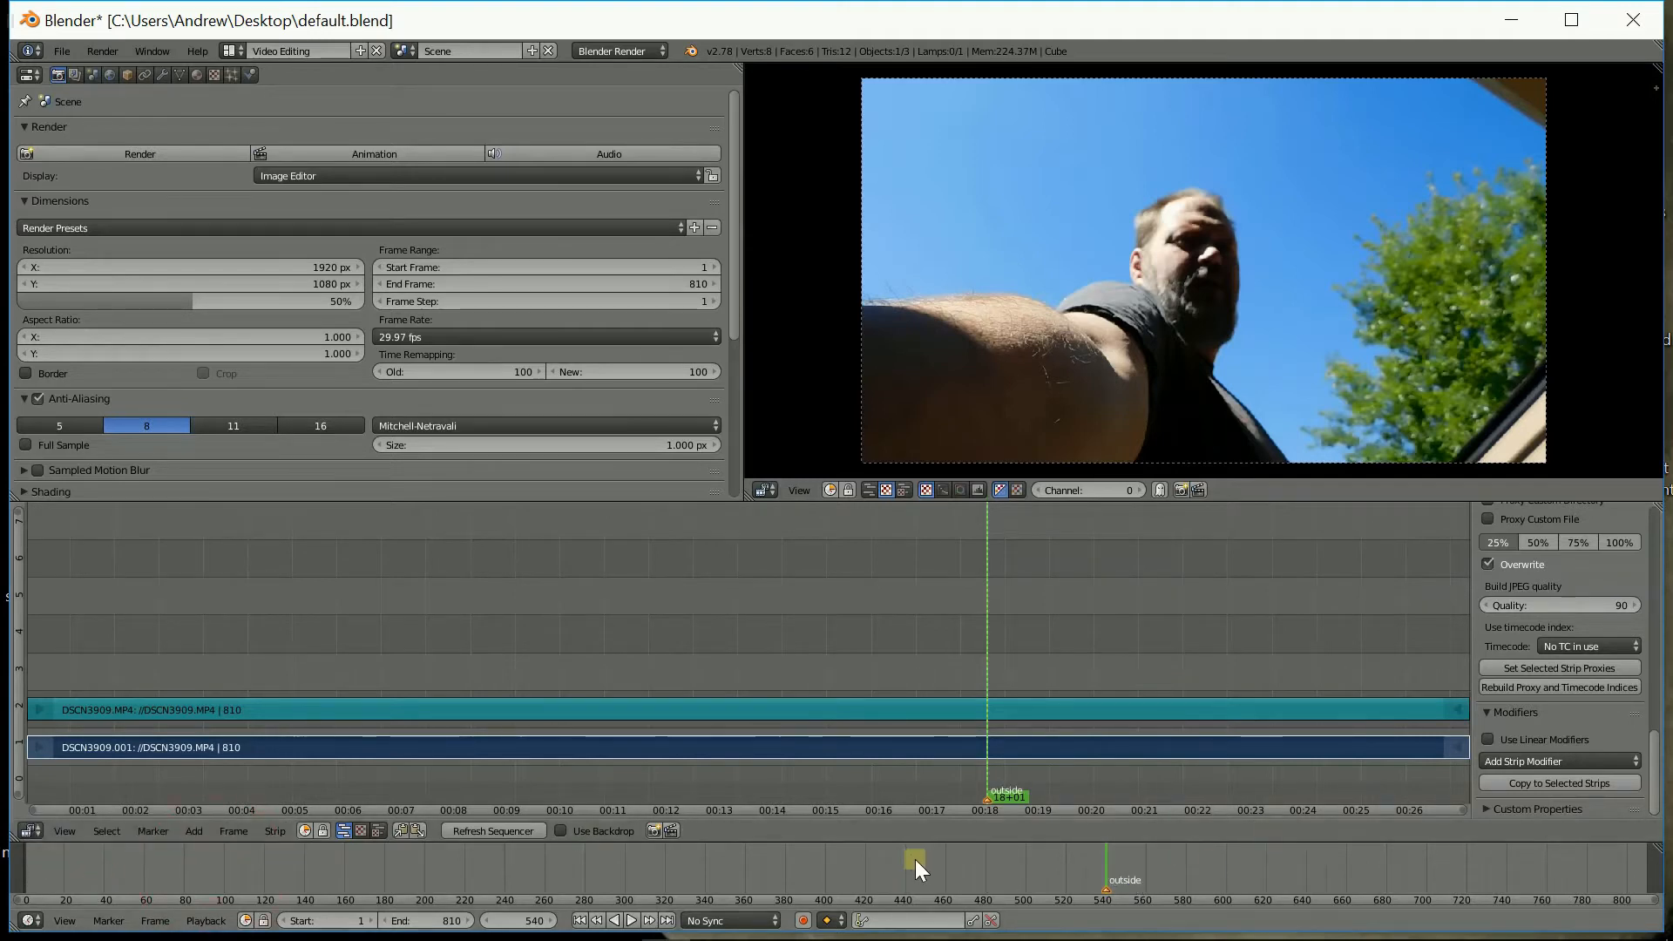
Step: Scrub back to the indoor footage at frame 216, return to the "outside" marker and play the clip
{"action": "left_click_drag", "start_coordinate": [911, 866], "coordinate": [459, 867]}
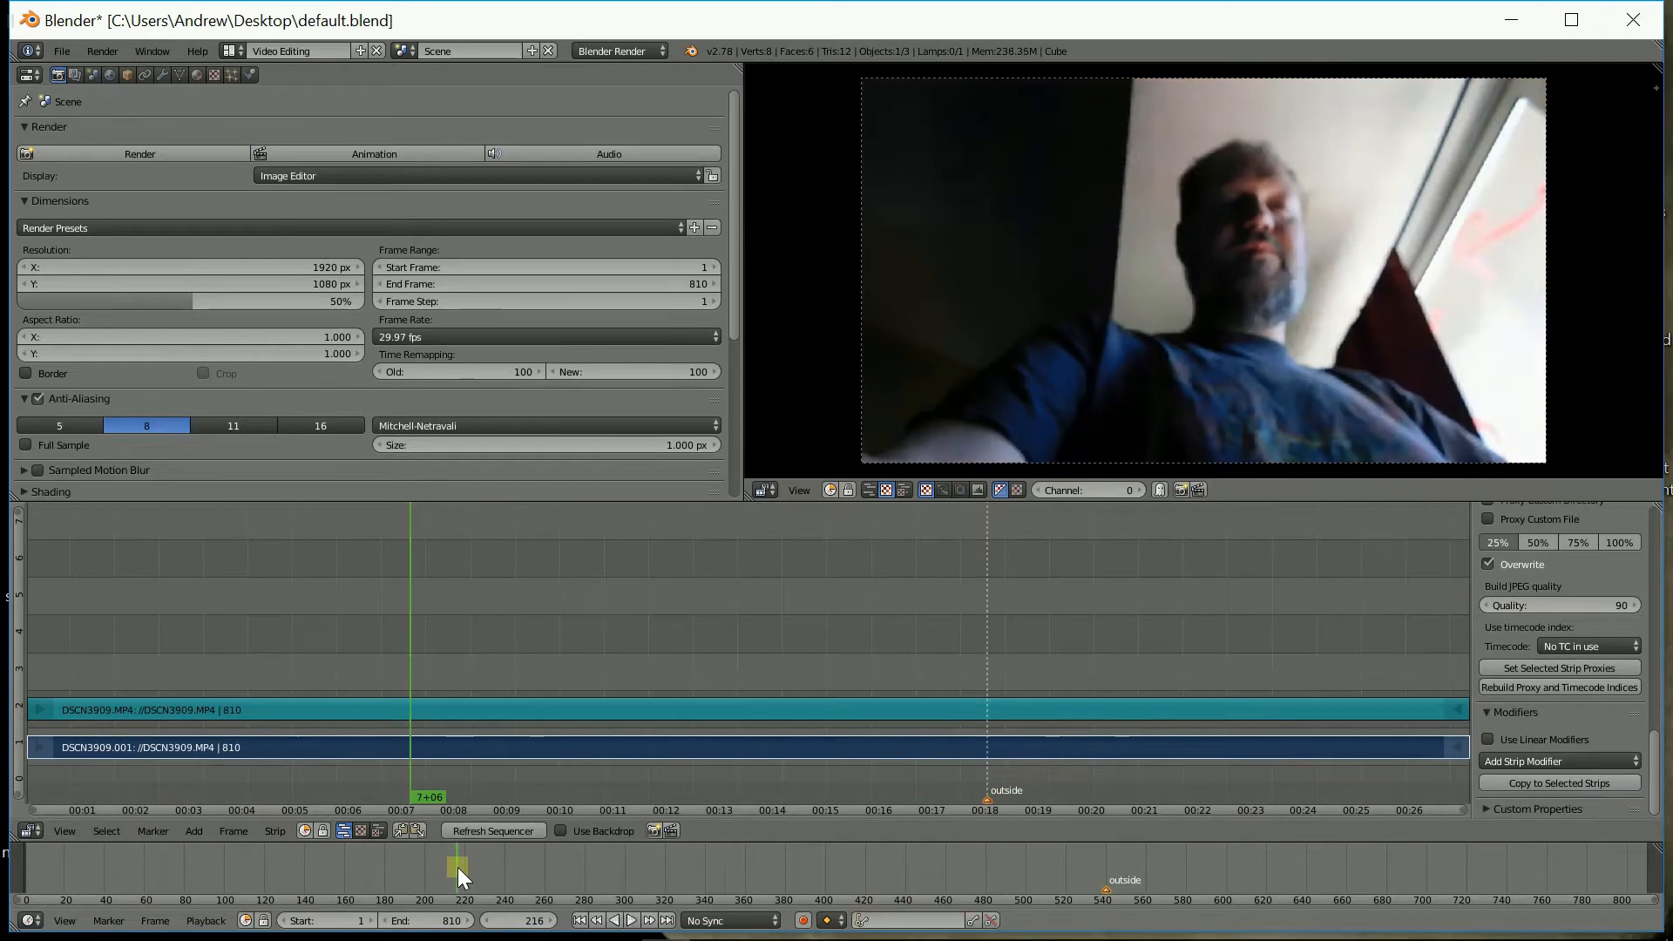
{"action": "left_click", "coordinate": [1104, 891]}
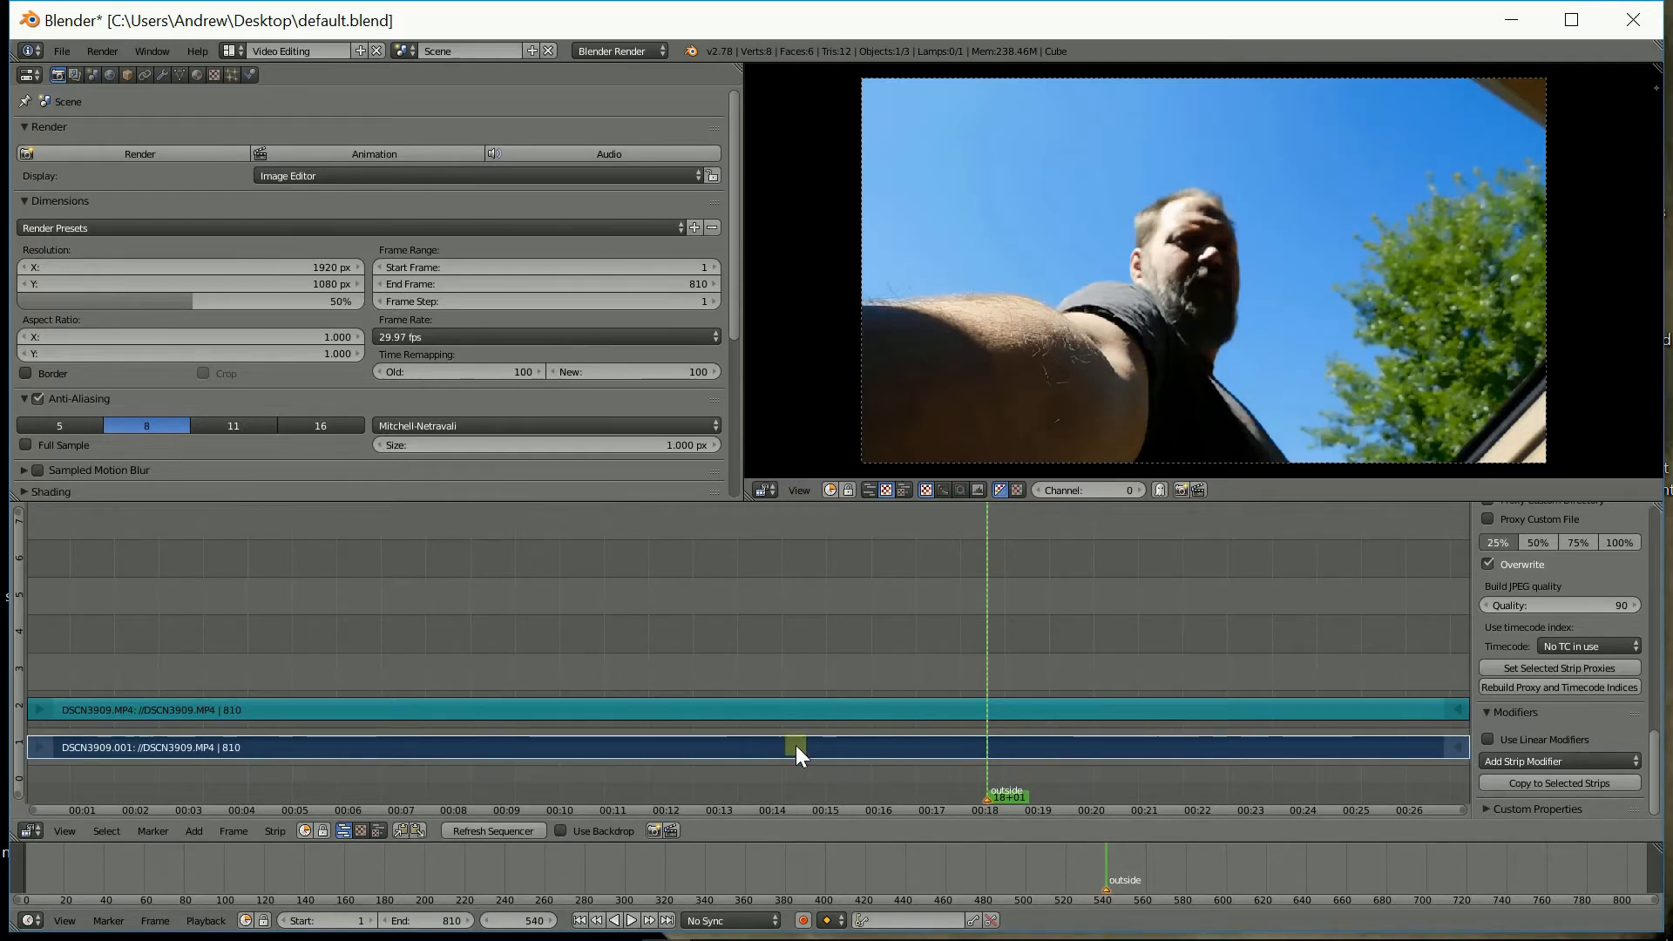
{"action": "left_click", "coordinate": [751, 721]}
{"action": "key", "text": "alt+a"}
{"action": "left_click_drag", "start_coordinate": [751, 720], "coordinate": [863, 753]}
Step: Scrub to frame 645 and step forward frame by frame to 687, examining the end of the outdoor shot
{"action": "left_click_drag", "start_coordinate": [791, 879], "coordinate": [1315, 905]}
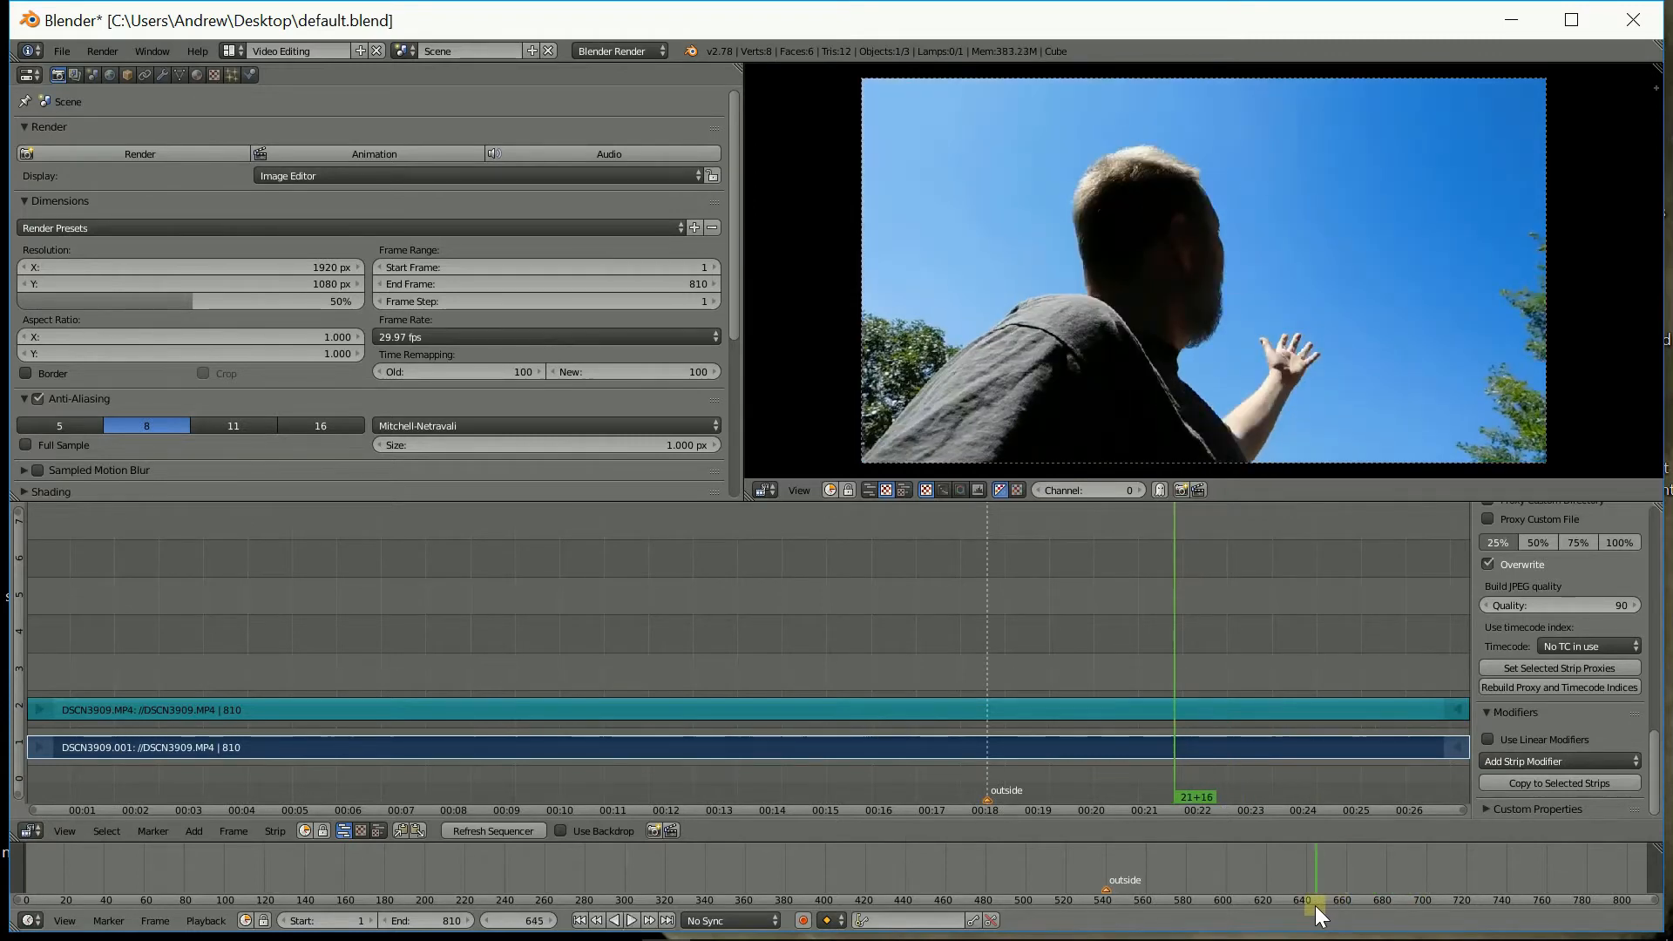
{"action": "left_click", "coordinate": [553, 921]}
{"action": "left_click", "coordinate": [553, 920]}
{"action": "left_click", "coordinate": [553, 920]}
{"action": "left_click", "coordinate": [553, 921]}
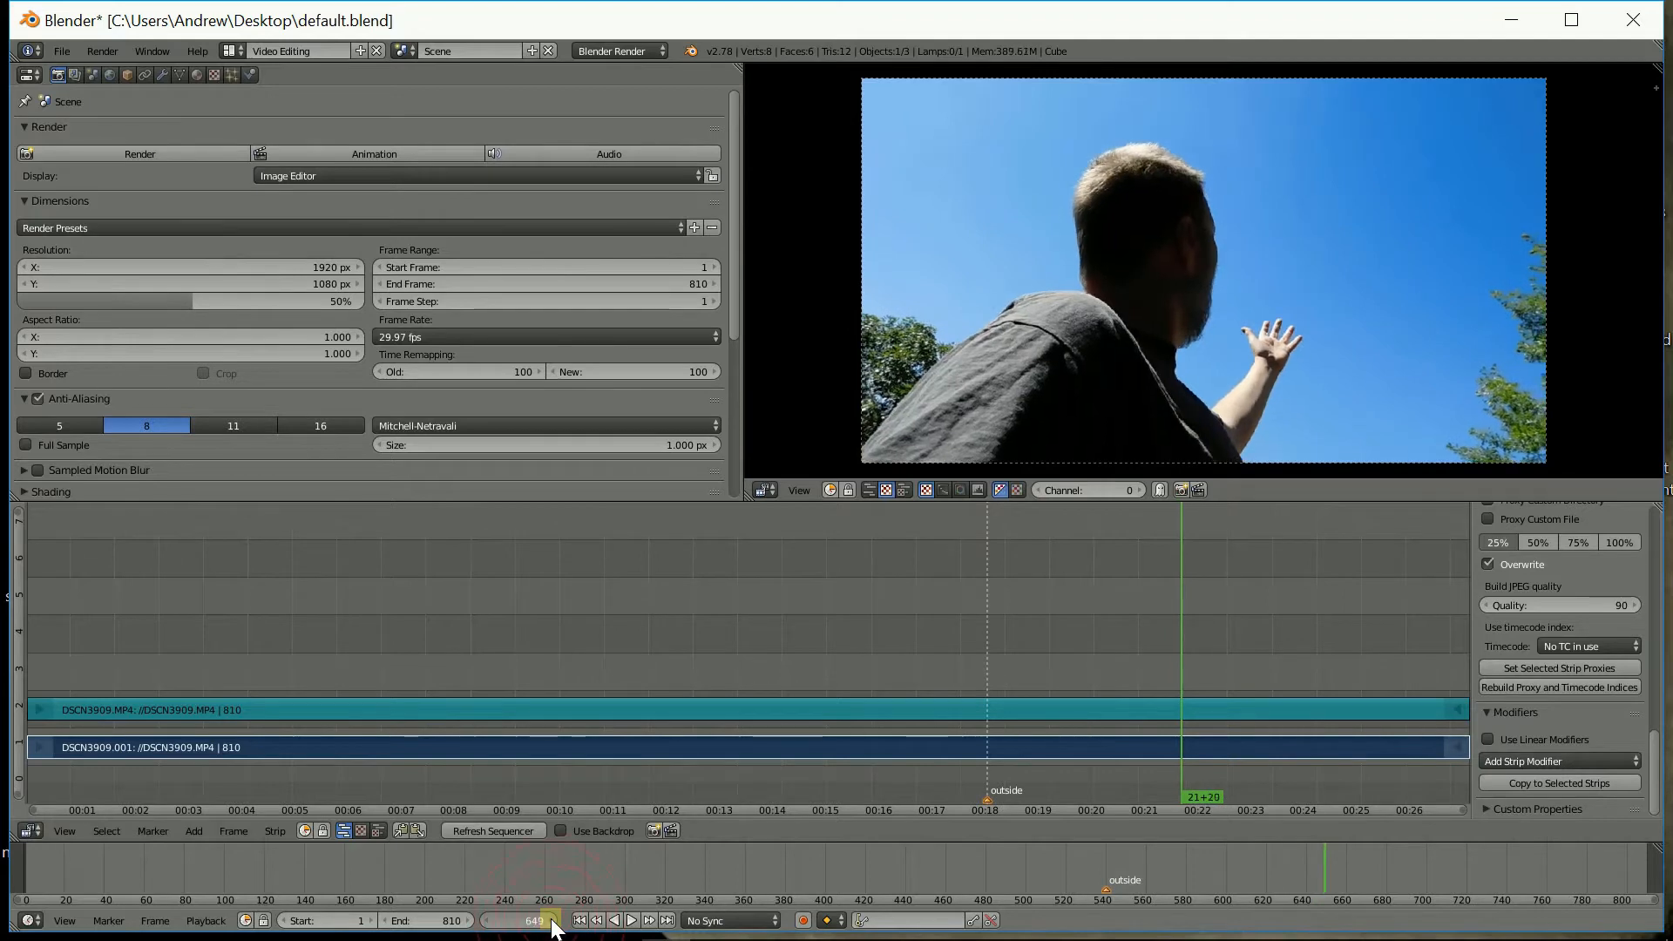
{"action": "left_click", "coordinate": [553, 920]}
{"action": "left_click", "coordinate": [553, 920]}
{"action": "left_click", "coordinate": [553, 920]}
{"action": "left_click", "coordinate": [553, 921]}
{"action": "left_click", "coordinate": [553, 920]}
{"action": "left_click", "coordinate": [553, 920]}
{"action": "left_click", "coordinate": [554, 920]}
{"action": "left_click", "coordinate": [552, 920]}
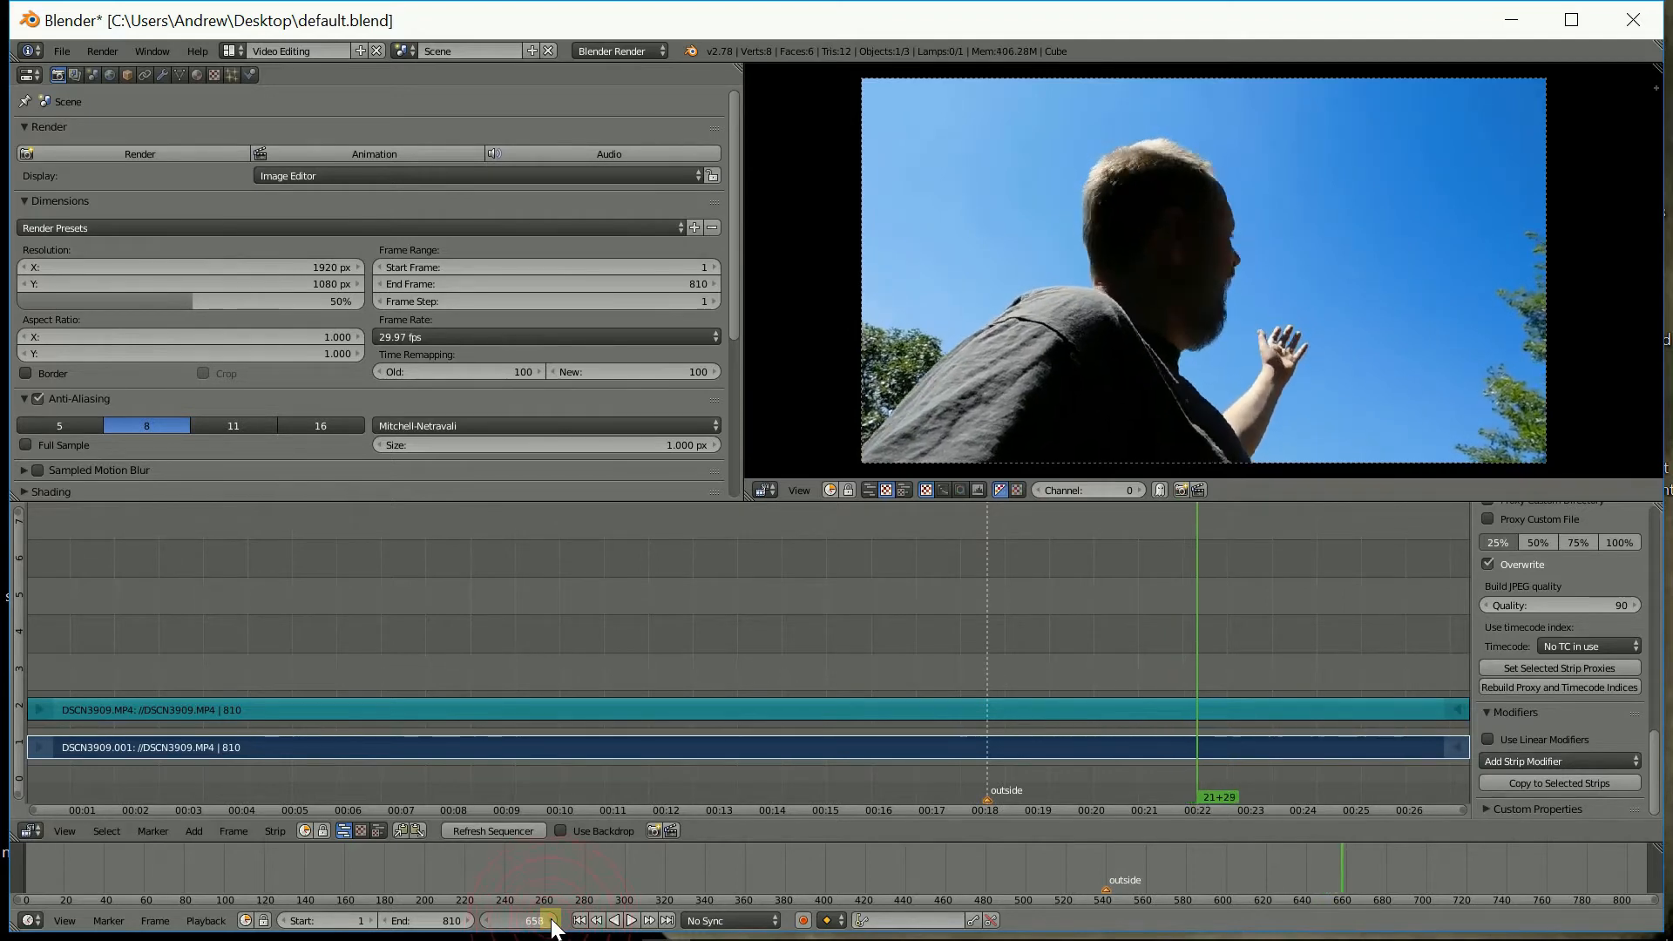
{"action": "left_click", "coordinate": [553, 920]}
{"action": "left_click", "coordinate": [553, 920]}
{"action": "left_click", "coordinate": [553, 920]}
{"action": "left_click", "coordinate": [553, 921]}
{"action": "left_click", "coordinate": [553, 920]}
{"action": "left_click", "coordinate": [552, 920]}
{"action": "left_click", "coordinate": [553, 920]}
{"action": "left_click", "coordinate": [554, 921]}
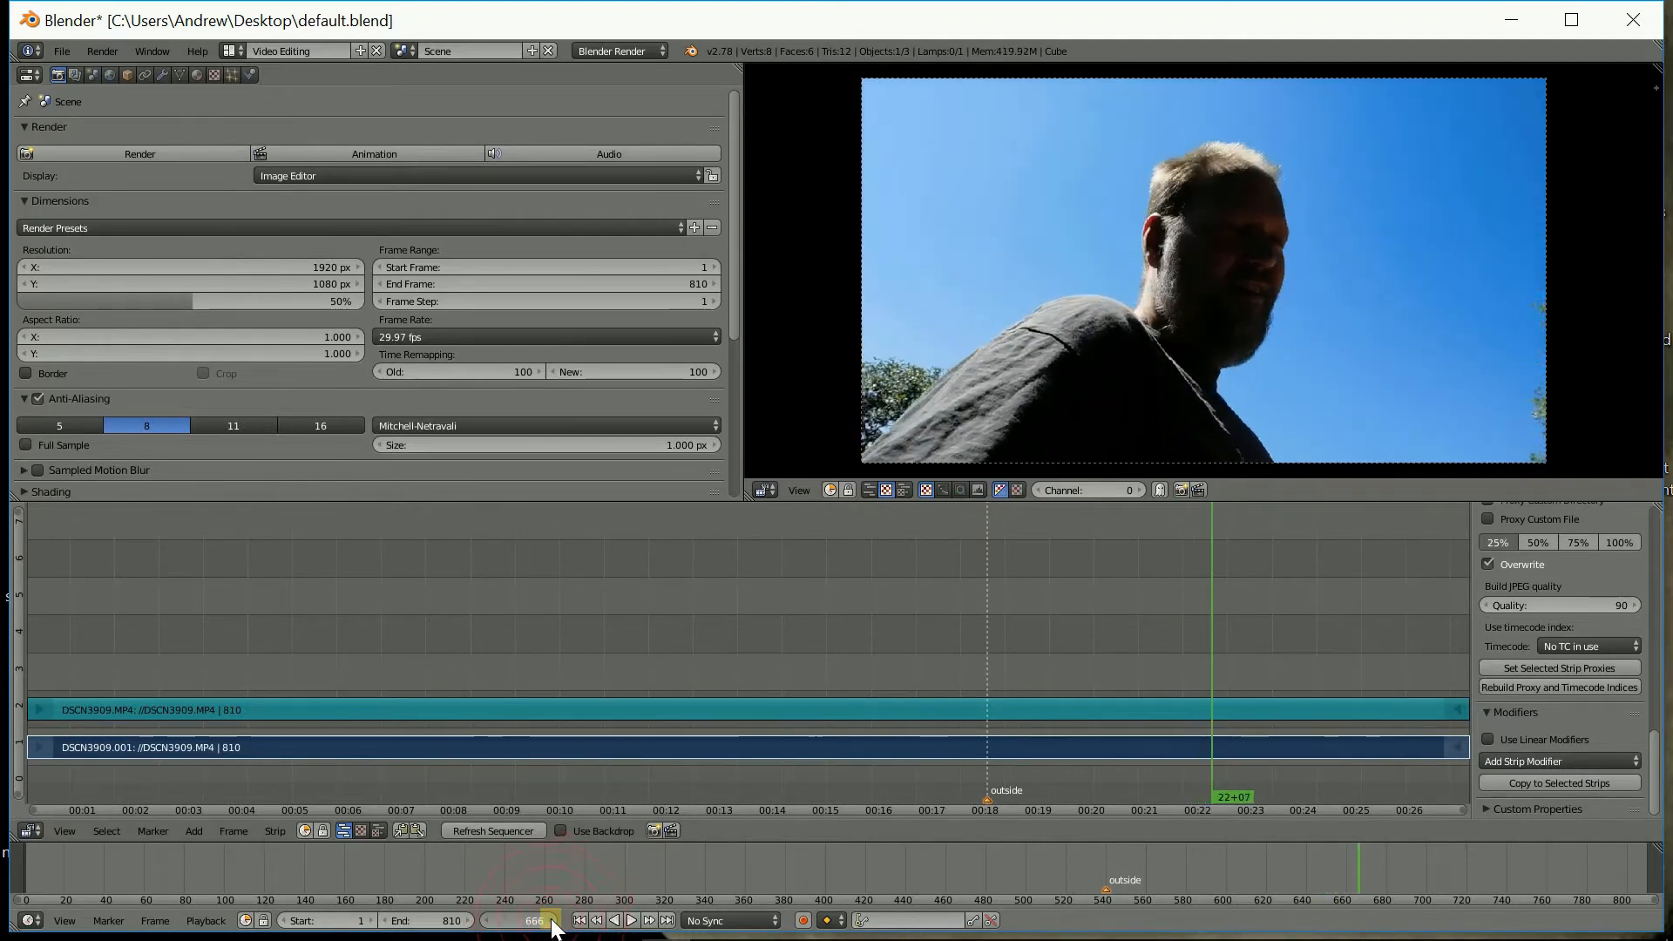
{"action": "left_click", "coordinate": [553, 921]}
{"action": "left_click", "coordinate": [552, 920]}
{"action": "left_click", "coordinate": [552, 921]}
{"action": "left_click", "coordinate": [553, 920]}
{"action": "left_click", "coordinate": [553, 920]}
{"action": "left_click", "coordinate": [553, 920]}
{"action": "left_click", "coordinate": [553, 920]}
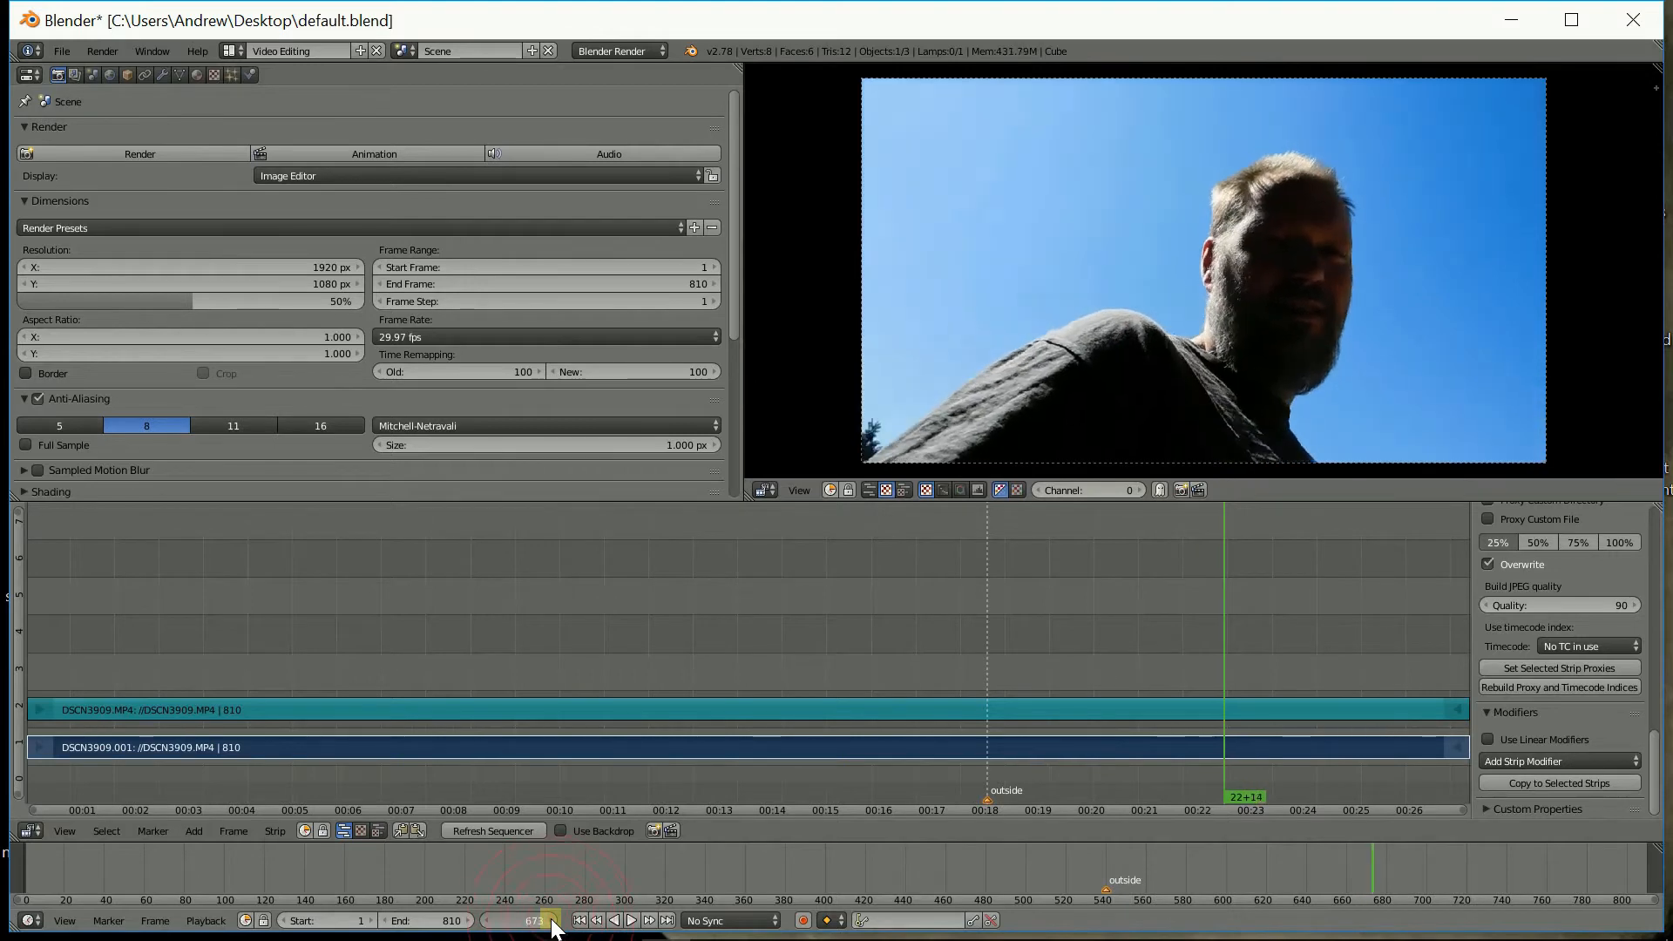
{"action": "left_click", "coordinate": [553, 920]}
{"action": "left_click", "coordinate": [554, 920]}
{"action": "left_click", "coordinate": [553, 920]}
{"action": "left_click", "coordinate": [552, 921]}
{"action": "left_click", "coordinate": [552, 920]}
{"action": "left_click", "coordinate": [553, 920]}
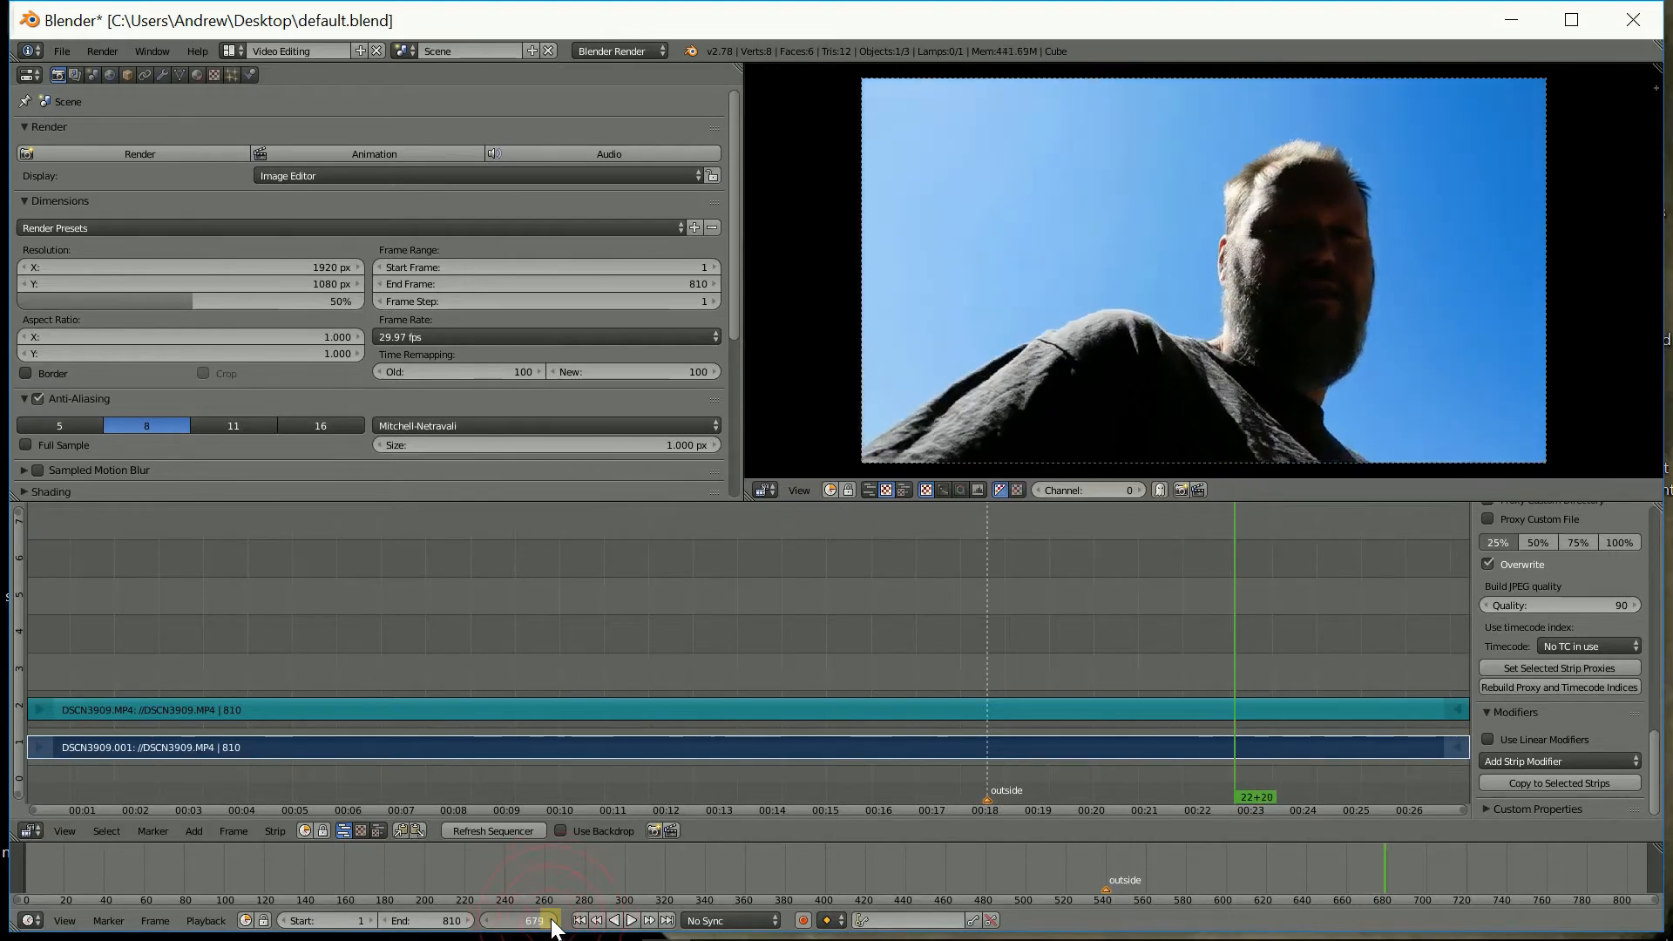
{"action": "left_click", "coordinate": [553, 920]}
{"action": "left_click", "coordinate": [553, 920]}
{"action": "left_click", "coordinate": [554, 920]}
{"action": "left_click", "coordinate": [554, 920]}
{"action": "left_click", "coordinate": [553, 920]}
{"action": "left_click", "coordinate": [553, 921]}
{"action": "left_click", "coordinate": [553, 920]}
{"action": "left_click", "coordinate": [553, 920]}
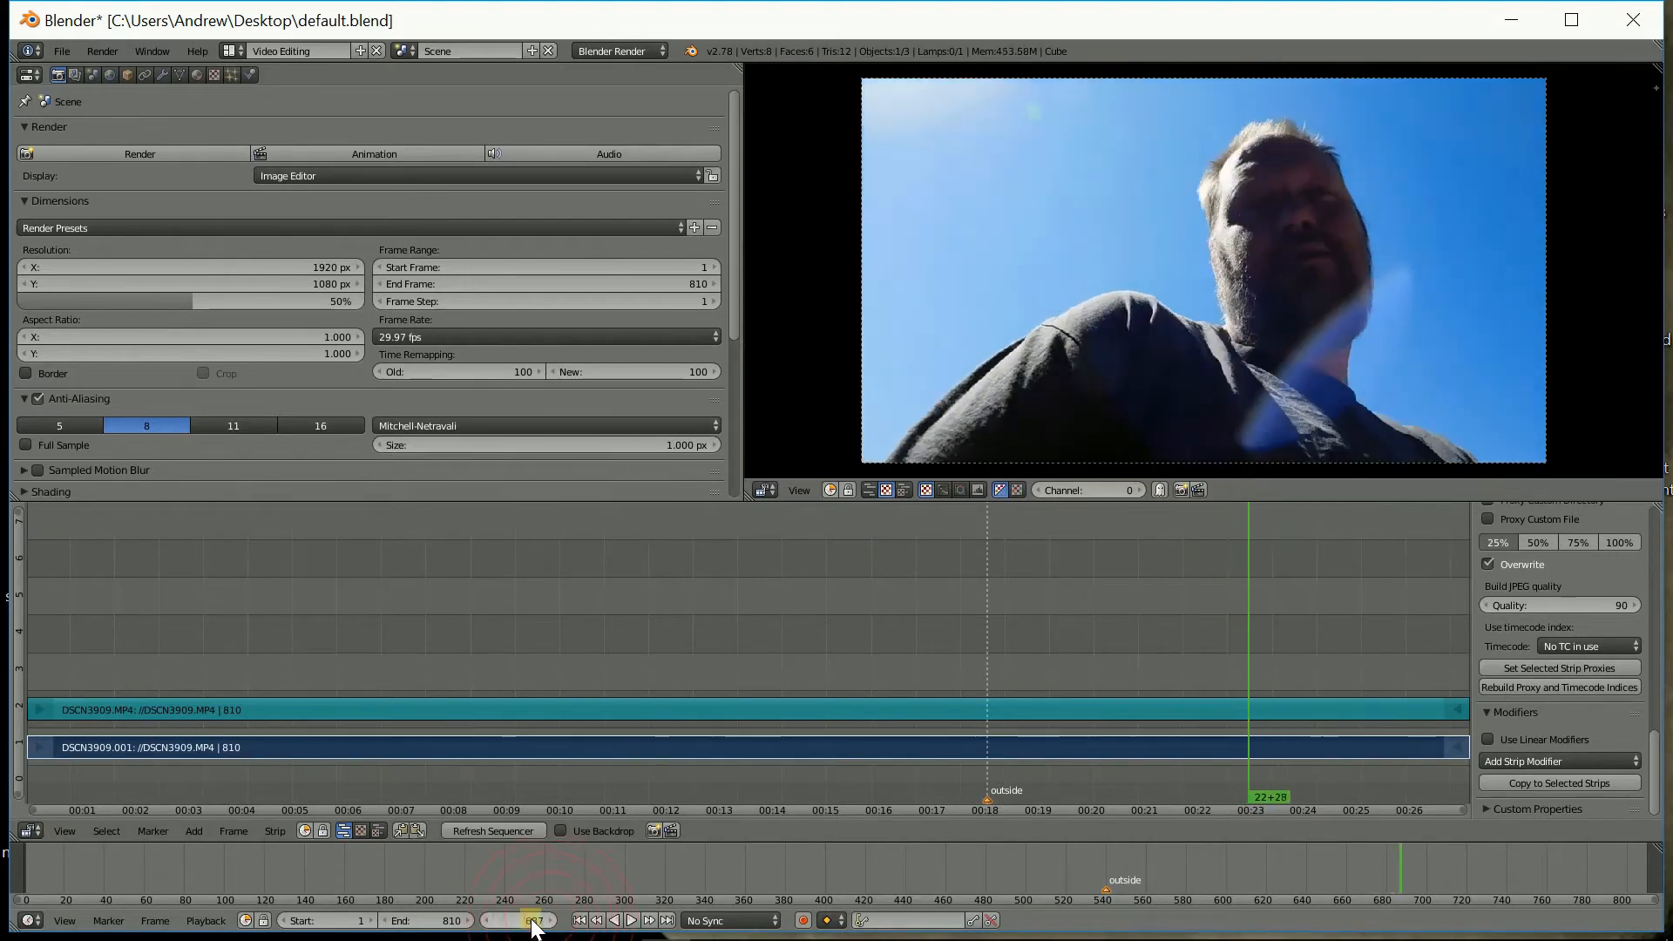
Step: Set the current frame to 700
{"action": "left_click", "coordinate": [524, 920]}
{"action": "type", "text": "700"}
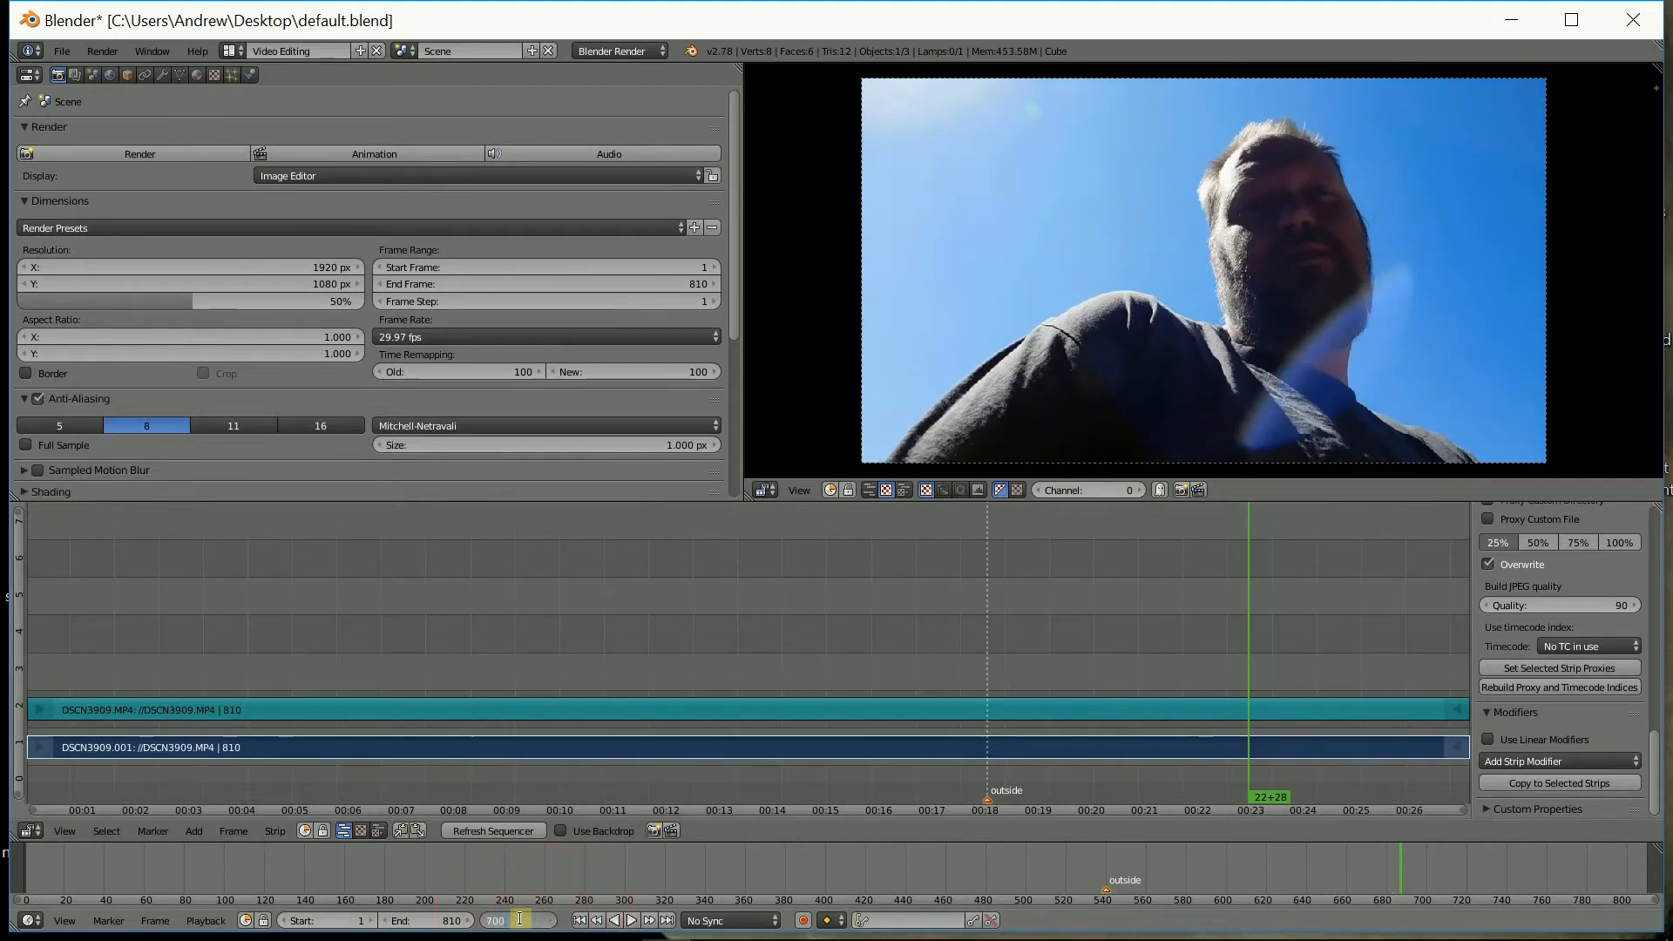
{"action": "key", "text": "Return"}
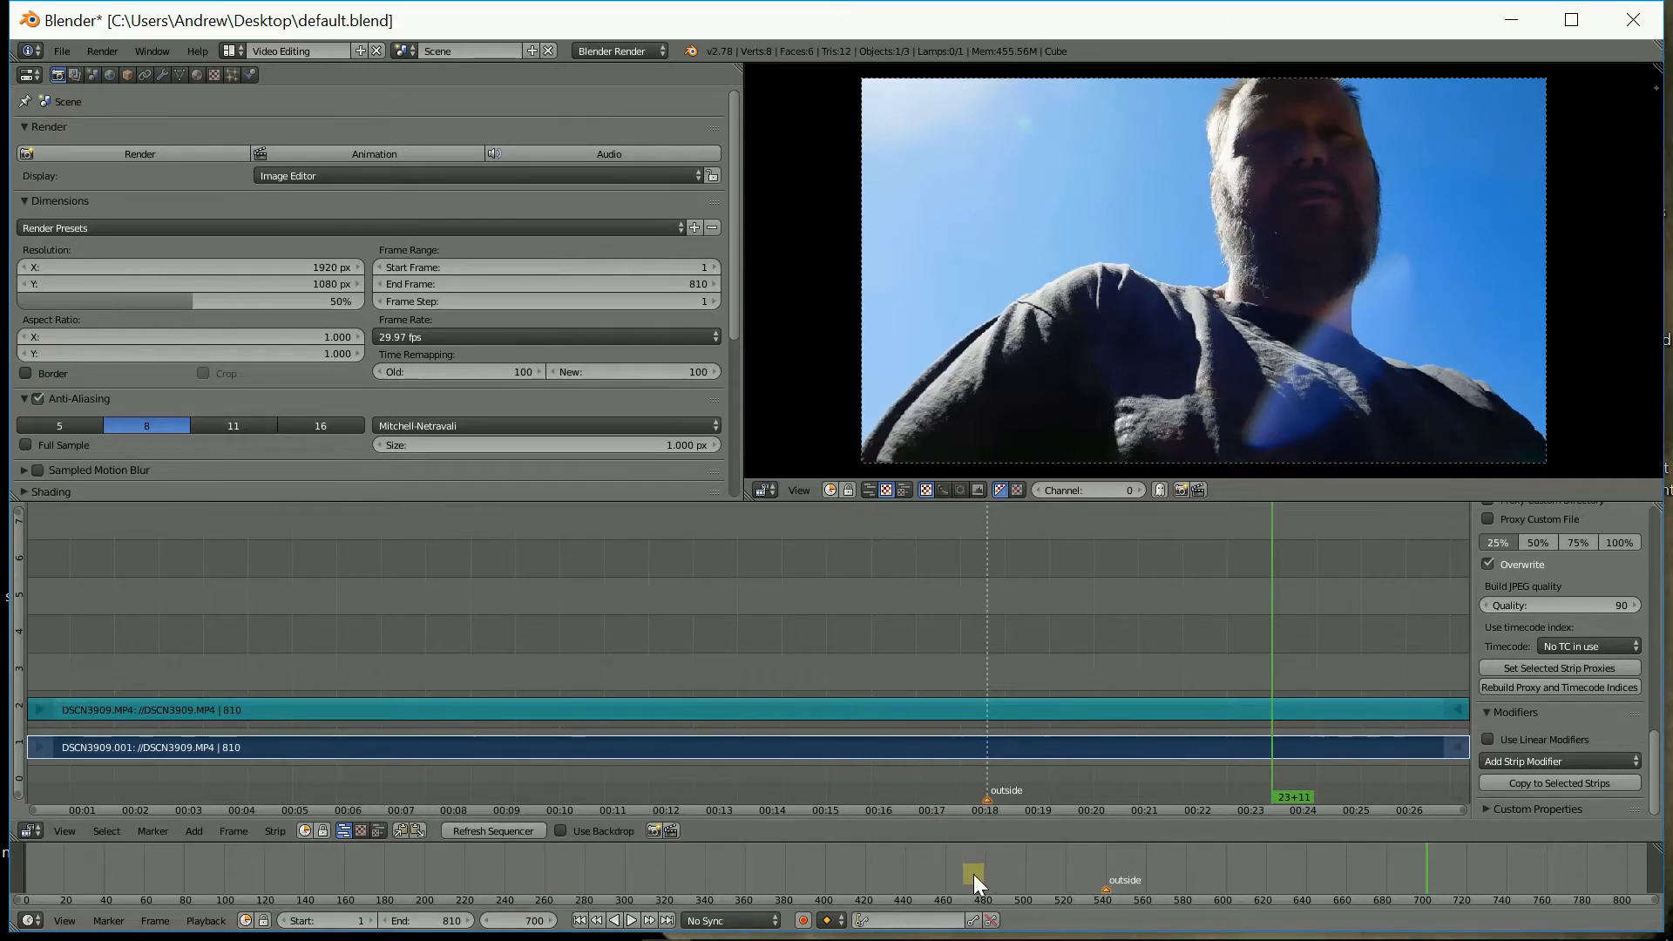
Step: Add a timeline marker at frame 700 and rename it "inside"
{"action": "key", "text": "m"}
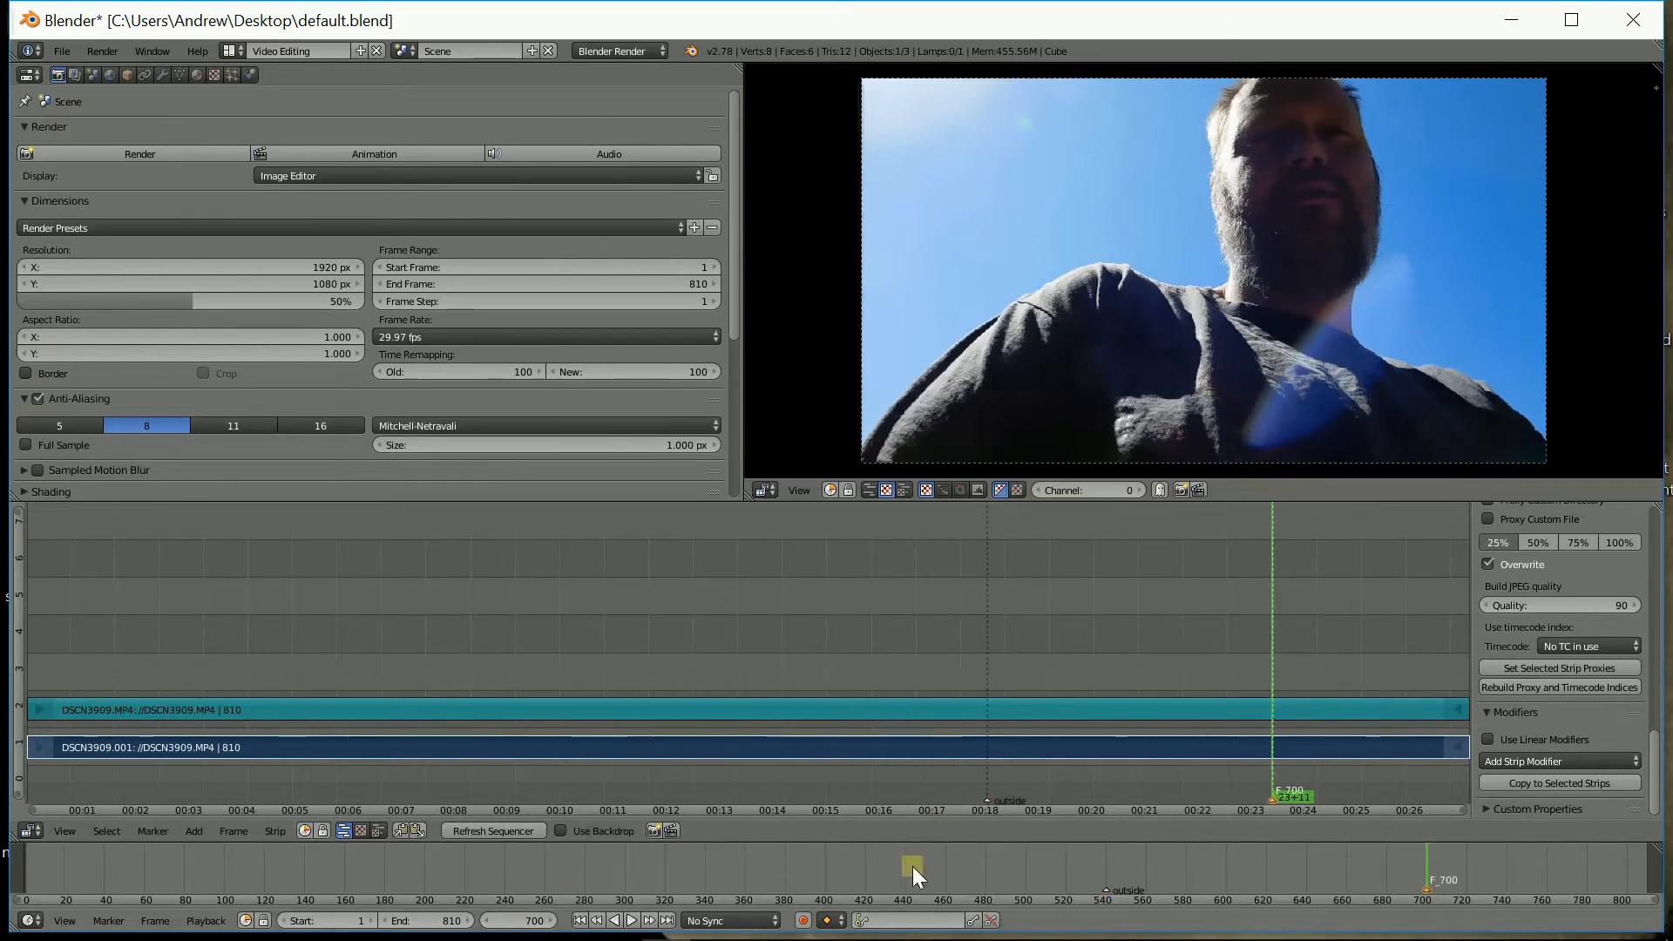
{"action": "left_click", "coordinate": [114, 916]}
{"action": "key", "text": "ctrl+m"}
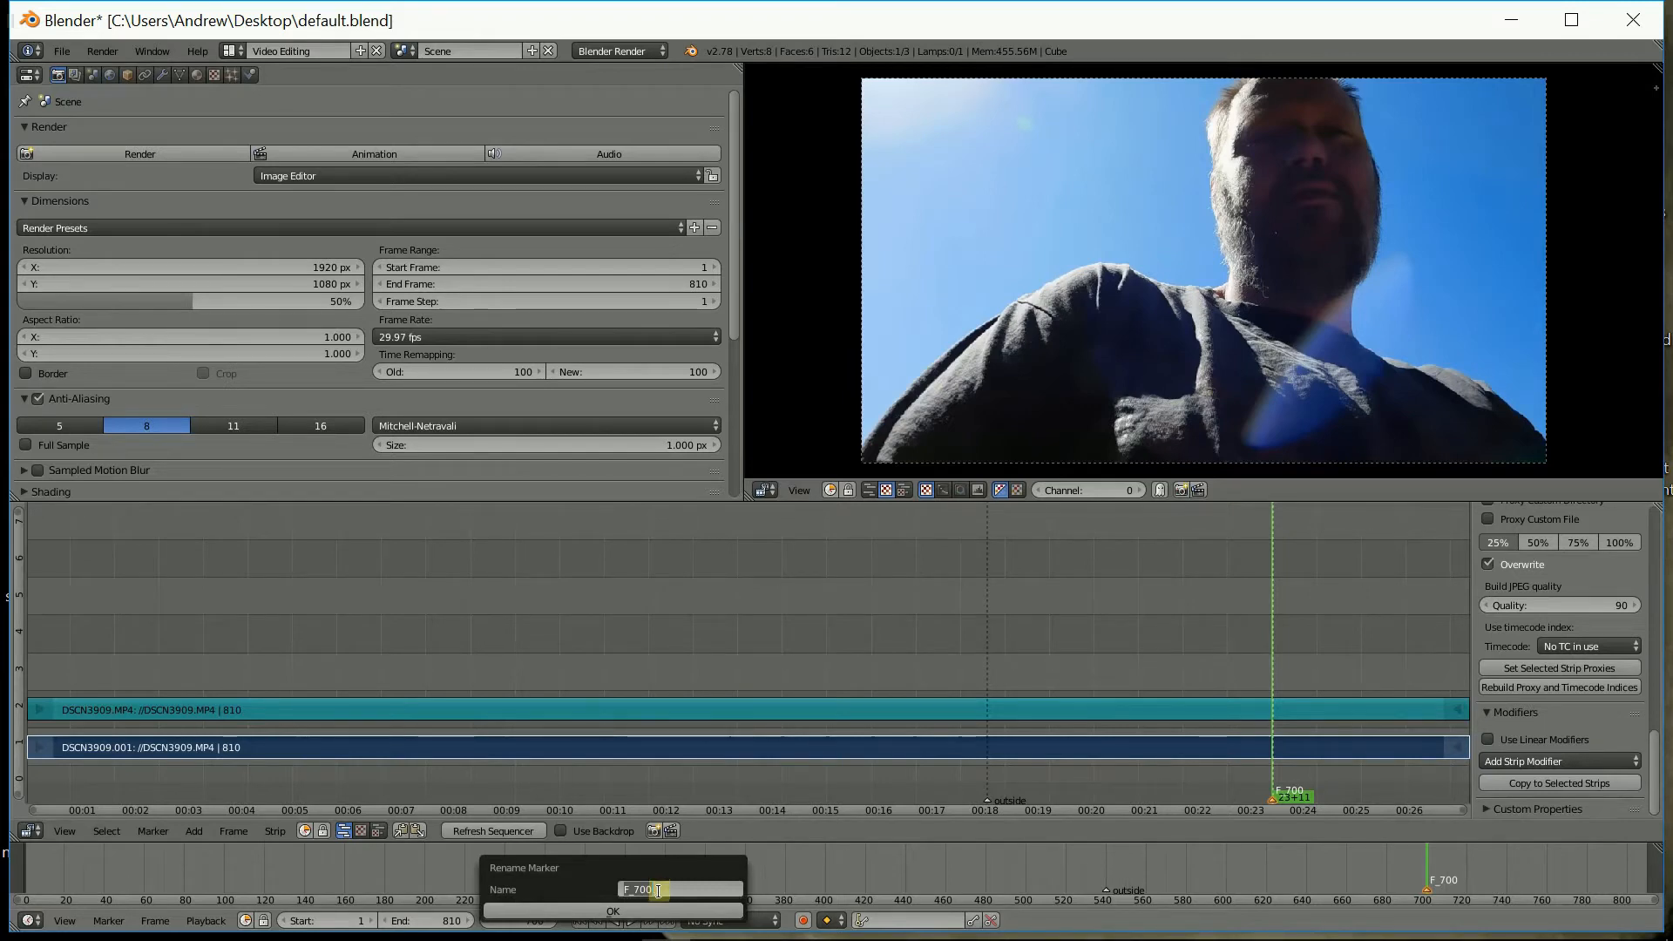
{"action": "type", "text": "inside"}
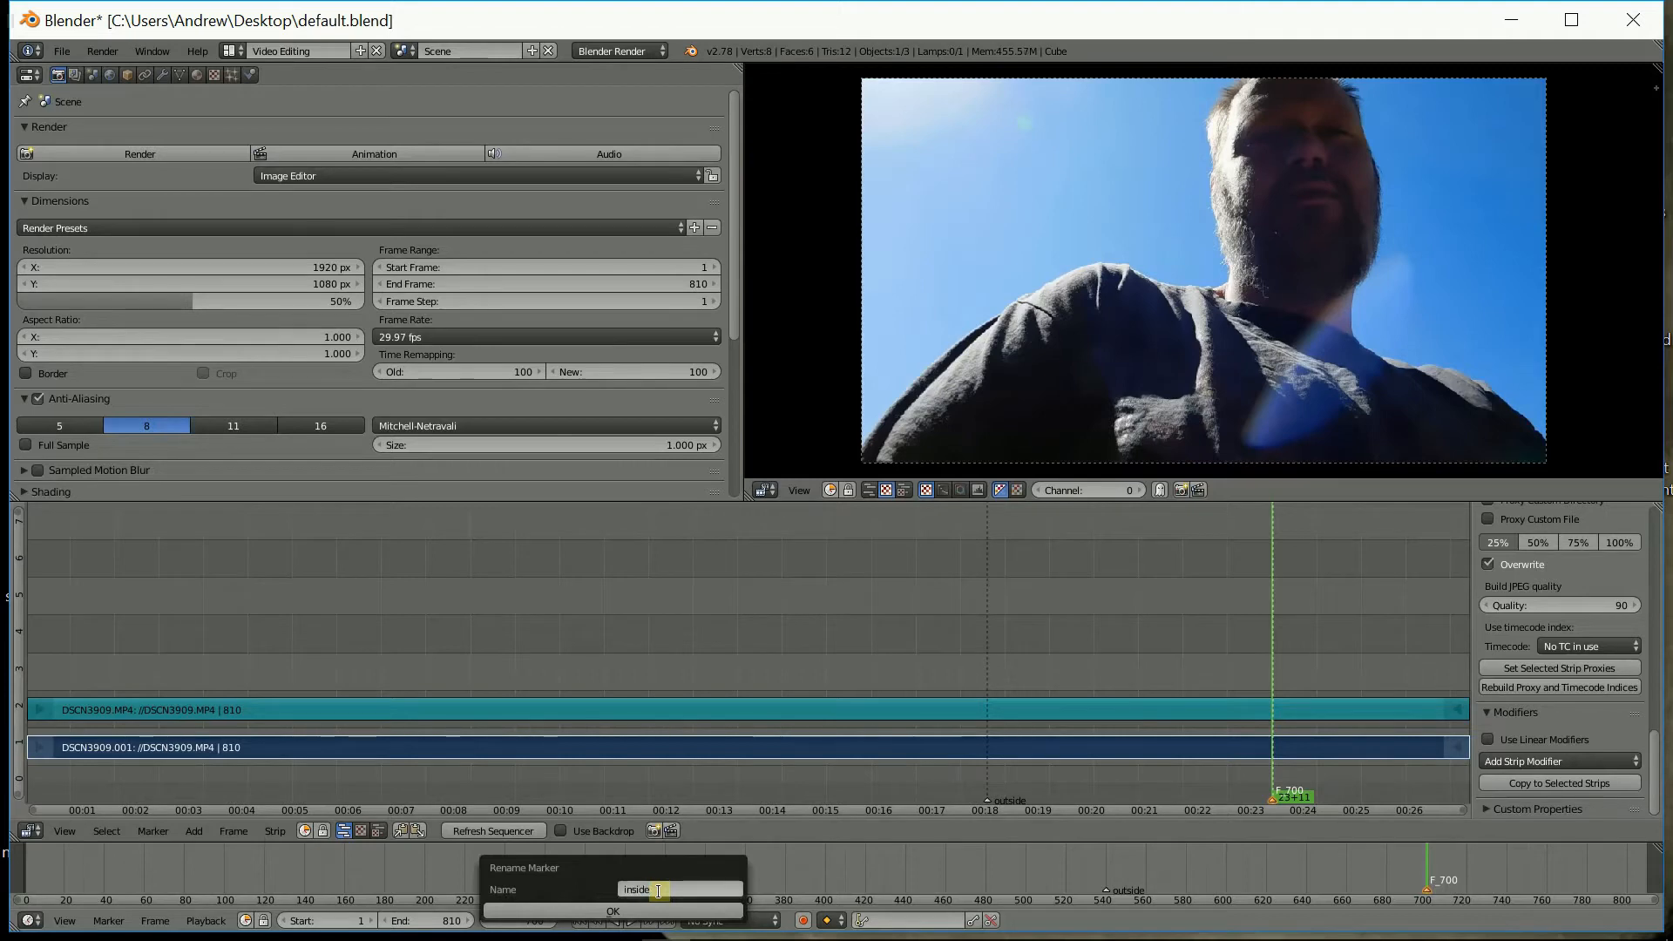
{"action": "left_click", "coordinate": [656, 906]}
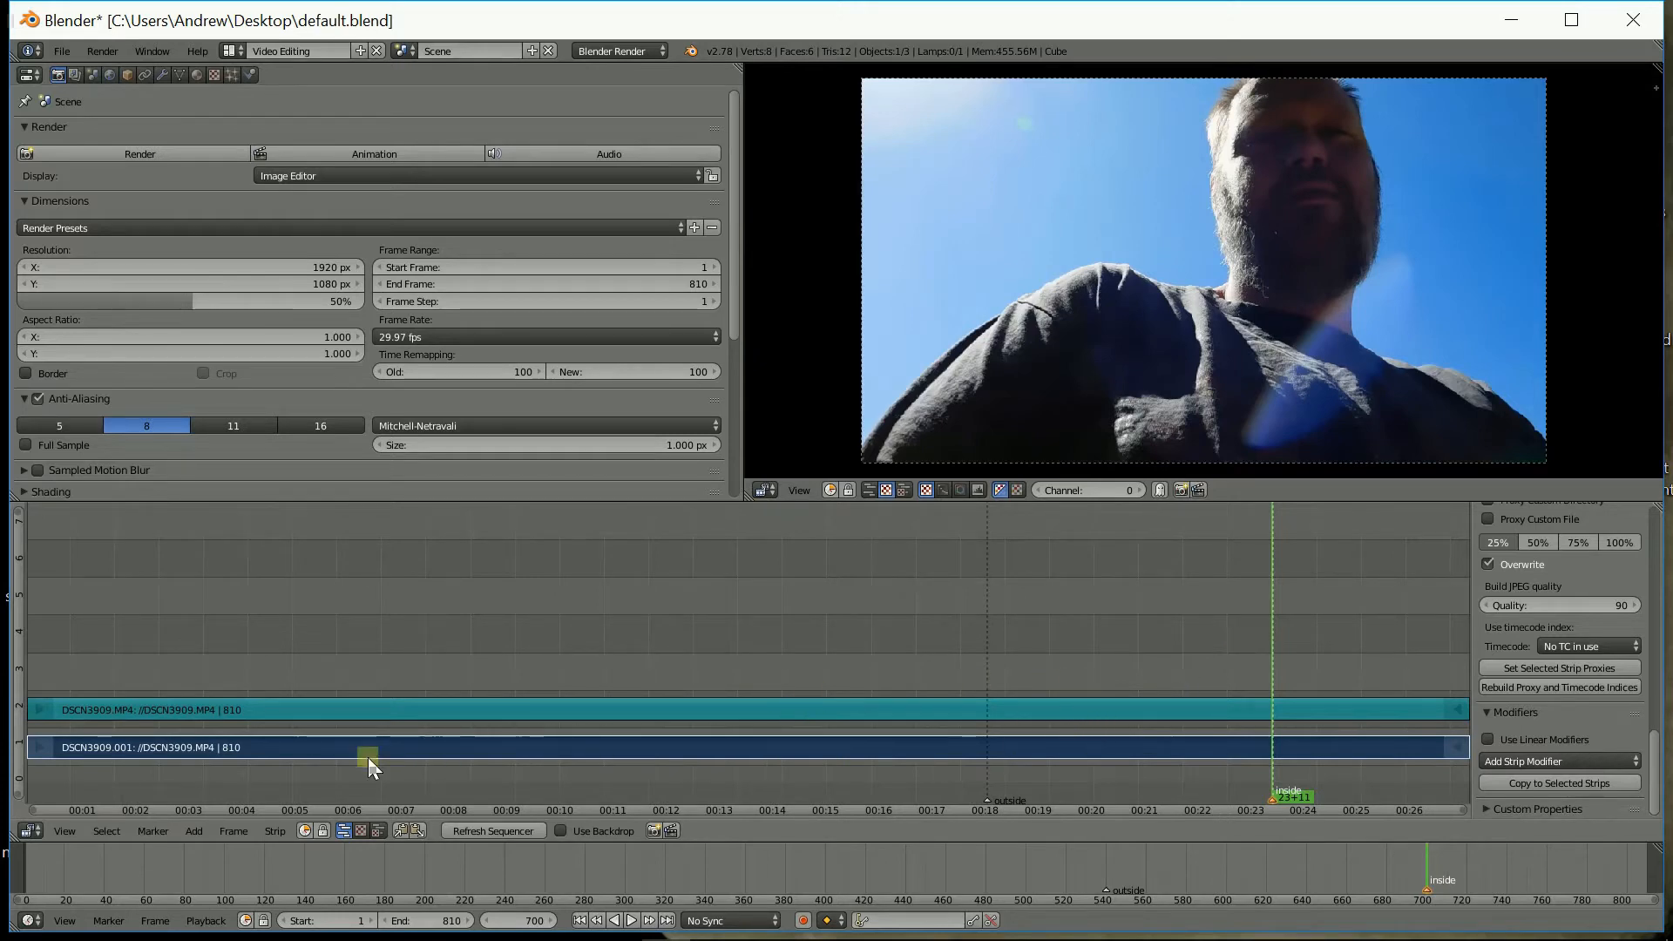
Step: Select the "outside" marker and place the current frame on it at 540
{"action": "left_click", "coordinate": [263, 741]}
{"action": "left_click_drag", "start_coordinate": [161, 871], "coordinate": [977, 862]}
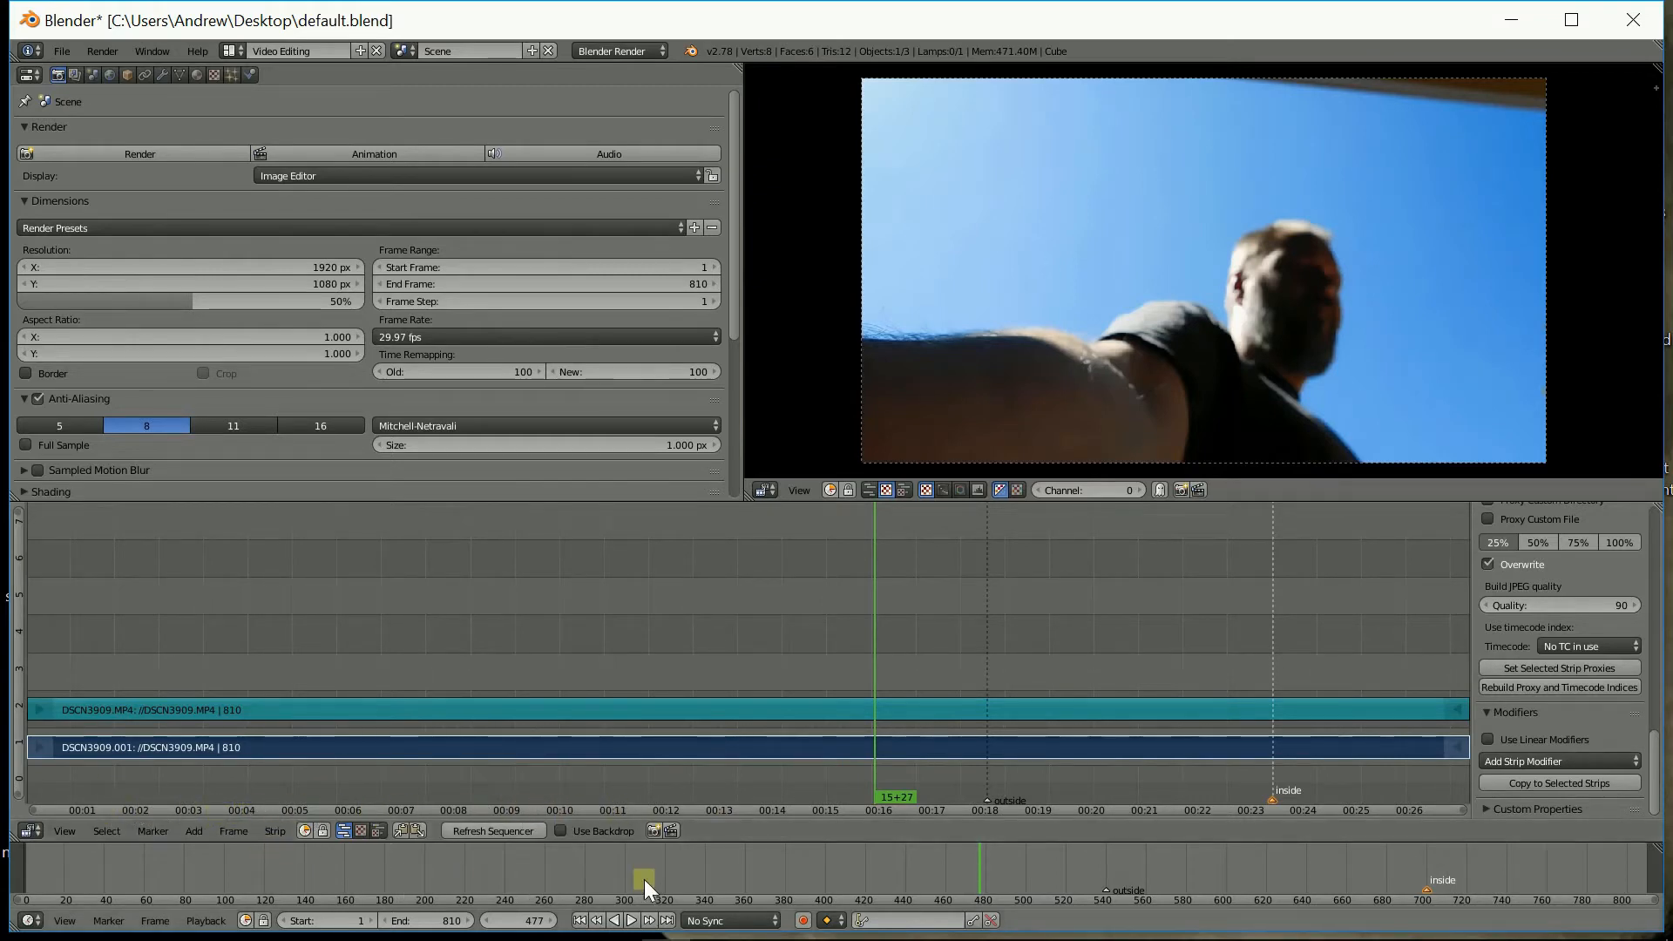
{"action": "right_click", "coordinate": [1106, 890]}
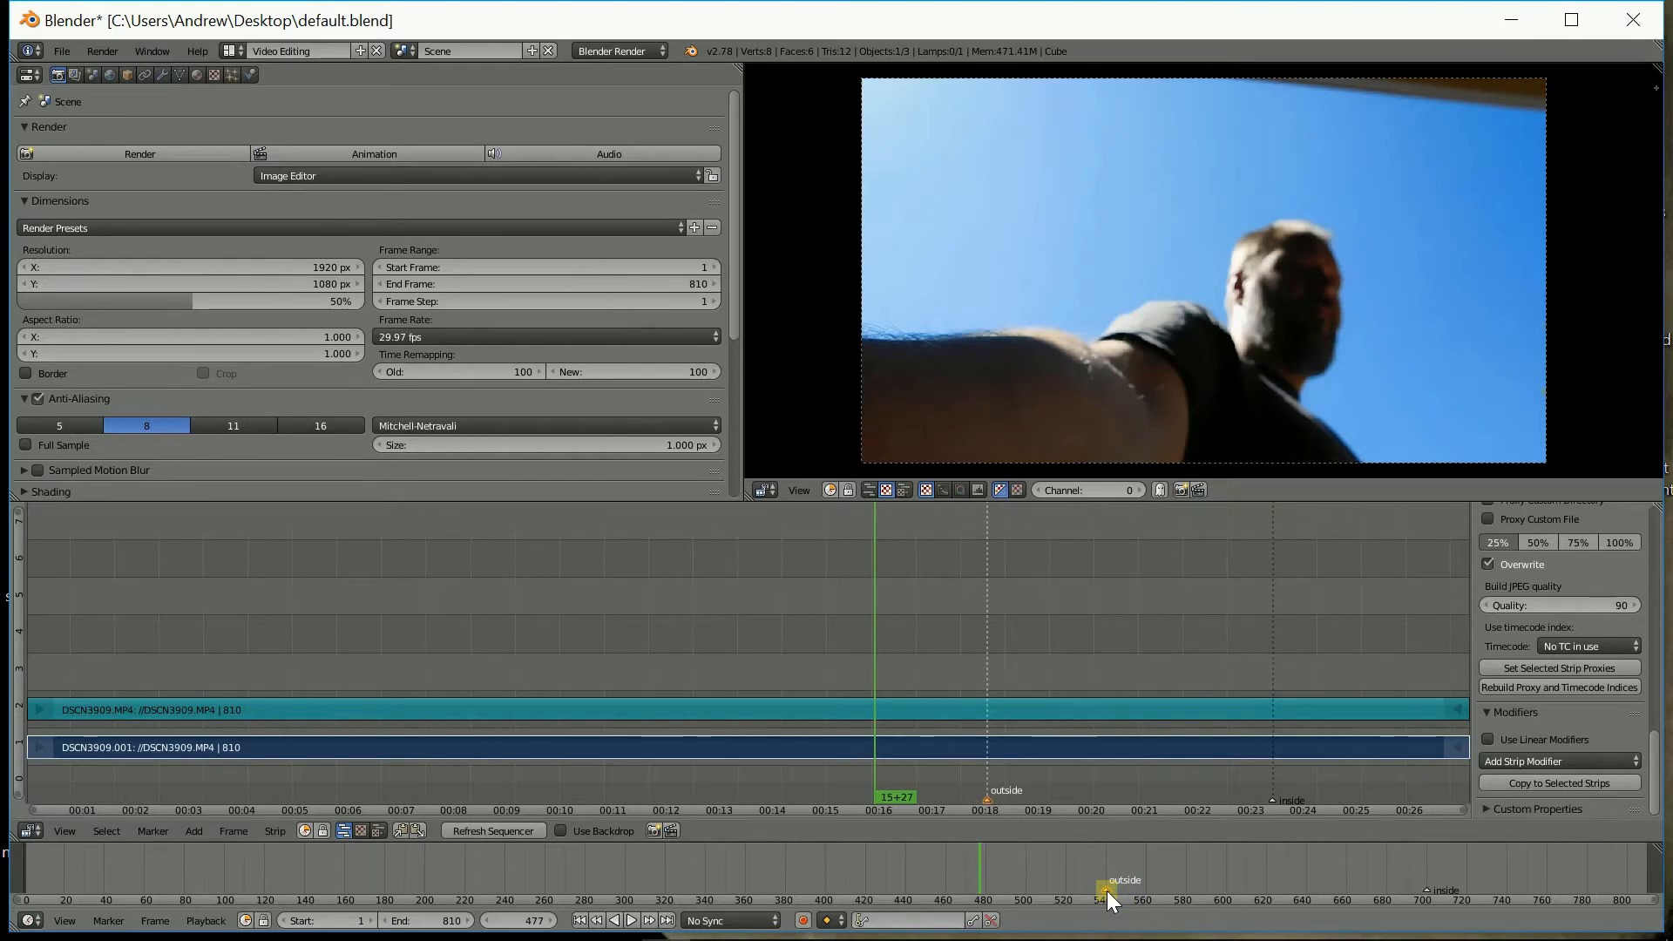
{"action": "left_click", "coordinate": [1106, 891]}
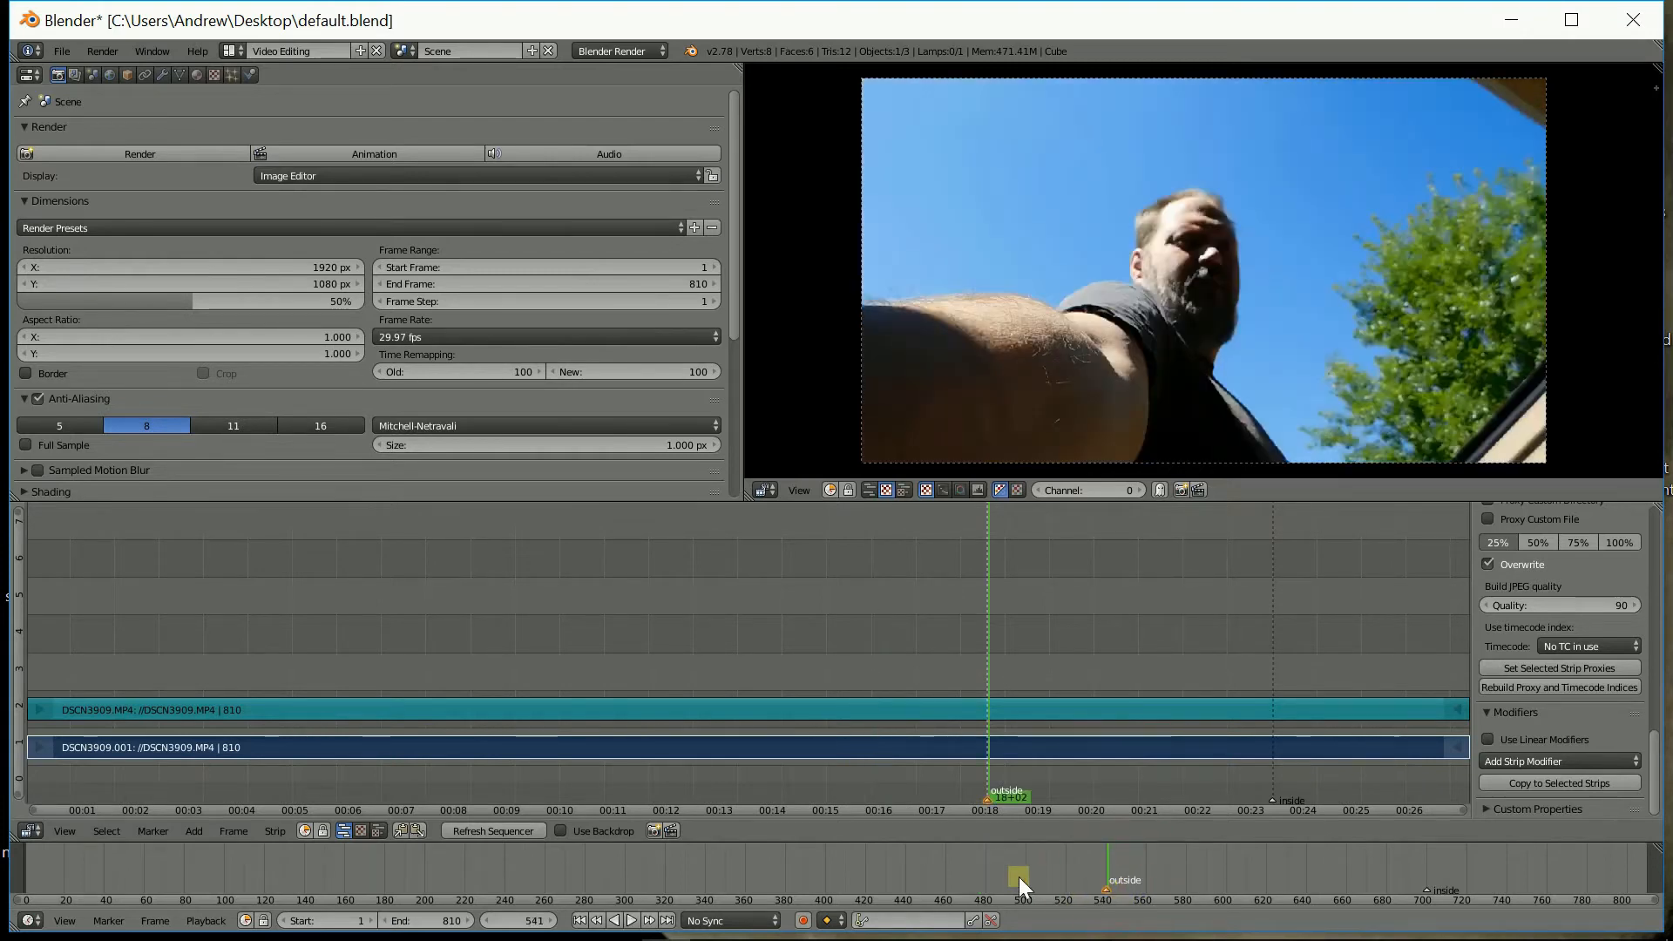
{"action": "left_click", "coordinate": [488, 921]}
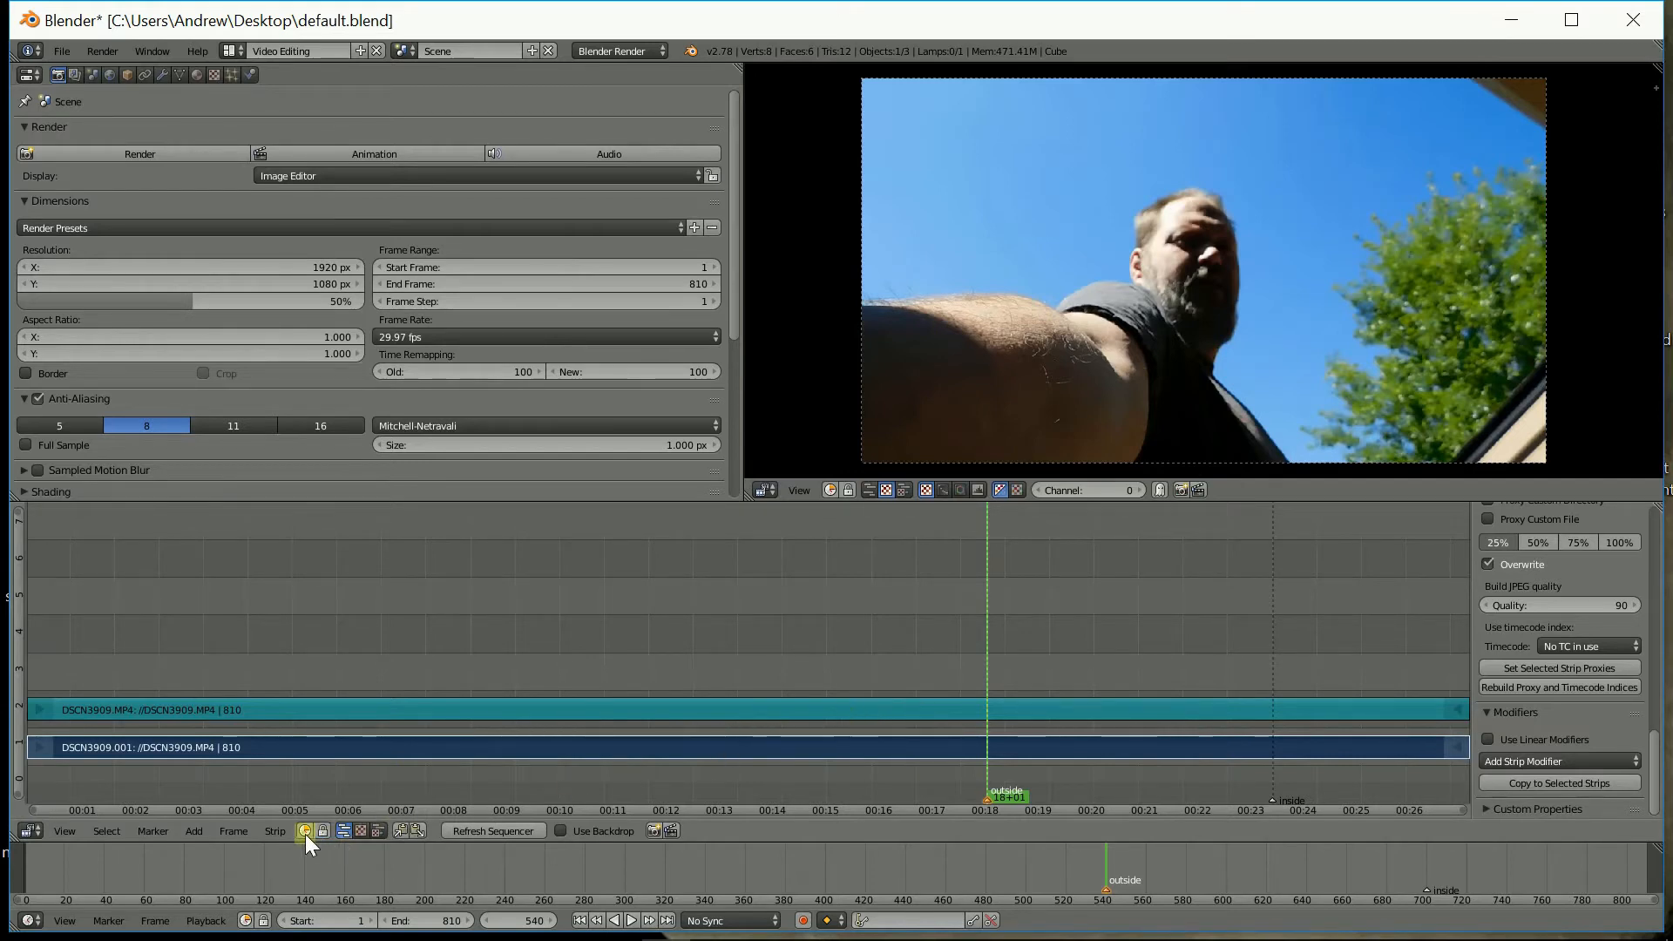
Step: Soft-cut the selected movie strip on channel 1 at frame 540
{"action": "left_click", "coordinate": [96, 831]}
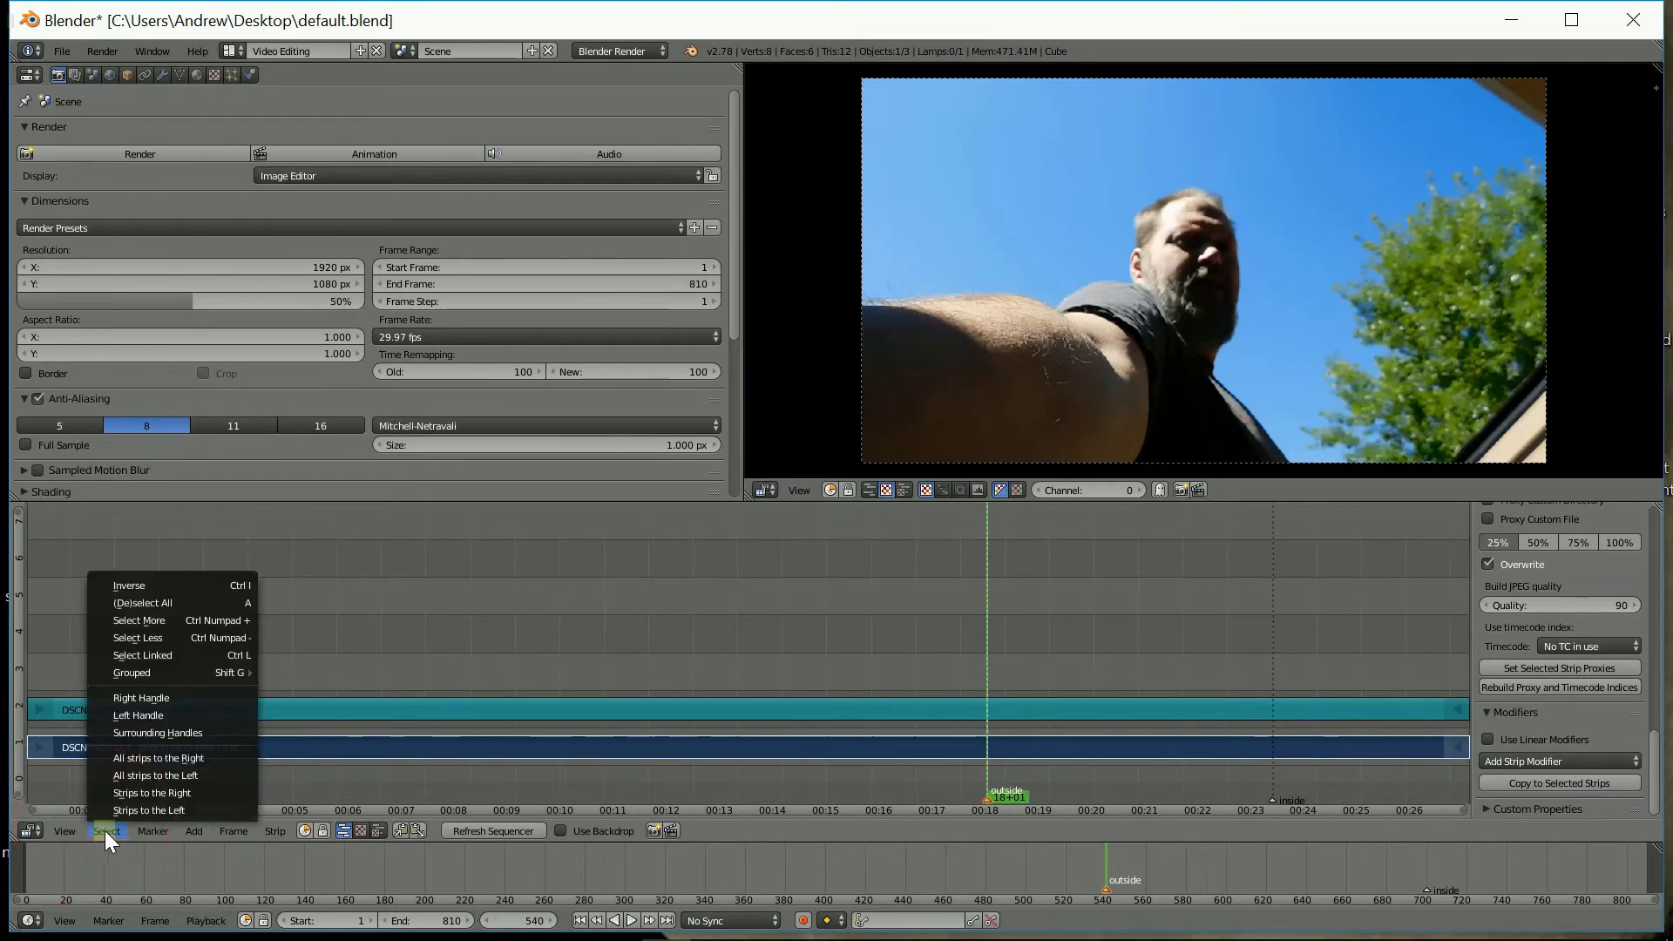
{"action": "mouse_move", "coordinate": [196, 834]}
{"action": "mouse_move", "coordinate": [286, 833]}
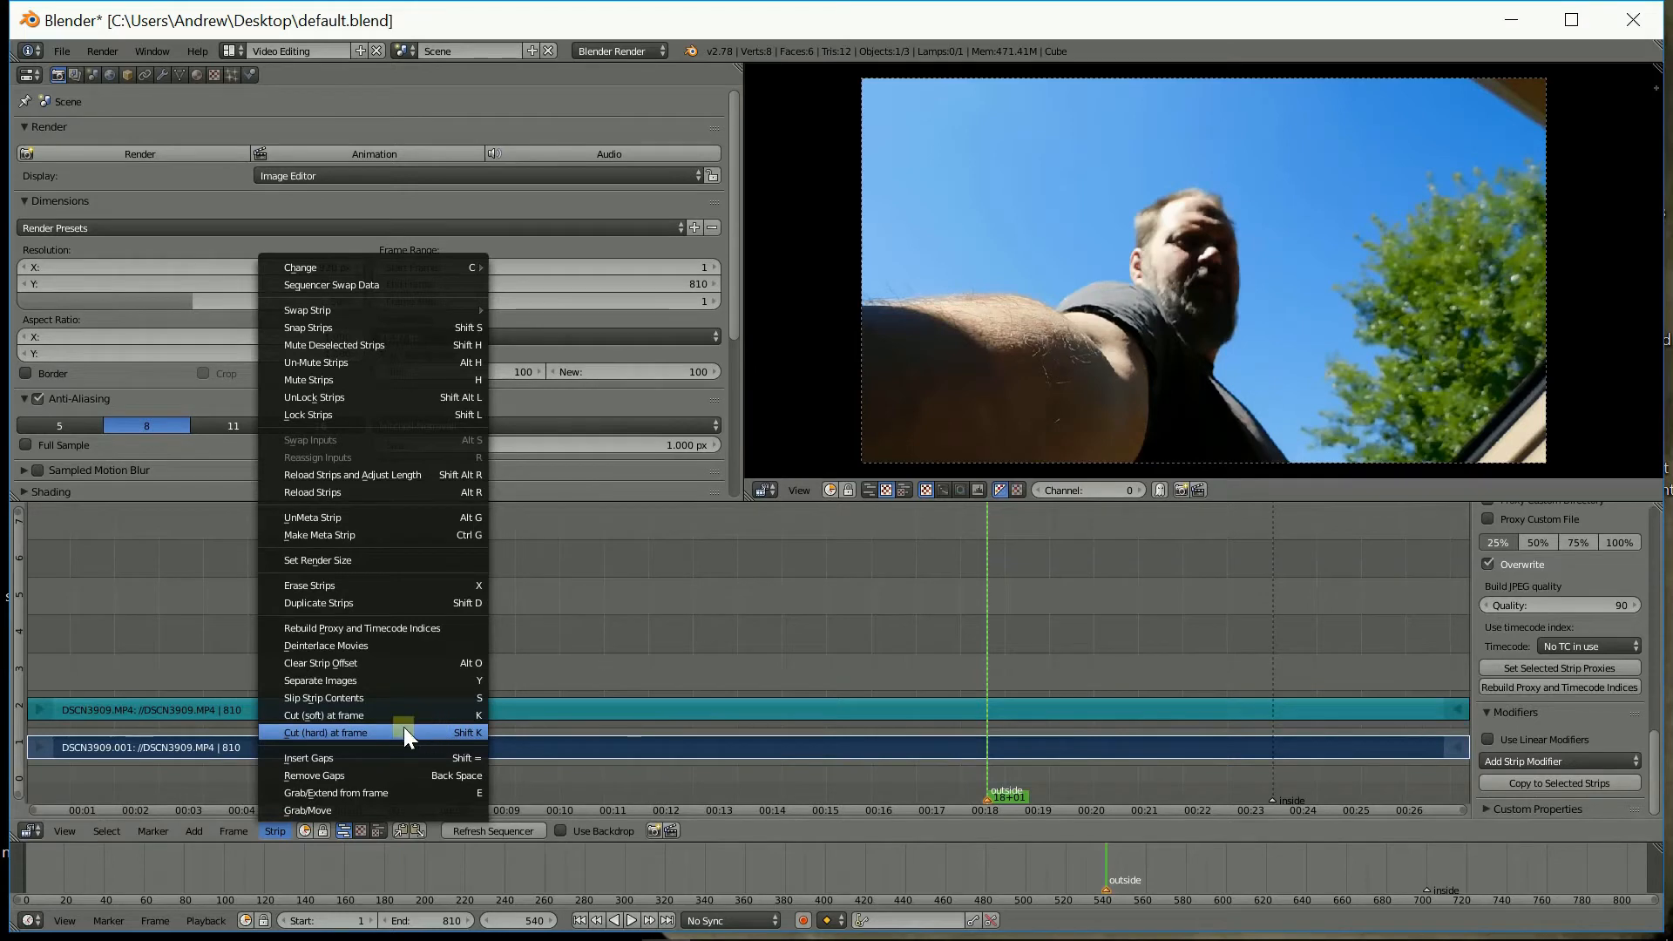
{"action": "left_click", "coordinate": [413, 713]}
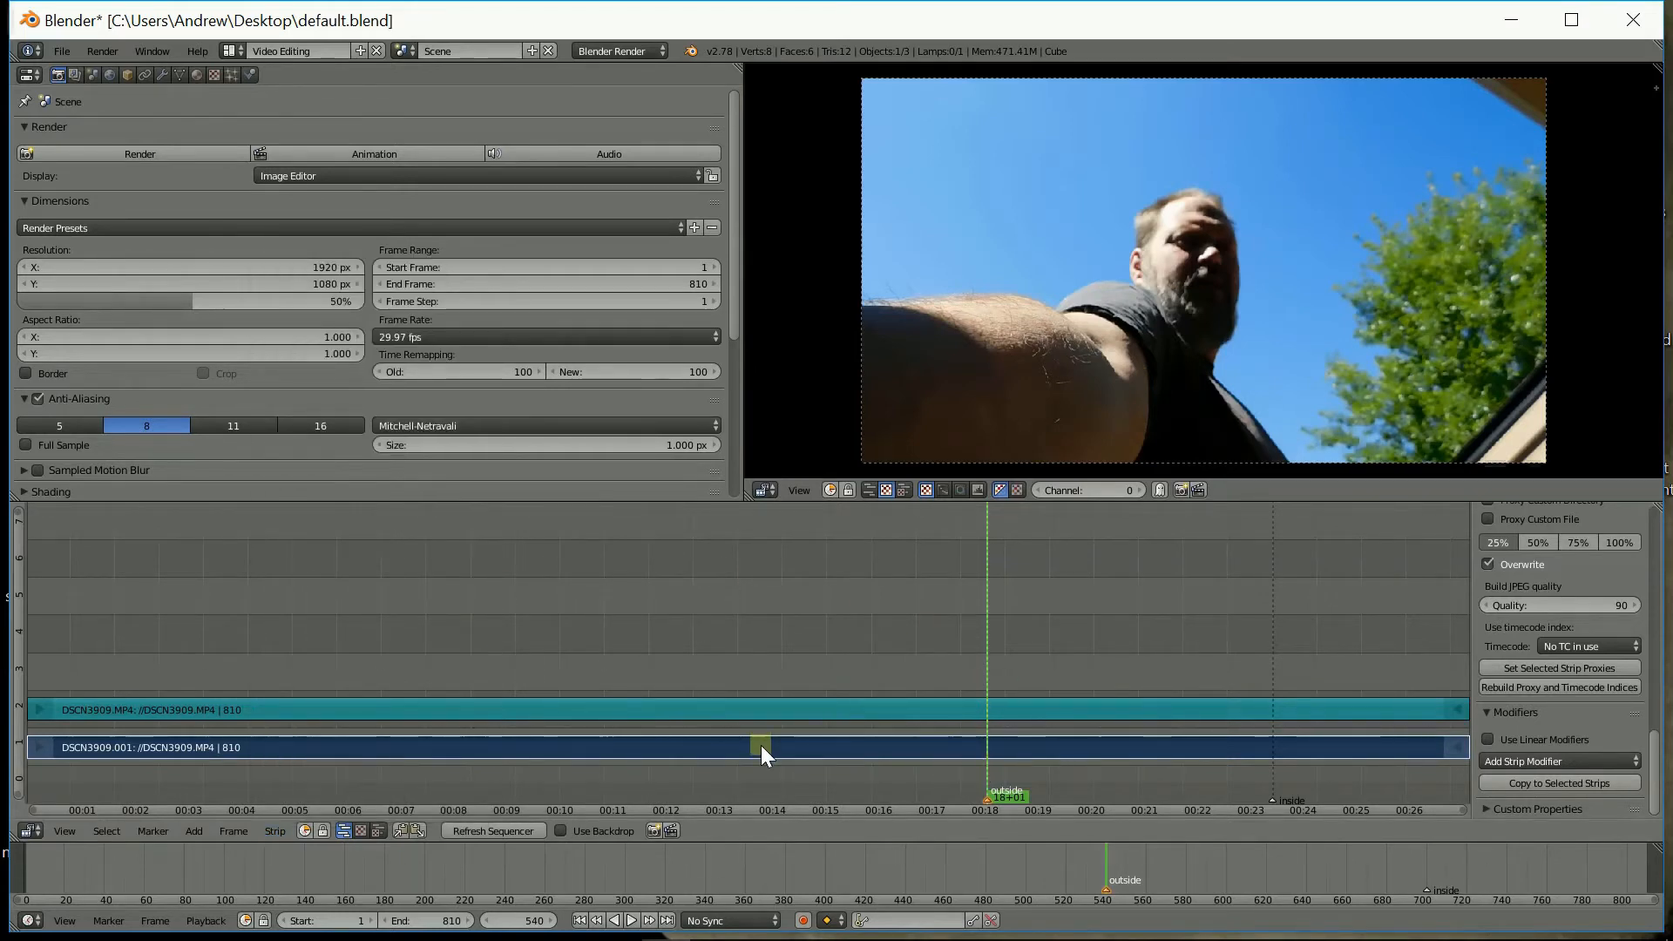
{"action": "key", "text": "k"}
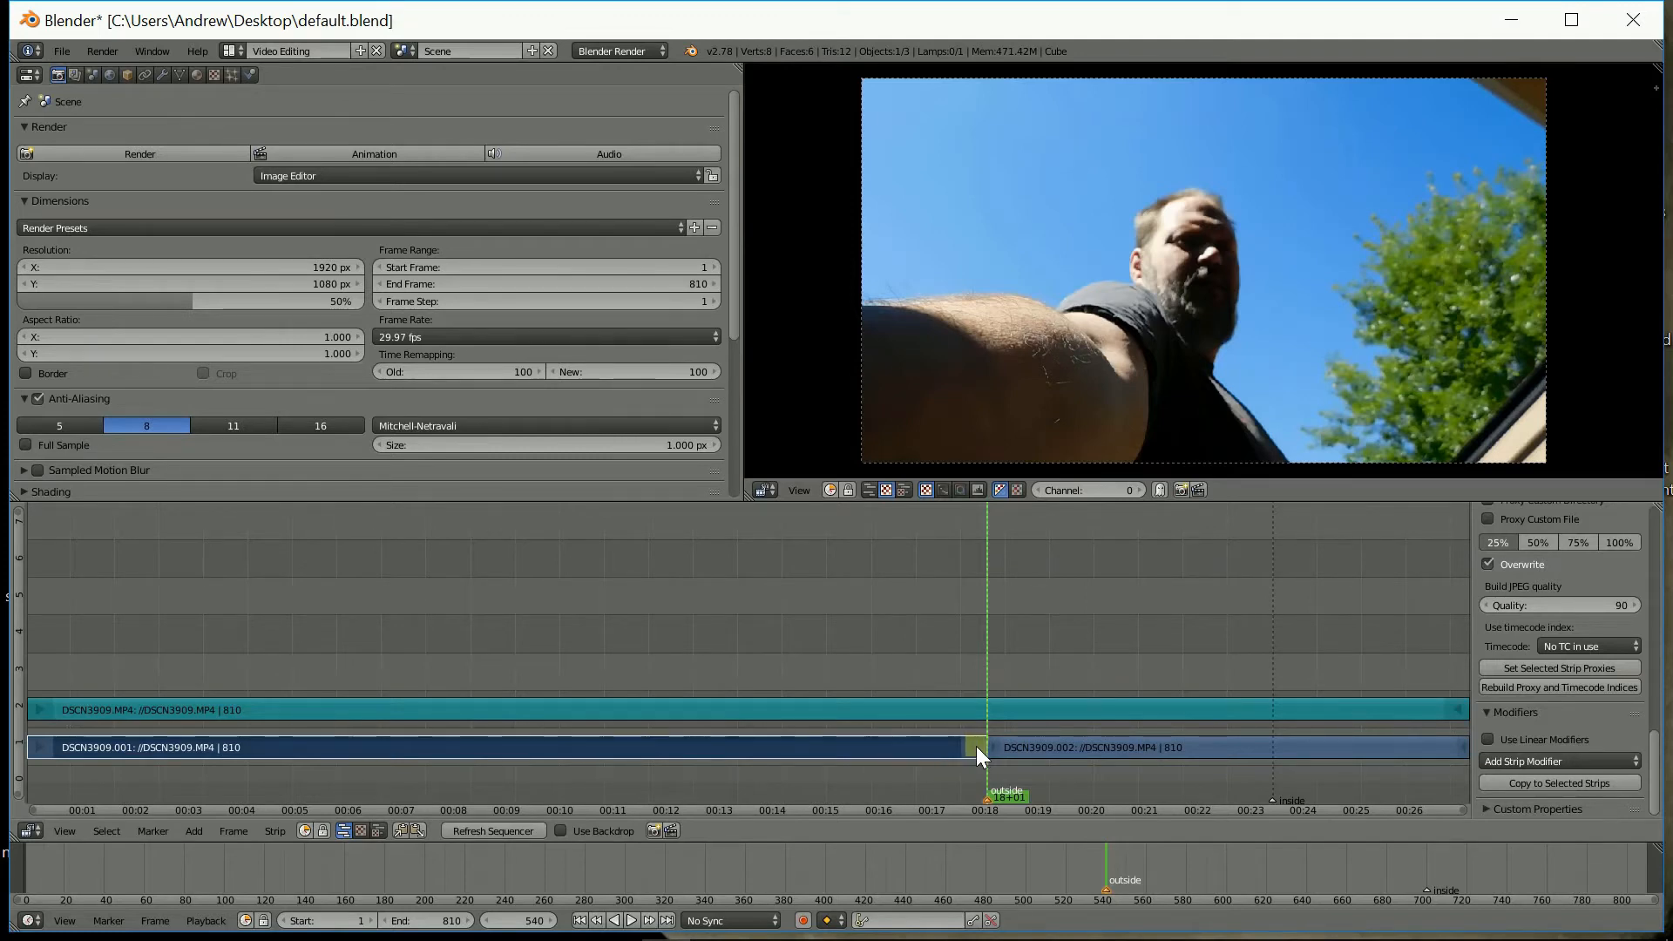
Step: Scrub around the cut and select each half of the split movie strip to check the division
{"action": "left_click_drag", "start_coordinate": [972, 707], "coordinate": [965, 707]}
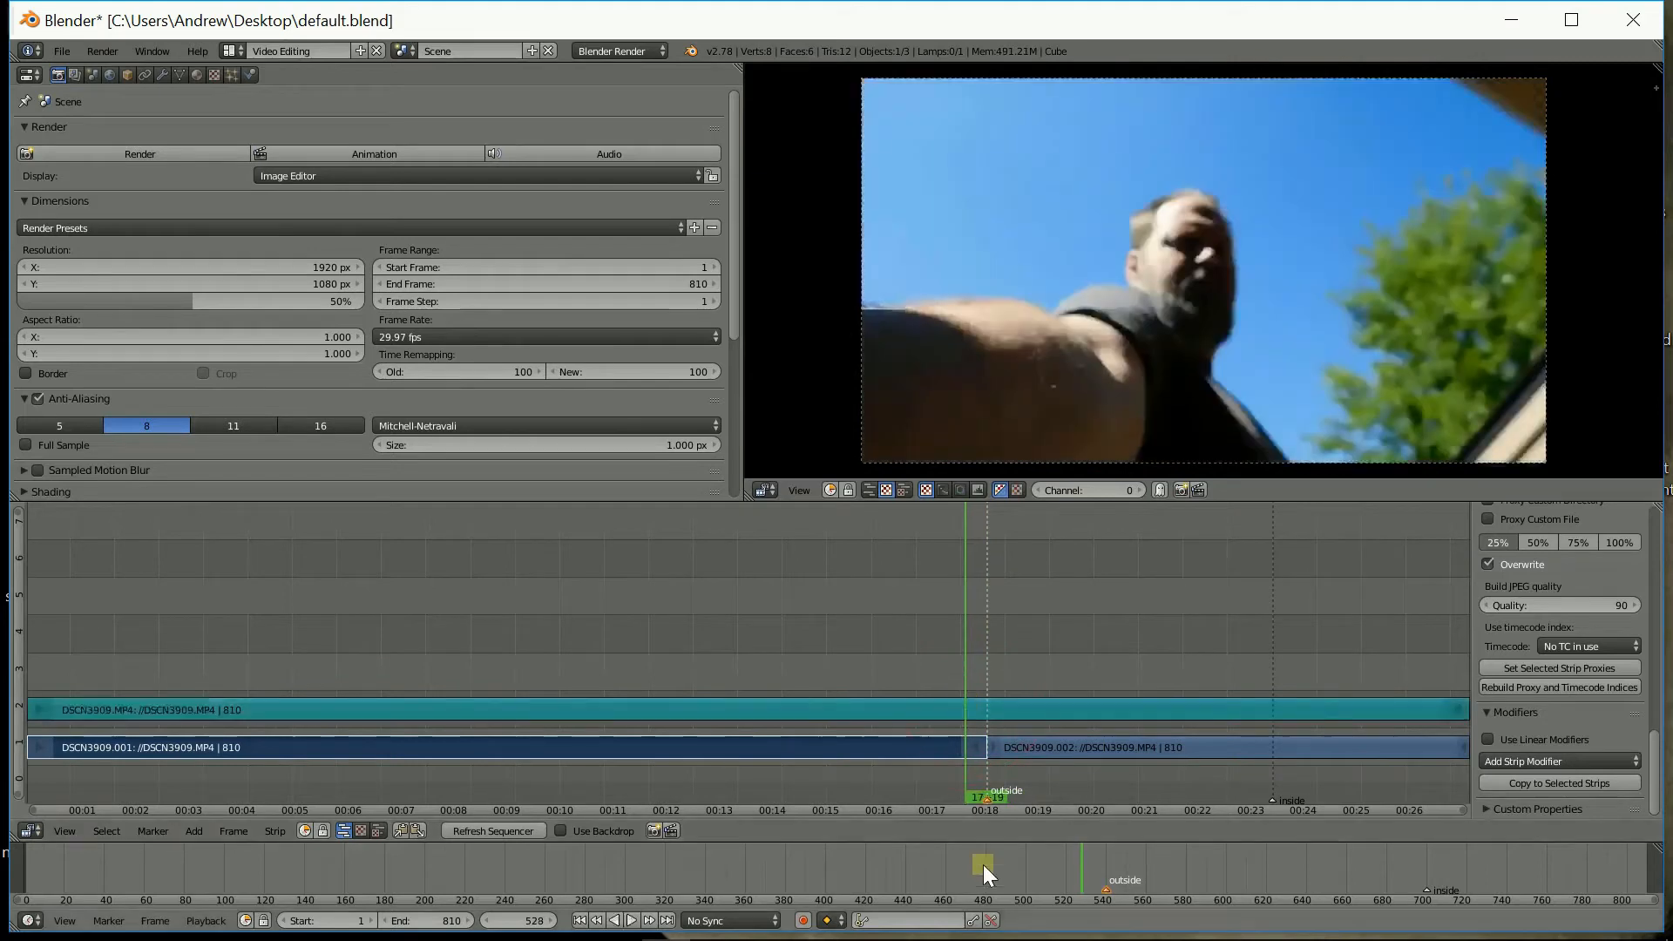
{"action": "left_click_drag", "start_coordinate": [1023, 881], "coordinate": [1065, 874]}
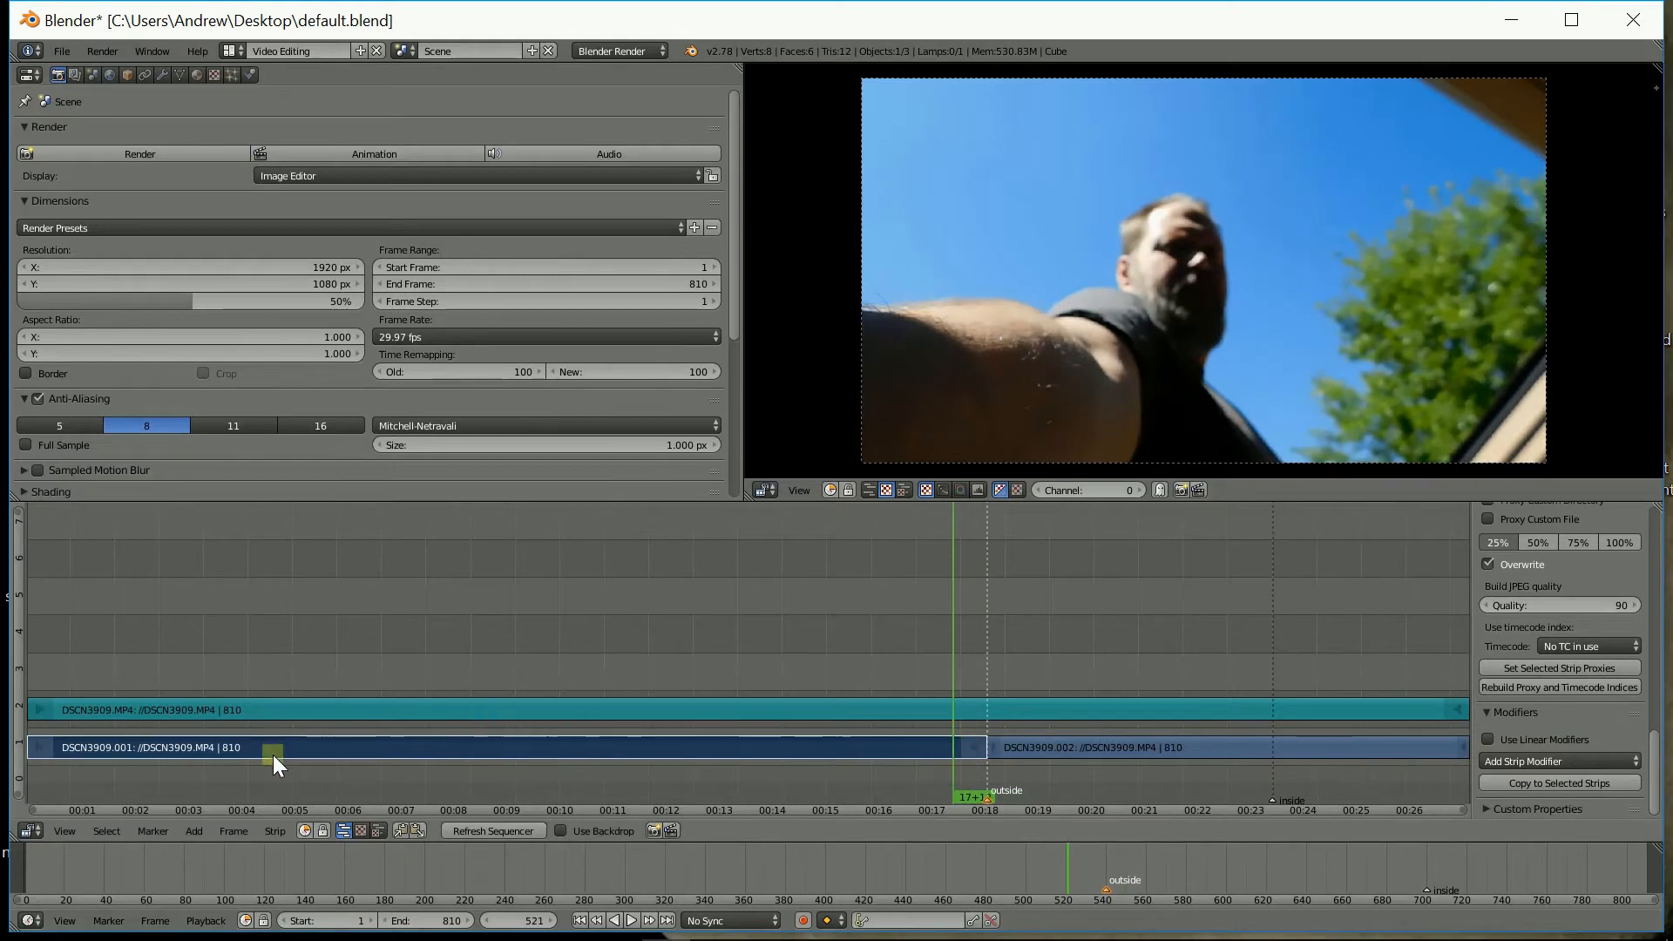
{"action": "right_click", "coordinate": [1040, 741]}
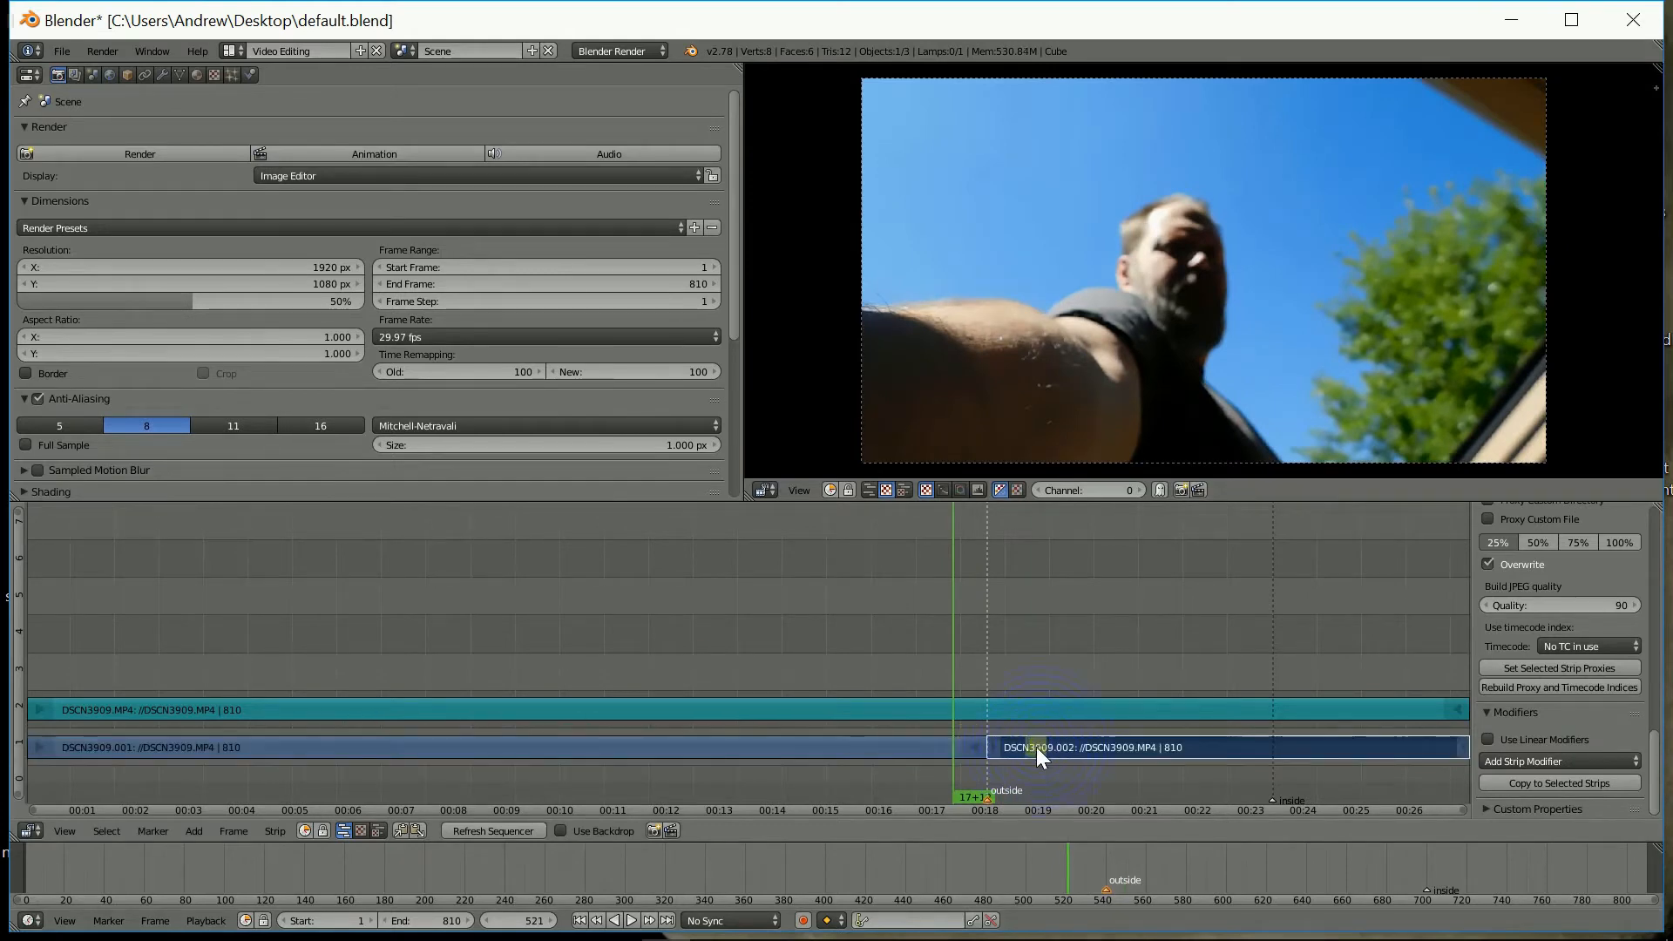
{"action": "right_click", "coordinate": [853, 747]}
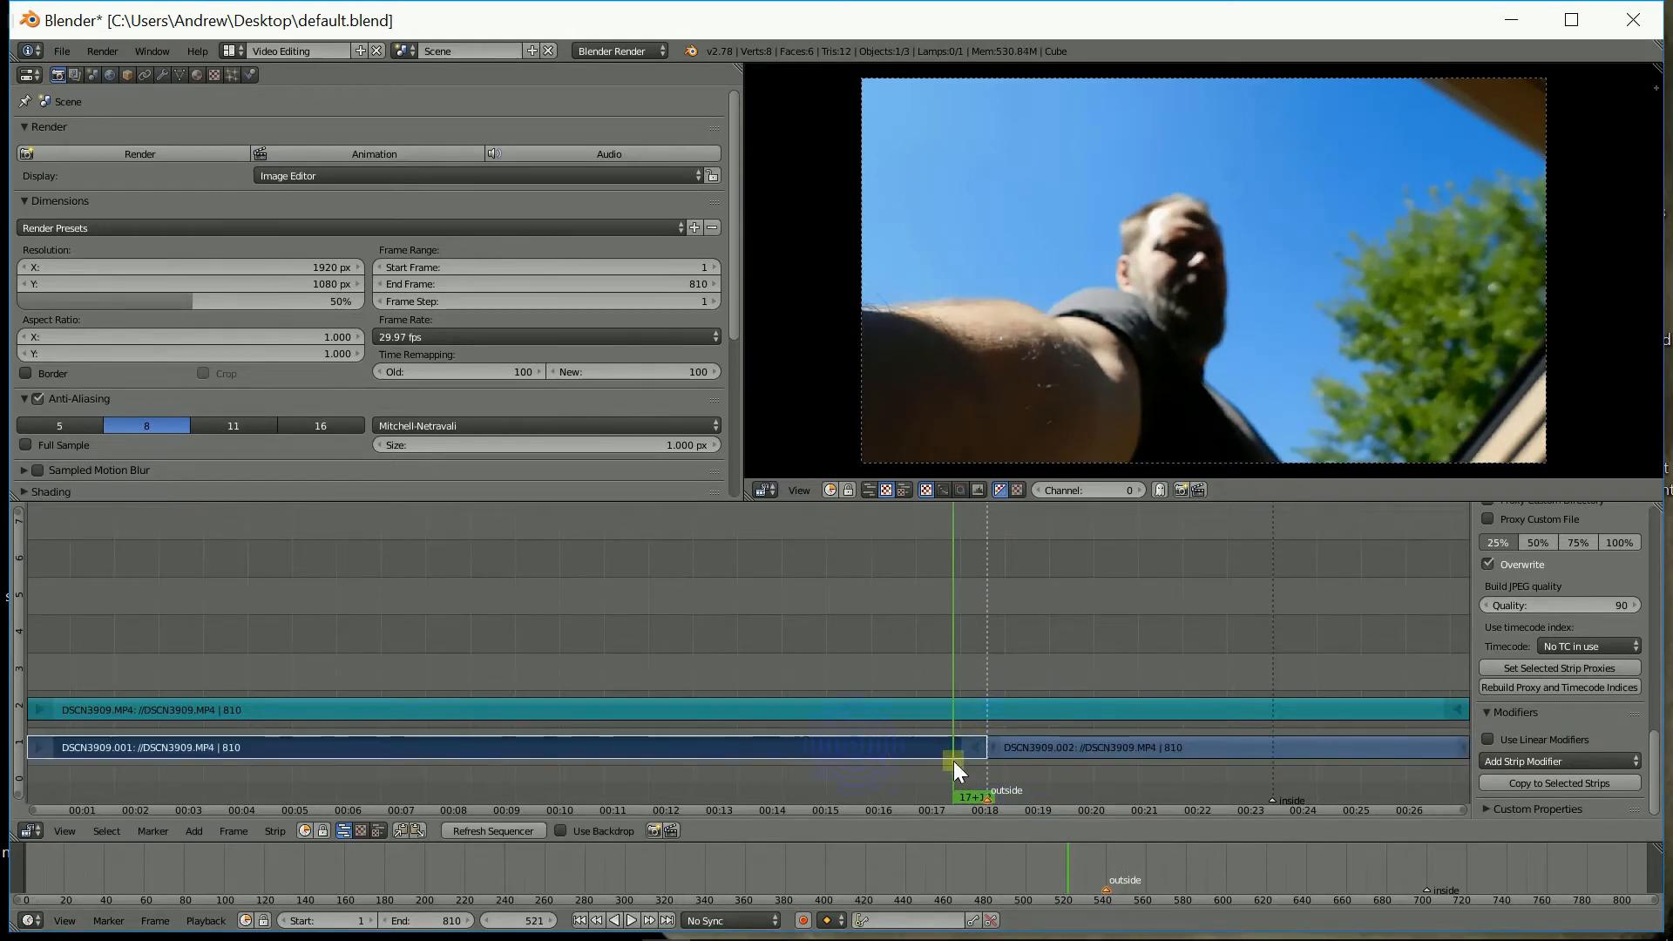
Step: Try to slide the movie strip piece after the cut about 83 frames earlier on channel 1
{"action": "right_click", "coordinate": [1062, 748]}
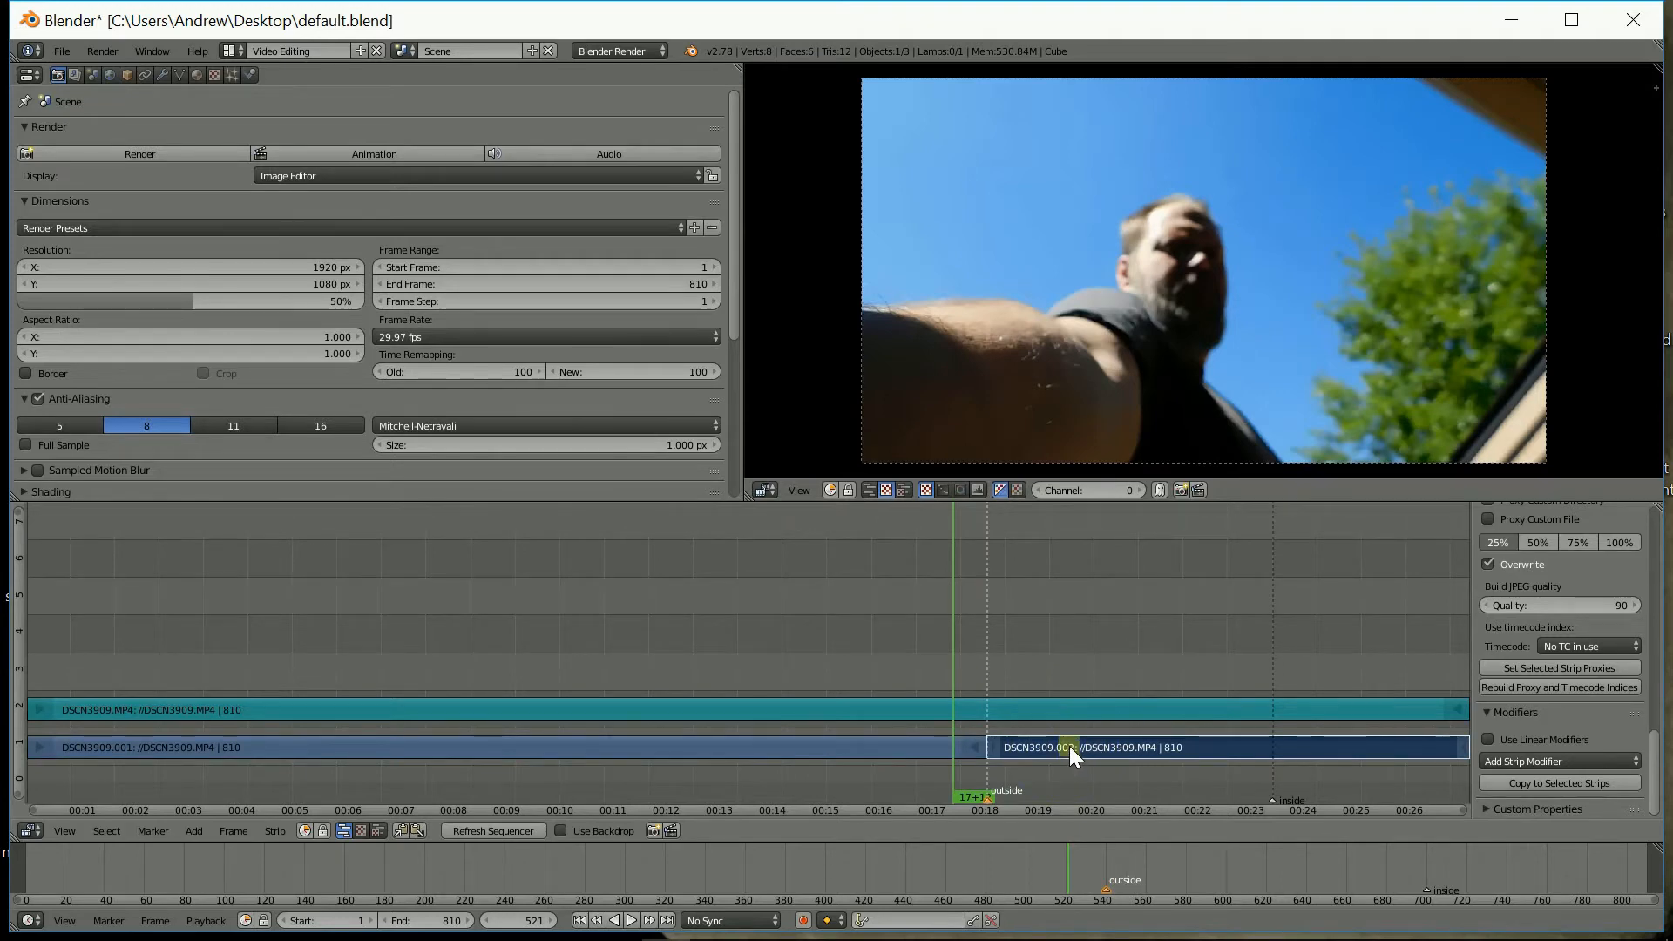
{"action": "key", "text": "g"}
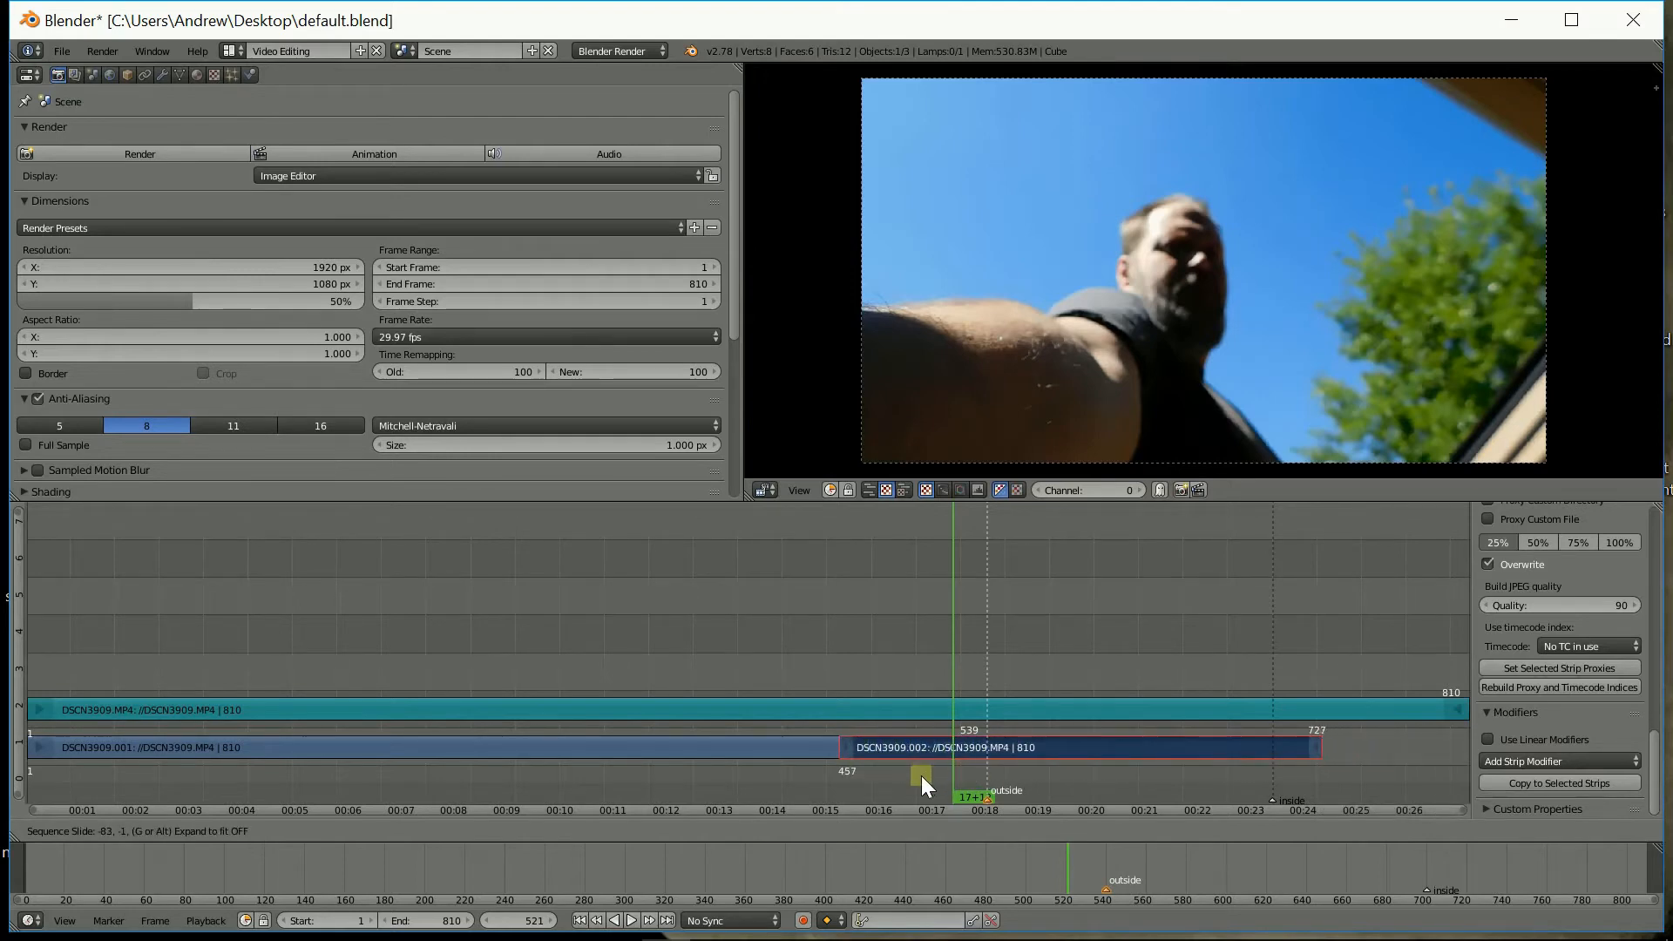
{"action": "left_click", "coordinate": [922, 775]}
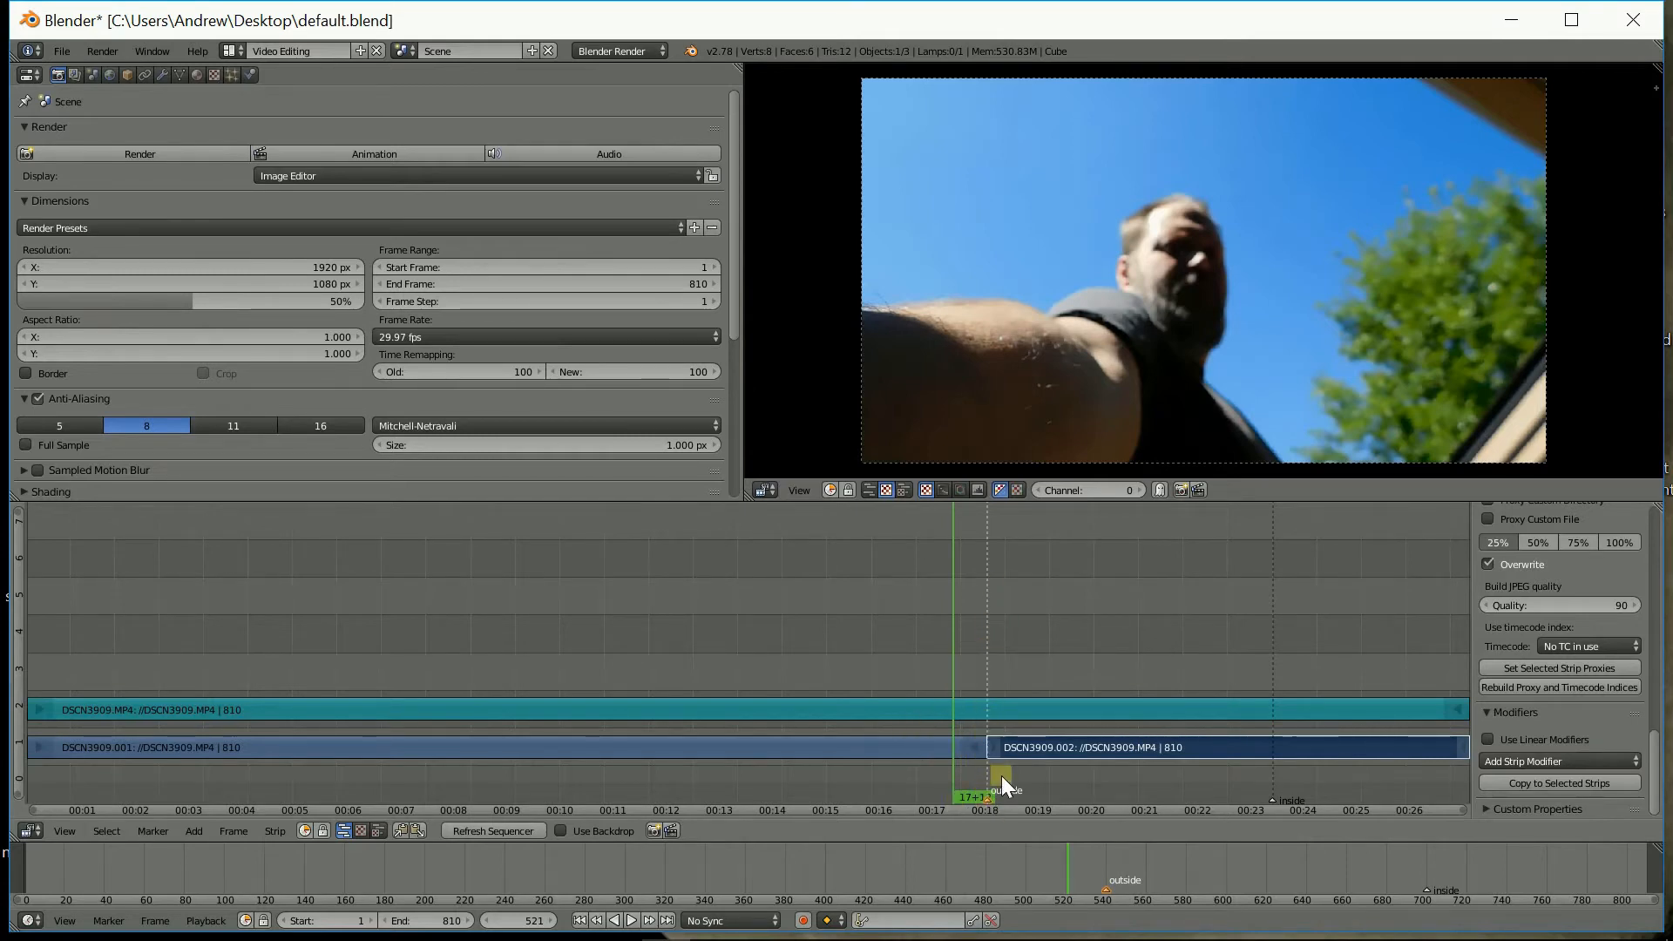
Step: Set the current frame back to 540 and soft-cut the audio strip on channel 2 there
{"action": "right_click", "coordinate": [352, 744]}
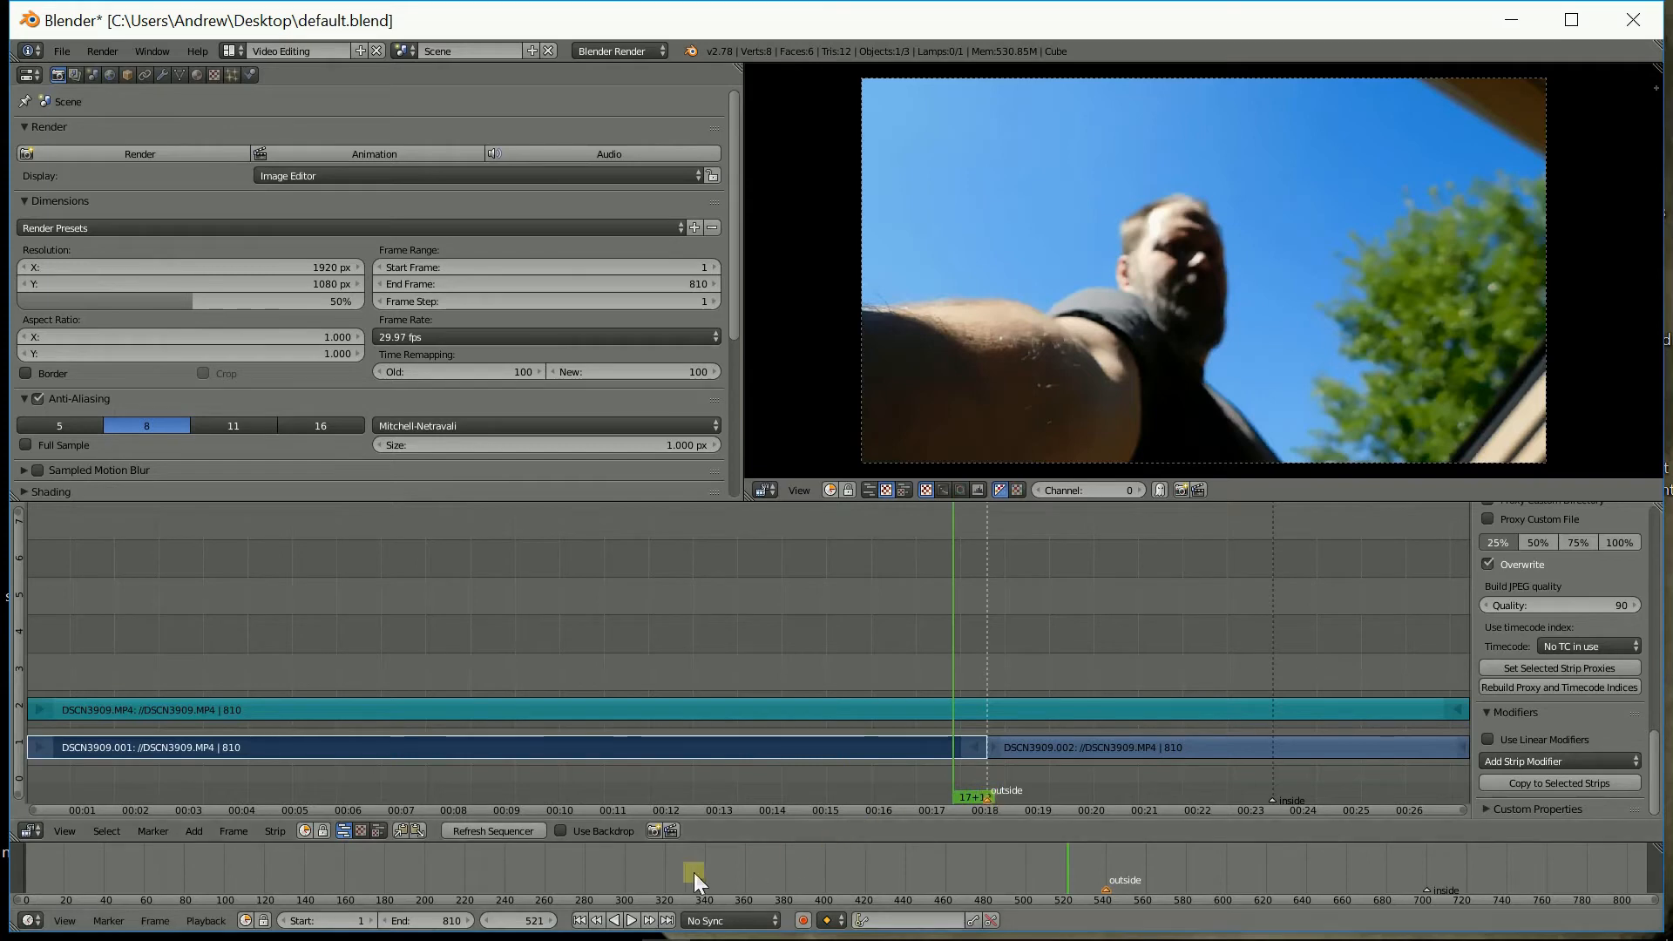
{"action": "left_click", "coordinate": [512, 925]}
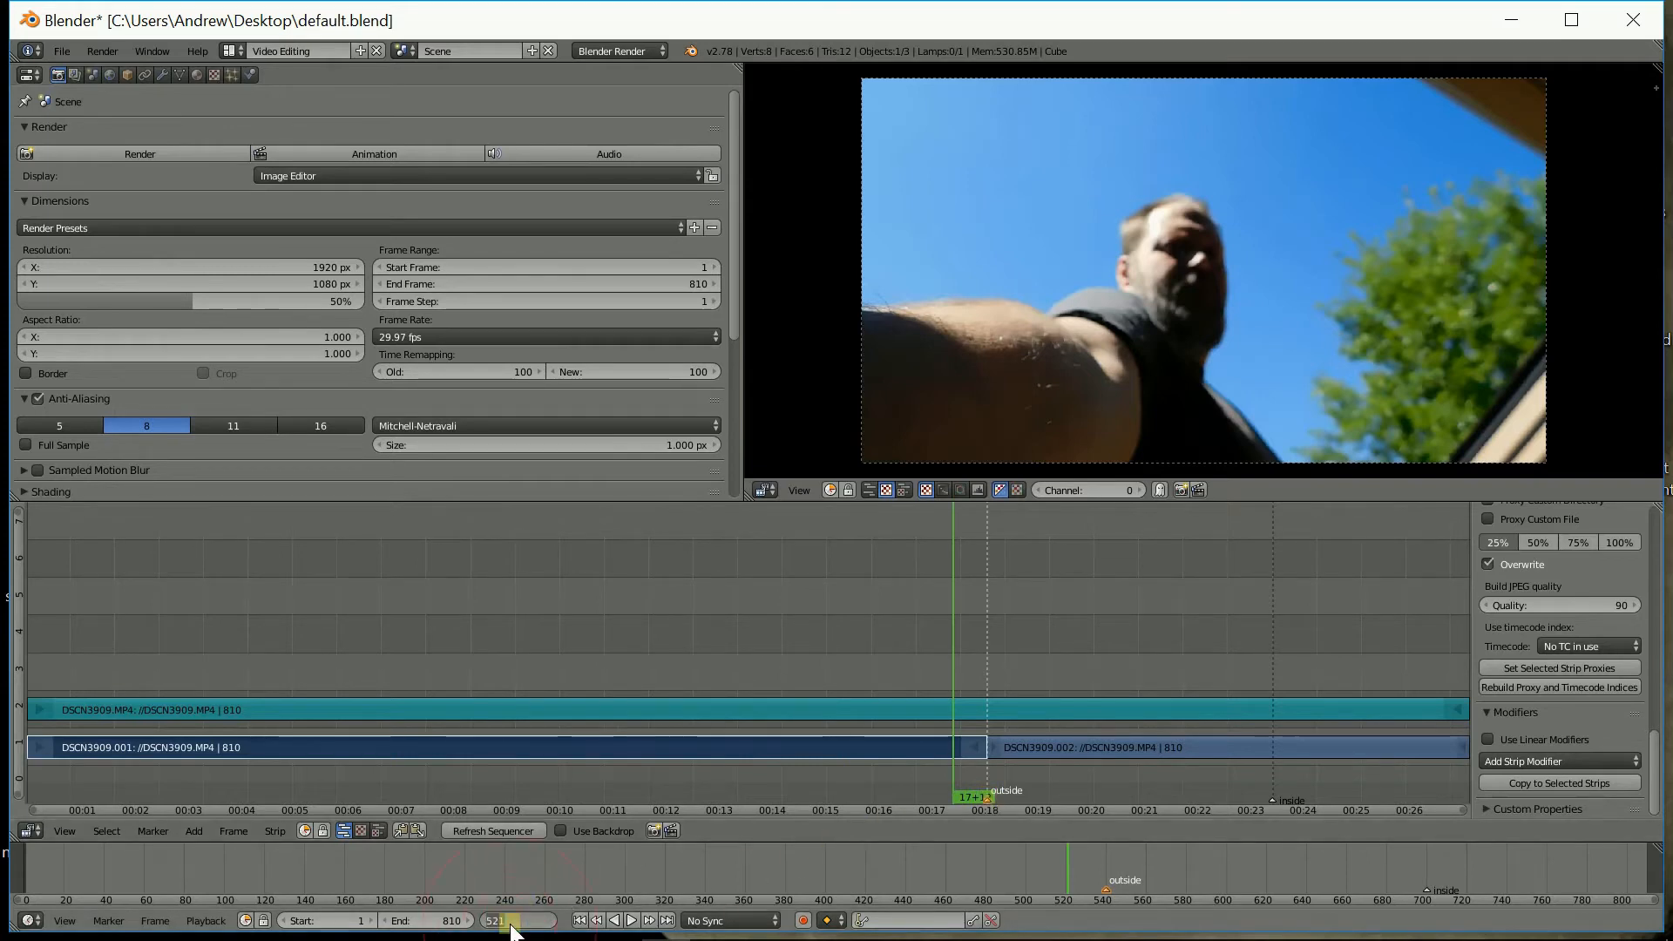
{"action": "type", "text": "540"}
{"action": "key", "text": "Return"}
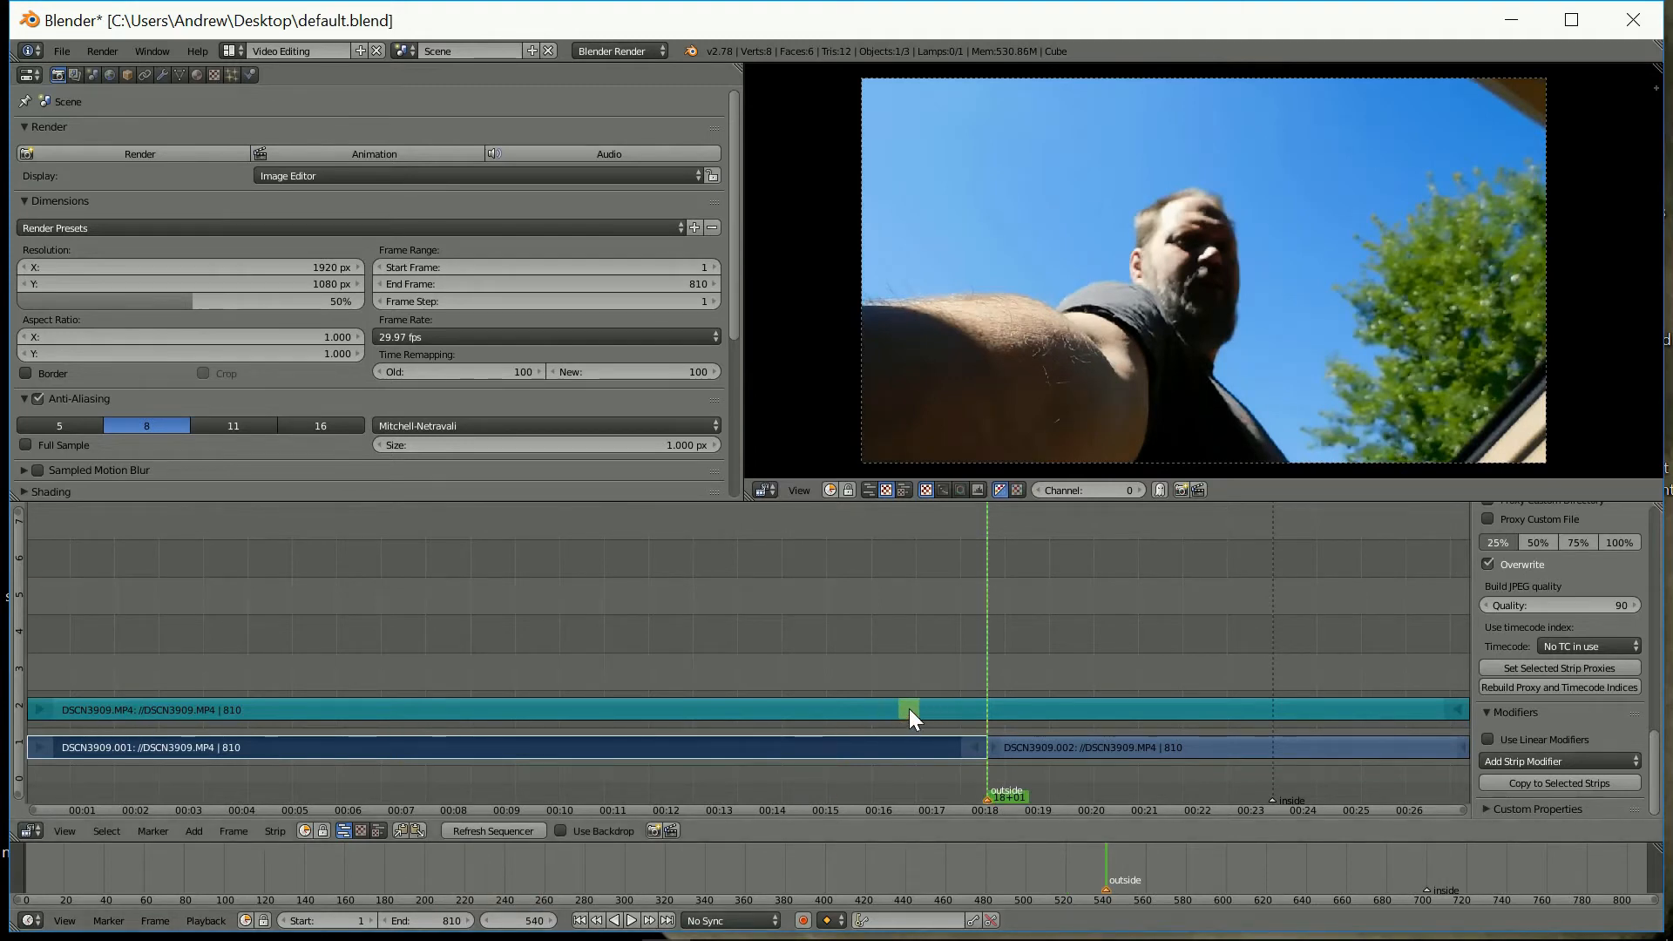
{"action": "right_click", "coordinate": [907, 709]}
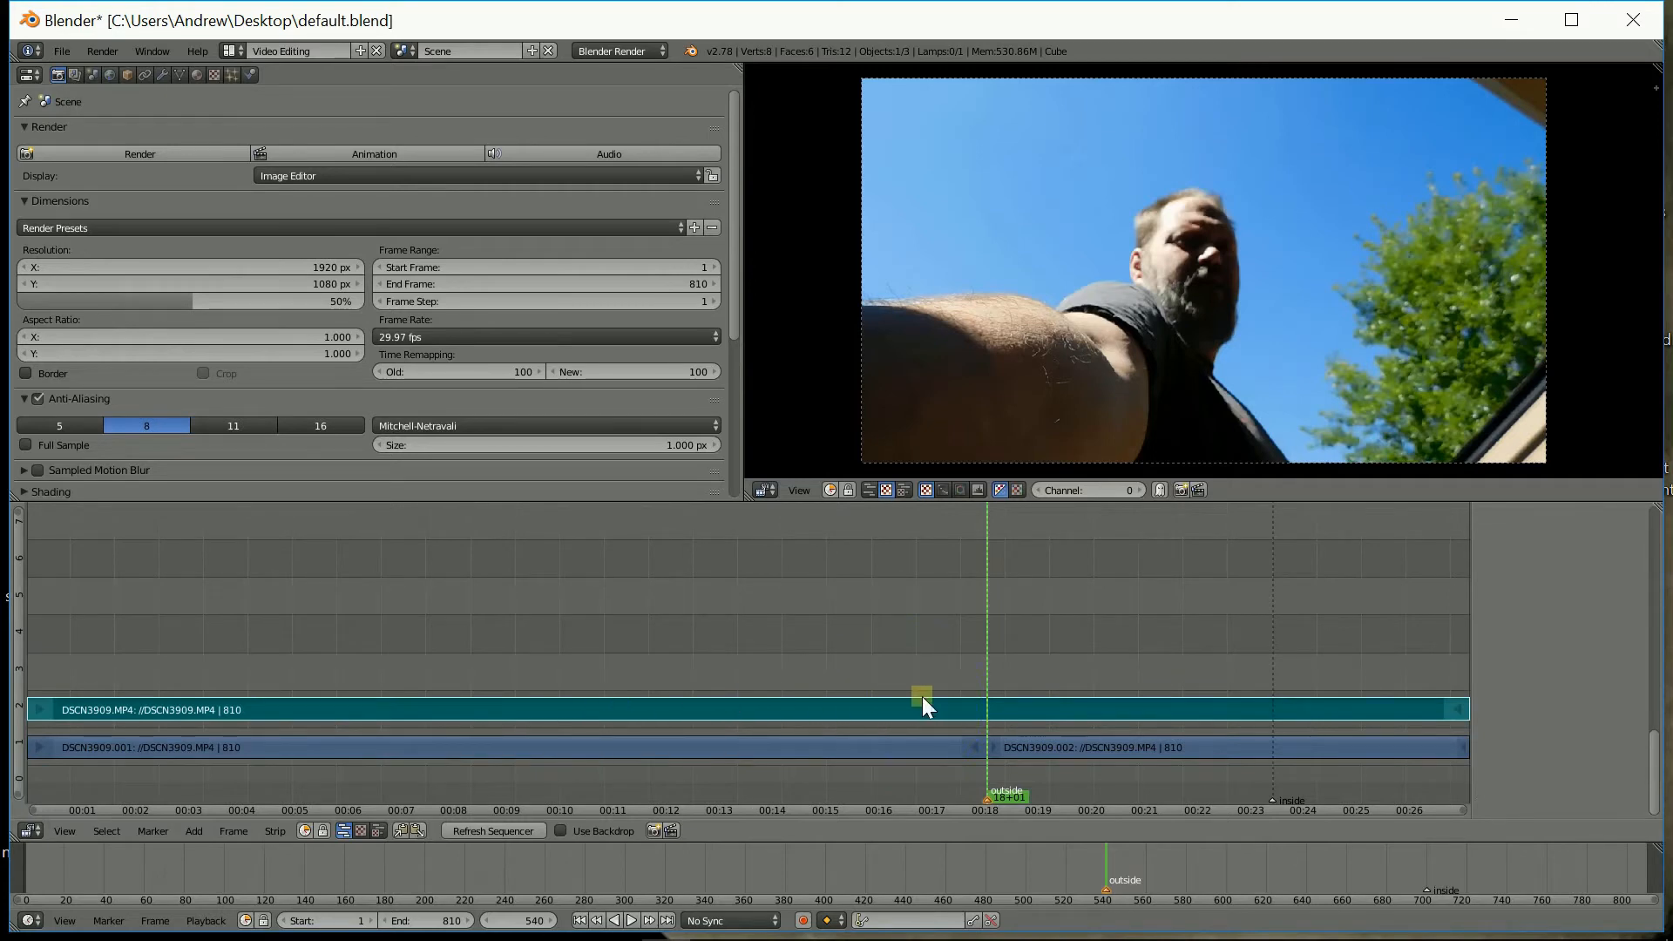
{"action": "key", "text": "k"}
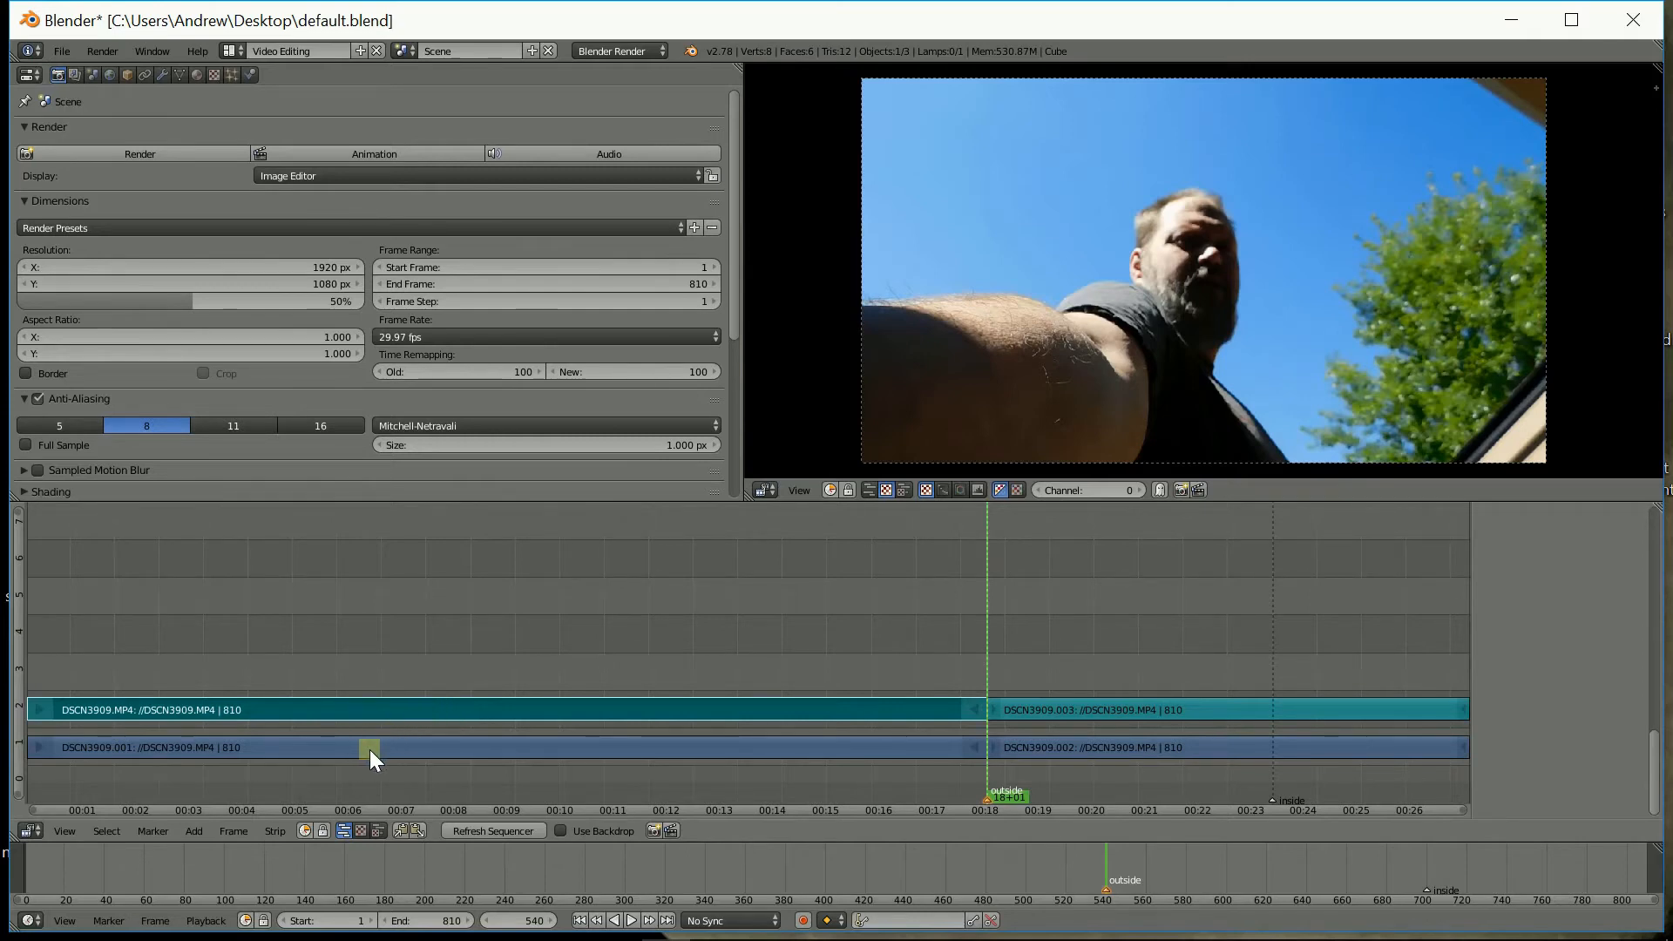
Step: Delete the movie and audio strip pieces that lie before the cut at frame 540
{"action": "right_click", "coordinate": [369, 749]}
{"action": "key", "text": "n"}
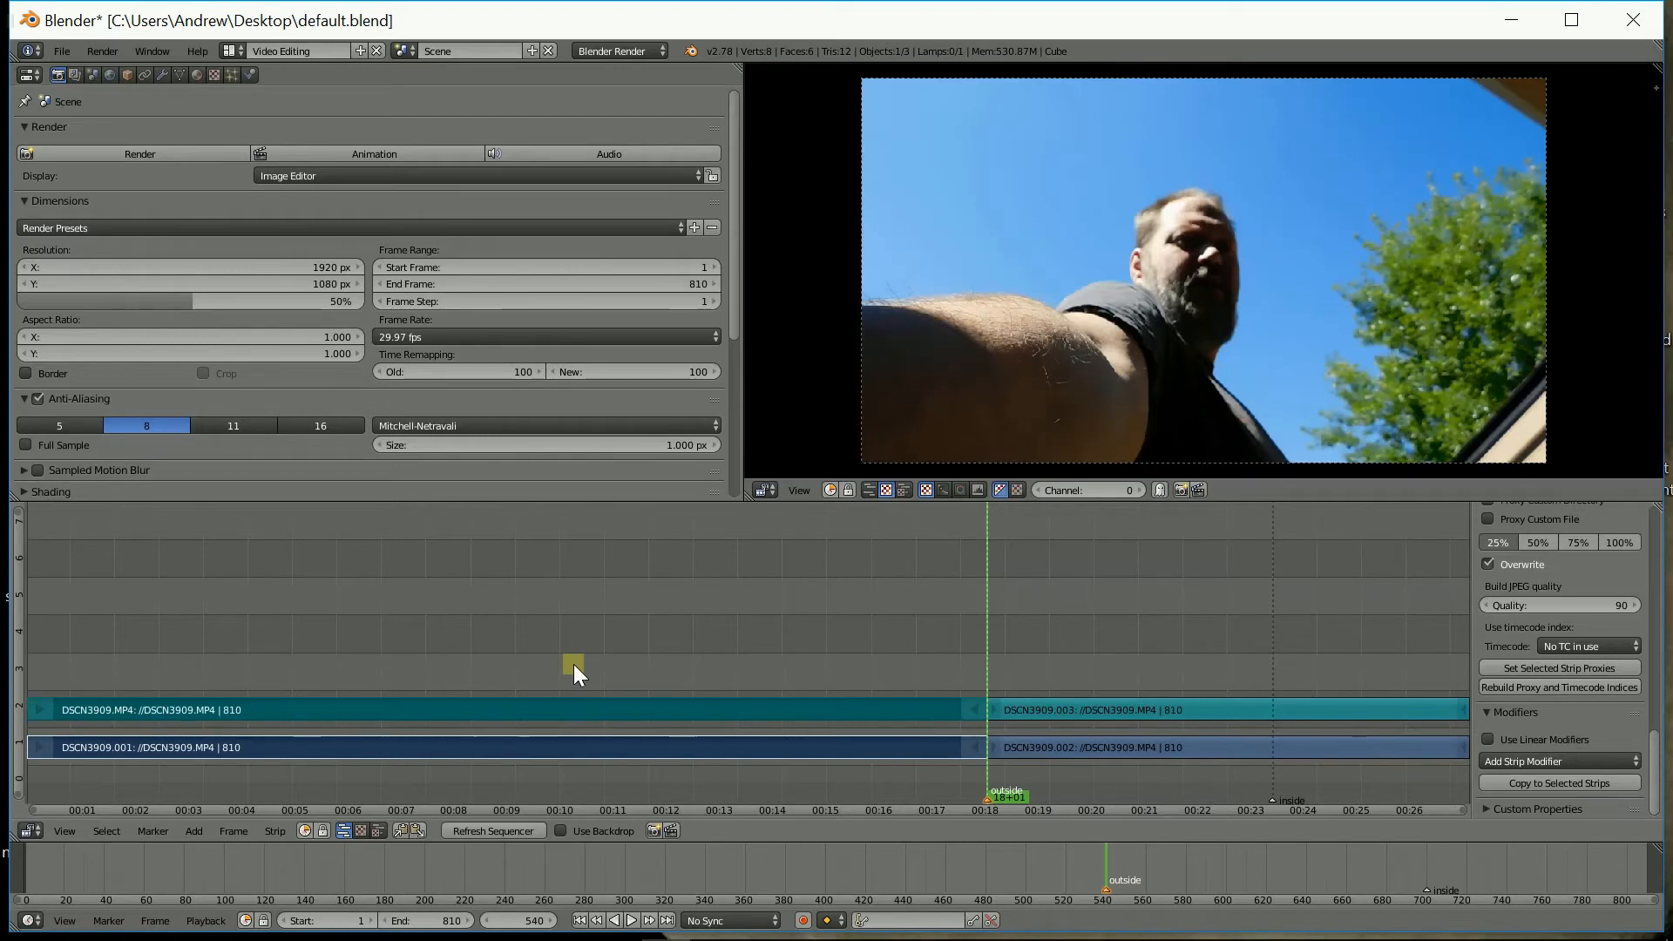
{"action": "key", "text": "x"}
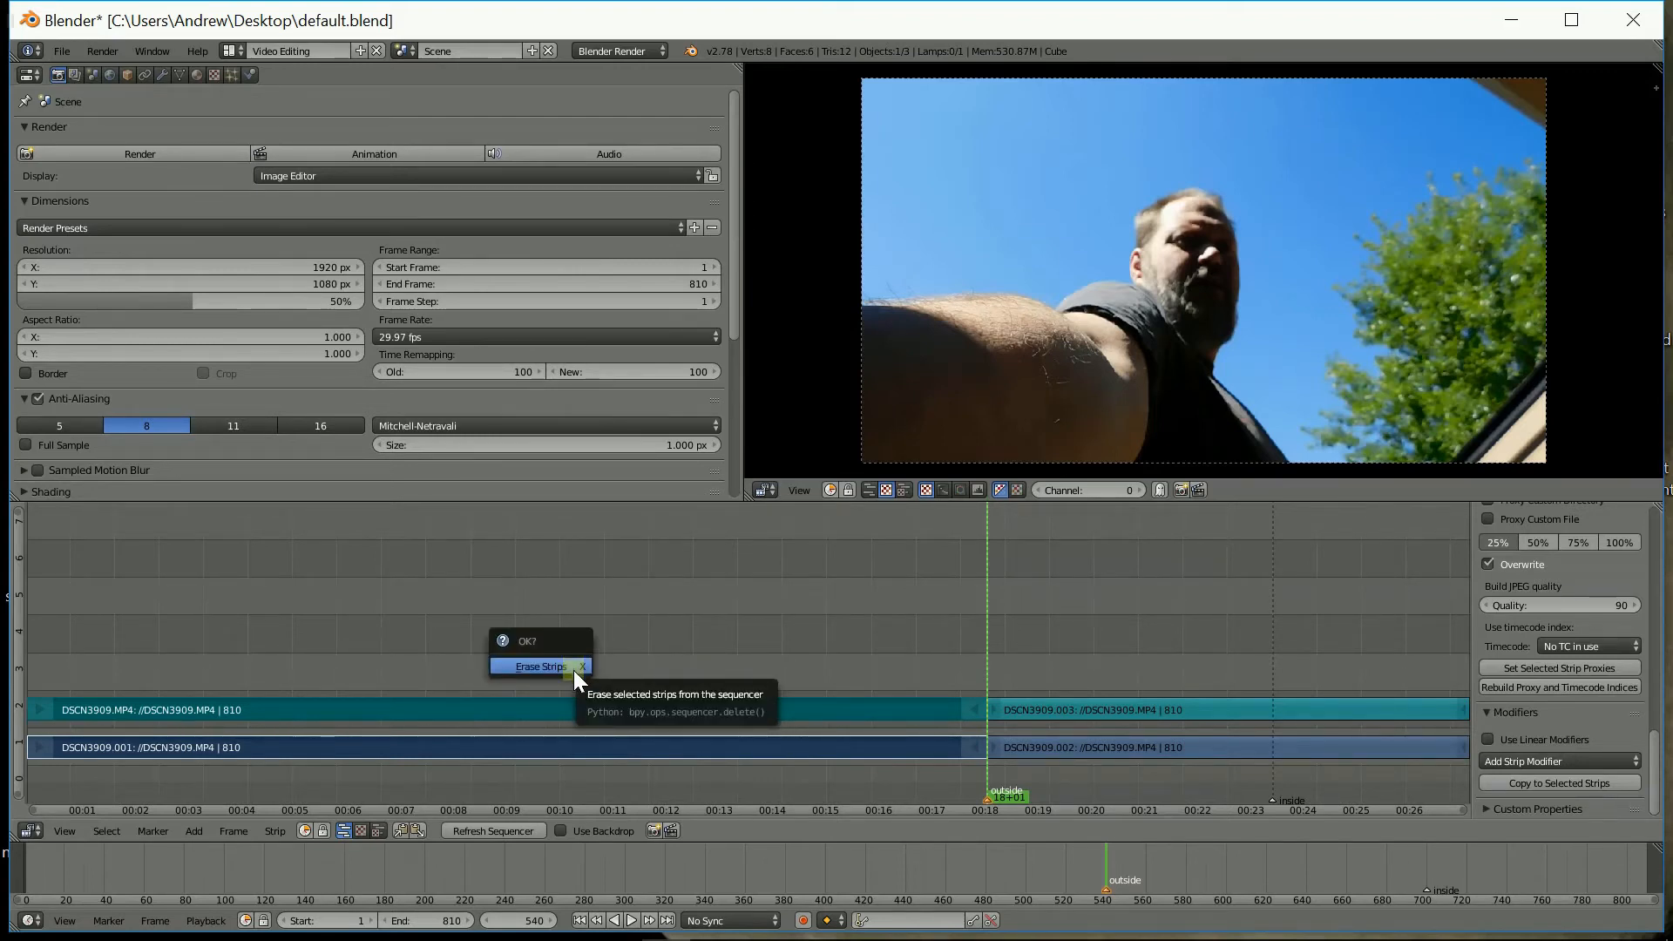
{"action": "left_click", "coordinate": [574, 670]}
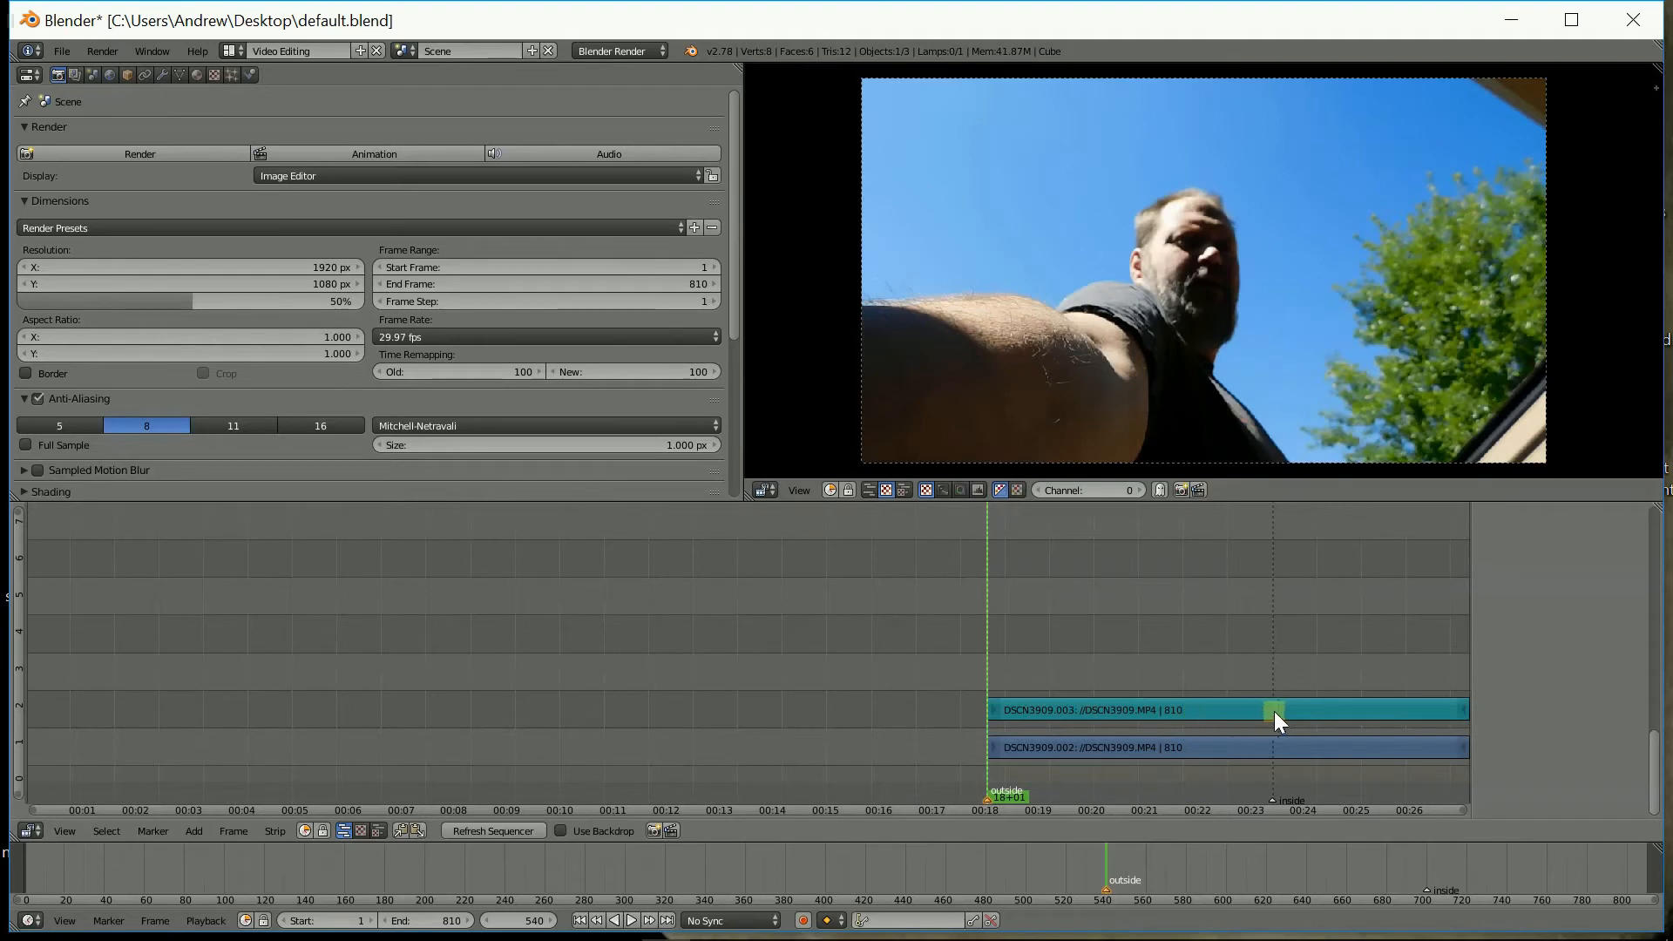
Step: Set the current frame to 700 at the "inside" marker and soft-cut both the movie and audio strips there
{"action": "right_click", "coordinate": [1271, 800]}
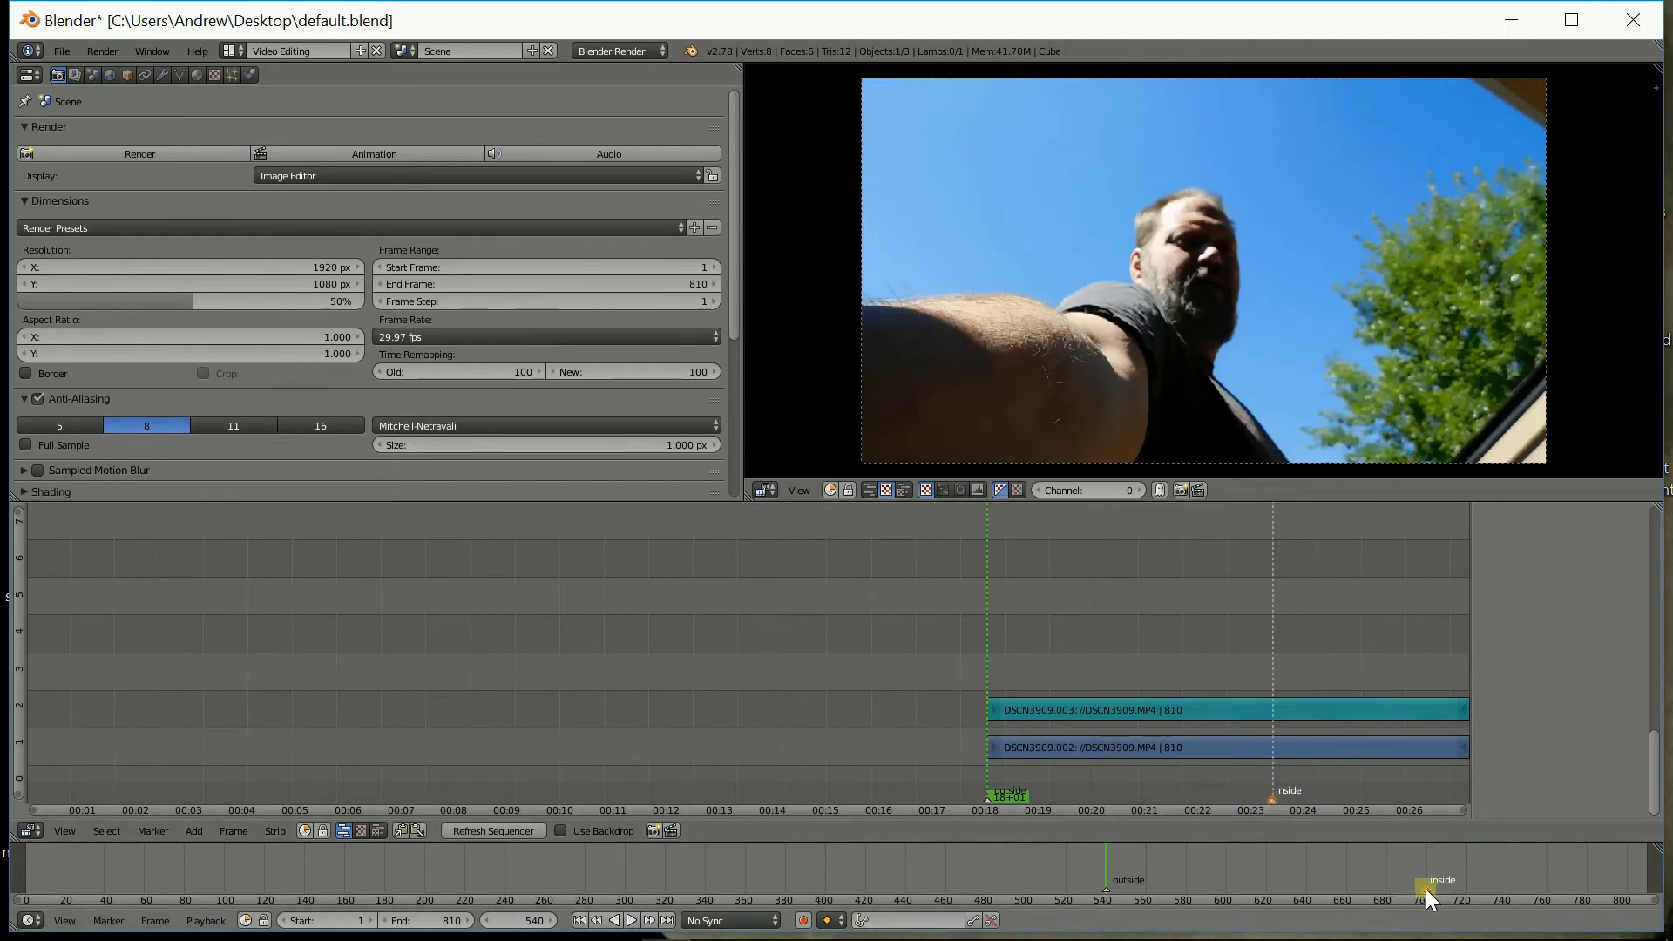
{"action": "left_click", "coordinate": [517, 919]}
{"action": "type", "text": "700"}
{"action": "key", "text": "Return"}
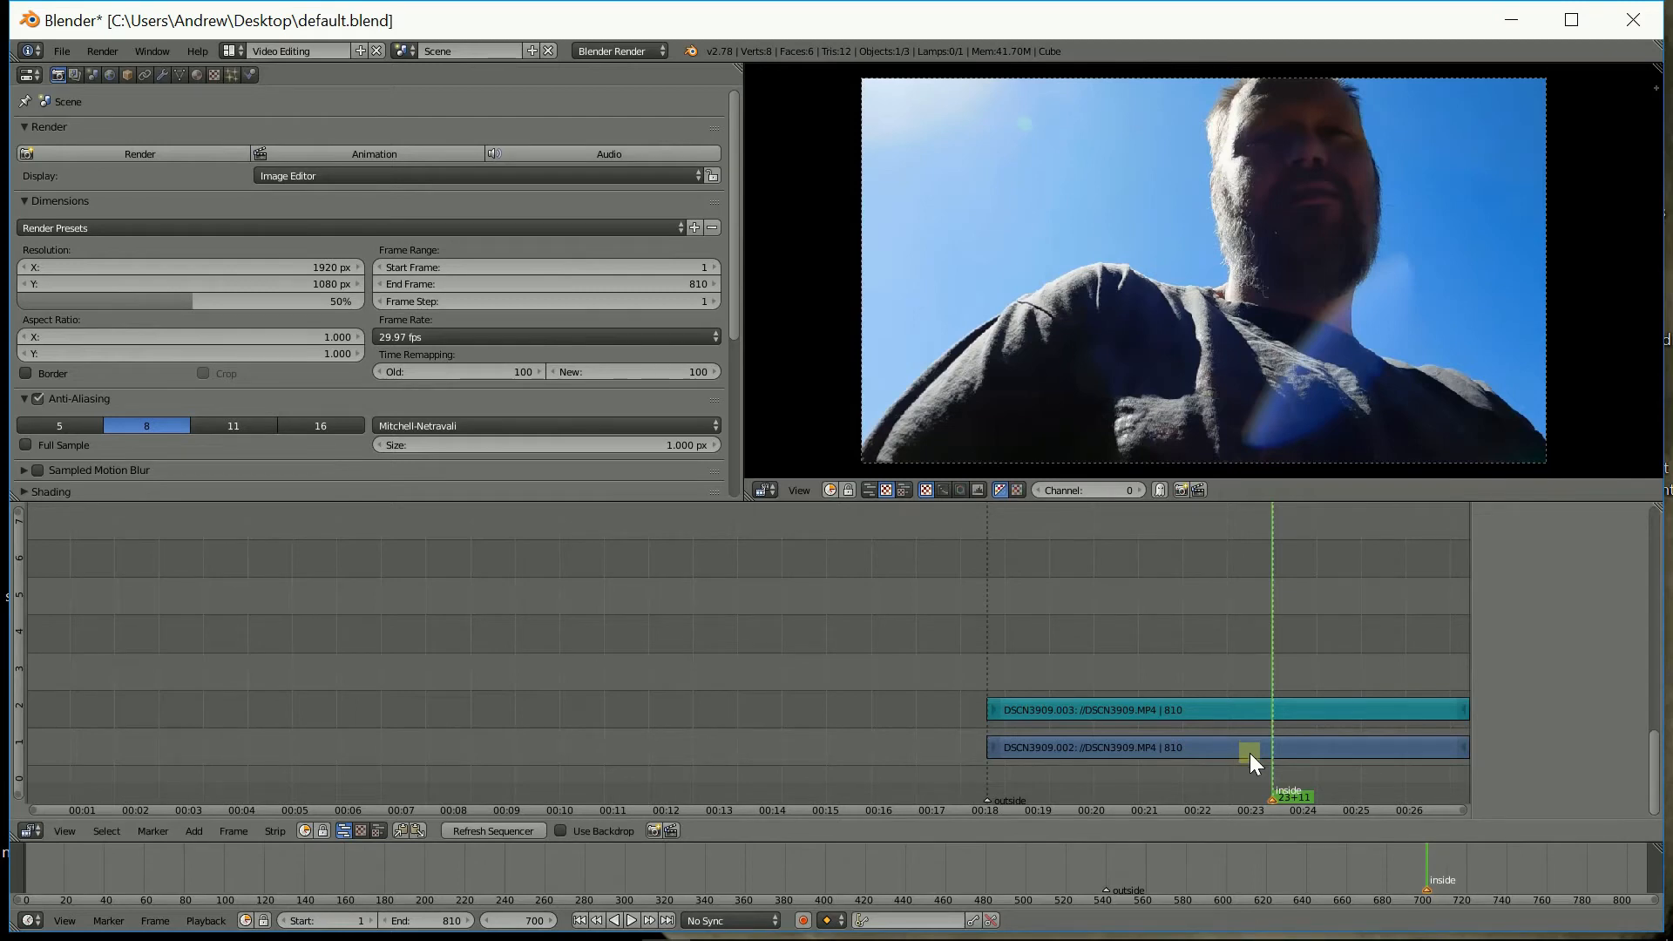
{"action": "right_click", "coordinate": [1345, 752]}
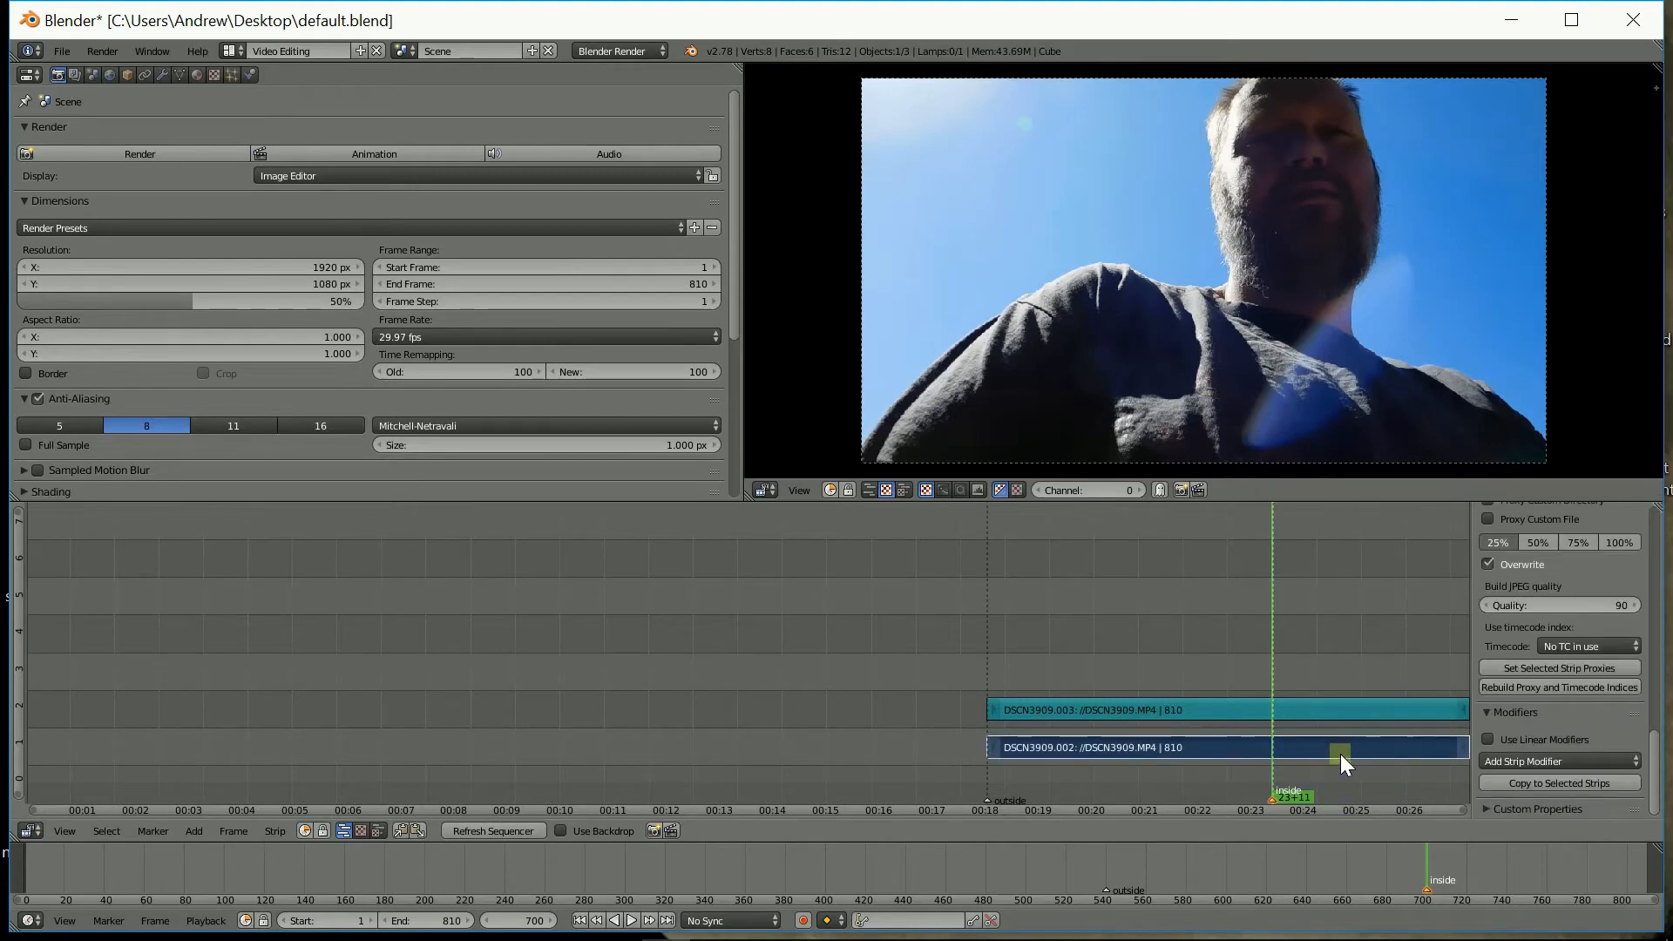
{"action": "right_click", "coordinate": [1345, 706]}
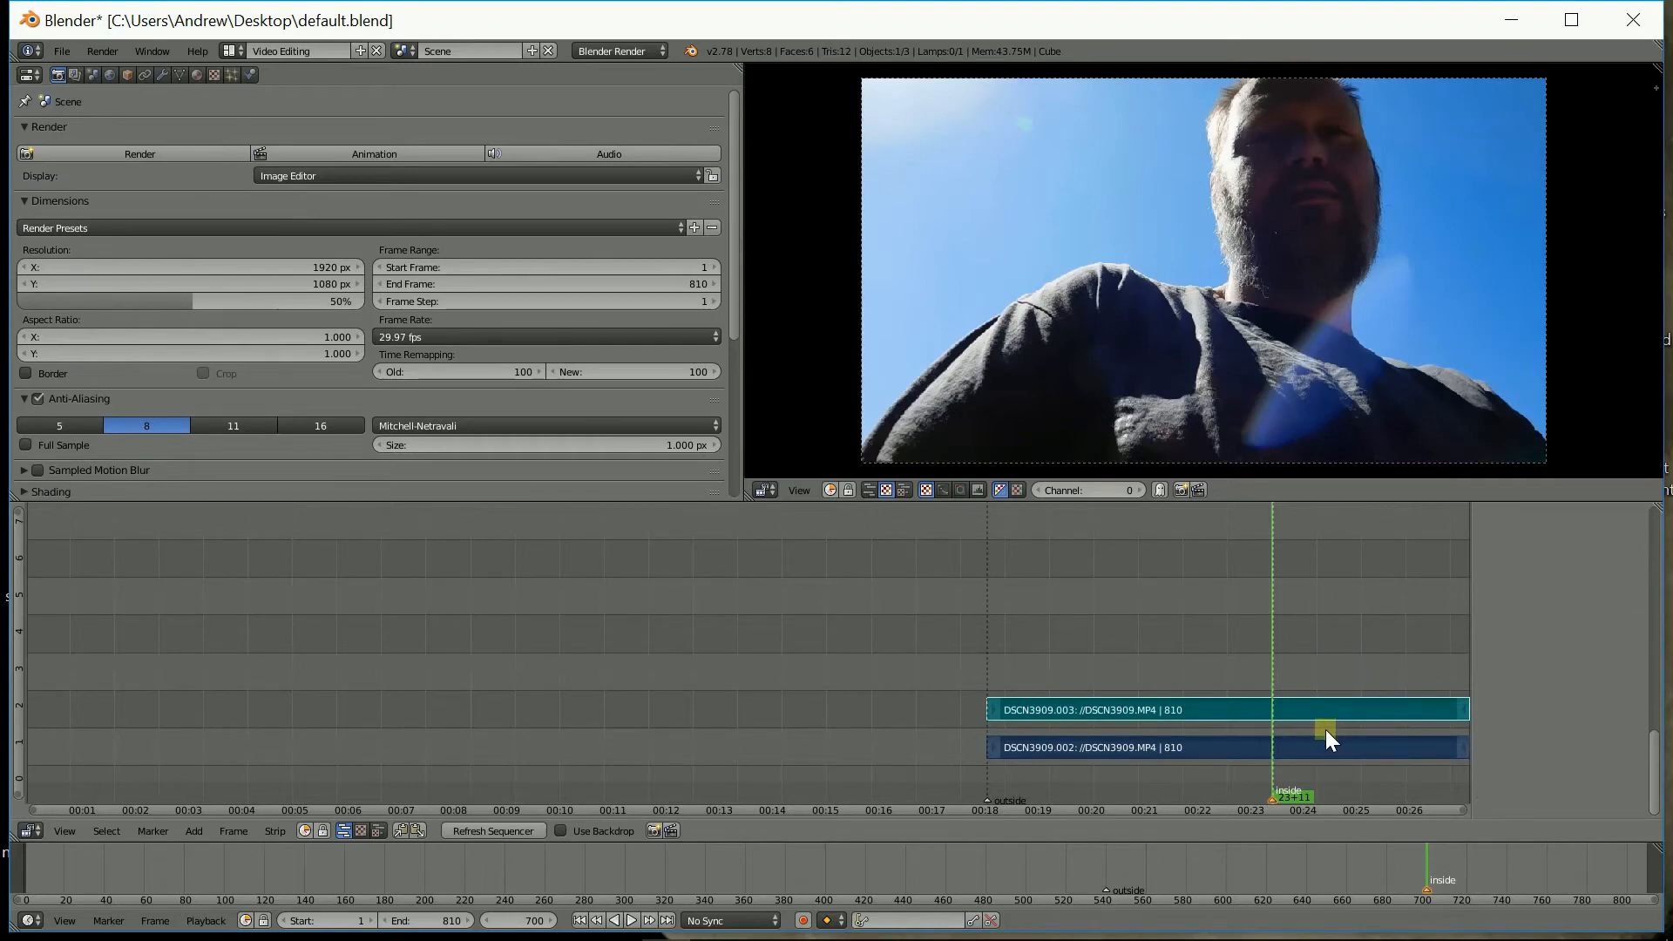
{"action": "key", "text": "k"}
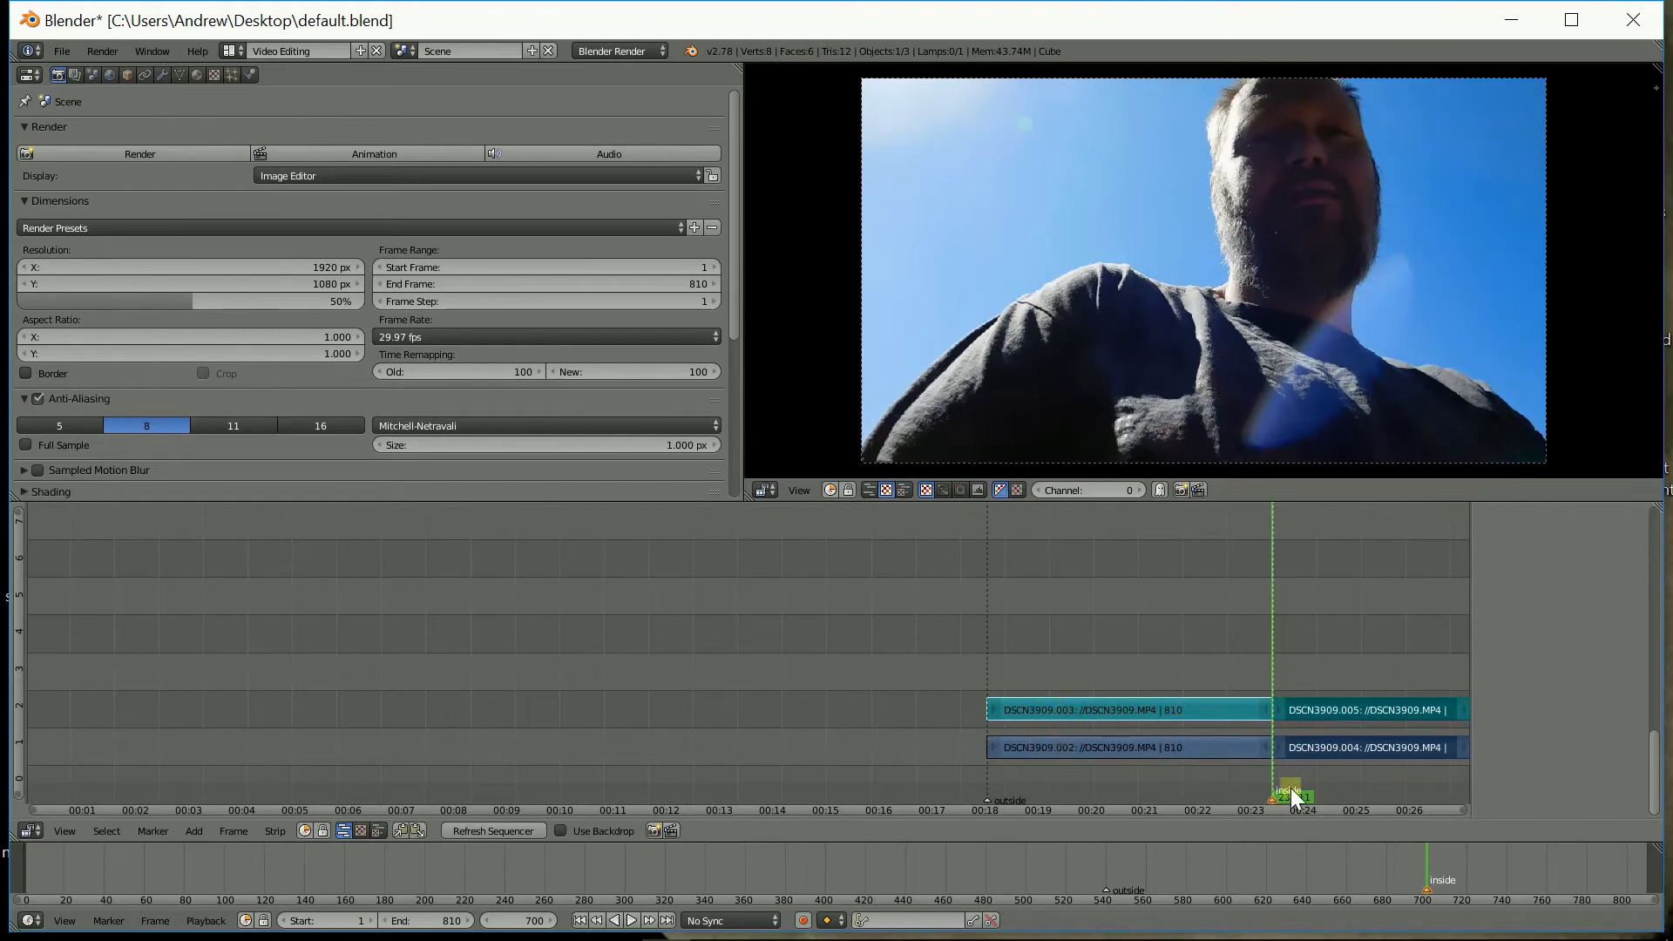
Step: Delete the audio and movie strip pieces that lie after the cut at frame 700
{"action": "right_click", "coordinate": [1374, 708]}
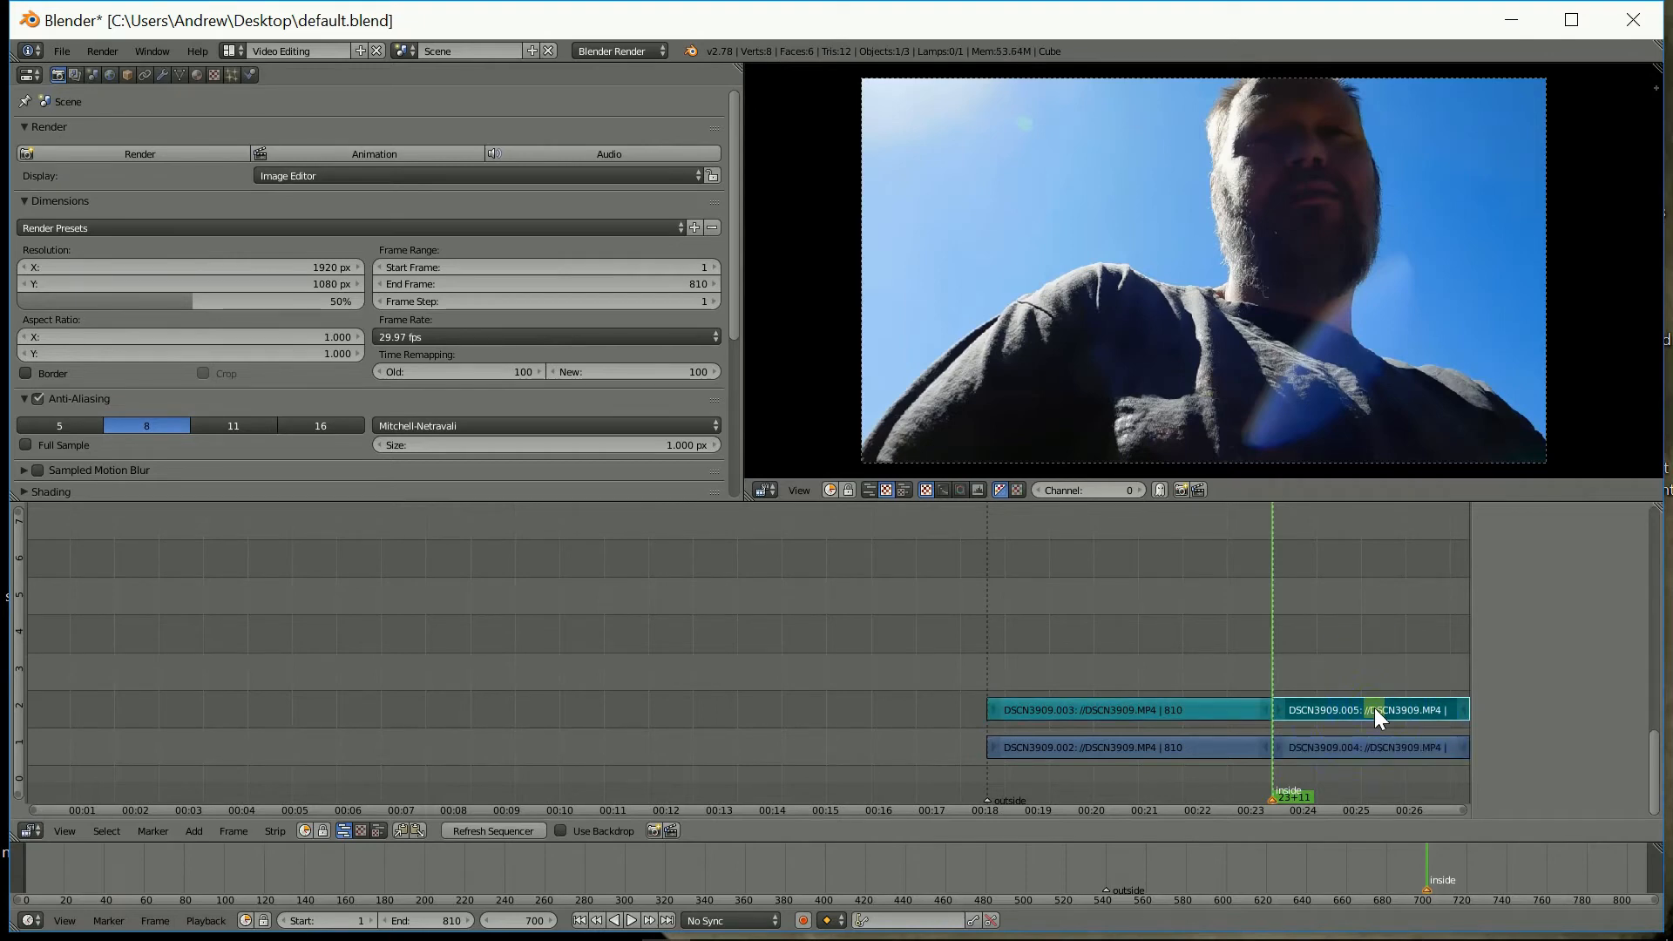
{"action": "key", "text": "x"}
{"action": "left_click", "coordinate": [1374, 707]}
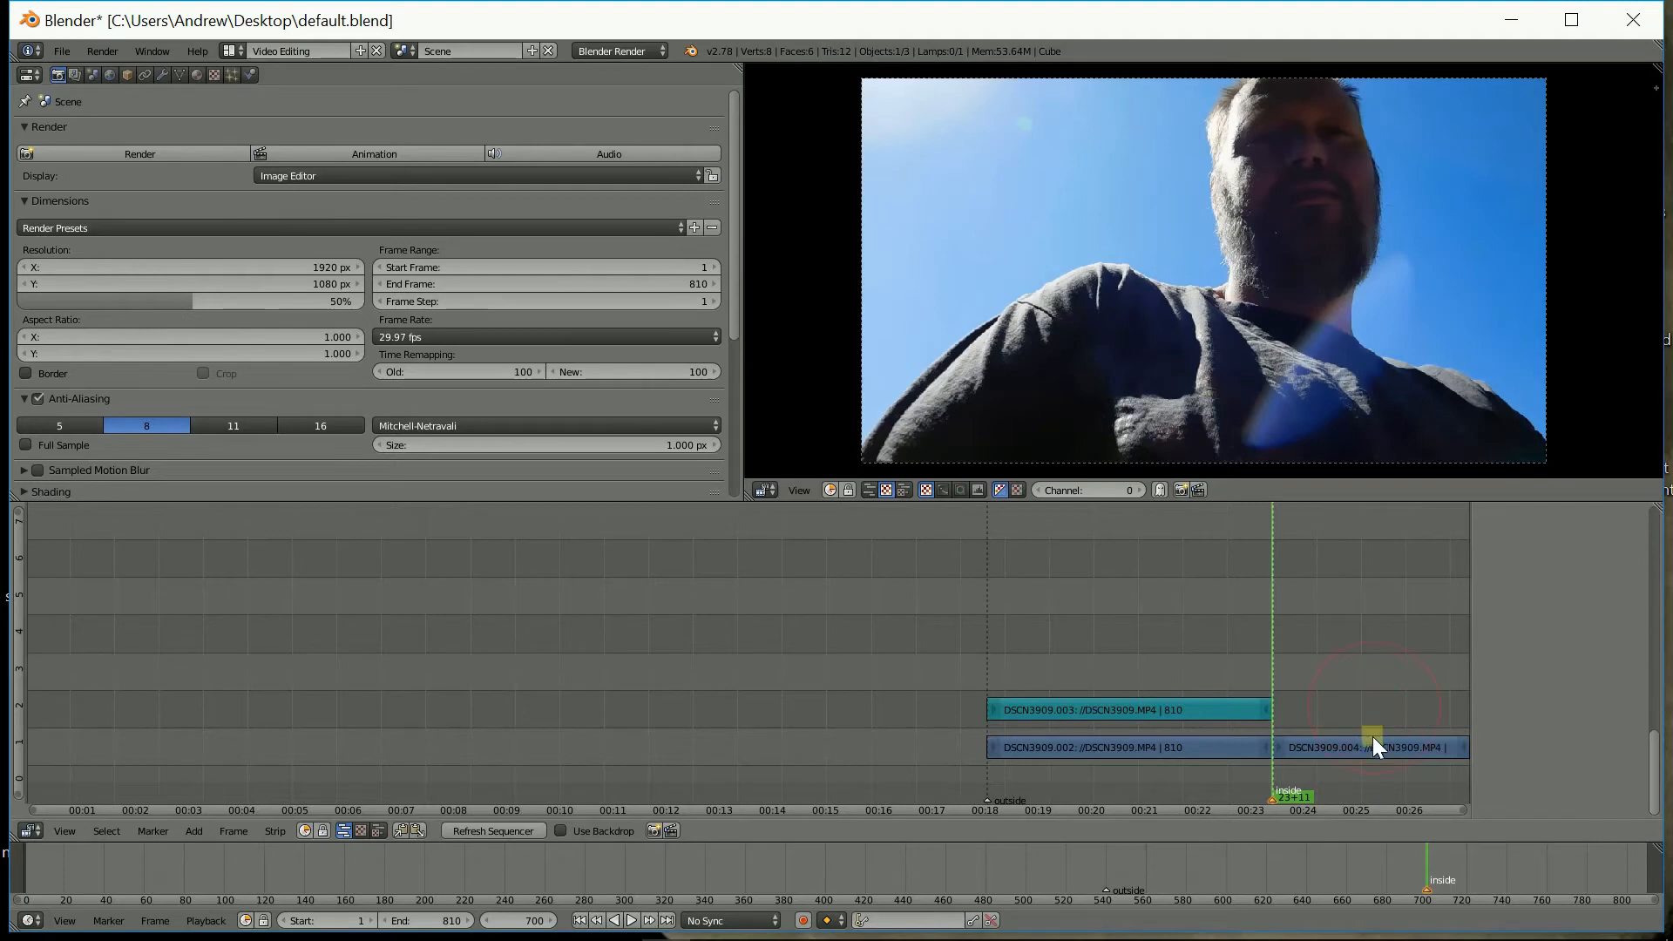
{"action": "right_click", "coordinate": [1372, 748]}
{"action": "key", "text": "x"}
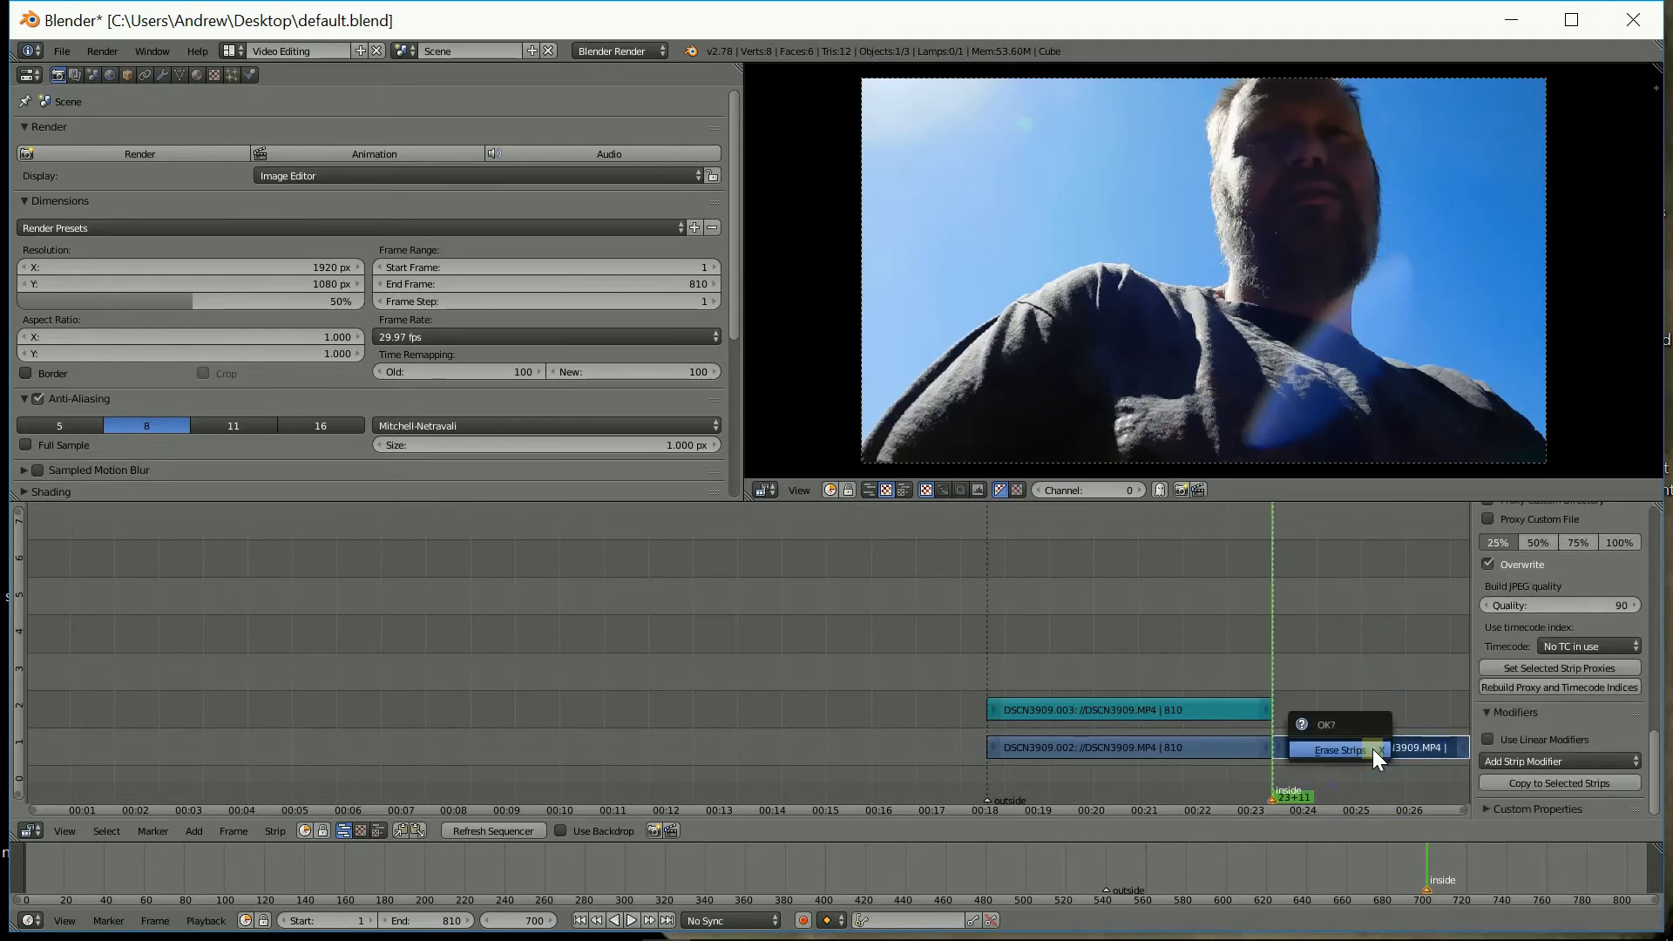
{"action": "left_click", "coordinate": [1373, 749]}
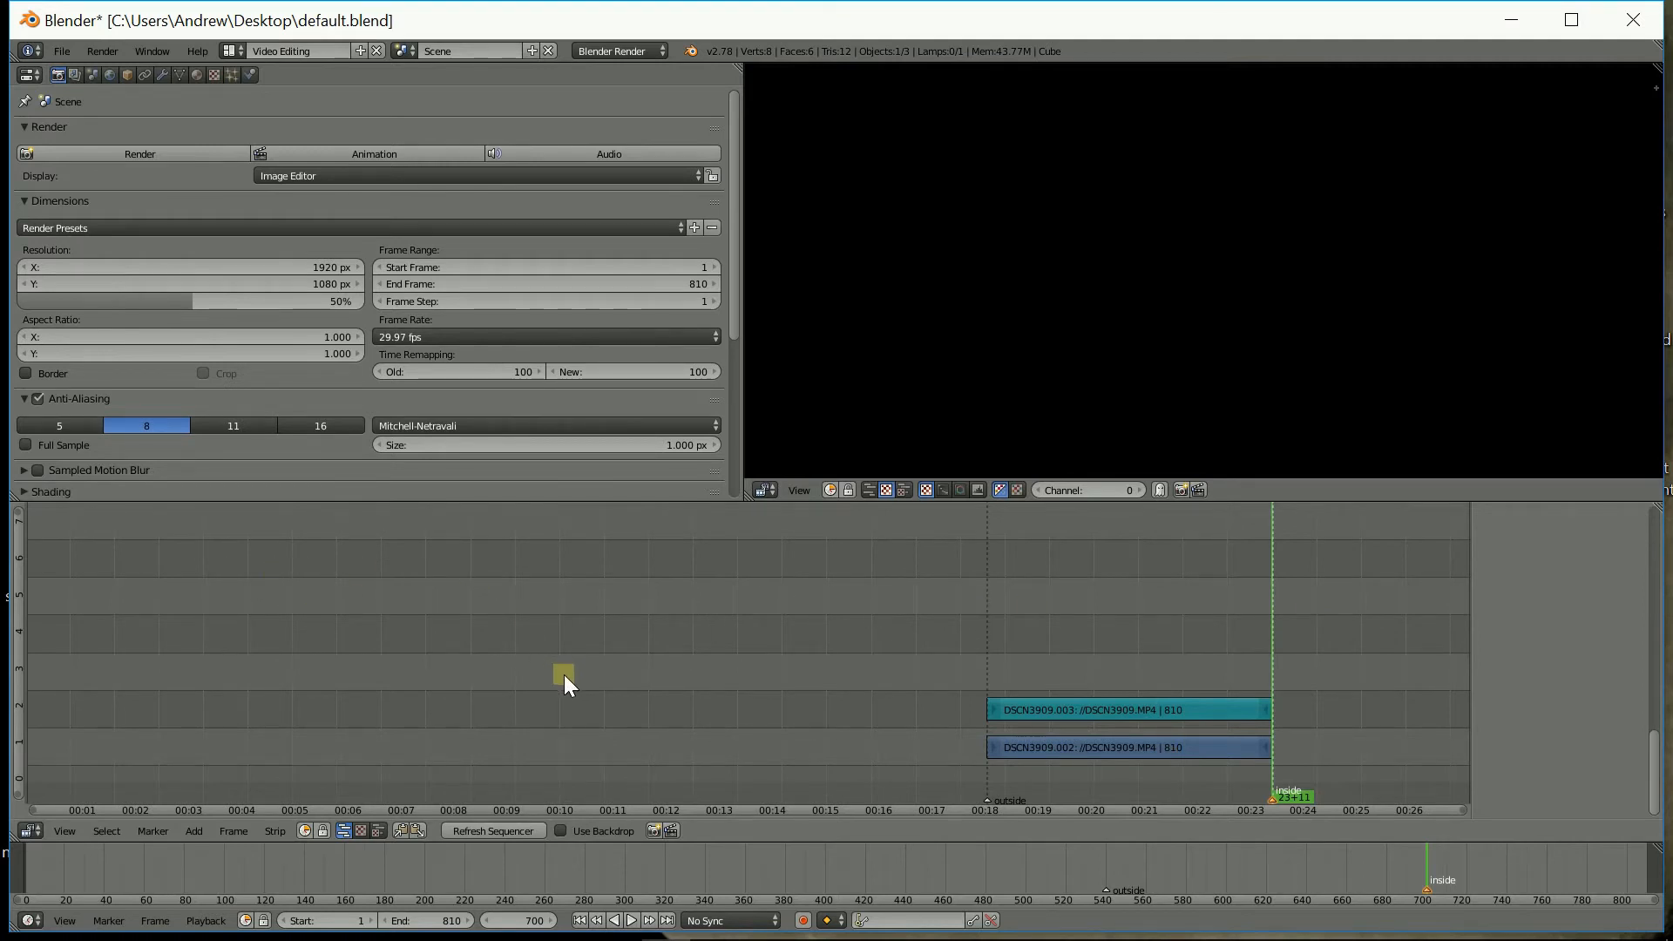
Step: Select both remaining strips and slide them together about 545 frames earlier, to around the start of the timeline
{"action": "key", "text": "a"}
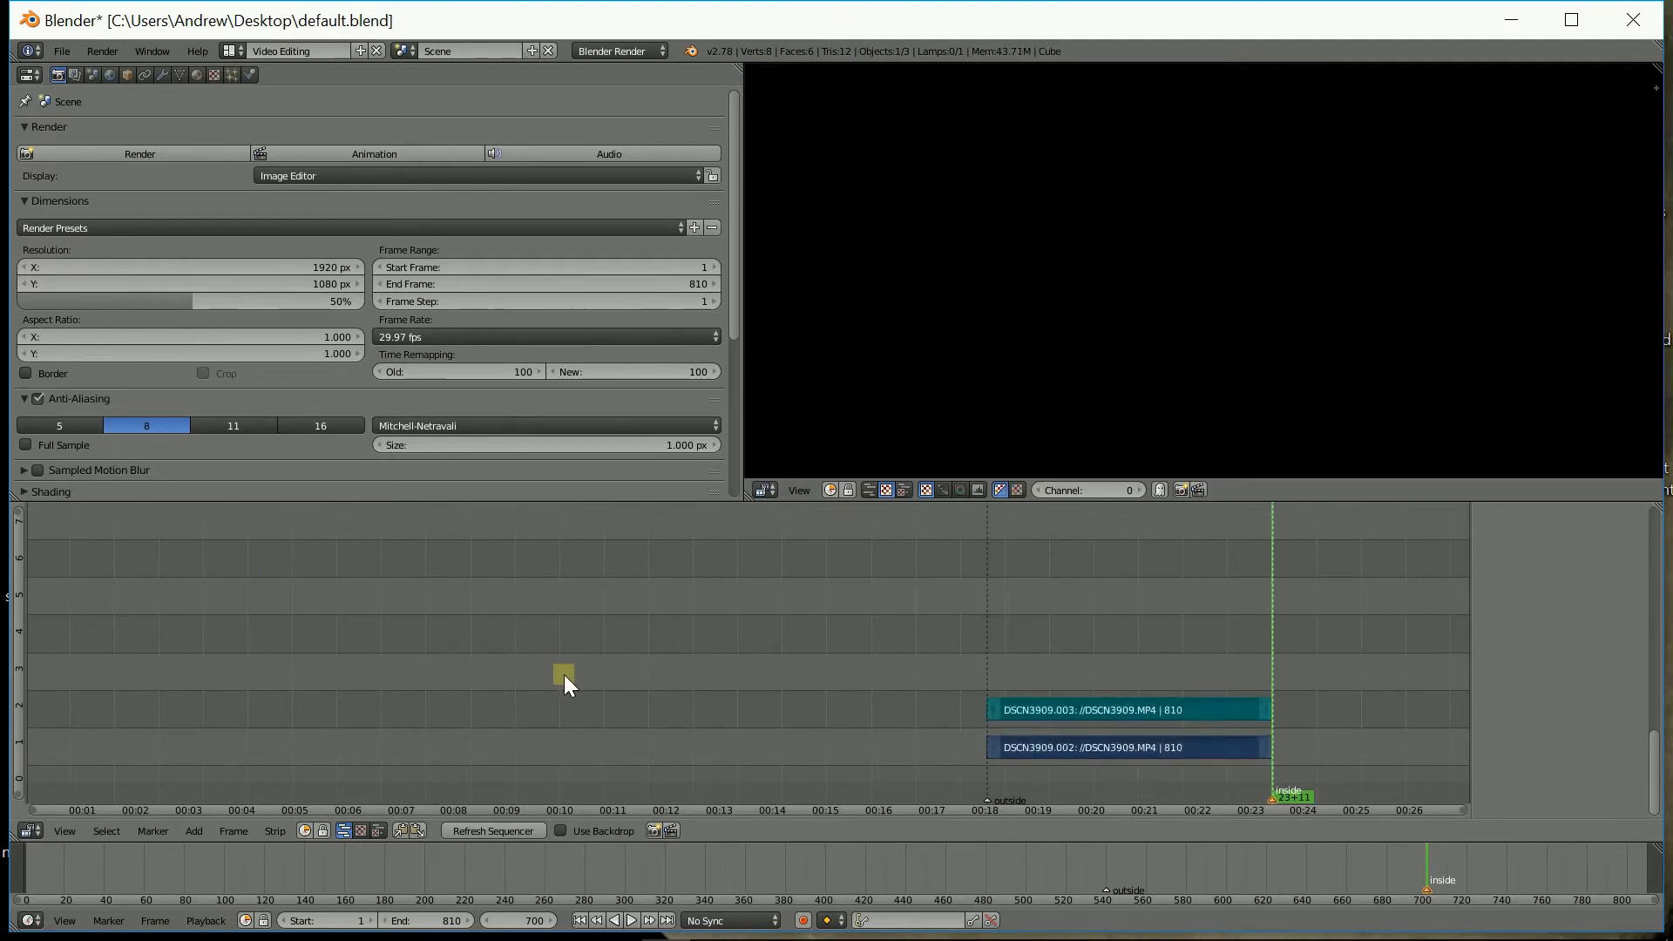
{"action": "key", "text": "a"}
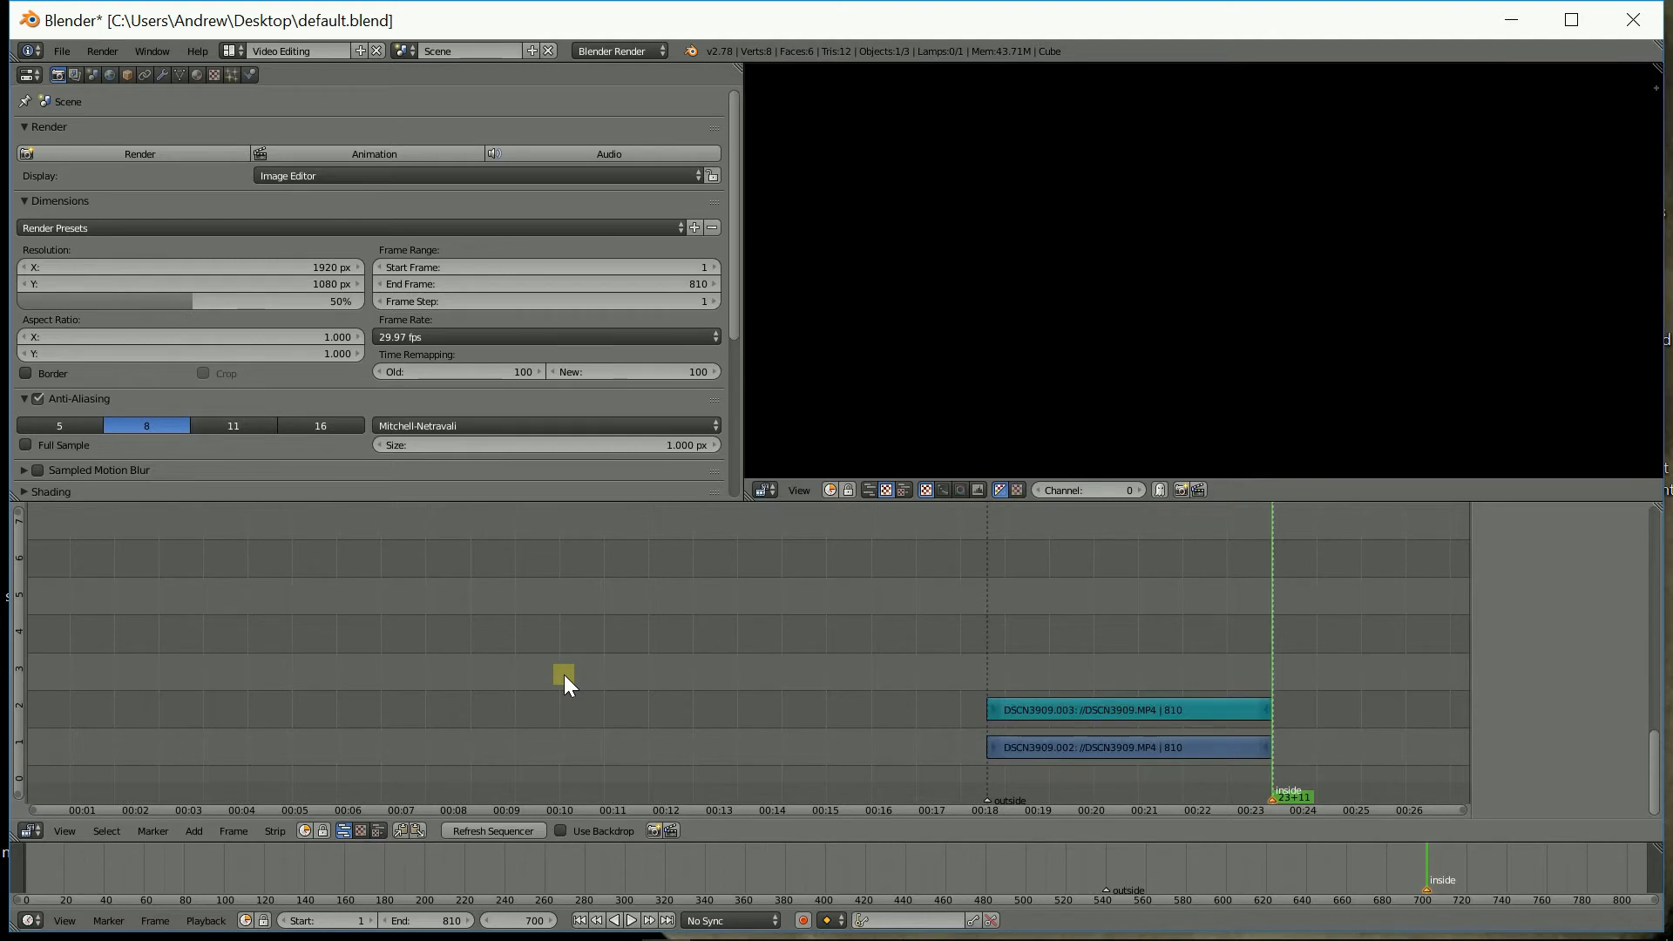
{"action": "key", "text": "a"}
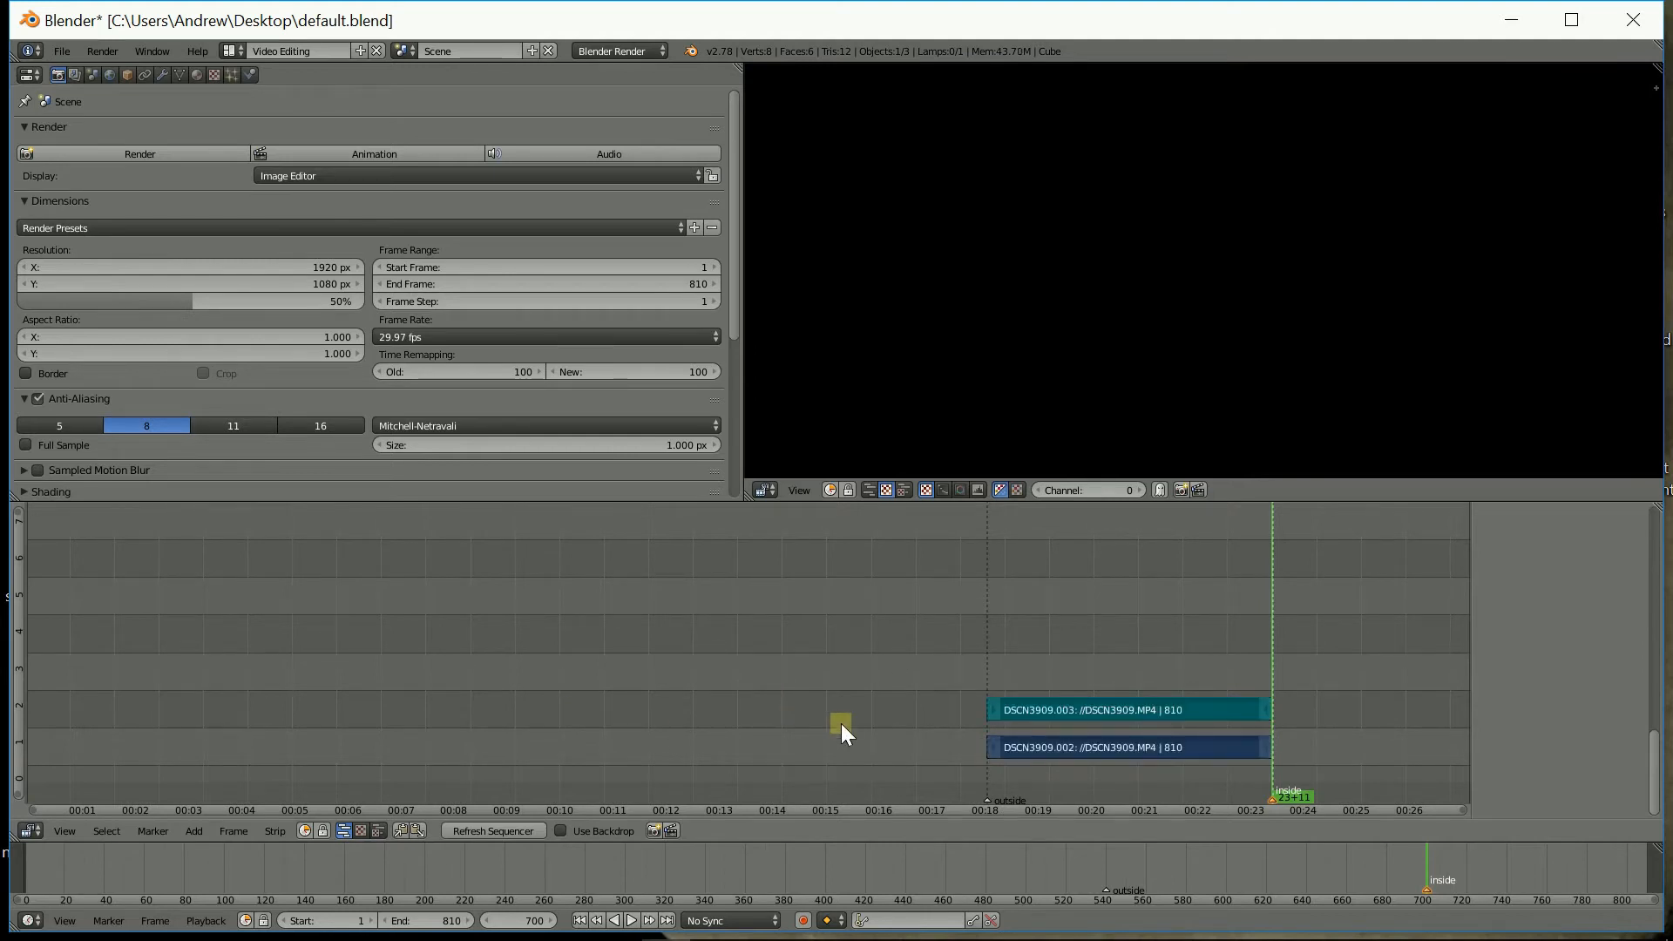
{"action": "key", "text": "a"}
{"action": "key", "text": "a"}
{"action": "key", "text": "a"}
{"action": "key", "text": "a"}
{"action": "key", "text": "a"}
{"action": "key", "text": "a"}
{"action": "key", "text": "a"}
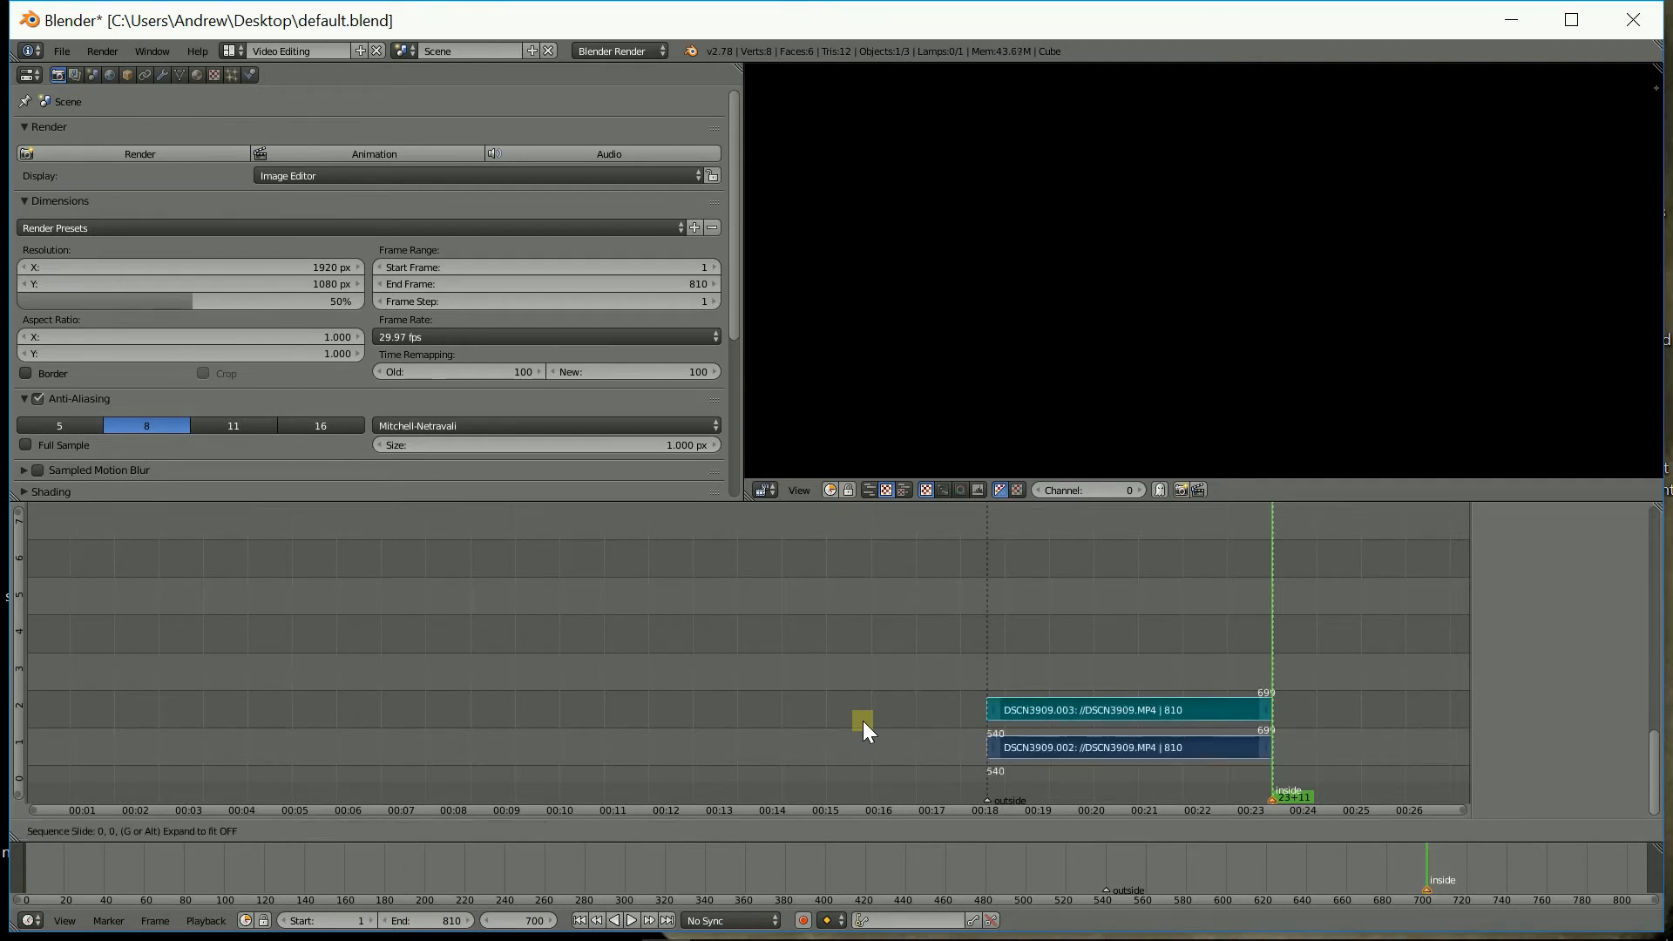
{"action": "key", "text": "g"}
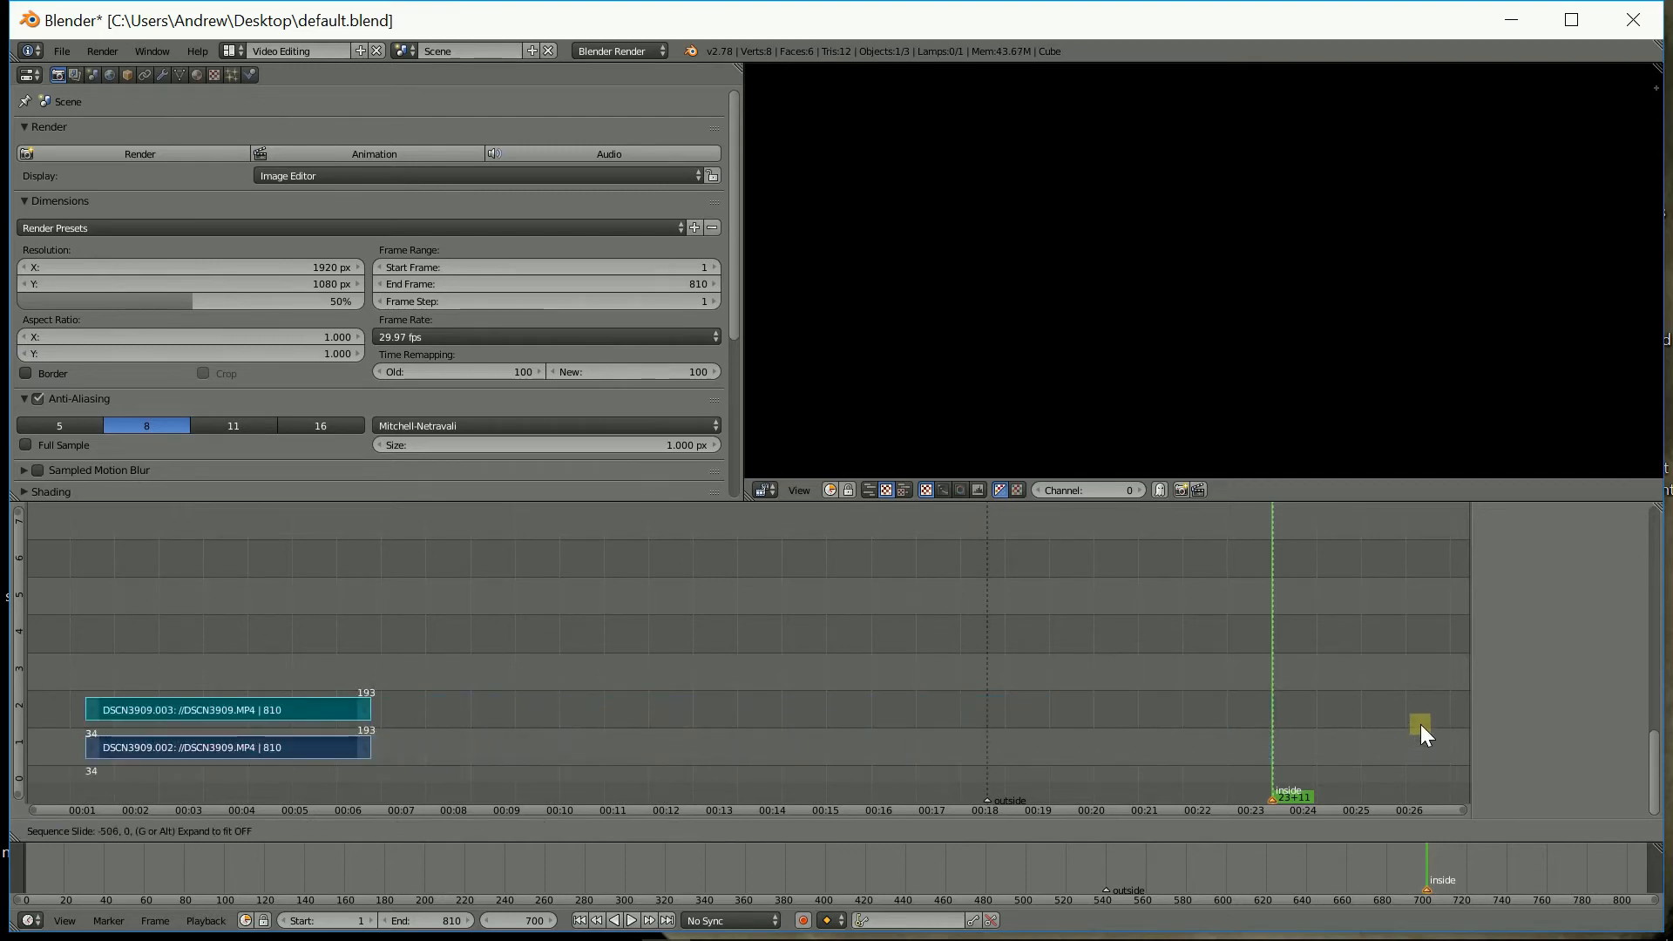
{"action": "left_click", "coordinate": [1350, 719]}
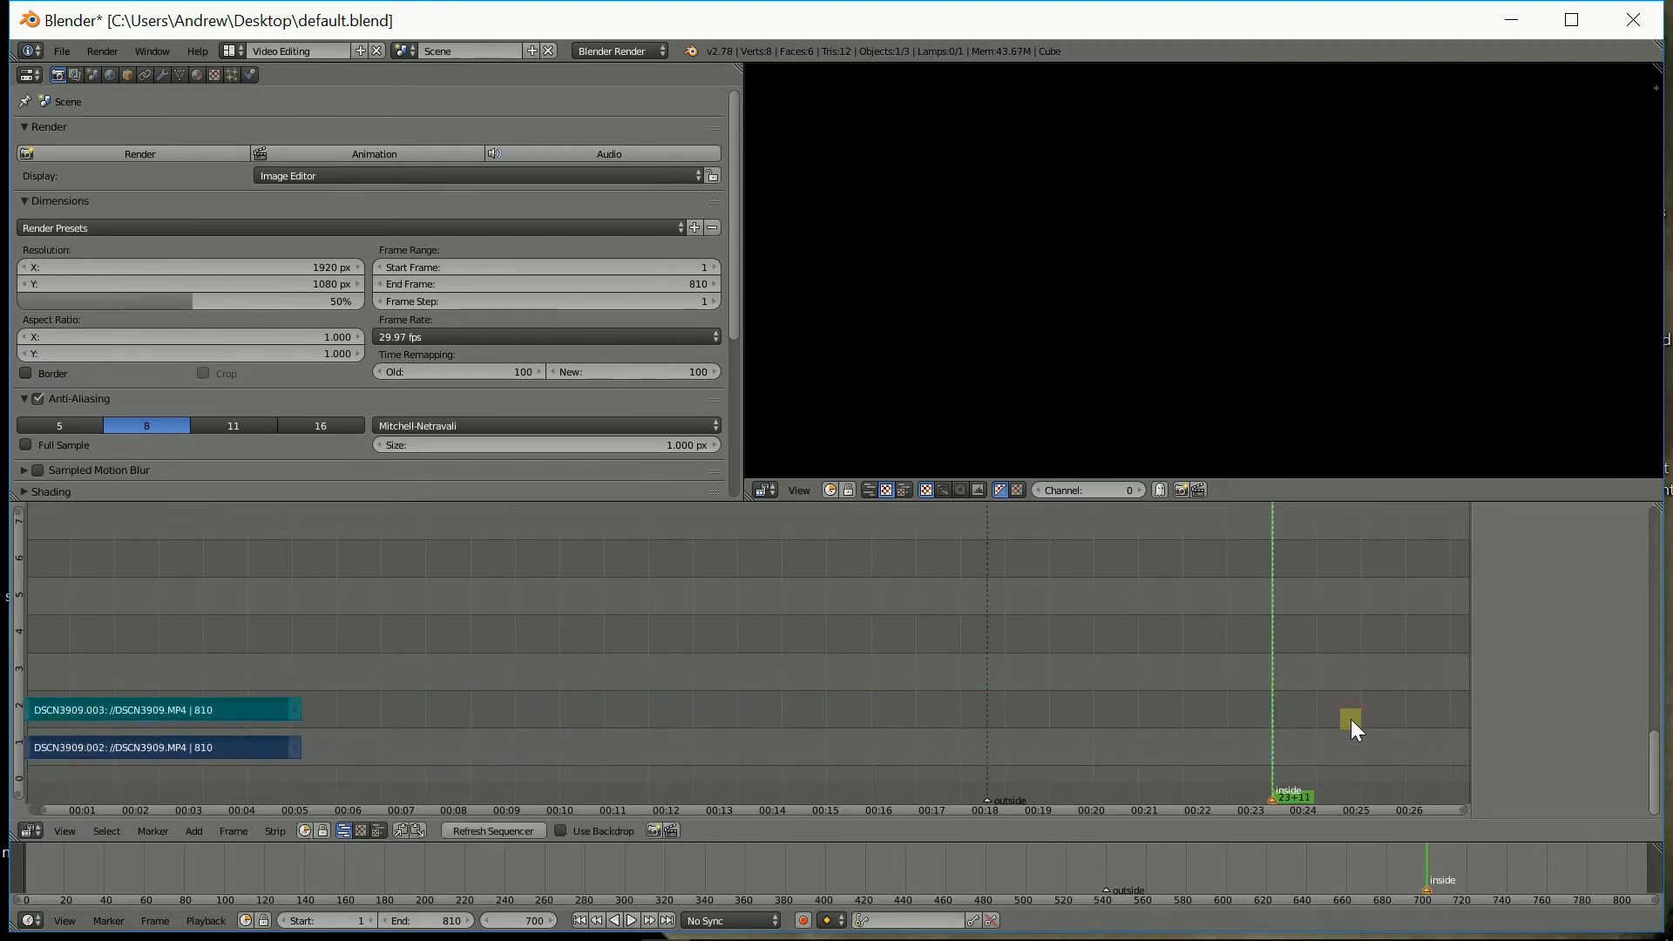
Step: Slide both strips 6 frames later so that they start exactly at frame 1
{"action": "middle_click_drag", "start_coordinate": [598, 717], "coordinate": [1104, 718]}
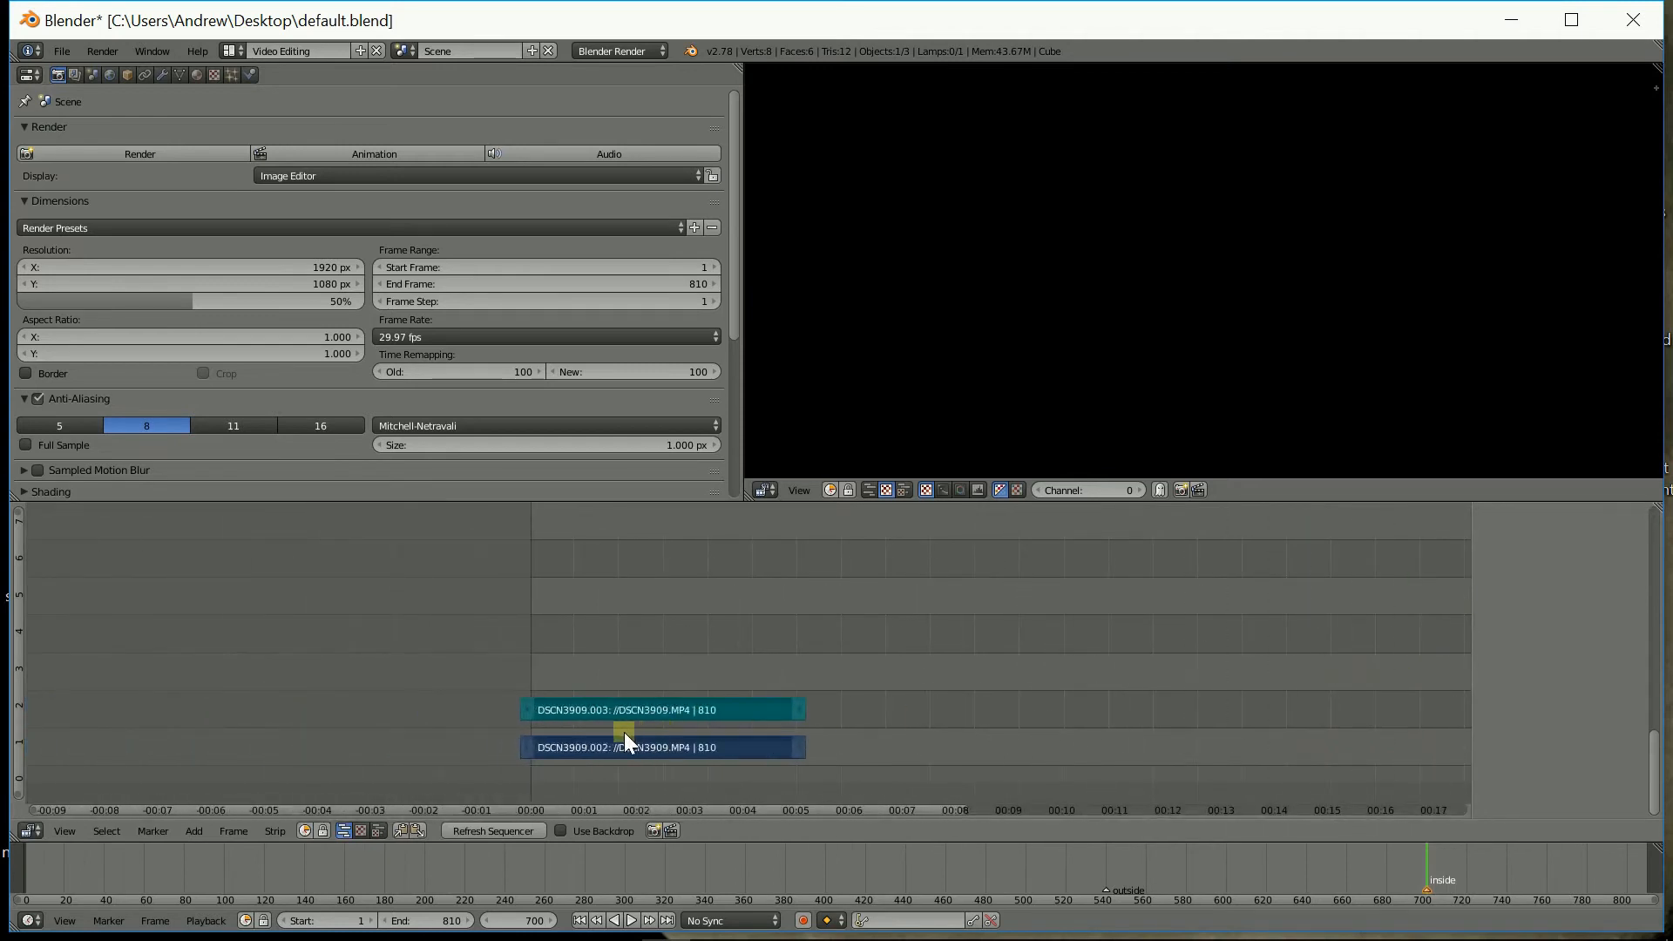
{"action": "scroll", "coordinate": [626, 731], "scroll_direction": "up", "scroll_amount": 5}
{"action": "scroll", "coordinate": [627, 737], "scroll_direction": "up", "scroll_amount": 1}
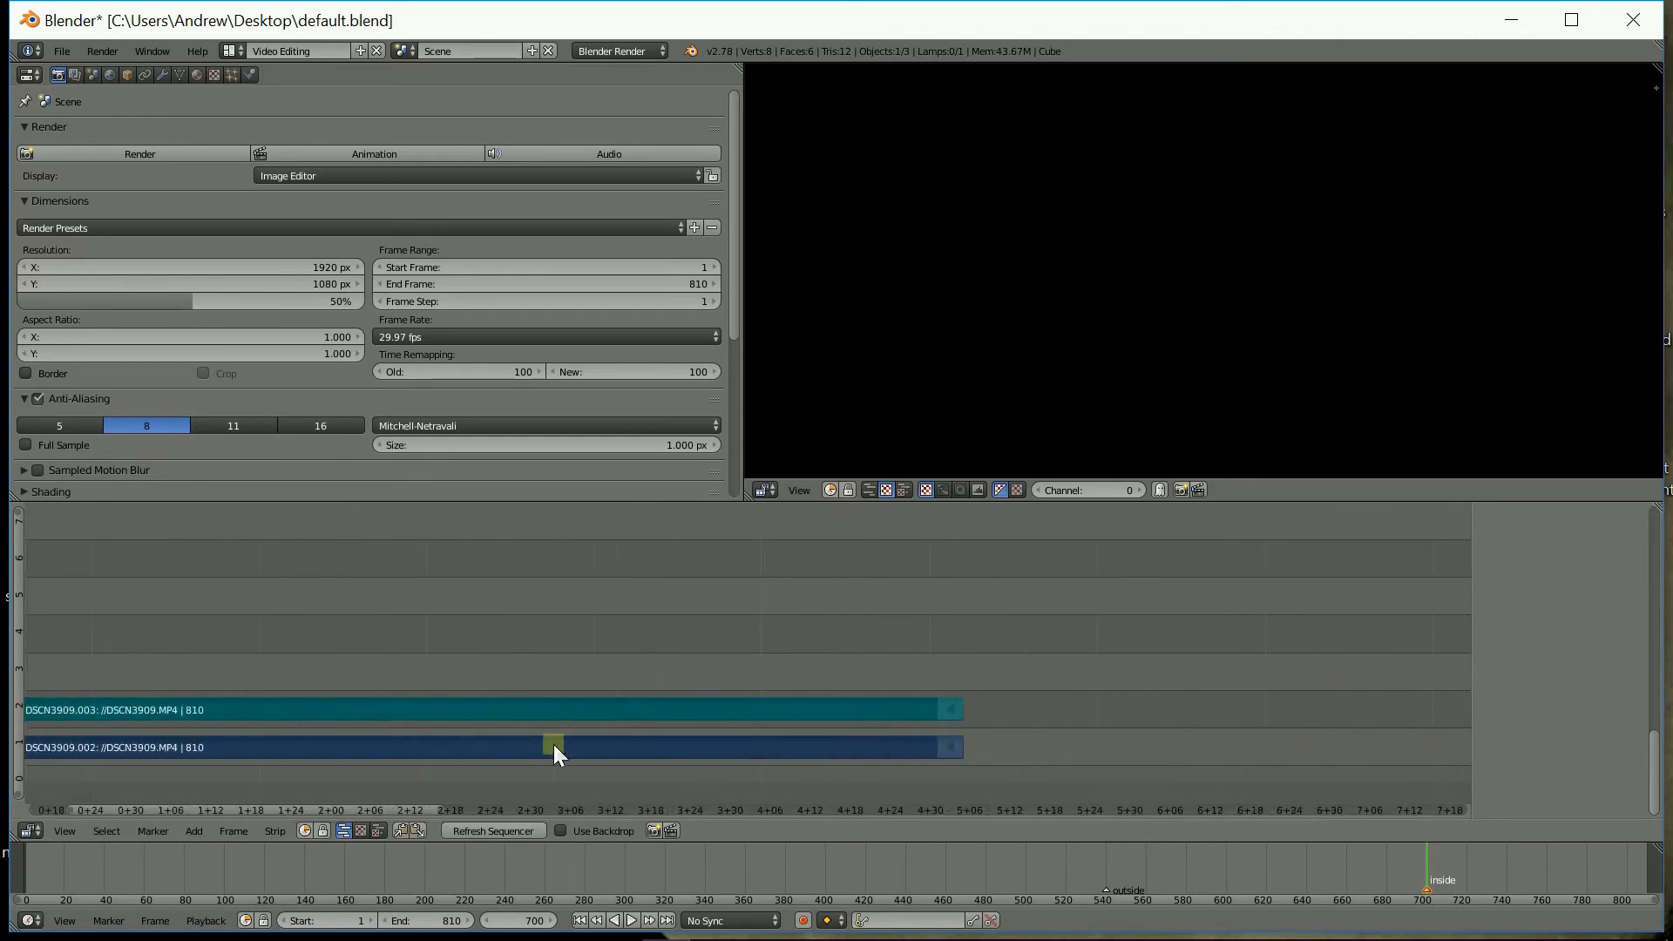
{"action": "middle_click_drag", "start_coordinate": [438, 732], "coordinate": [721, 738]}
{"action": "scroll", "coordinate": [644, 738], "scroll_direction": "up", "scroll_amount": 1}
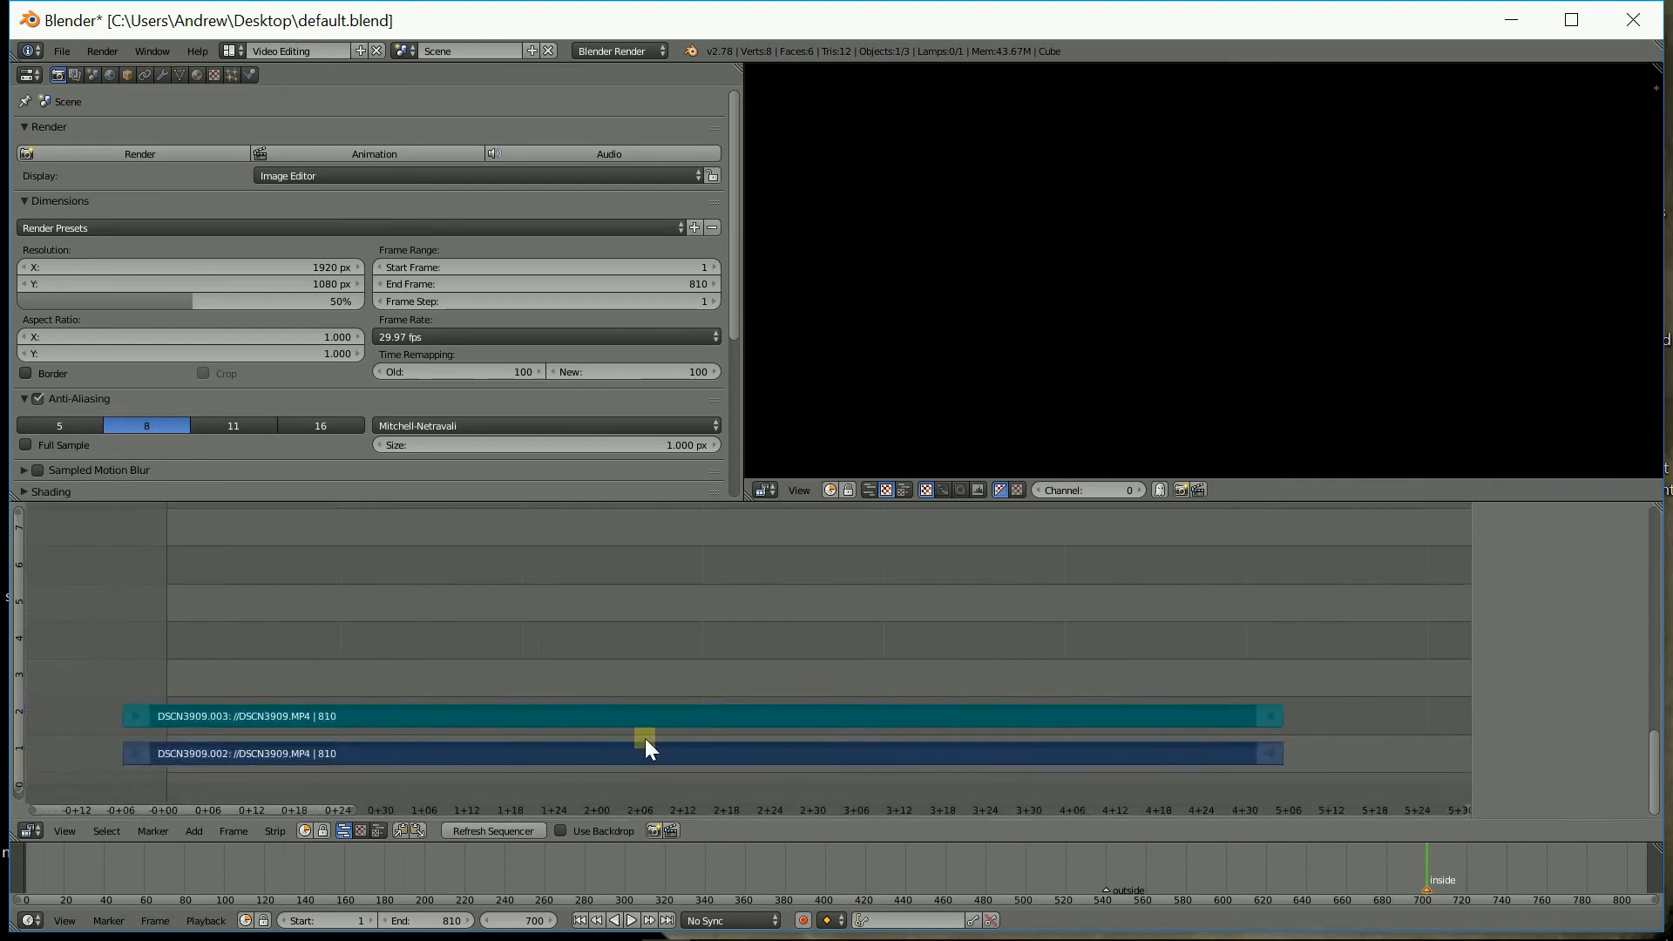
{"action": "key", "text": "a"}
{"action": "key", "text": "g"}
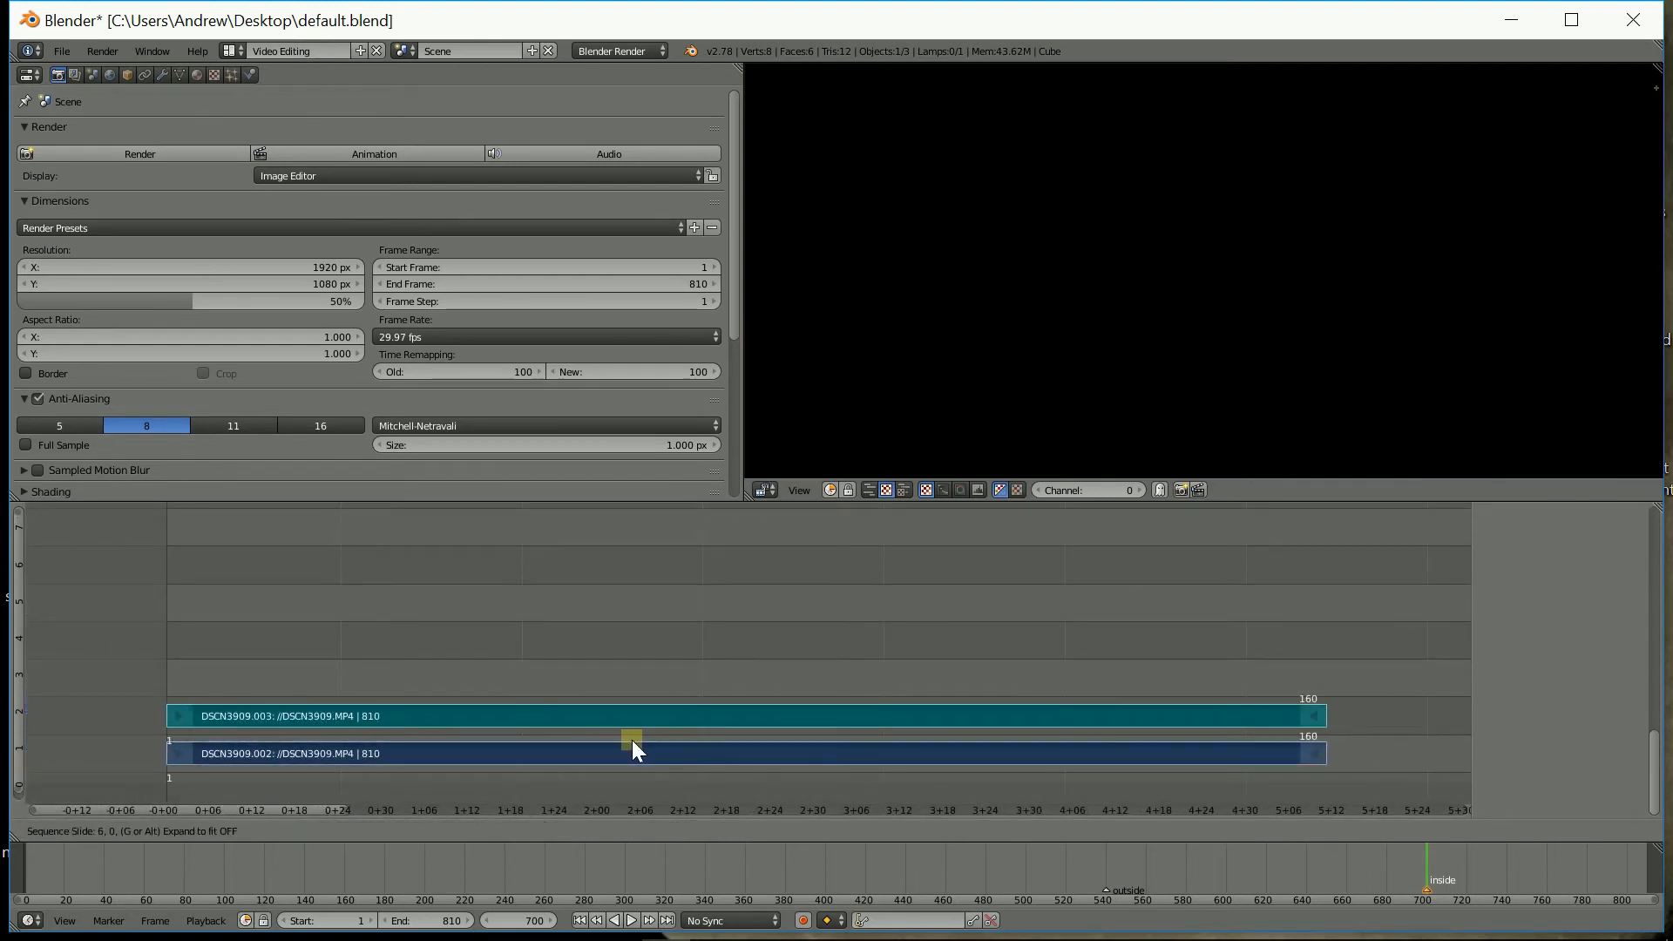
{"action": "left_click", "coordinate": [632, 741]}
{"action": "scroll", "coordinate": [631, 740], "scroll_direction": "down", "scroll_amount": 1}
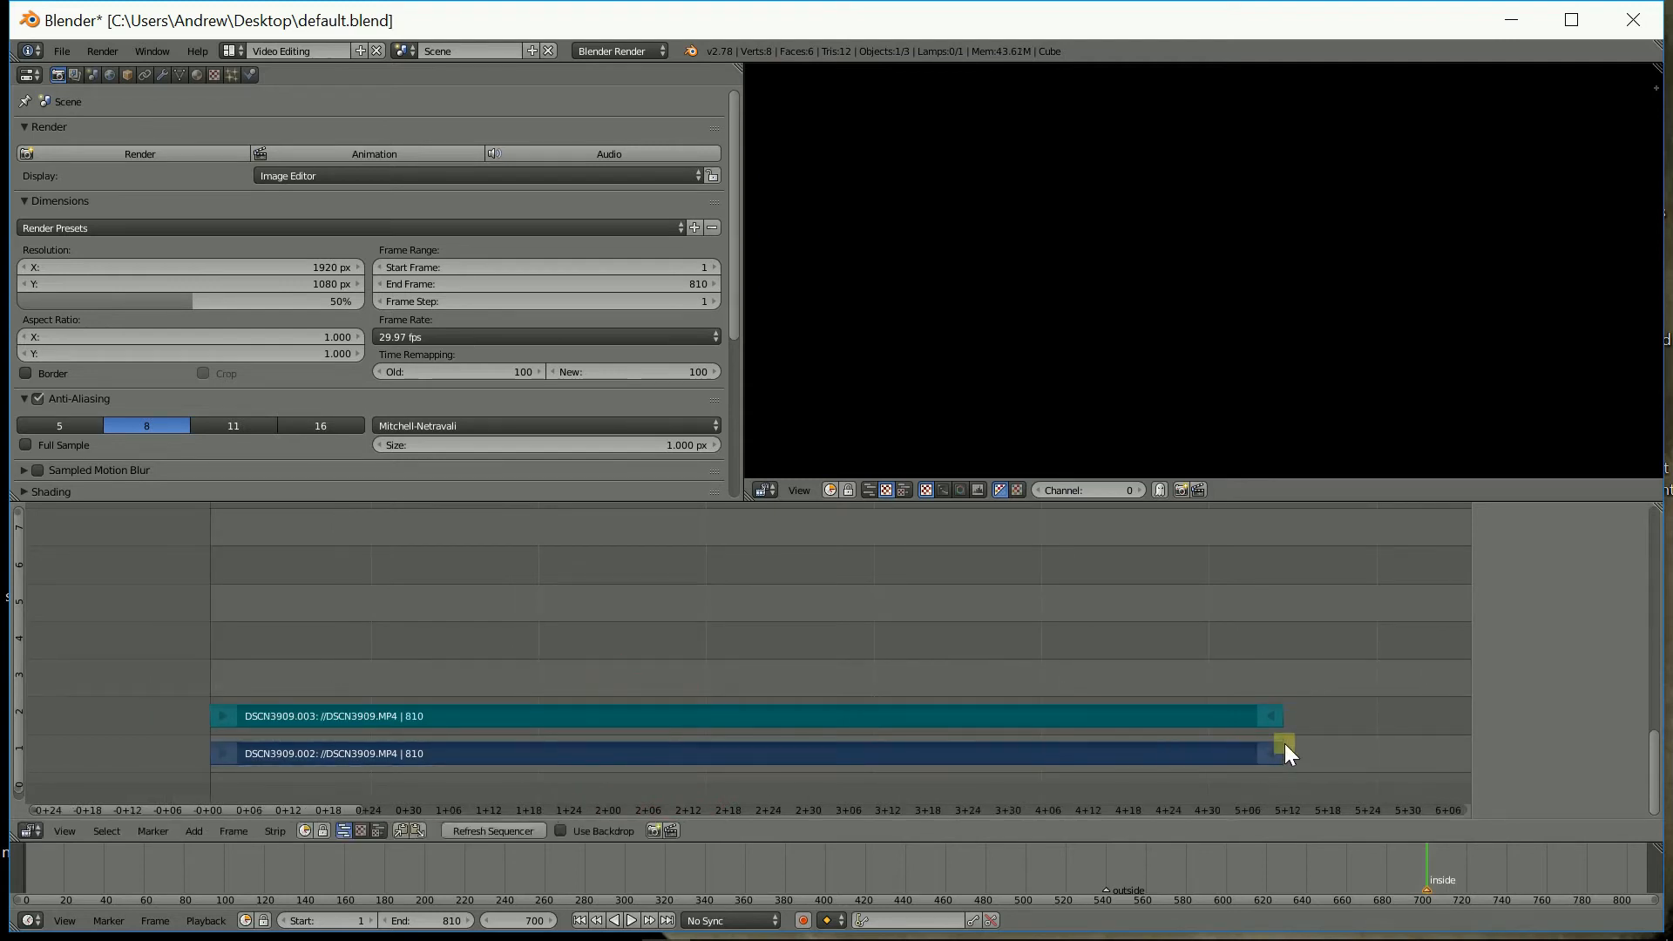
Step: Step the current frame between 160 and 161 to check where the shortened strips end
{"action": "left_click", "coordinate": [1282, 687]}
{"action": "key", "text": "alt+a"}
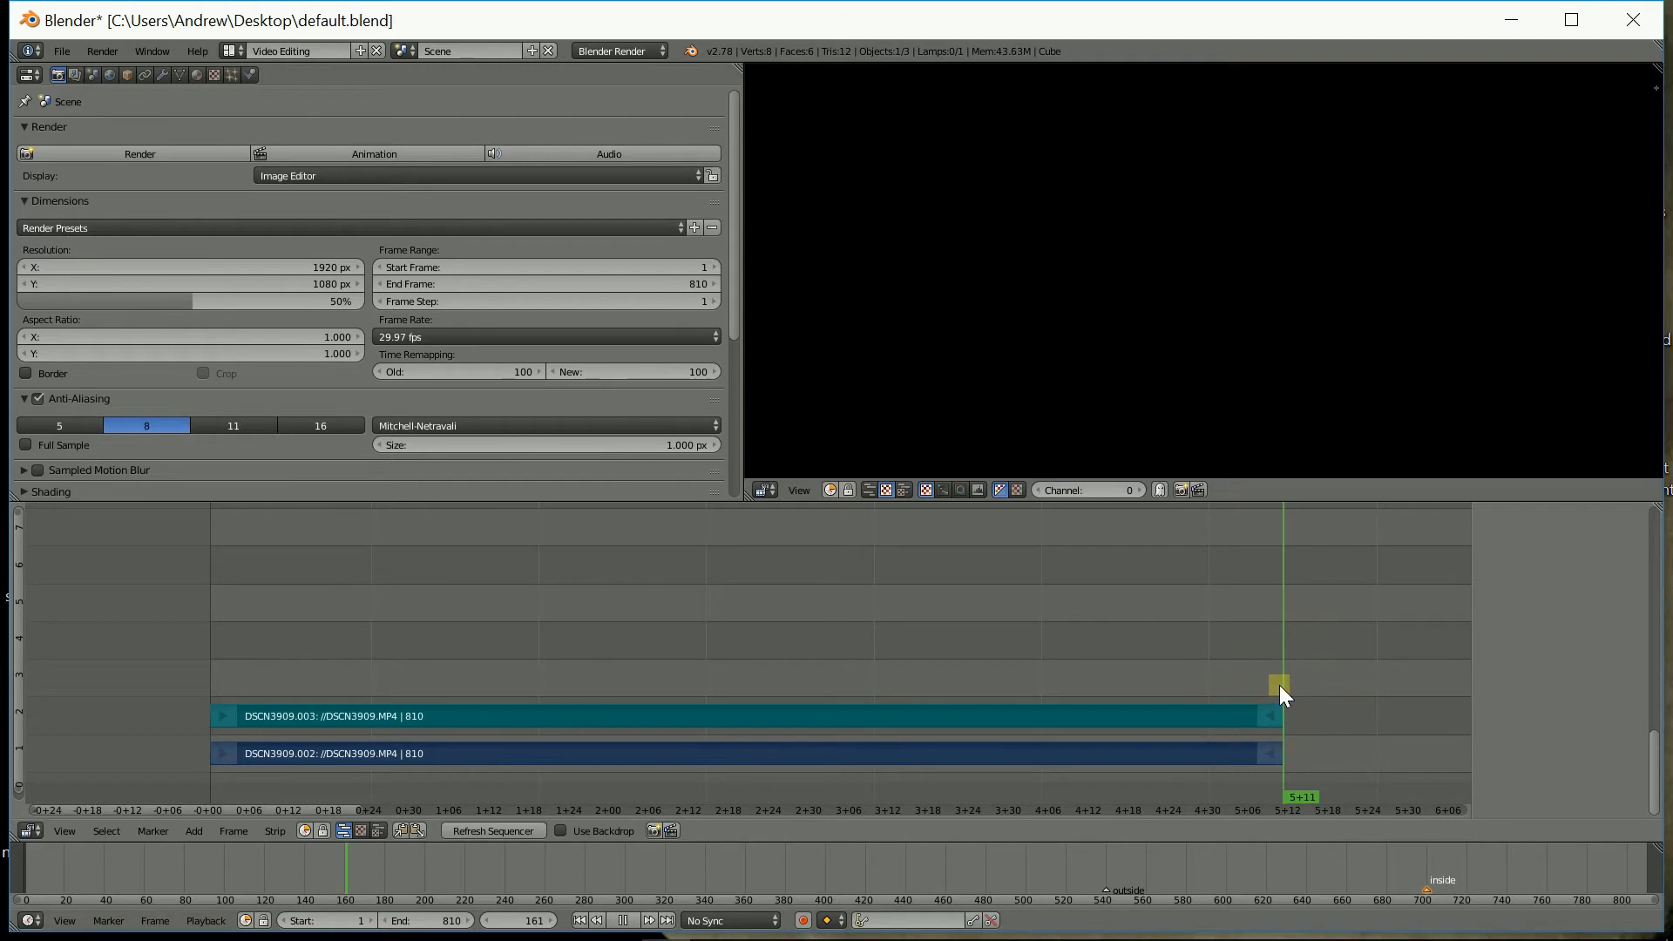
{"action": "left_click", "coordinate": [1278, 686]}
{"action": "key", "text": "alt+a"}
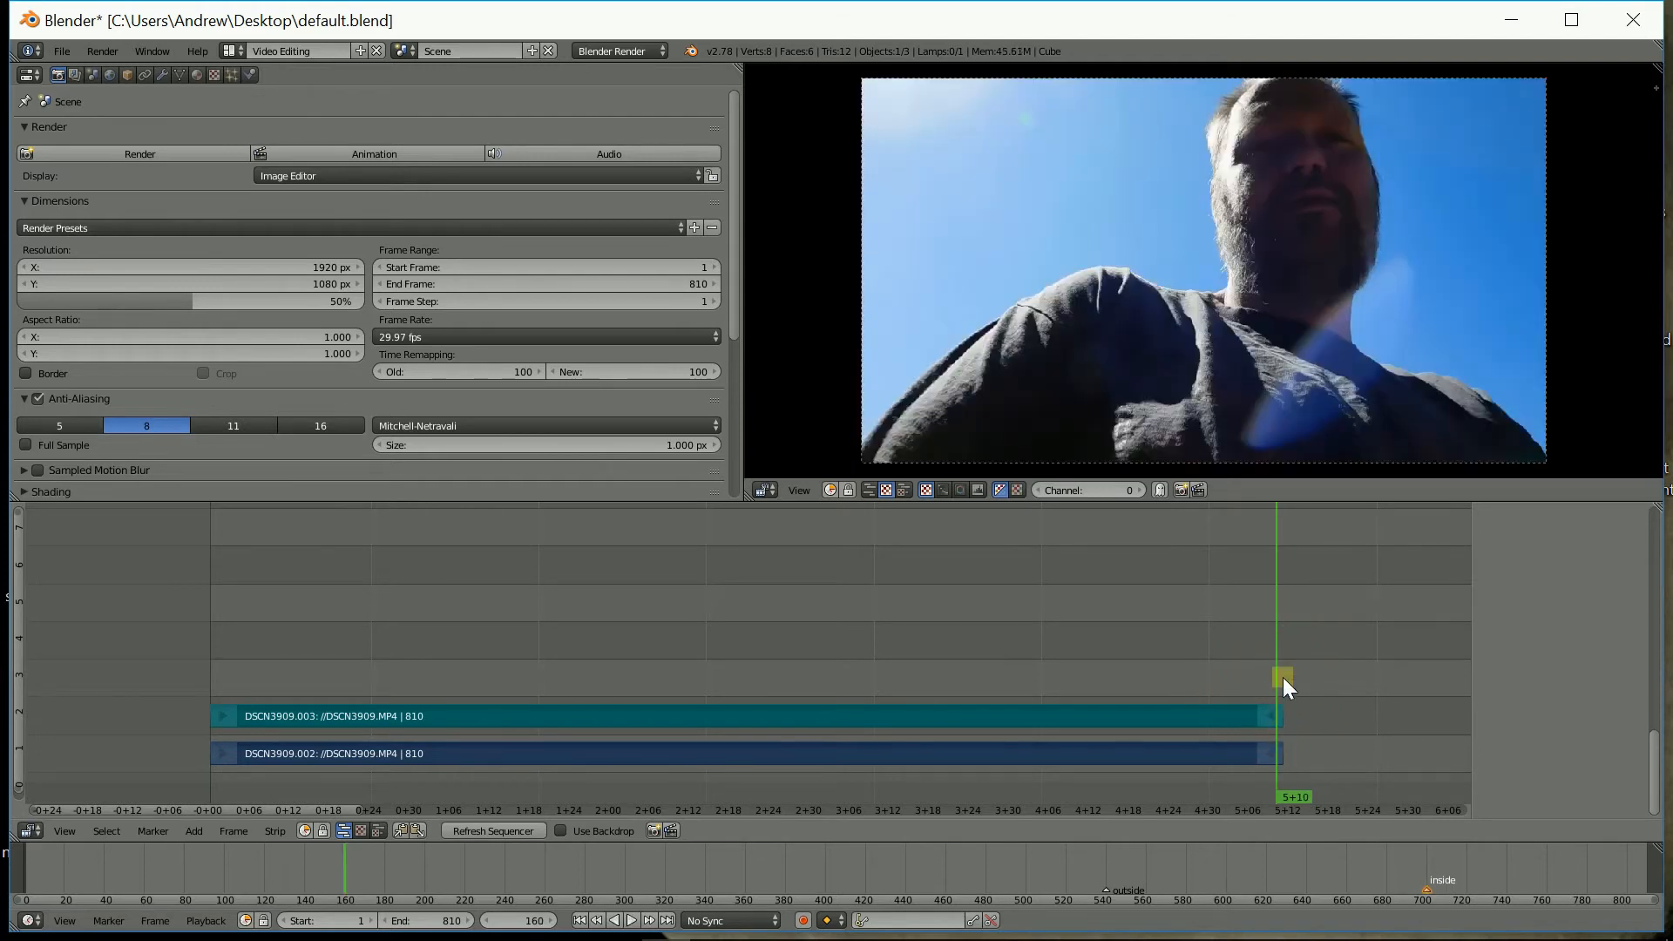
{"action": "left_click", "coordinate": [553, 922]}
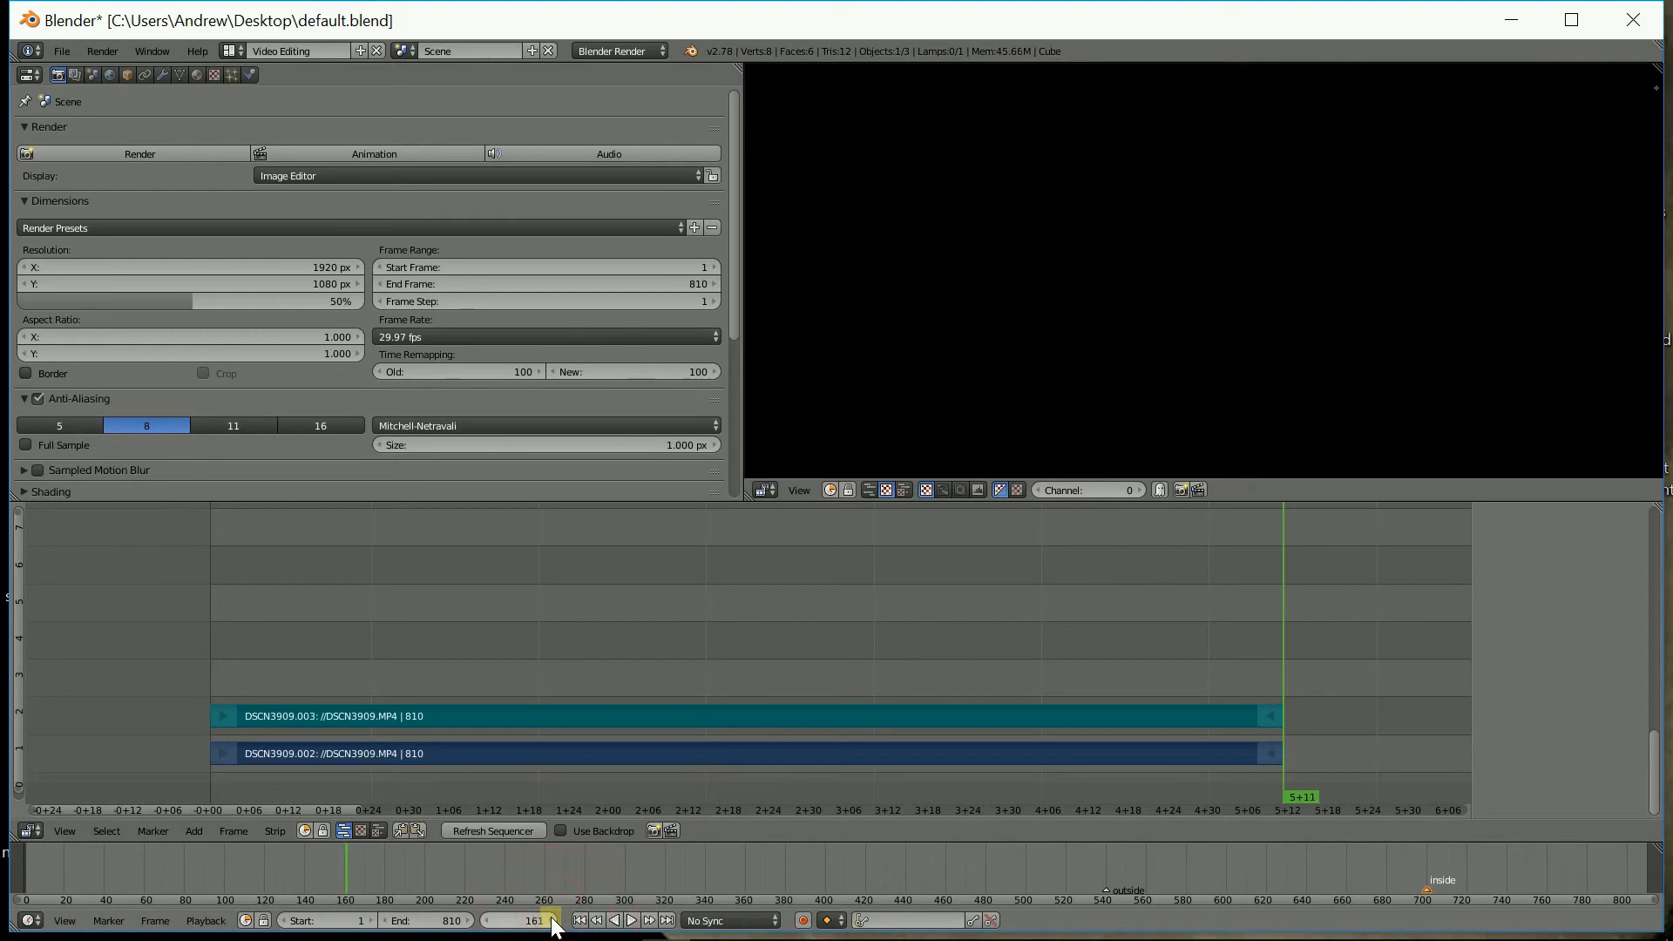
{"action": "key", "text": "Left"}
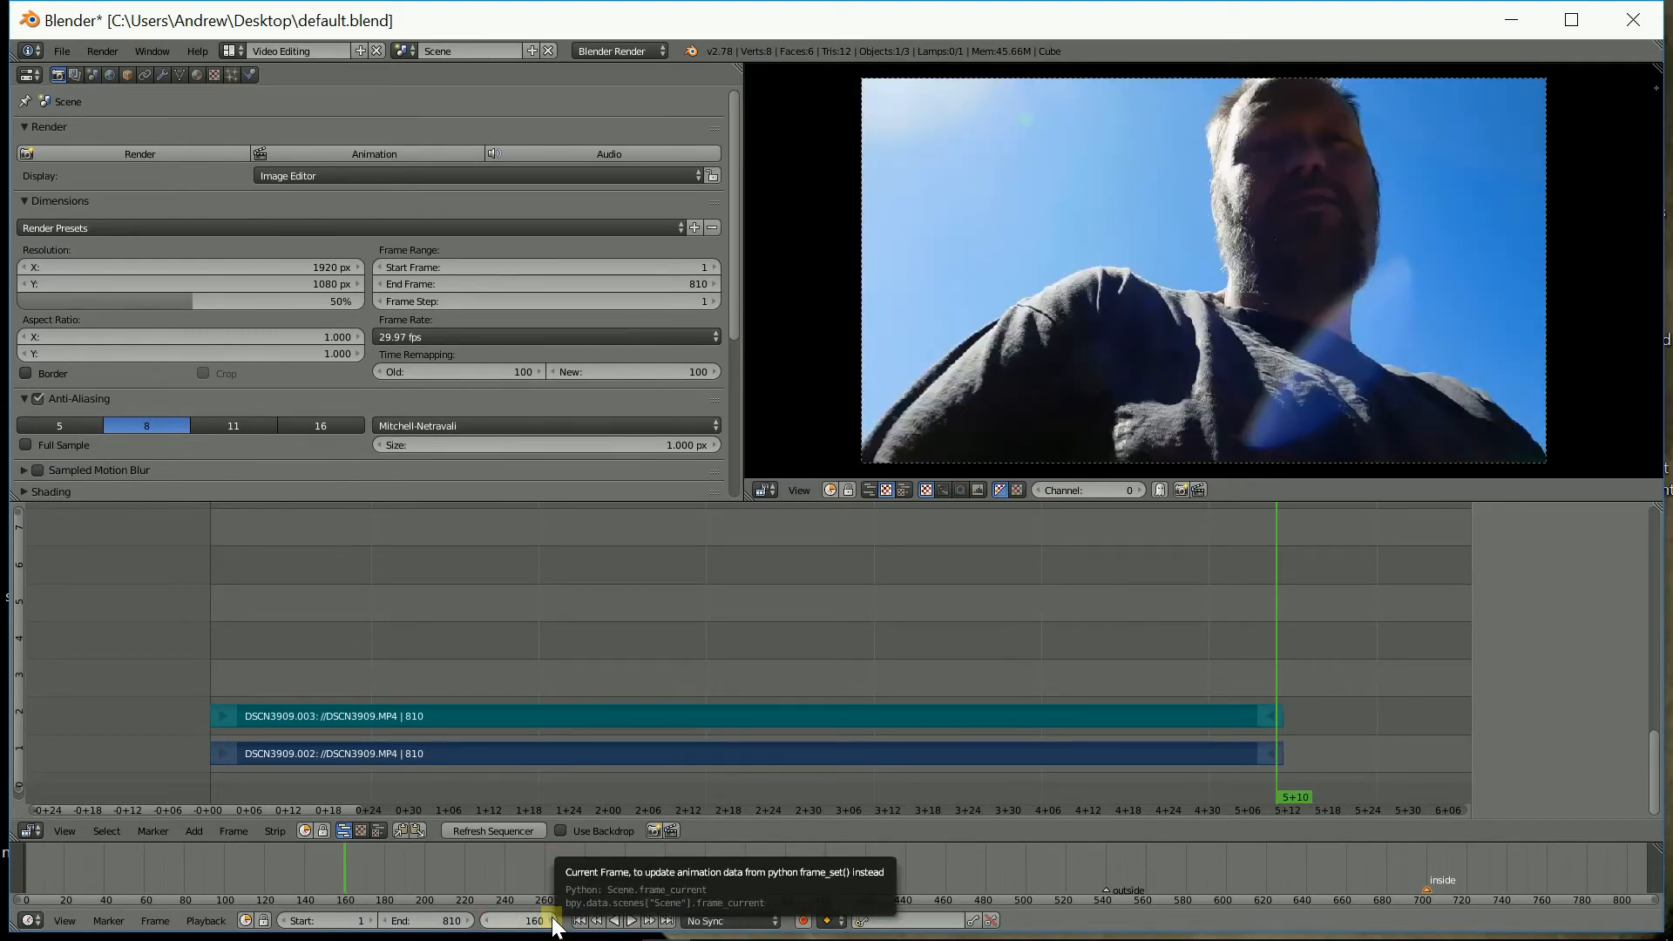
{"action": "left_click", "coordinate": [552, 921]}
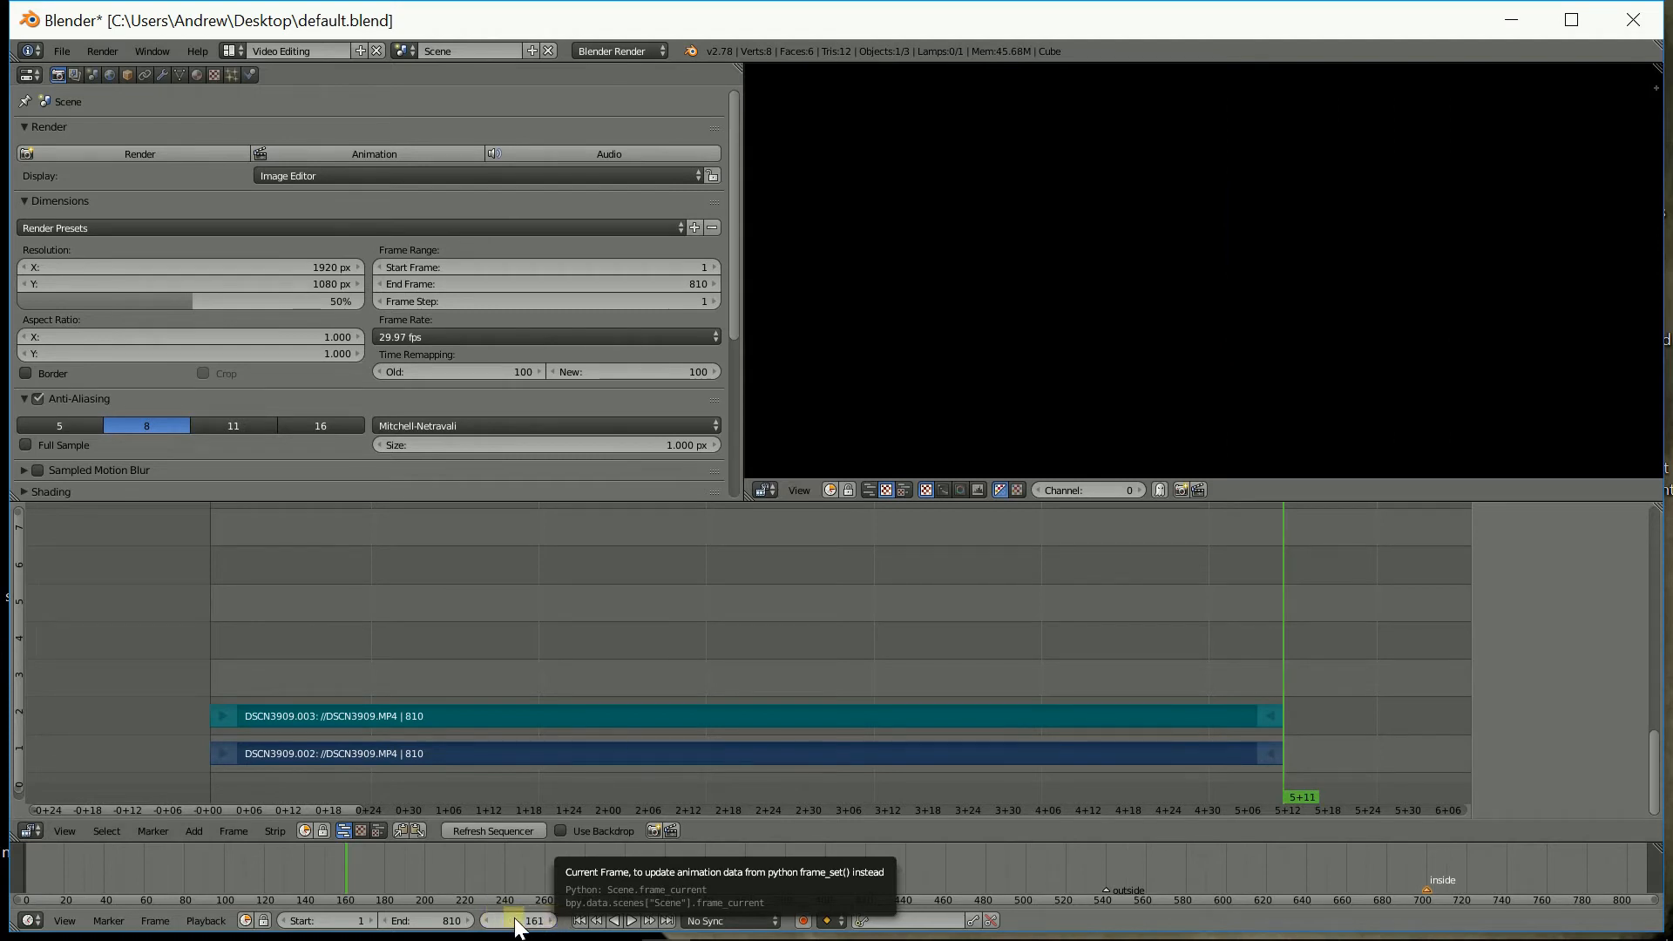
Step: Set the end frame to 161 and return the current frame to the start of the range
{"action": "left_click", "coordinate": [437, 920]}
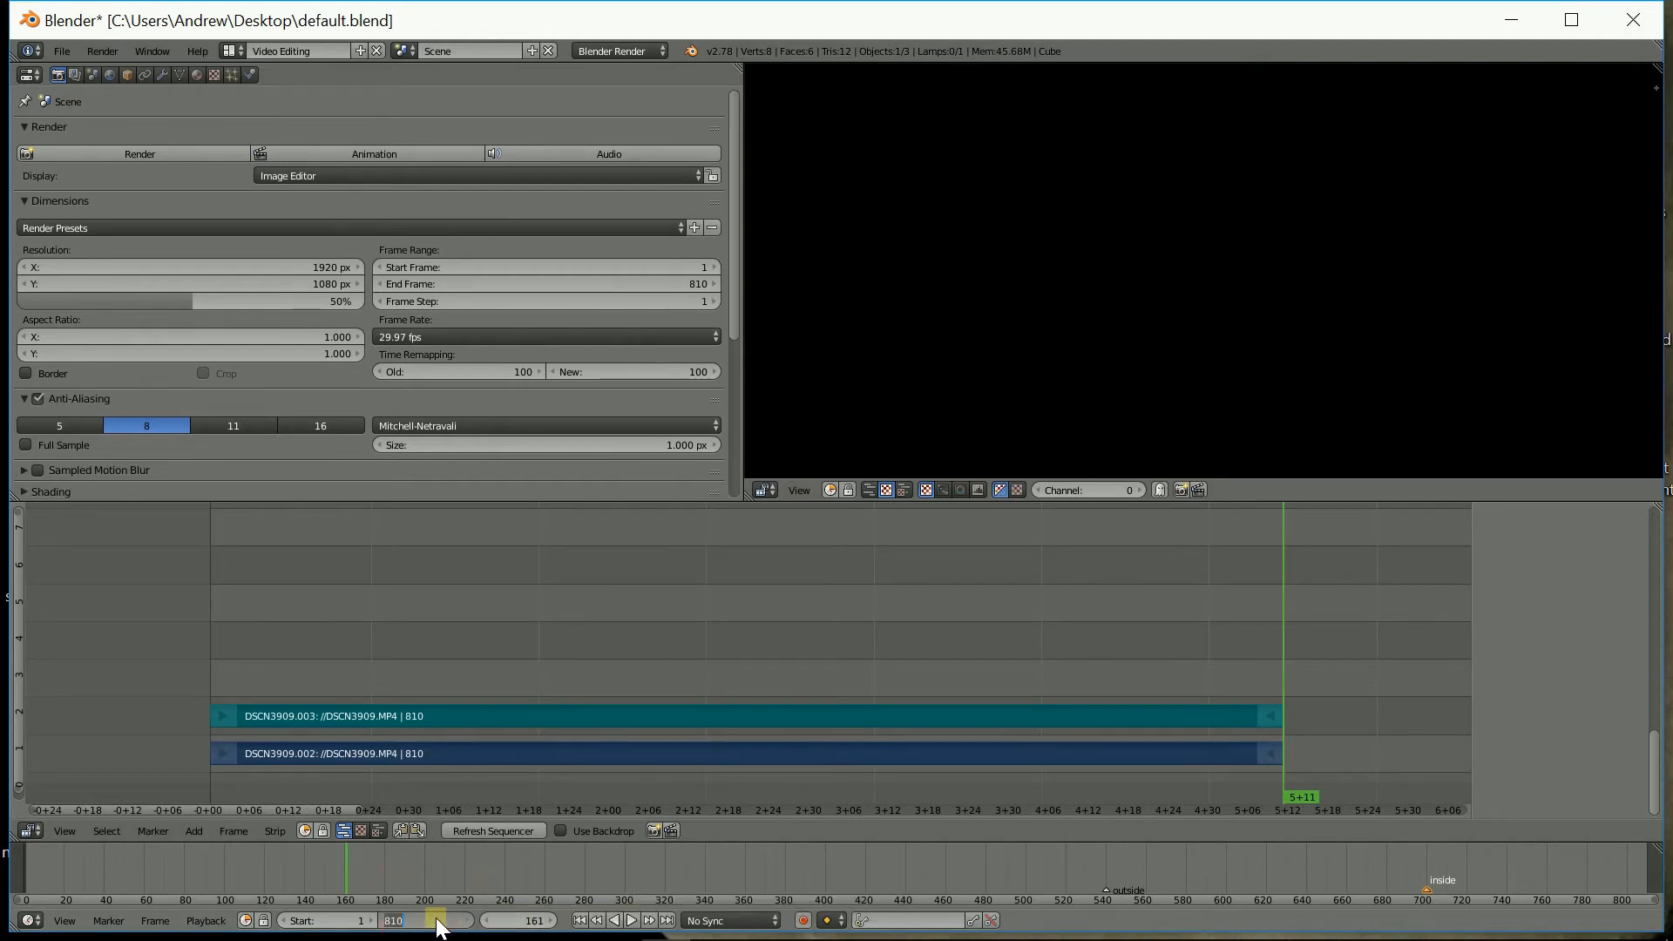
{"action": "type", "text": "161"}
{"action": "key", "text": "Return"}
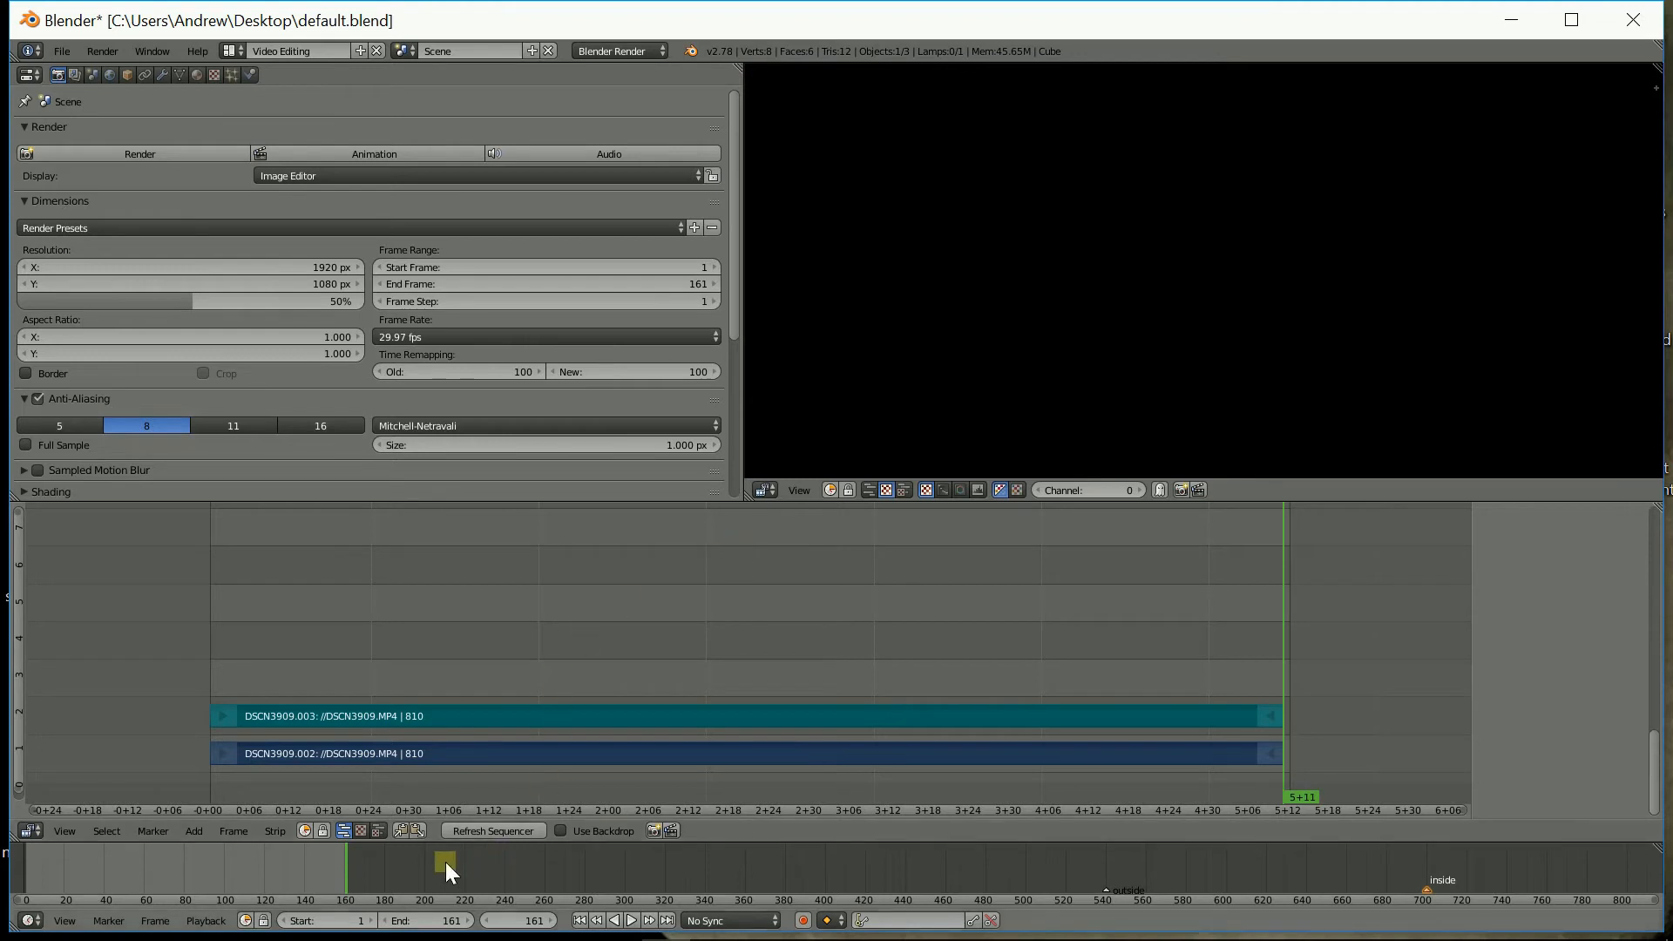
{"action": "left_click", "coordinate": [579, 921]}
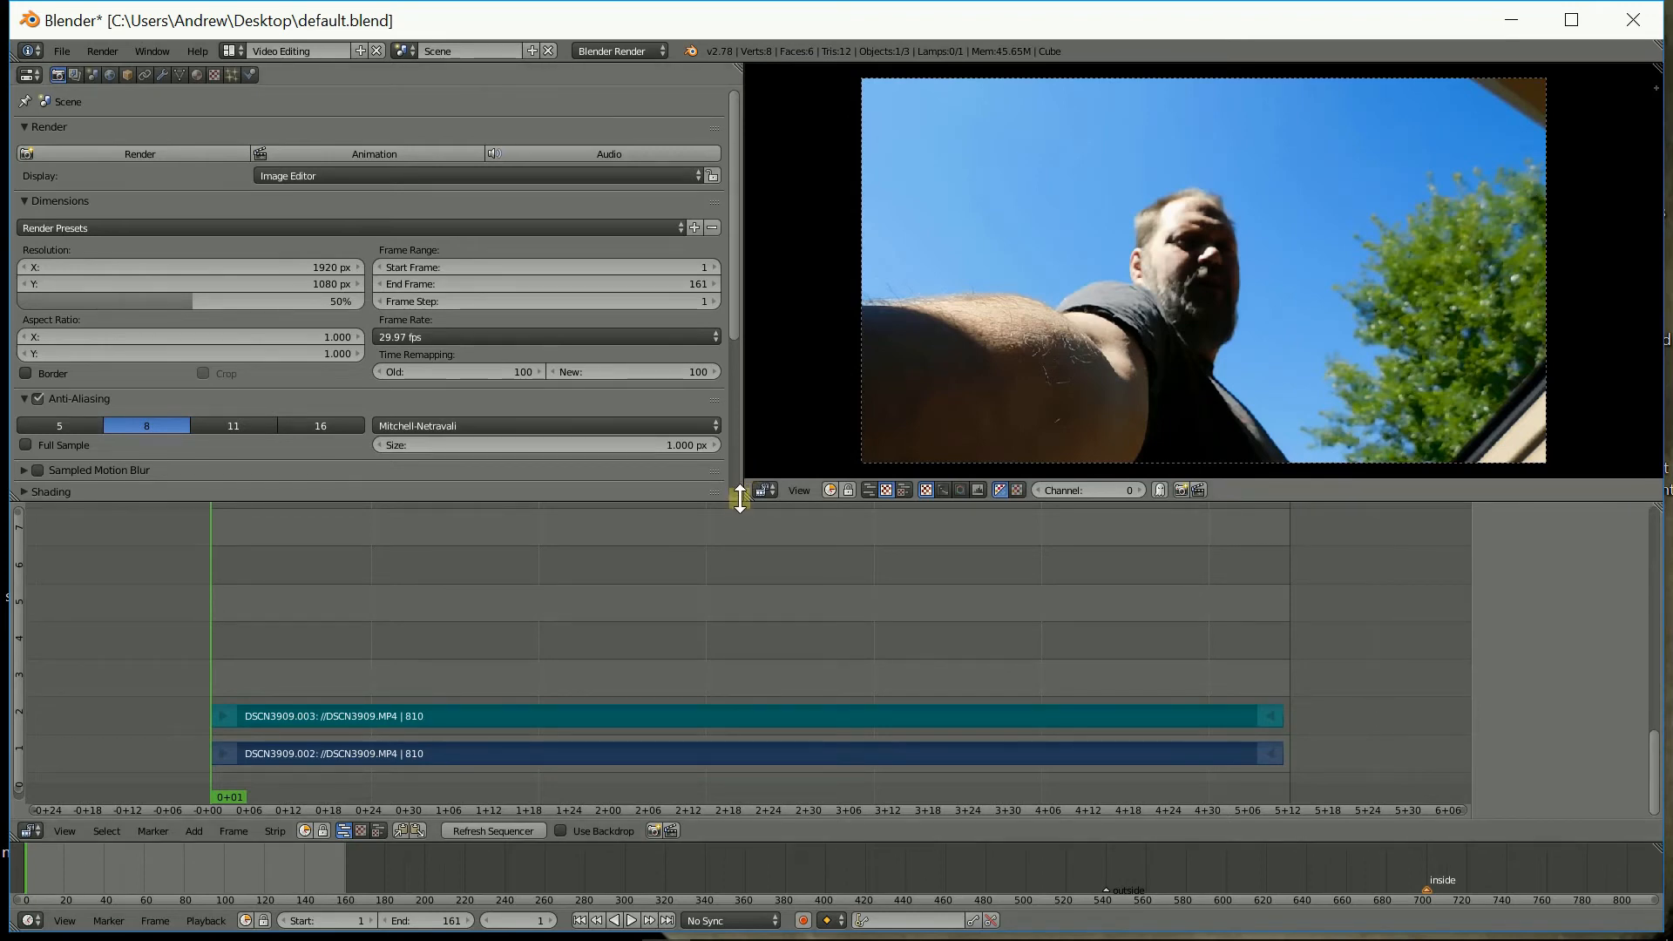
Step: Enlarge the render properties area in width and height and set the render resolution percentage to 100%
{"action": "left_click_drag", "start_coordinate": [741, 501], "coordinate": [740, 761]}
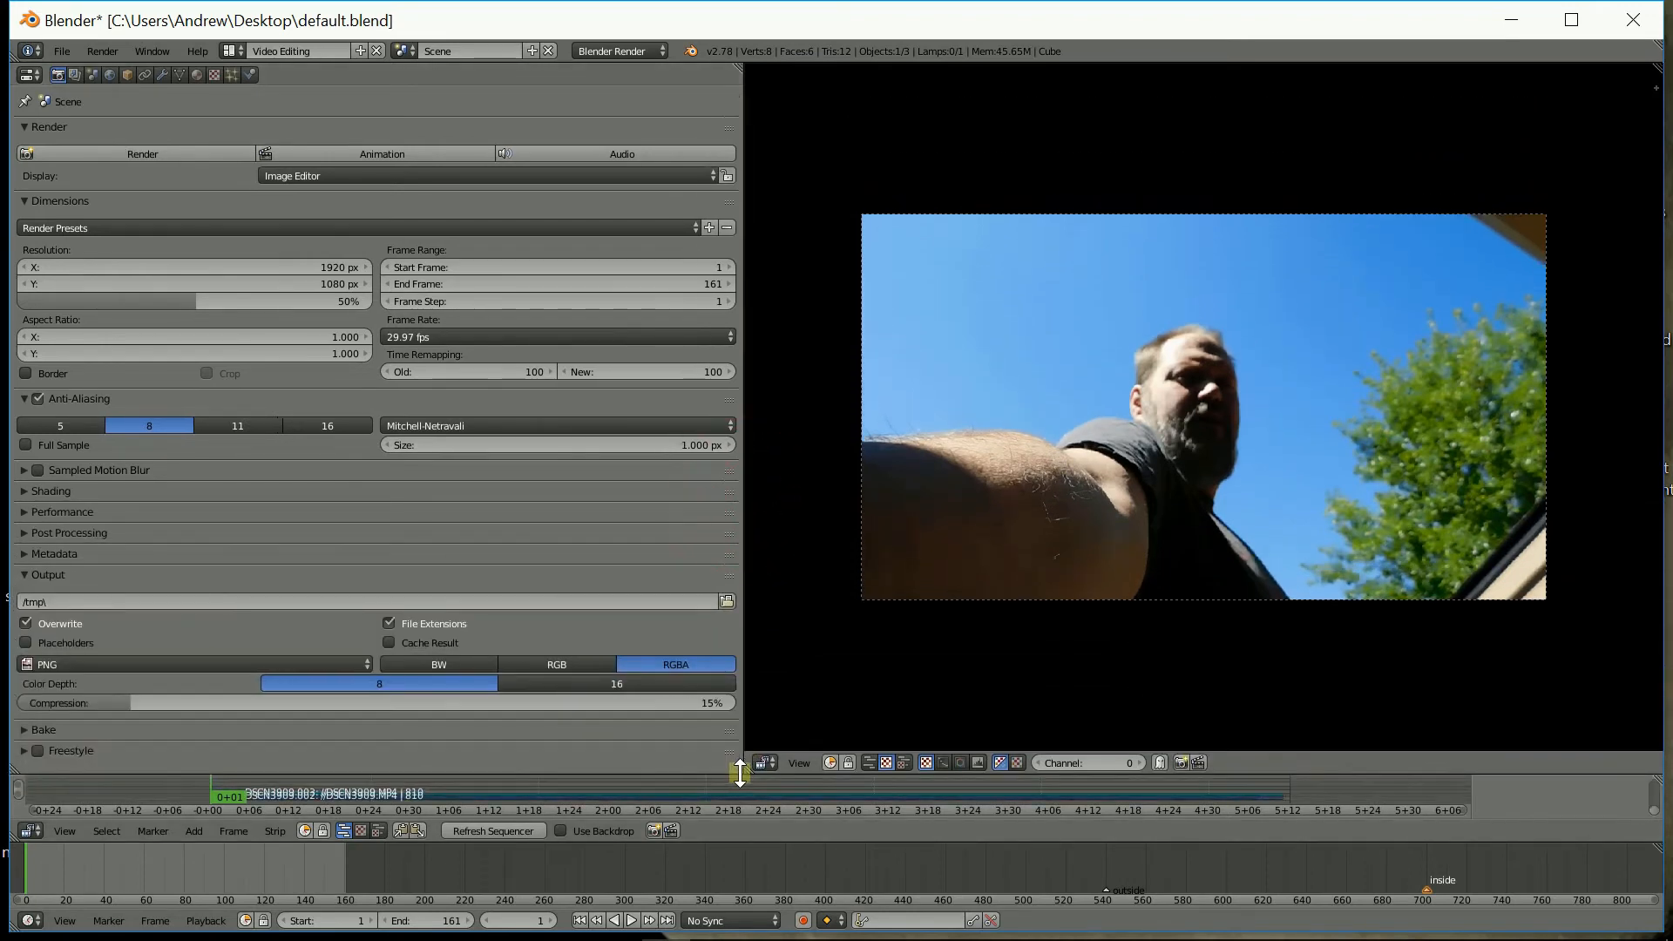
{"action": "left_click_drag", "start_coordinate": [741, 647], "coordinate": [1284, 652]}
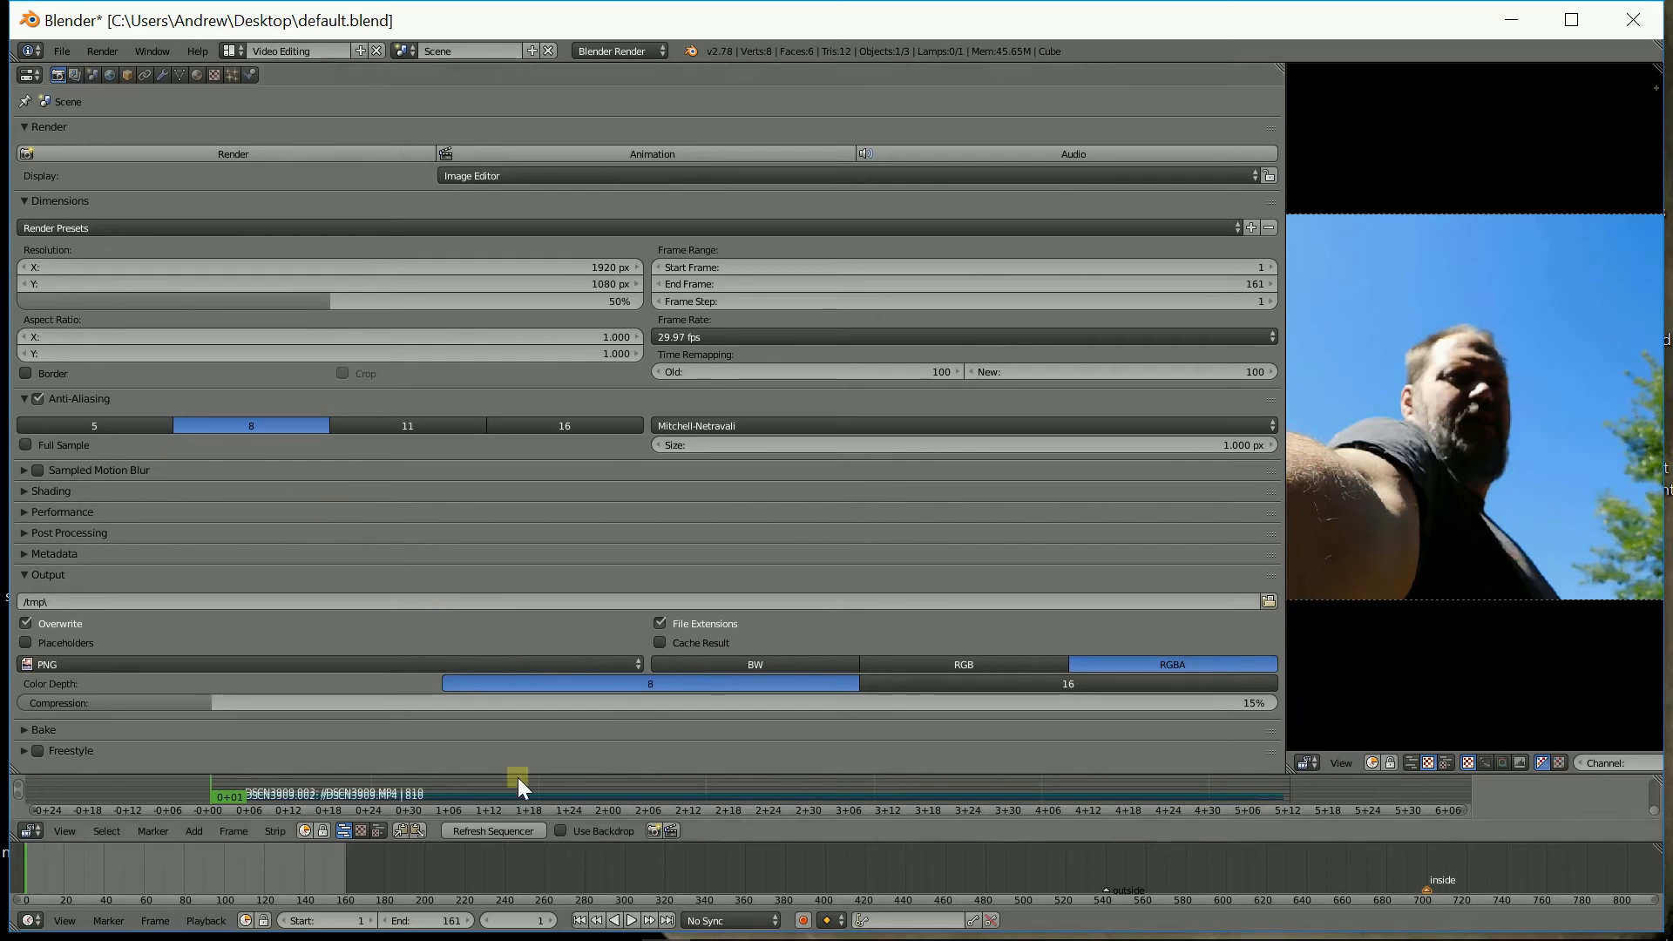
{"action": "left_click_drag", "start_coordinate": [553, 774], "coordinate": [534, 603]}
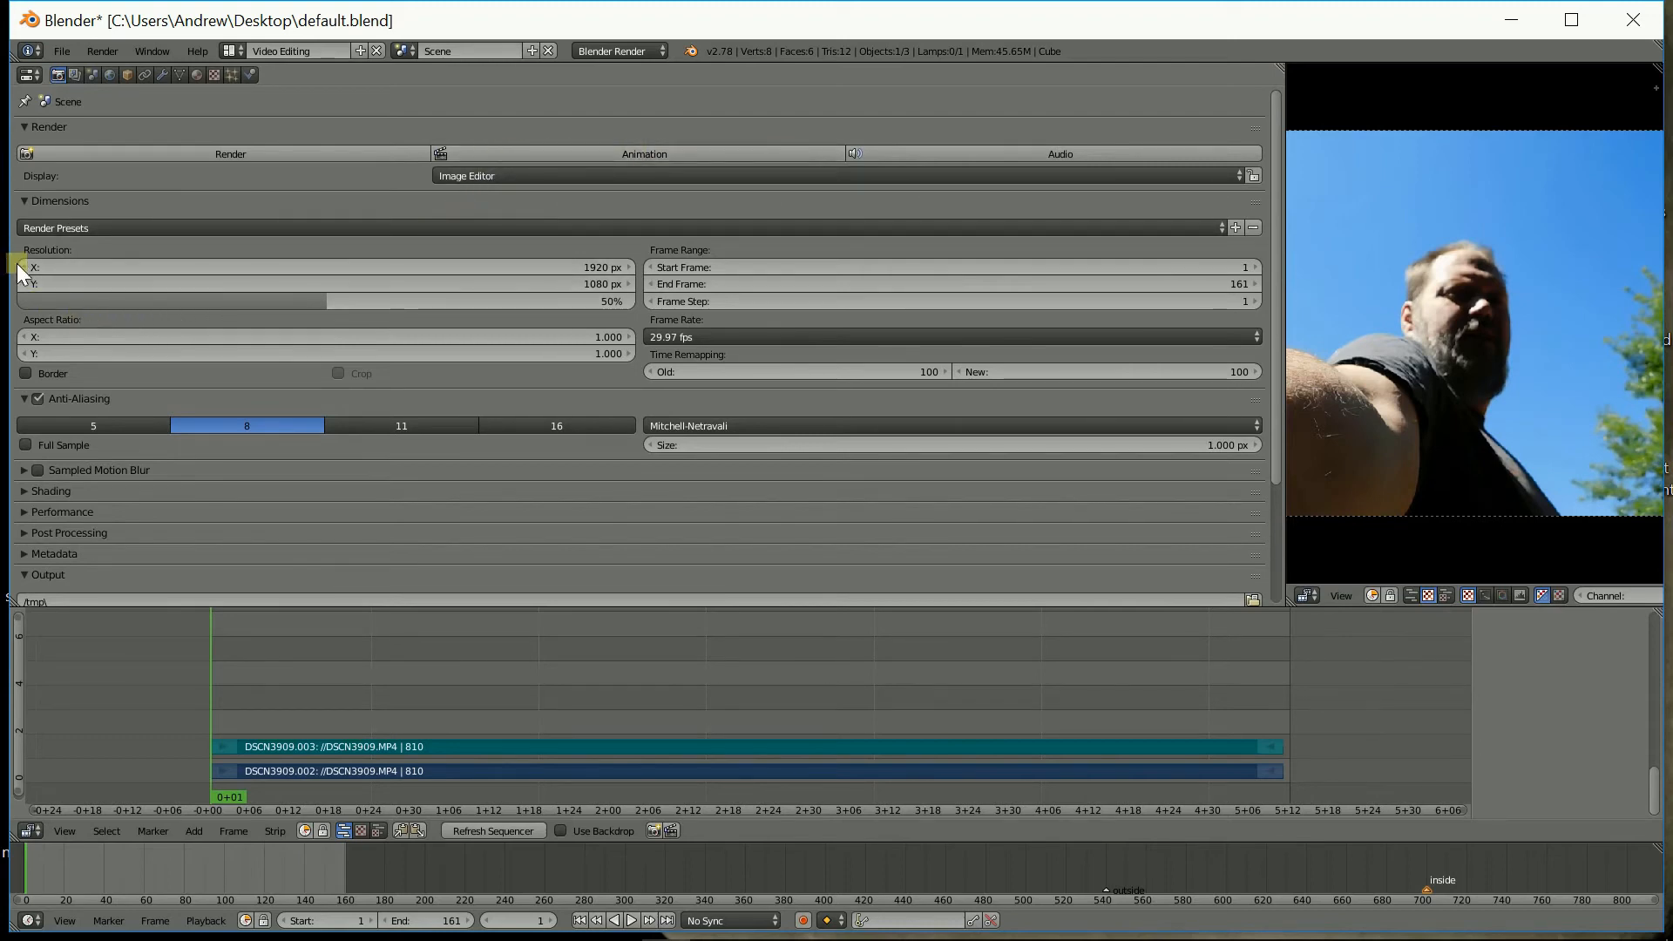
{"action": "left_click_drag", "start_coordinate": [24, 303], "coordinate": [379, 319]}
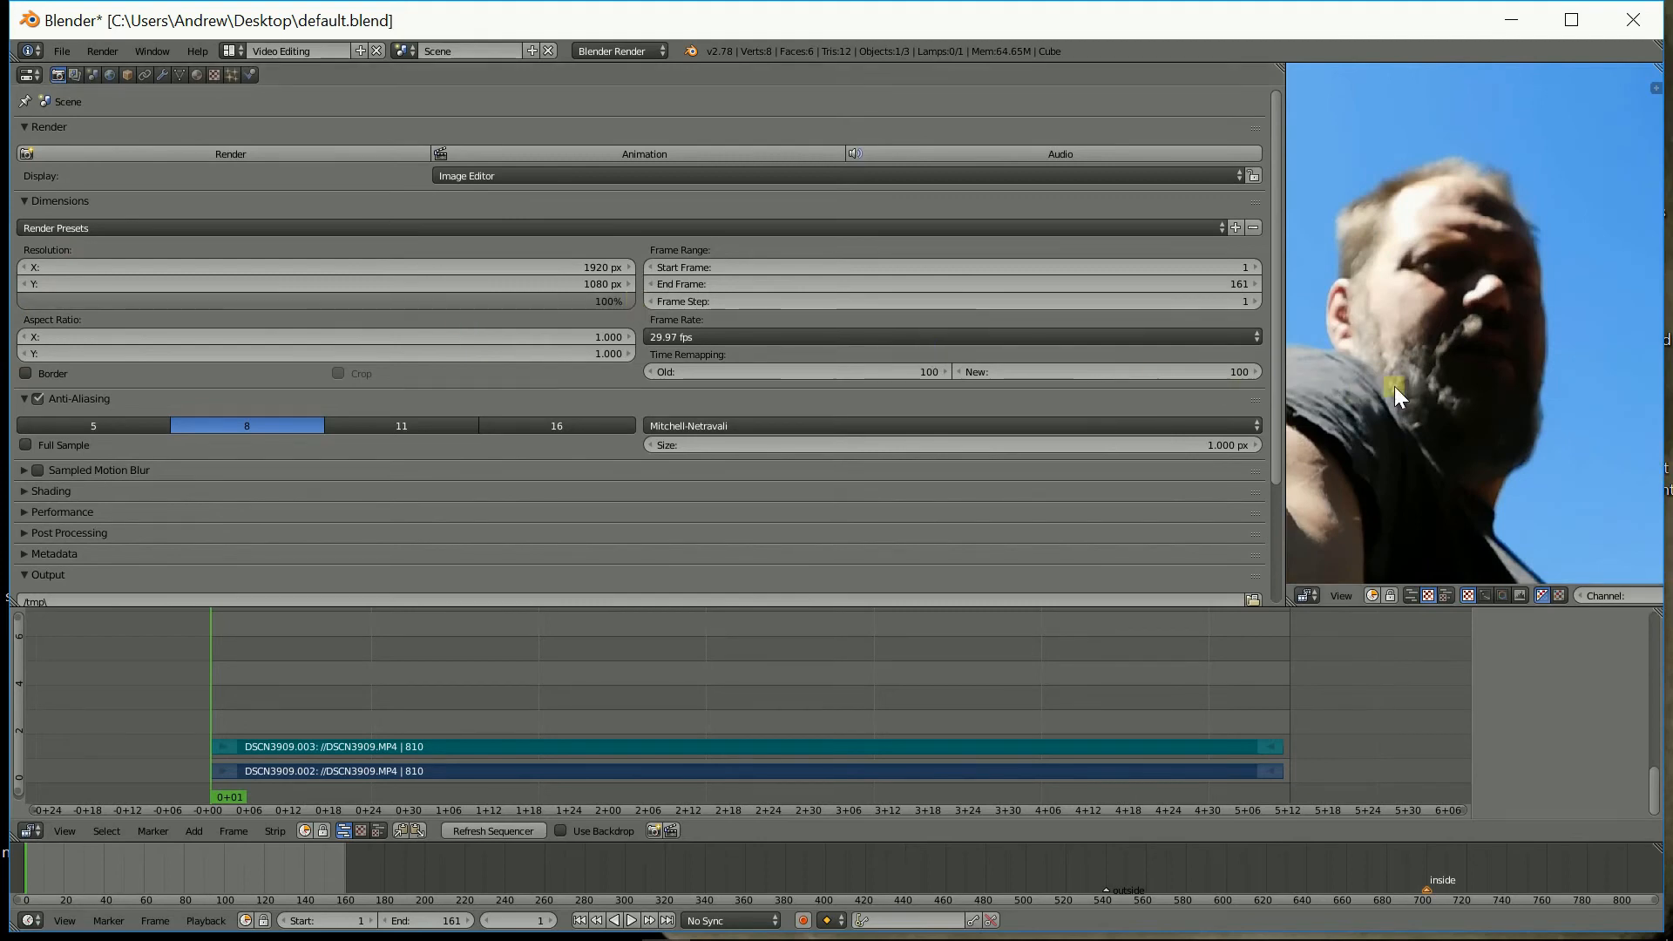
Step: Fit the whole video frame inside the preview area and set the render resolution percentage to 100%
{"action": "scroll", "coordinate": [1402, 385], "scroll_direction": "down", "scroll_amount": 1}
{"action": "scroll", "coordinate": [1401, 385], "scroll_direction": "down", "scroll_amount": 4}
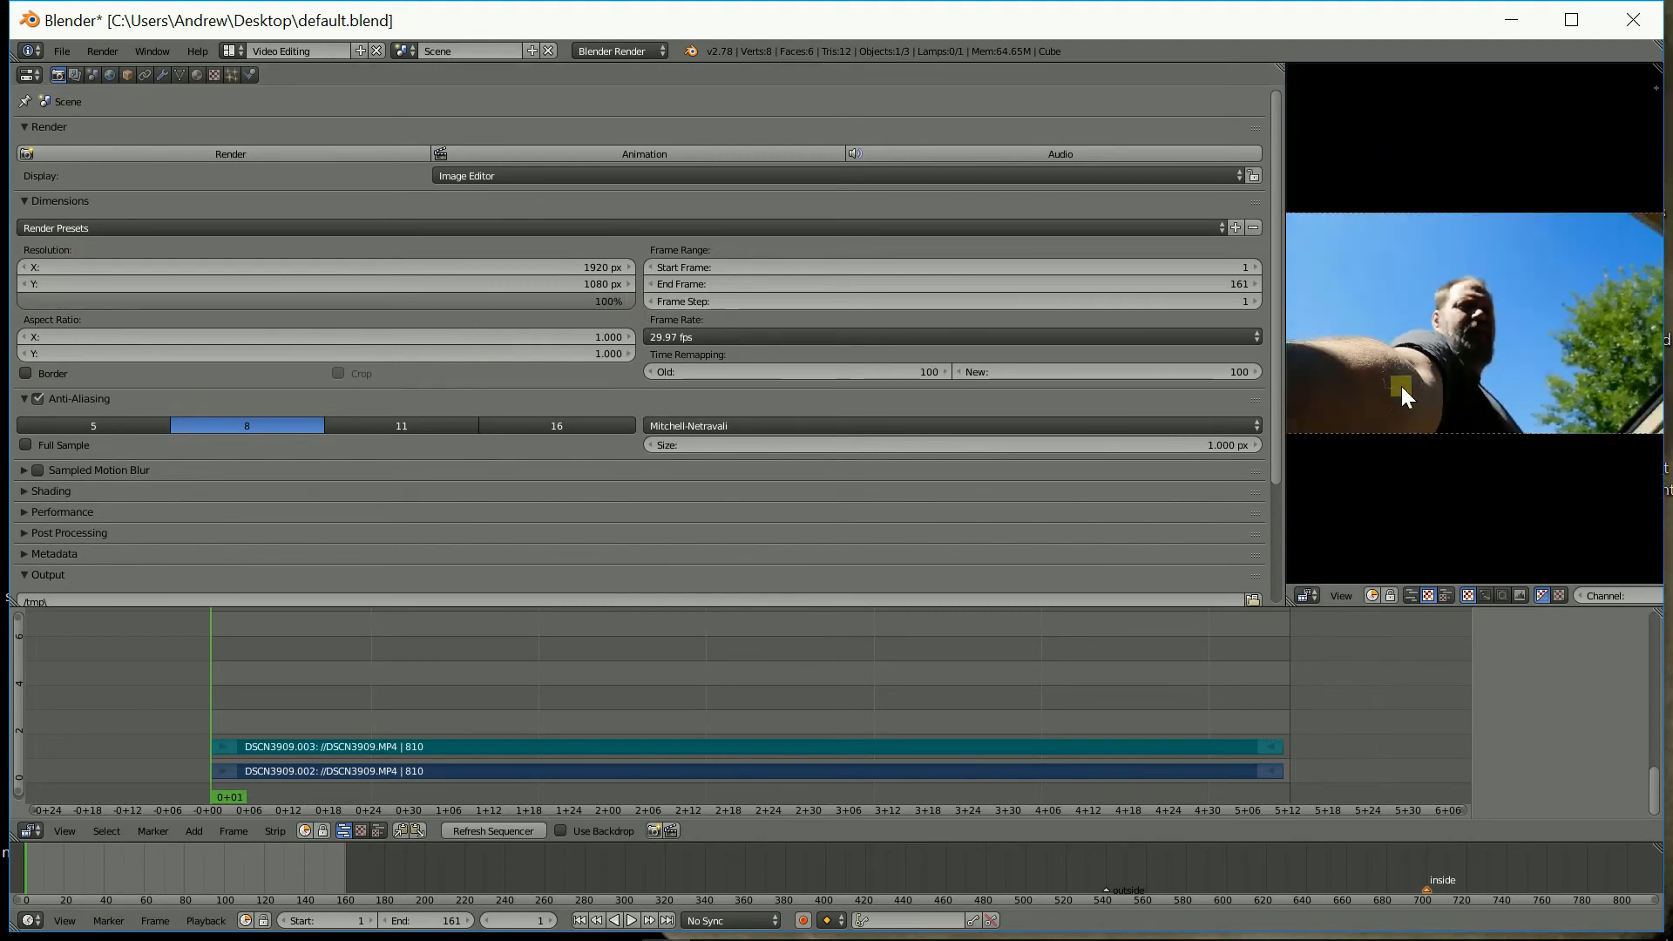
{"action": "left_click_drag", "start_coordinate": [404, 301], "coordinate": [636, 301]}
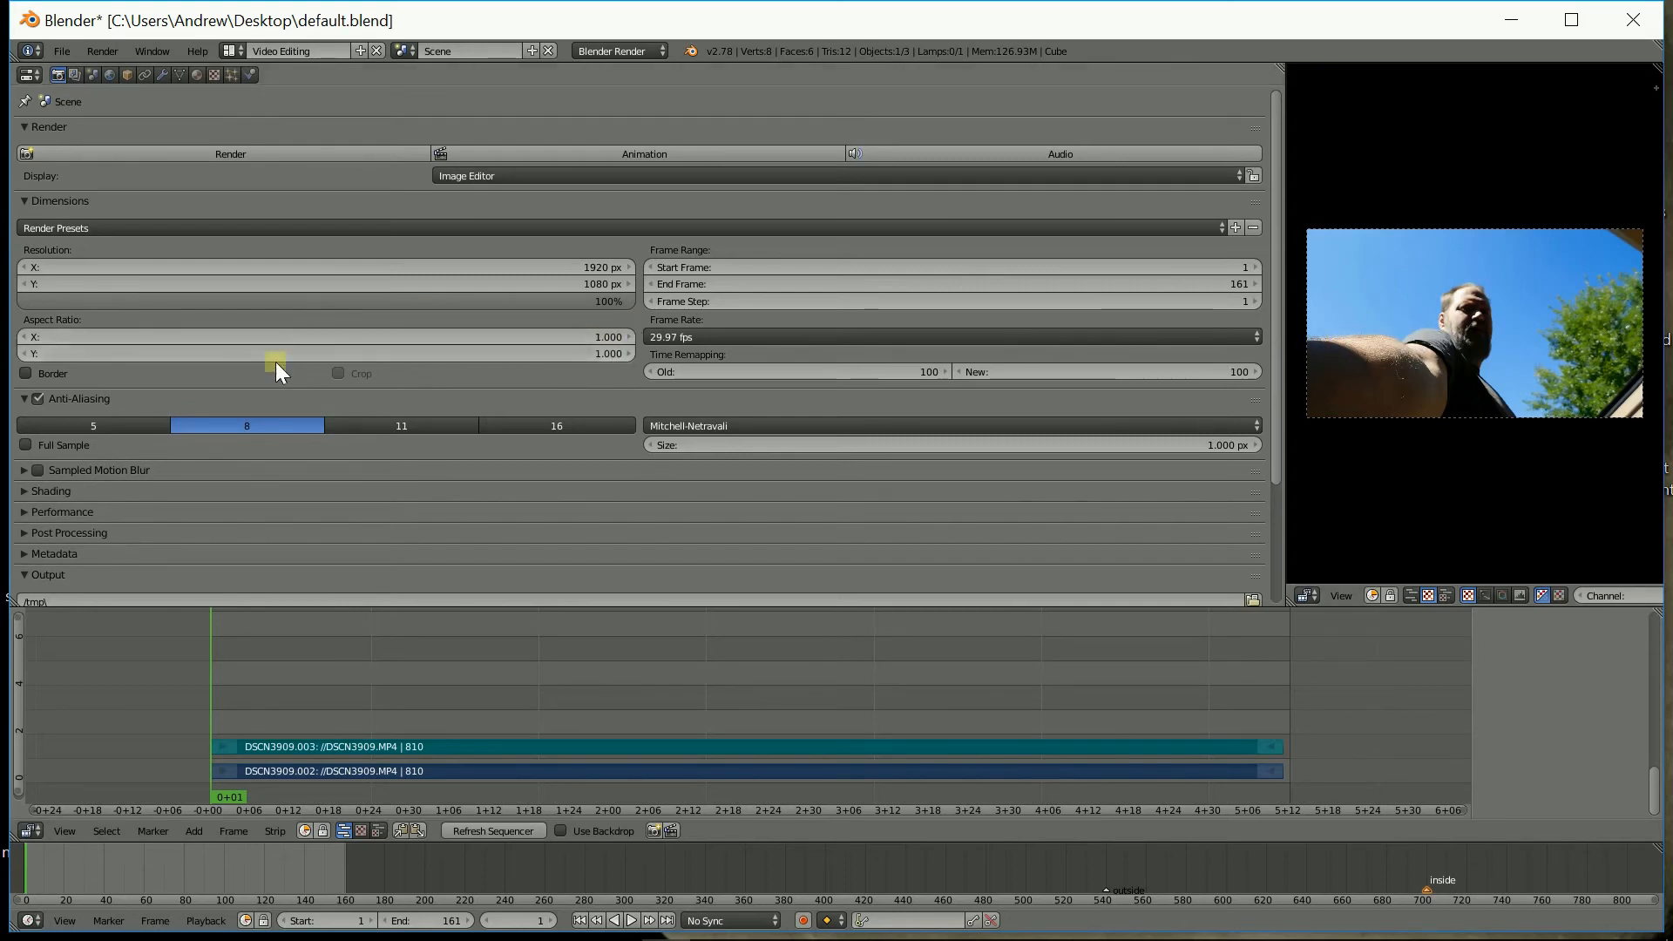
Step: Set the render output file format to the H.264 movie format
{"action": "scroll", "coordinate": [289, 463], "scroll_direction": "down", "scroll_amount": 2}
{"action": "scroll", "coordinate": [289, 462], "scroll_direction": "down", "scroll_amount": 2}
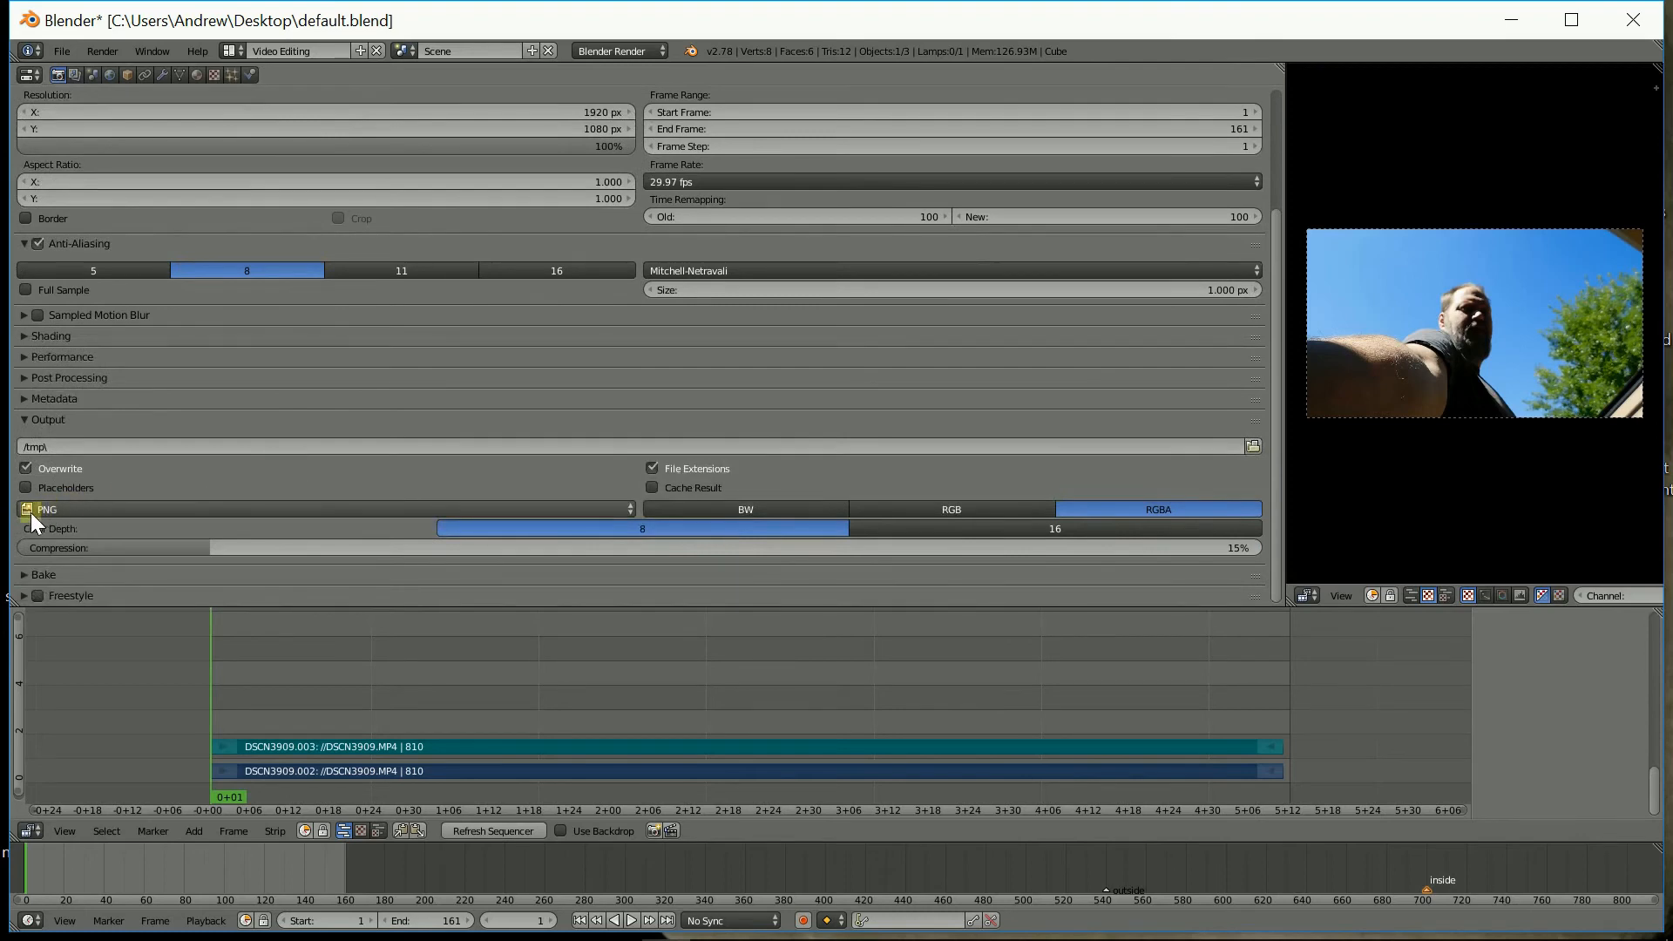
{"action": "left_click", "coordinate": [226, 514]}
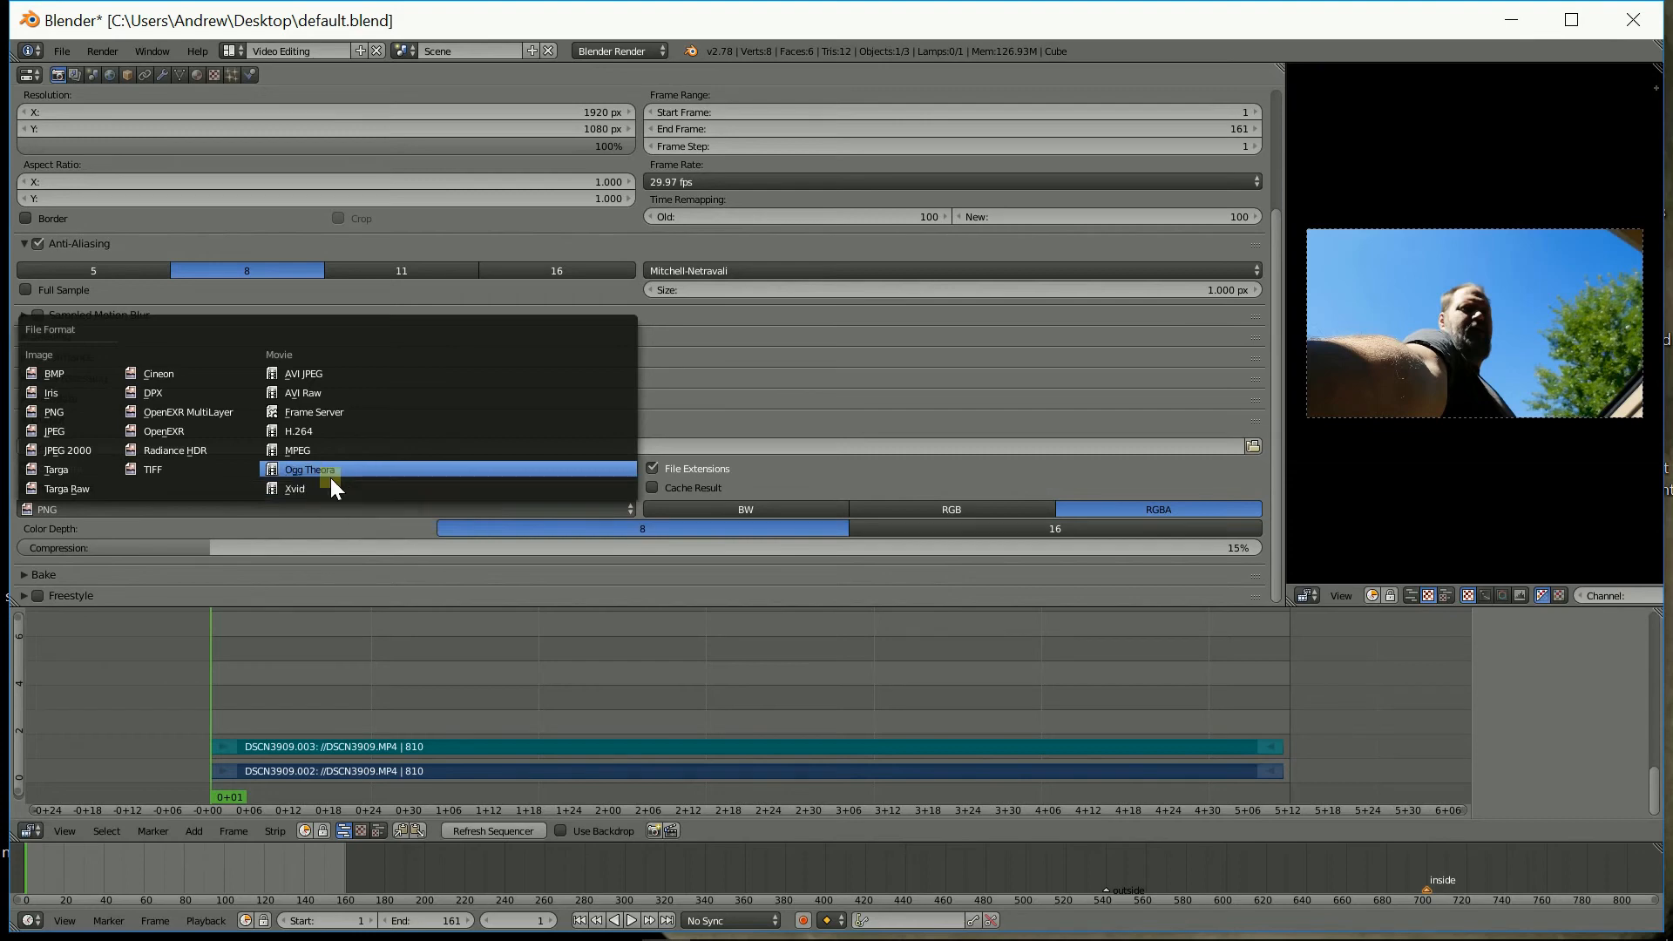
{"action": "left_click", "coordinate": [334, 431]}
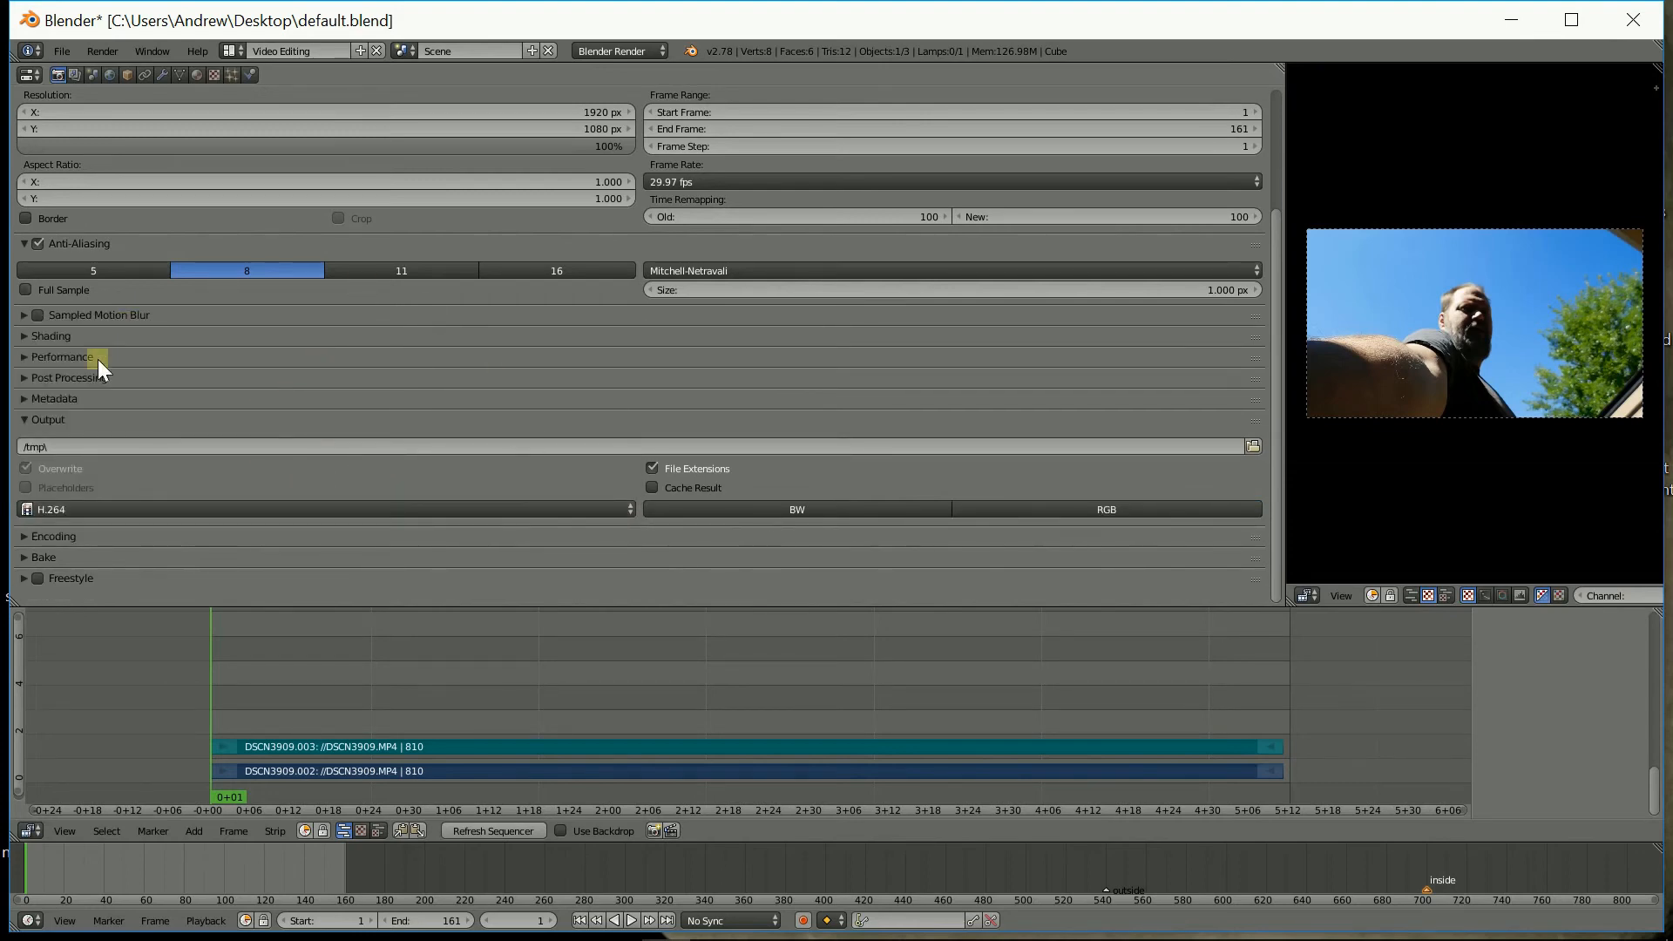
Step: Expand the encoding settings, make room to show them fully, and set the audio codec to MP3
{"action": "left_click", "coordinate": [55, 537]}
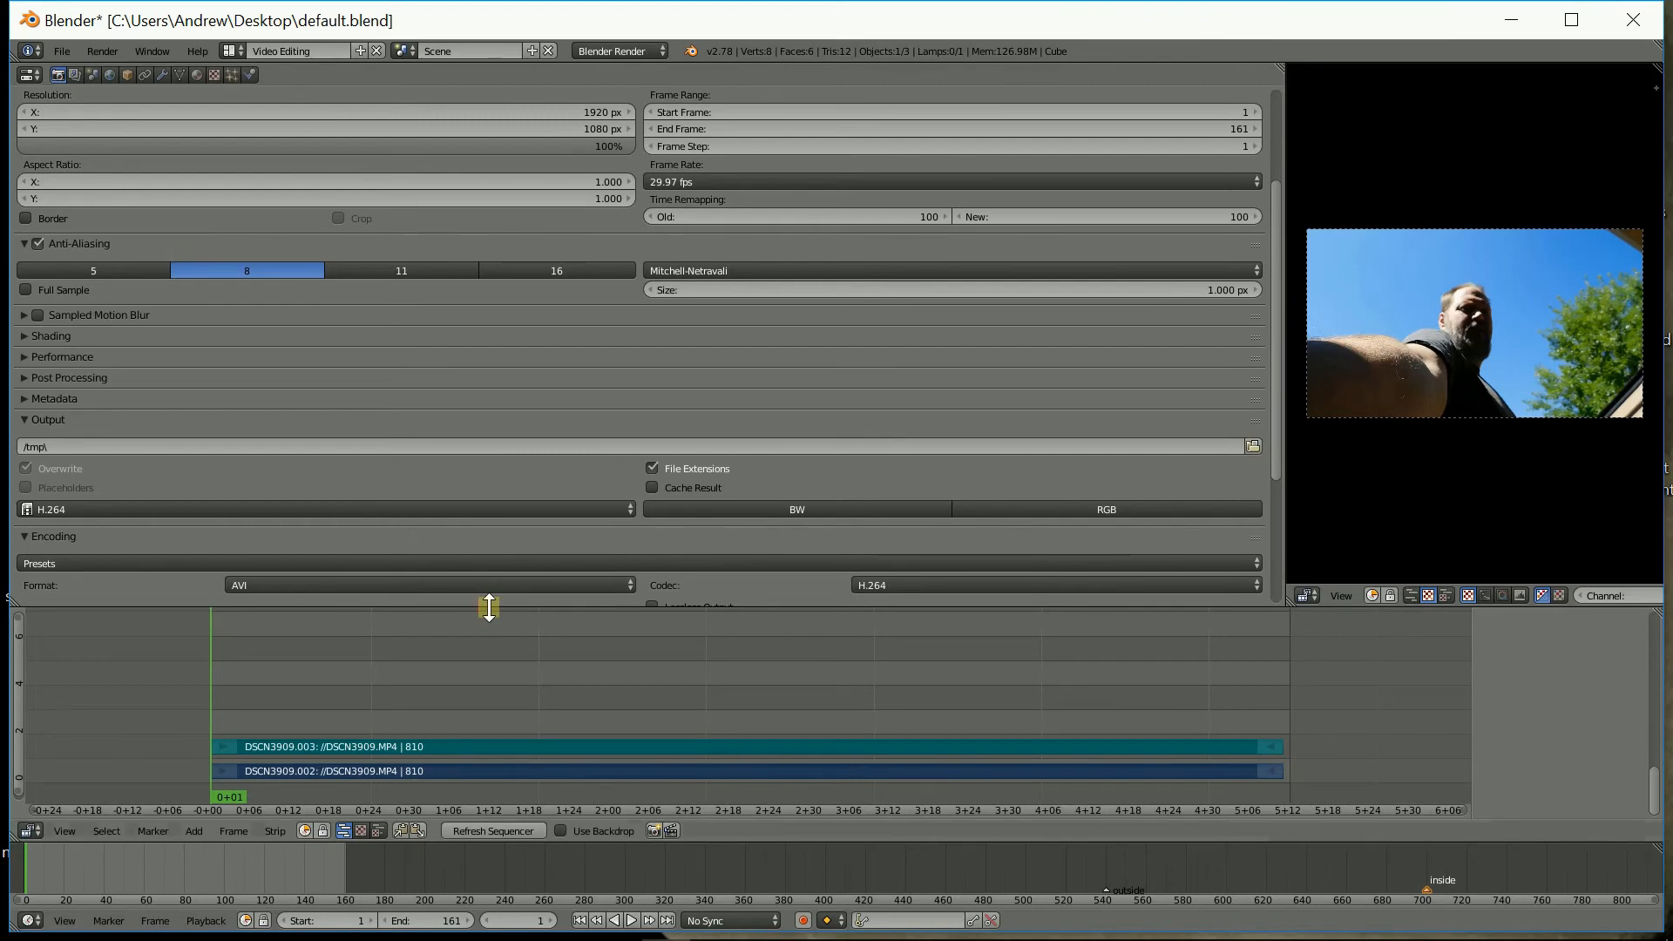
{"action": "left_click_drag", "start_coordinate": [489, 608], "coordinate": [488, 766]}
{"action": "scroll", "coordinate": [509, 471], "scroll_direction": "down", "scroll_amount": 2}
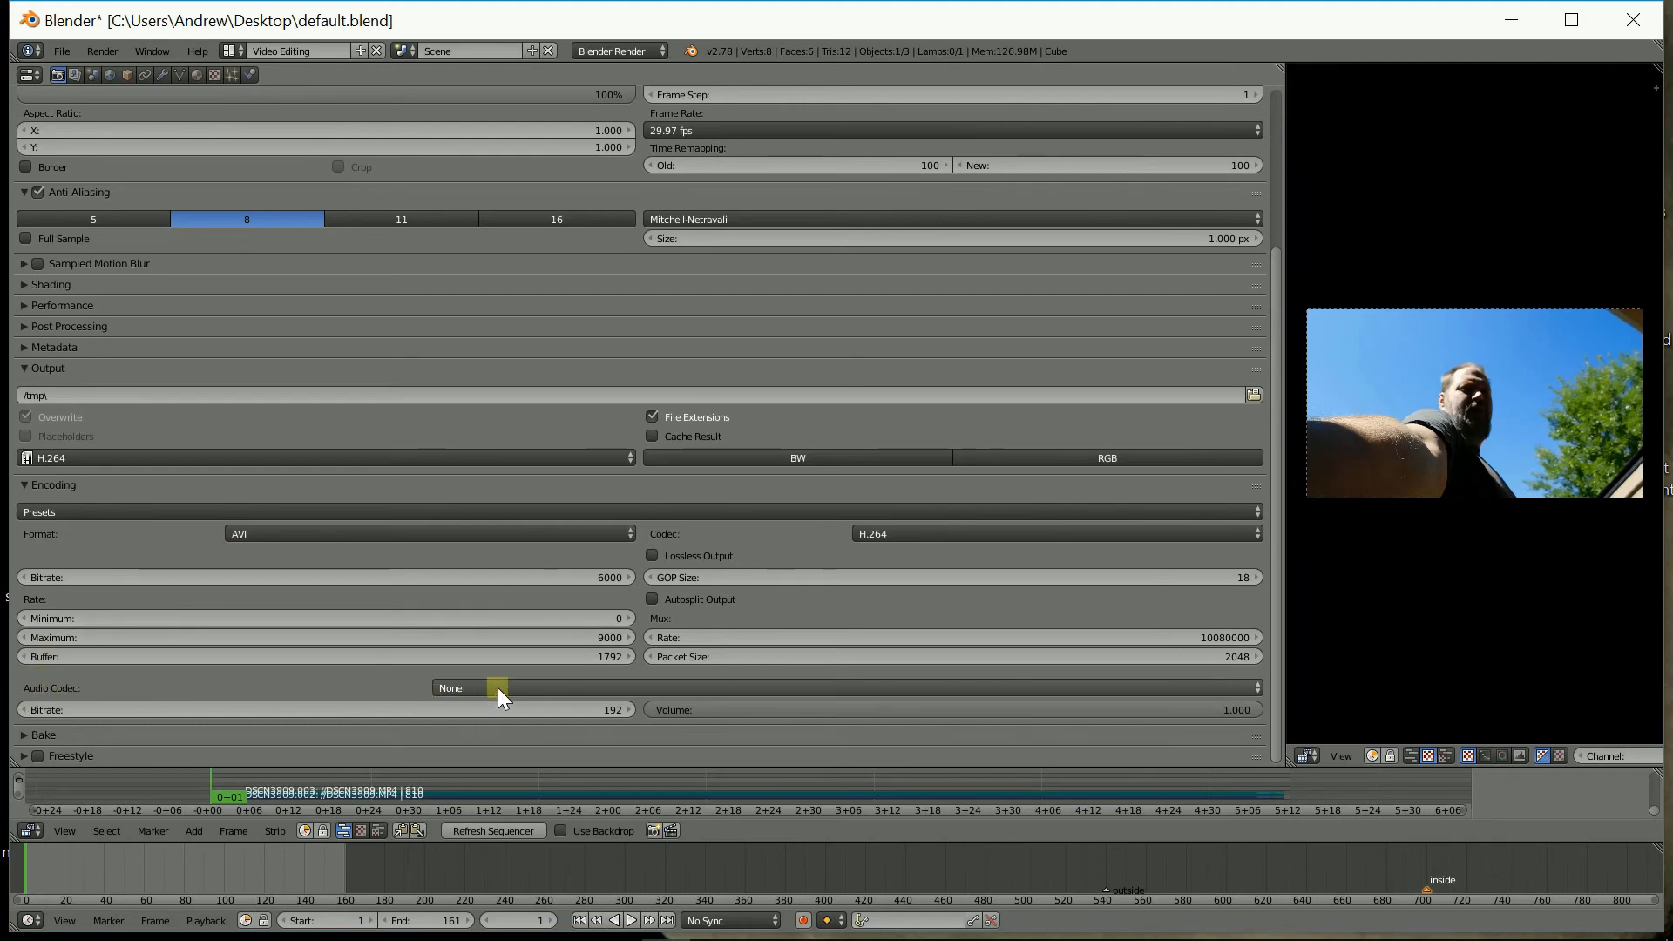
{"action": "left_click", "coordinate": [600, 689]}
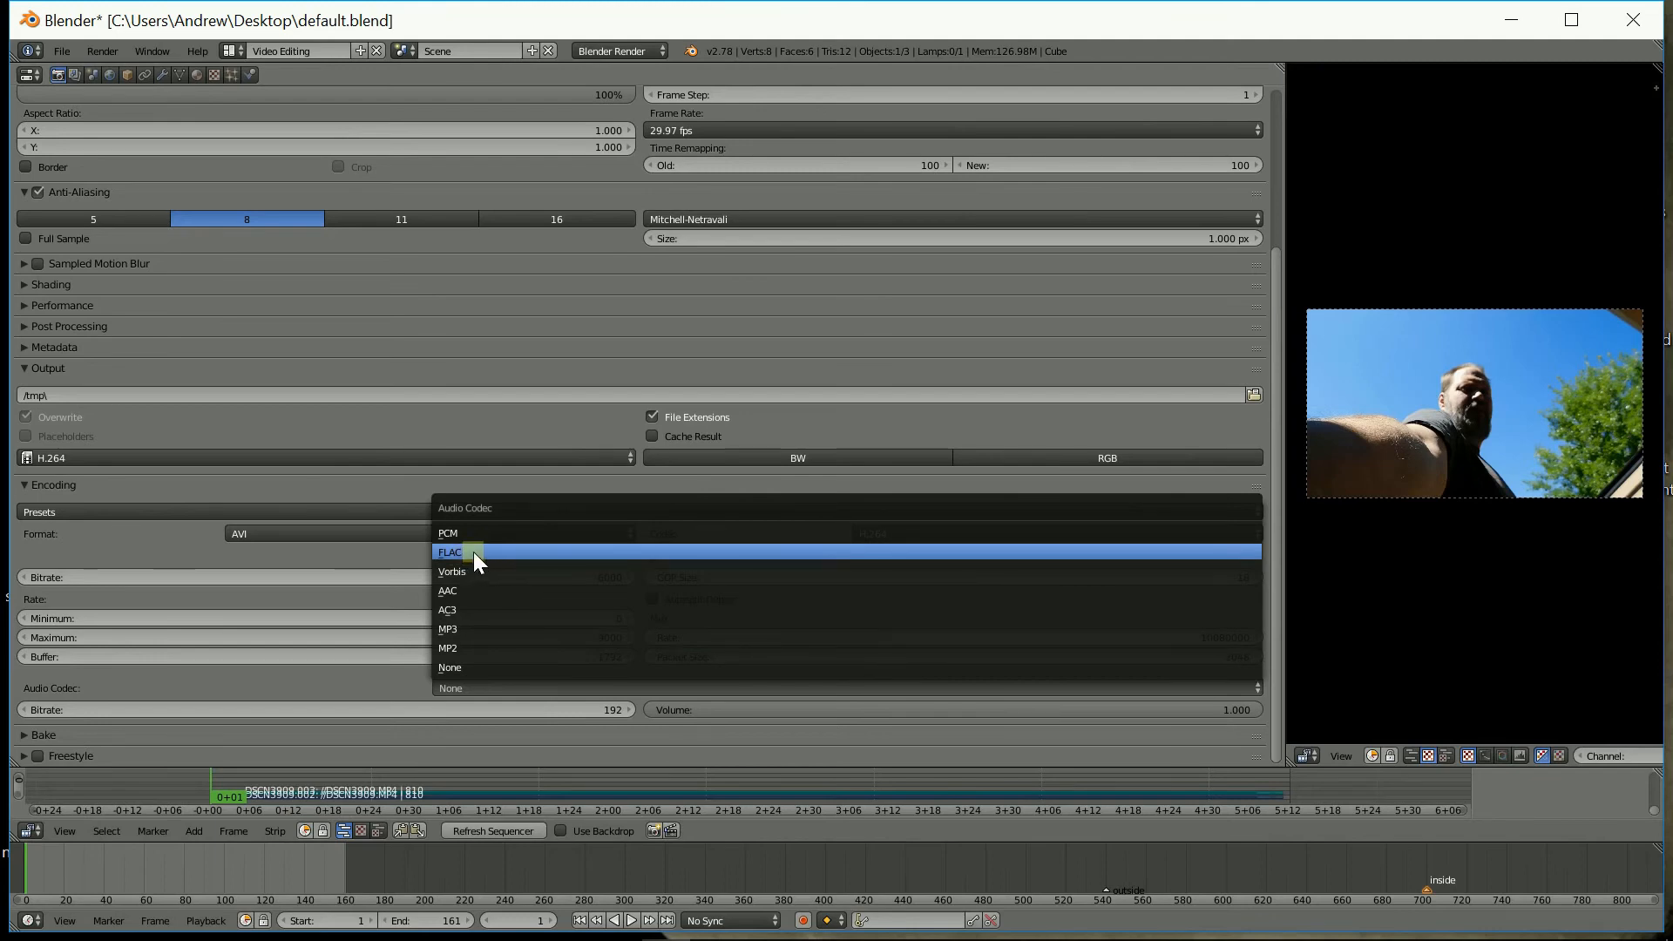
{"action": "left_click", "coordinate": [477, 630]}
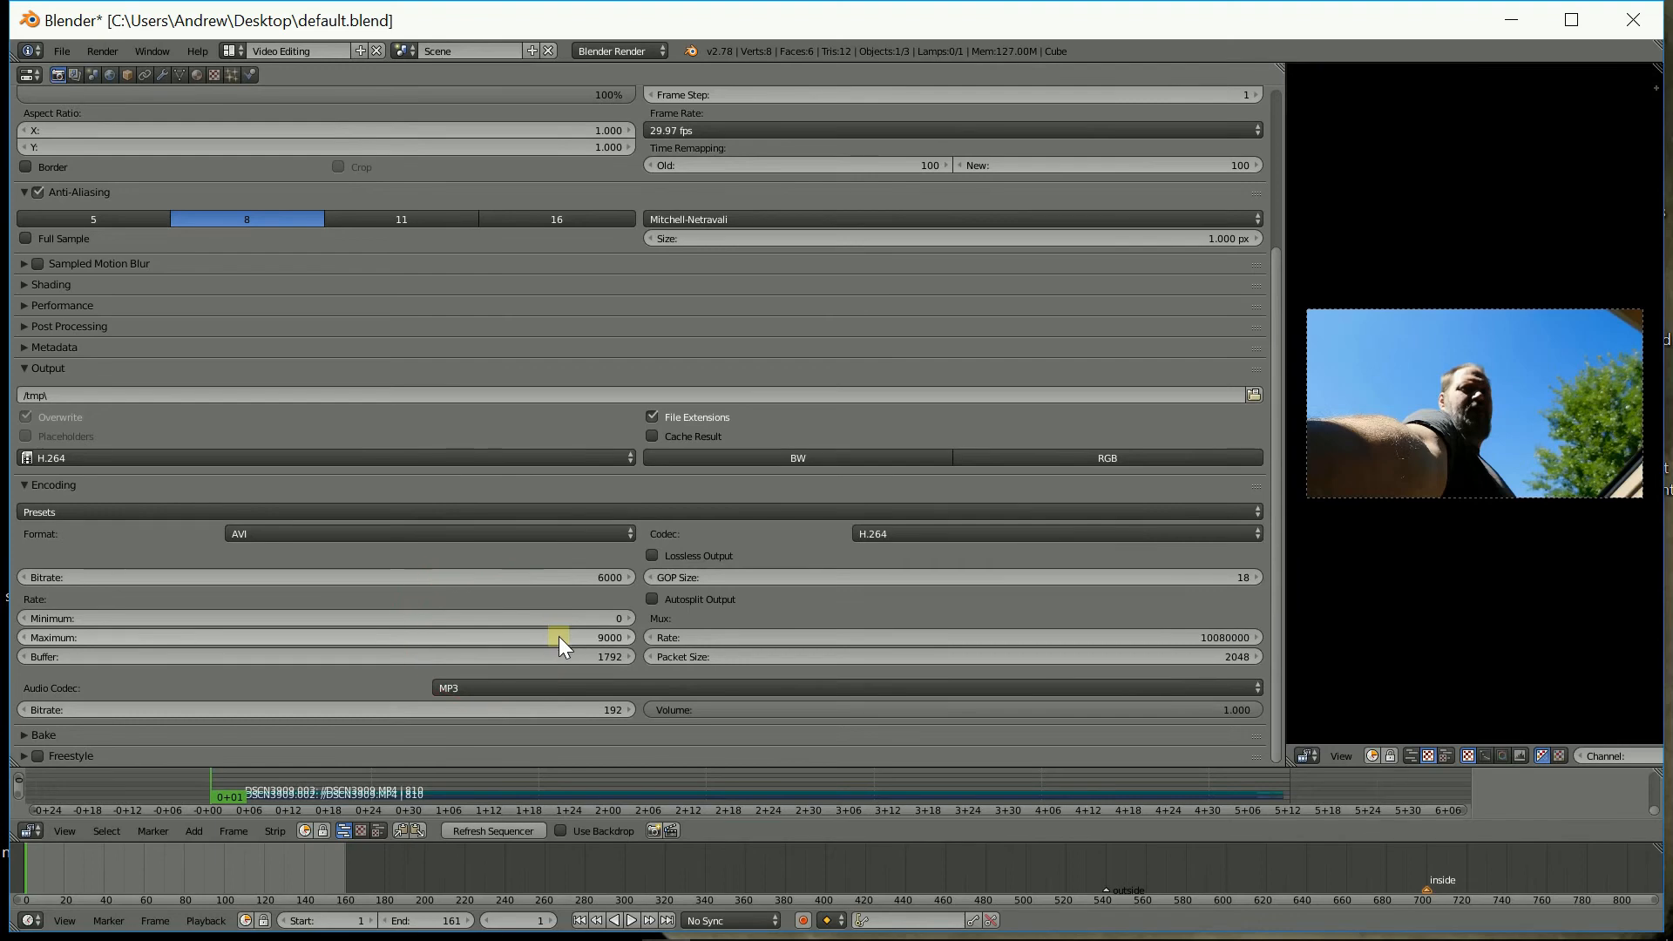
Step: Set the render output location to the Desktop folder with the file name 101.3
{"action": "scroll", "coordinate": [558, 636], "scroll_direction": "up", "scroll_amount": 5}
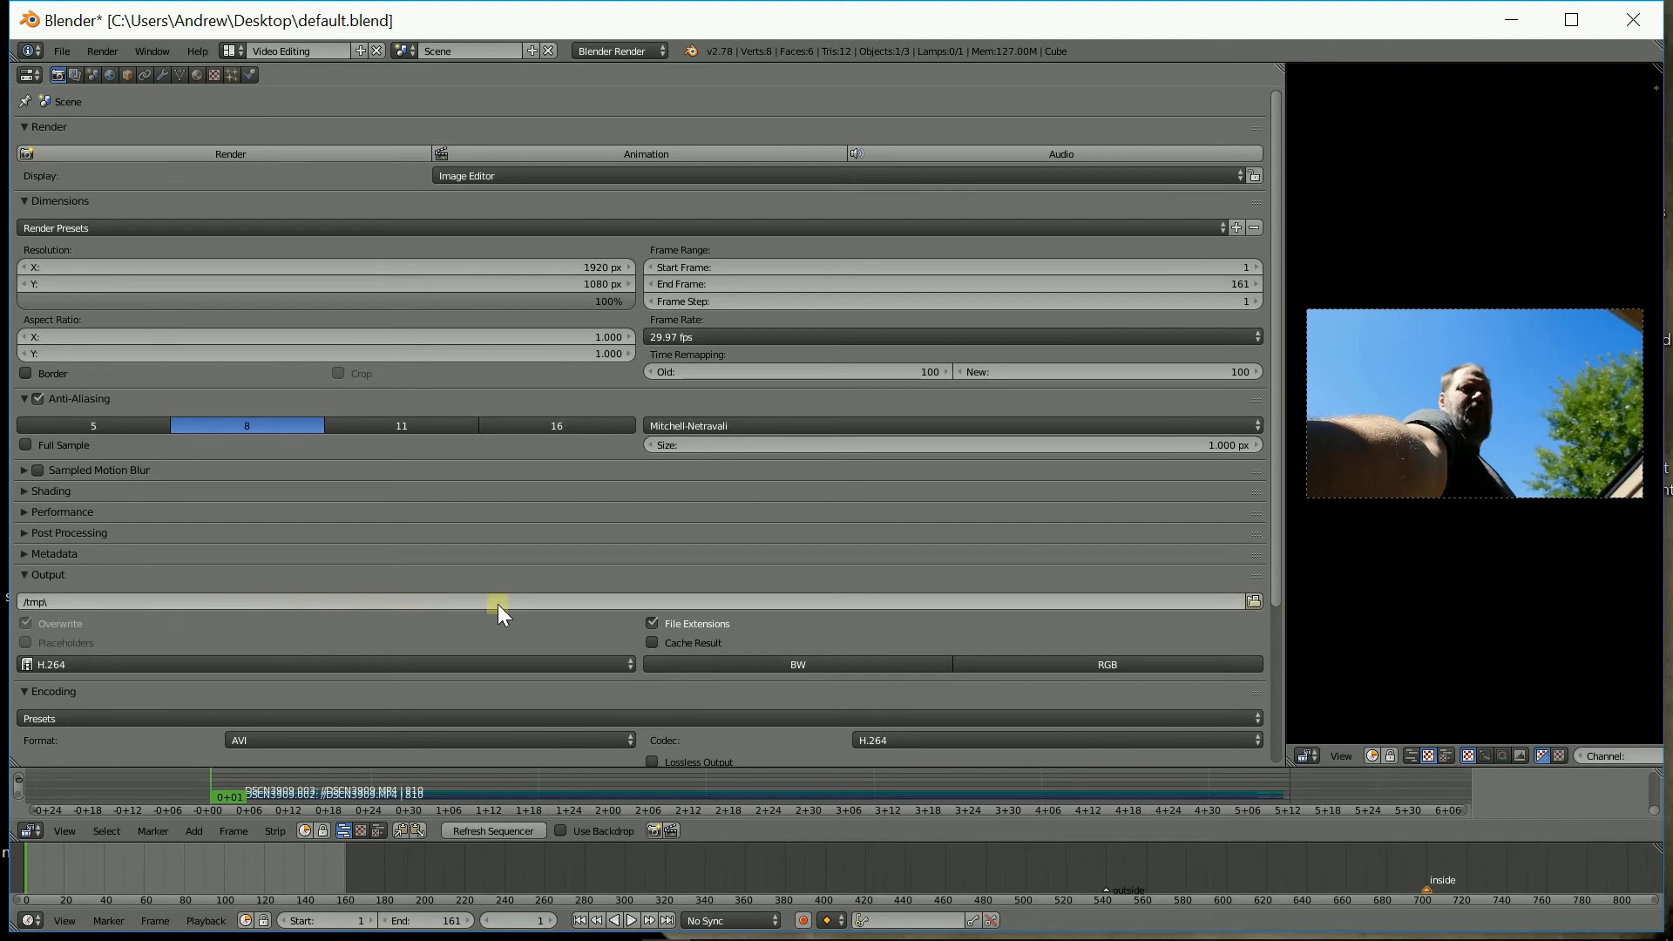
{"action": "left_click", "coordinate": [1256, 601]}
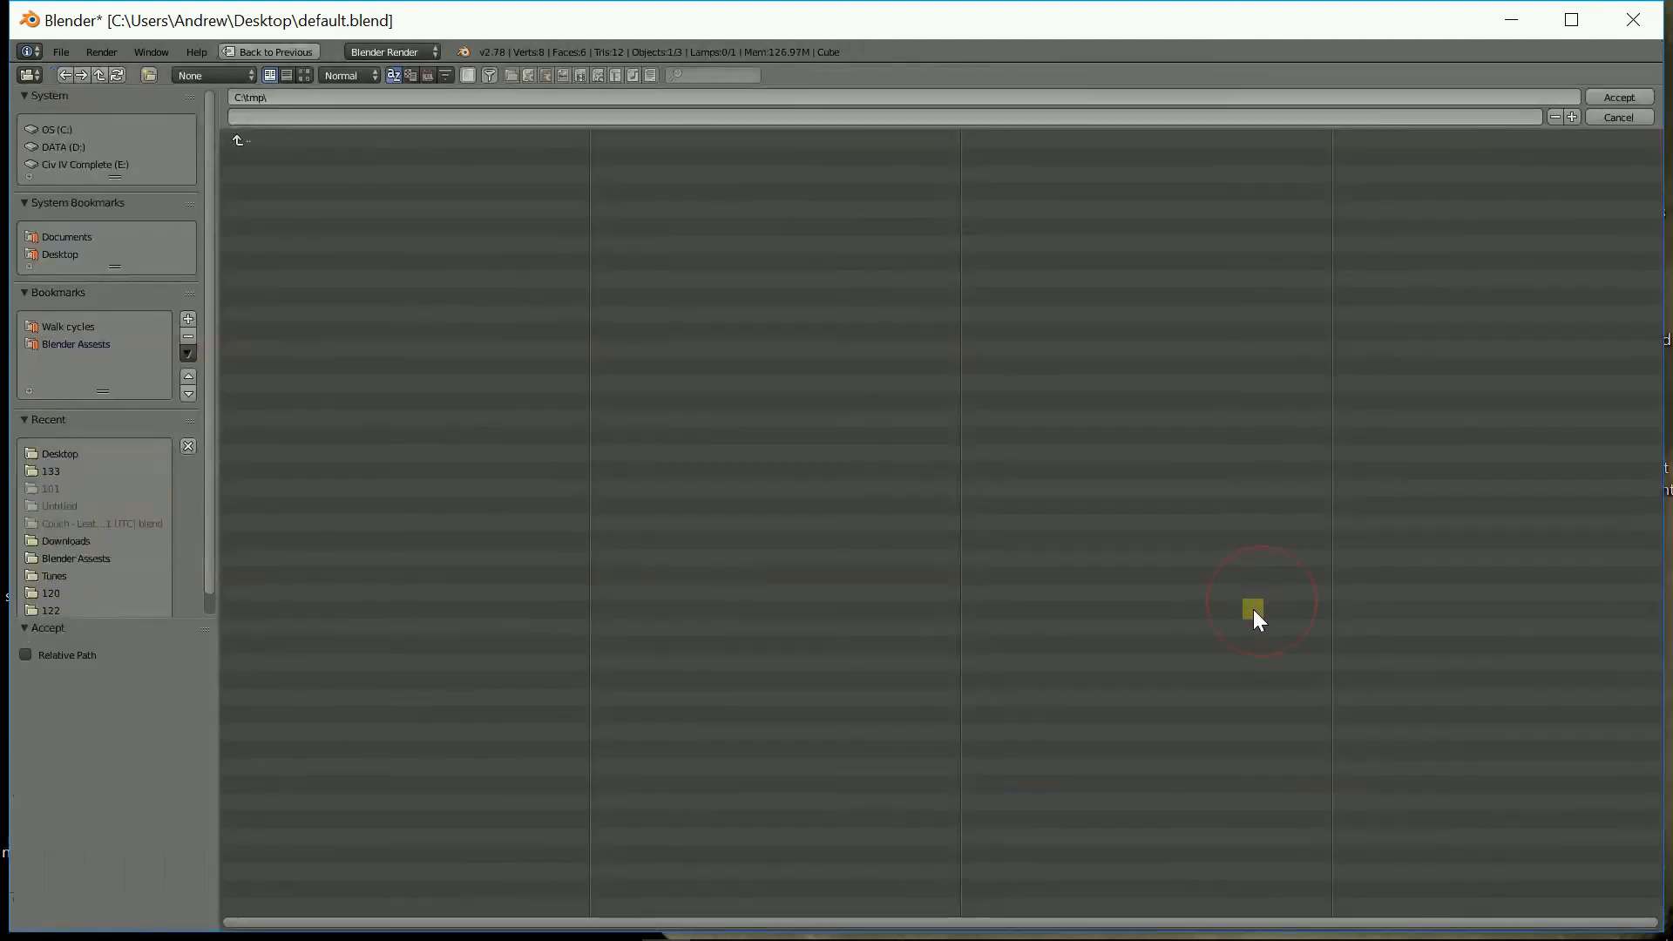
{"action": "left_click", "coordinate": [57, 256]}
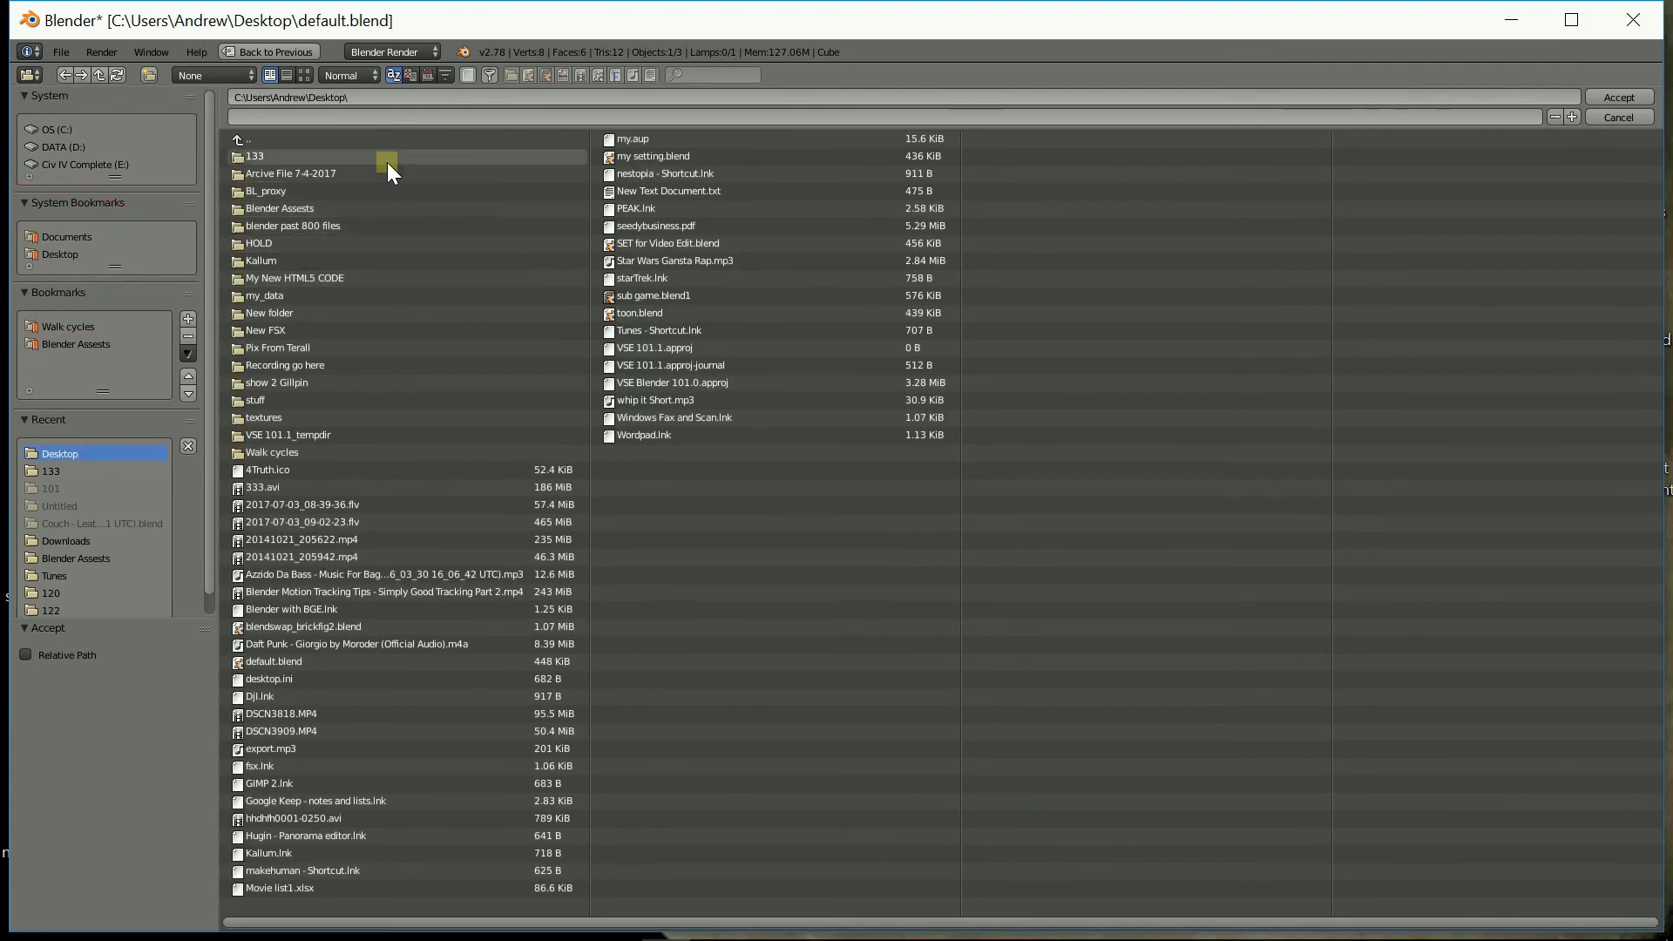
{"action": "left_click", "coordinate": [368, 115]}
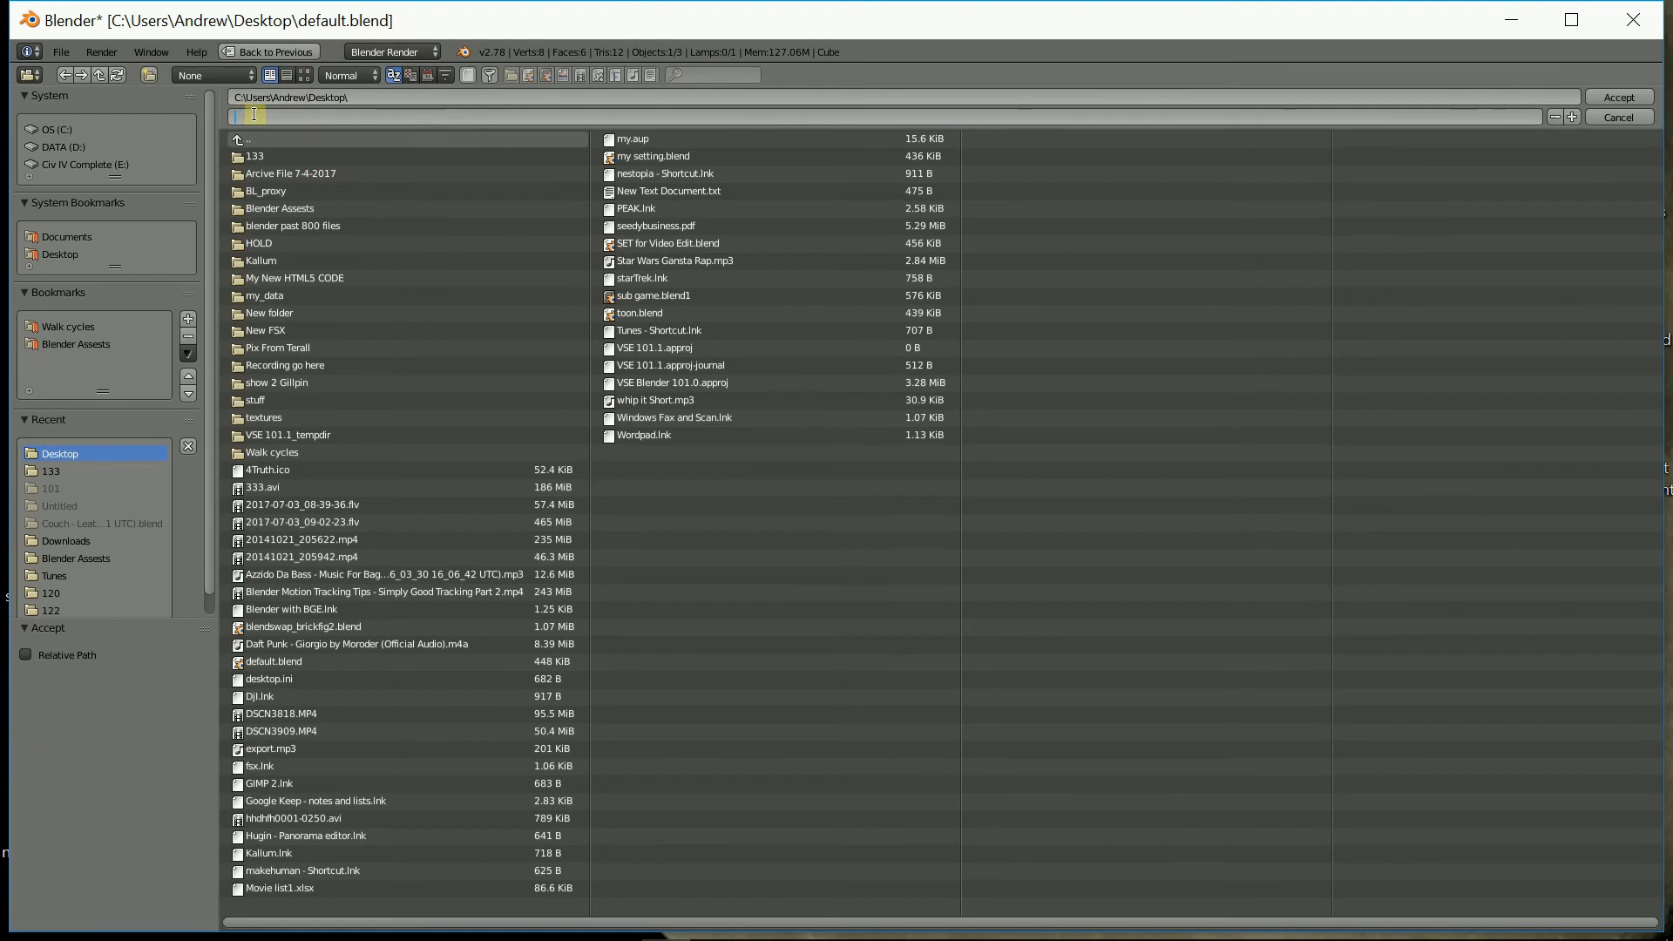
{"action": "type", "text": "10"}
{"action": "type", "text": "1.3"}
{"action": "left_click", "coordinate": [1613, 97]}
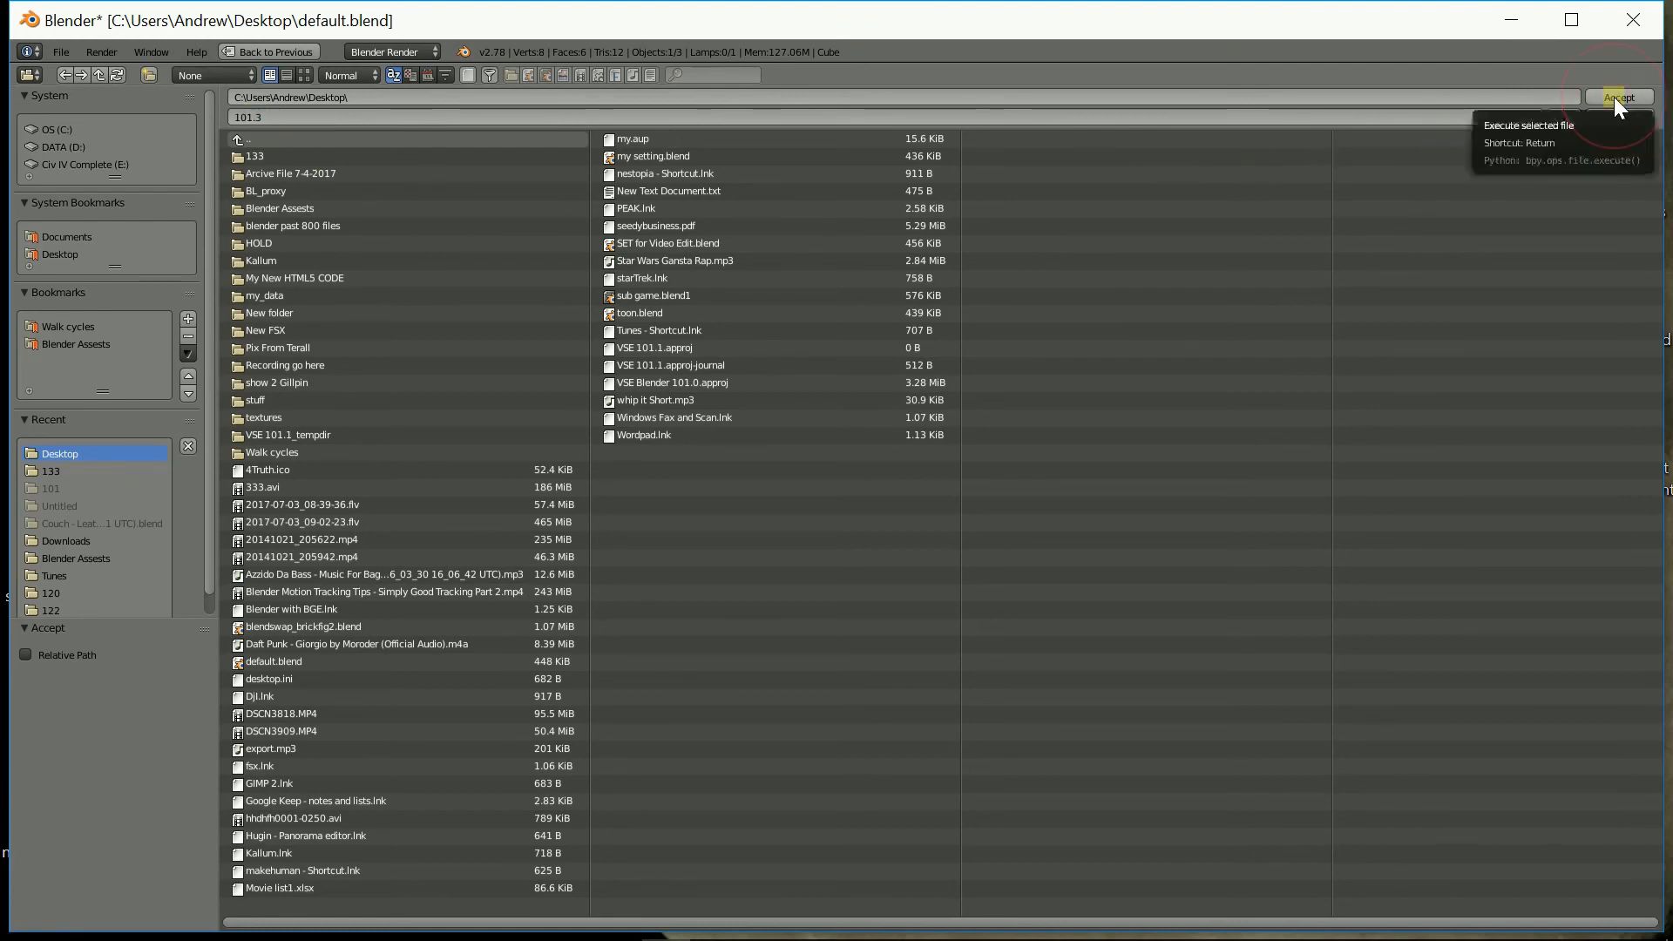
{"action": "left_click", "coordinate": [1615, 97]}
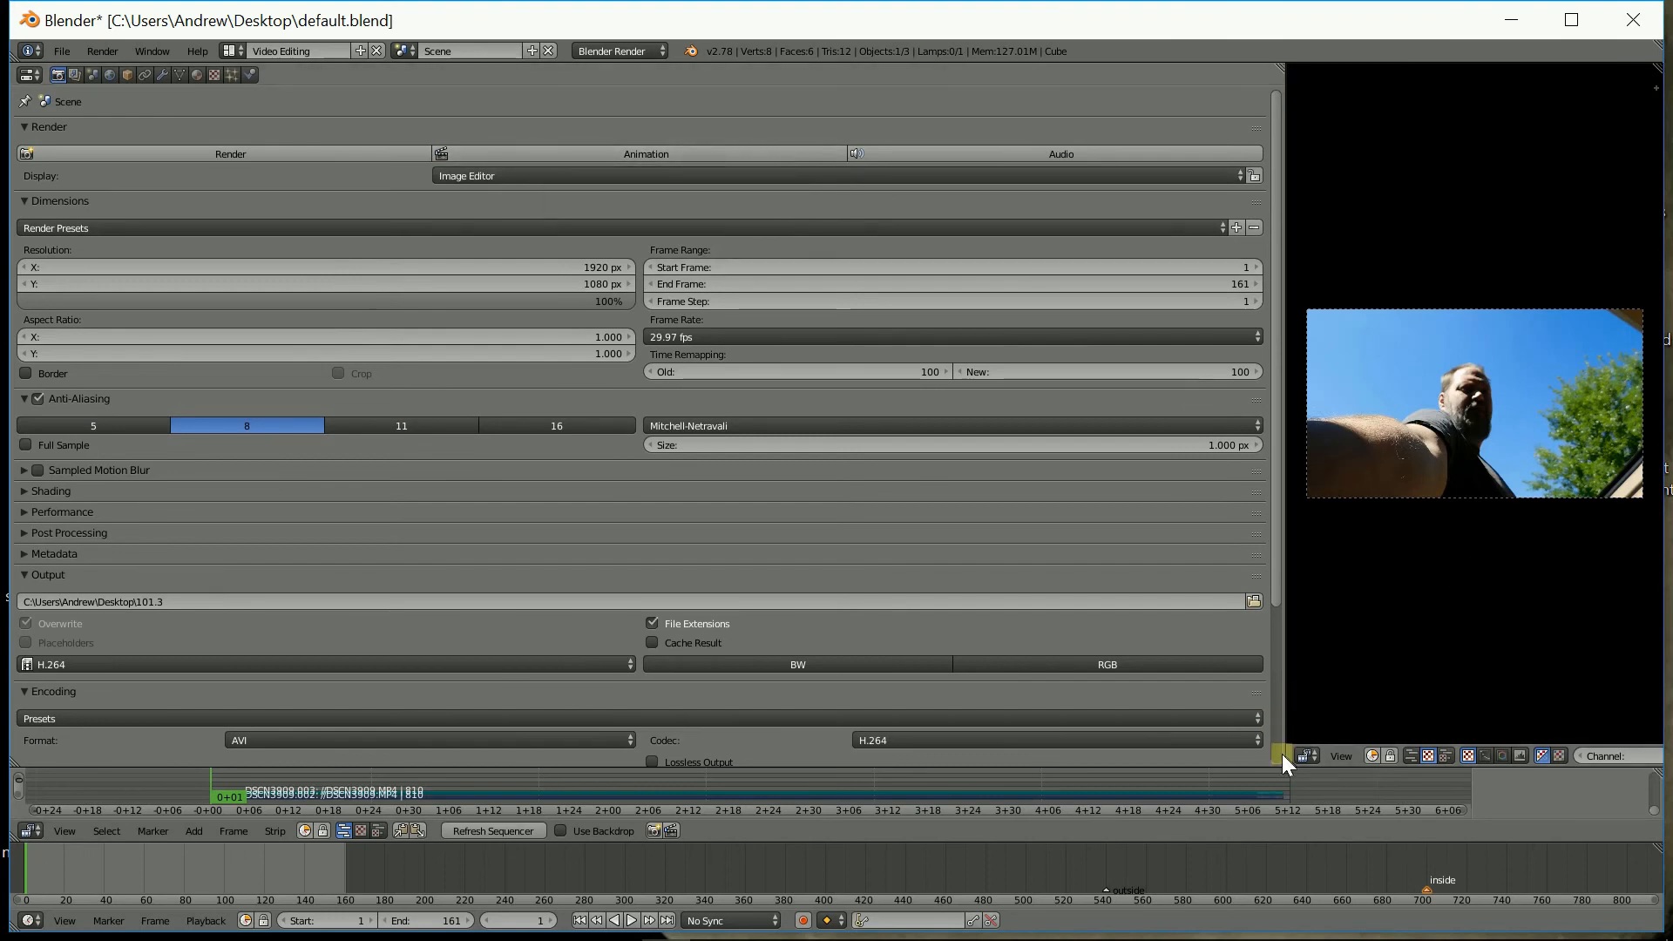
Step: Shrink the render properties area in height and width and enlarge the video frame in the widened preview
{"action": "left_click_drag", "start_coordinate": [1282, 768], "coordinate": [1278, 519]}
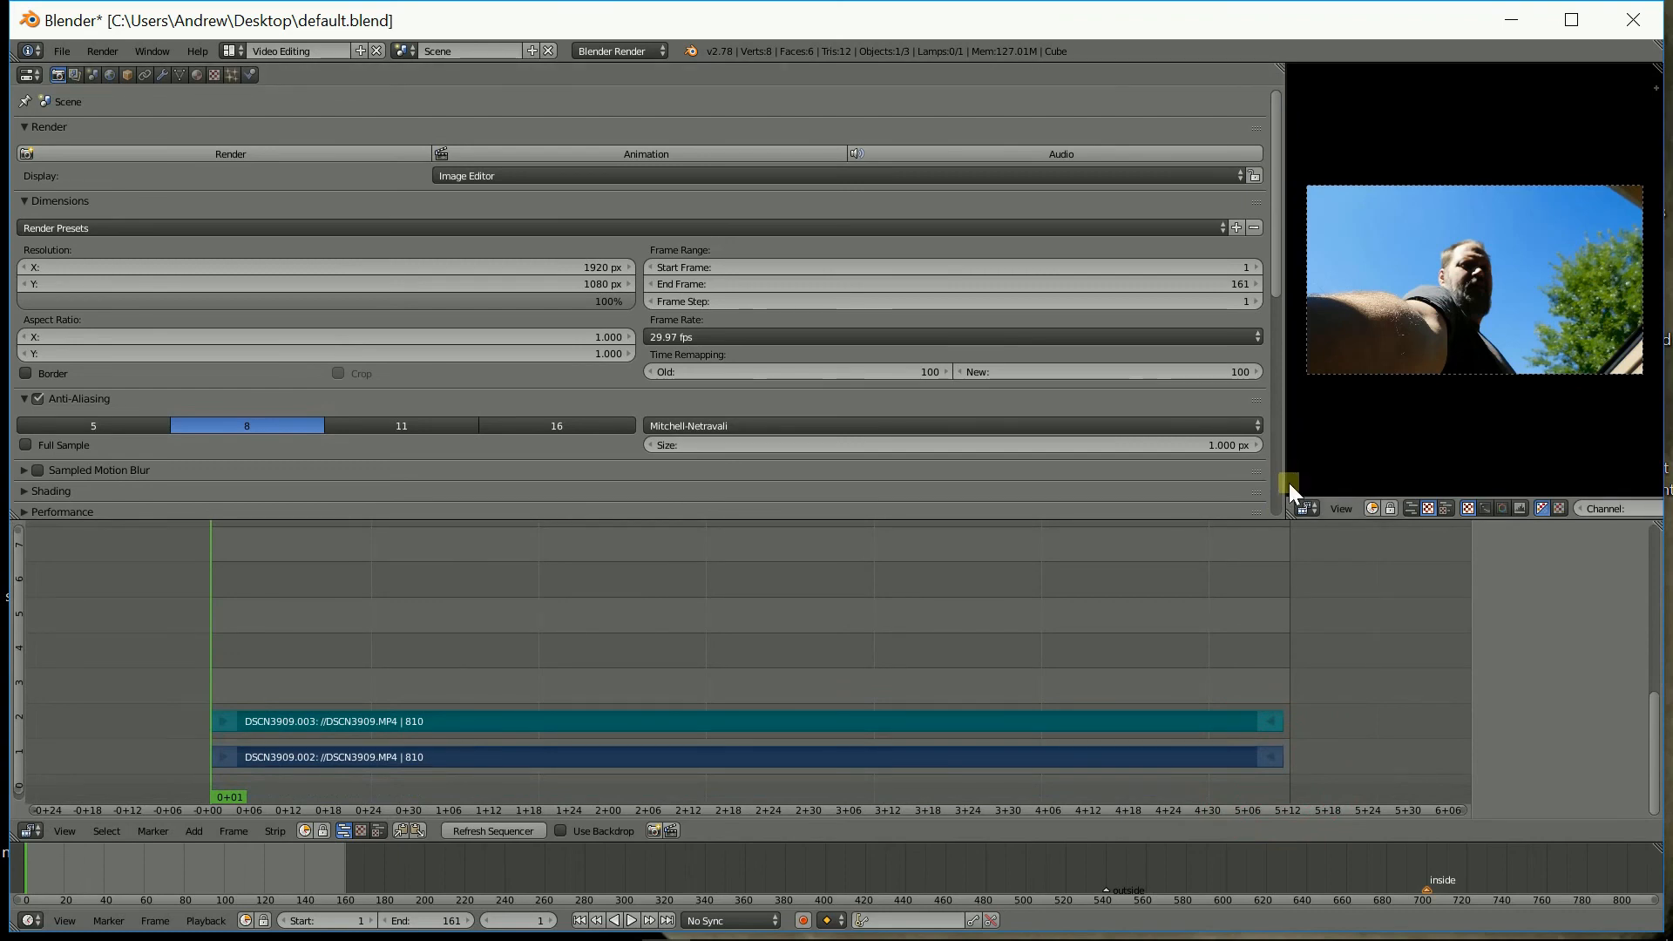
{"action": "left_click_drag", "start_coordinate": [1288, 484], "coordinate": [630, 506]}
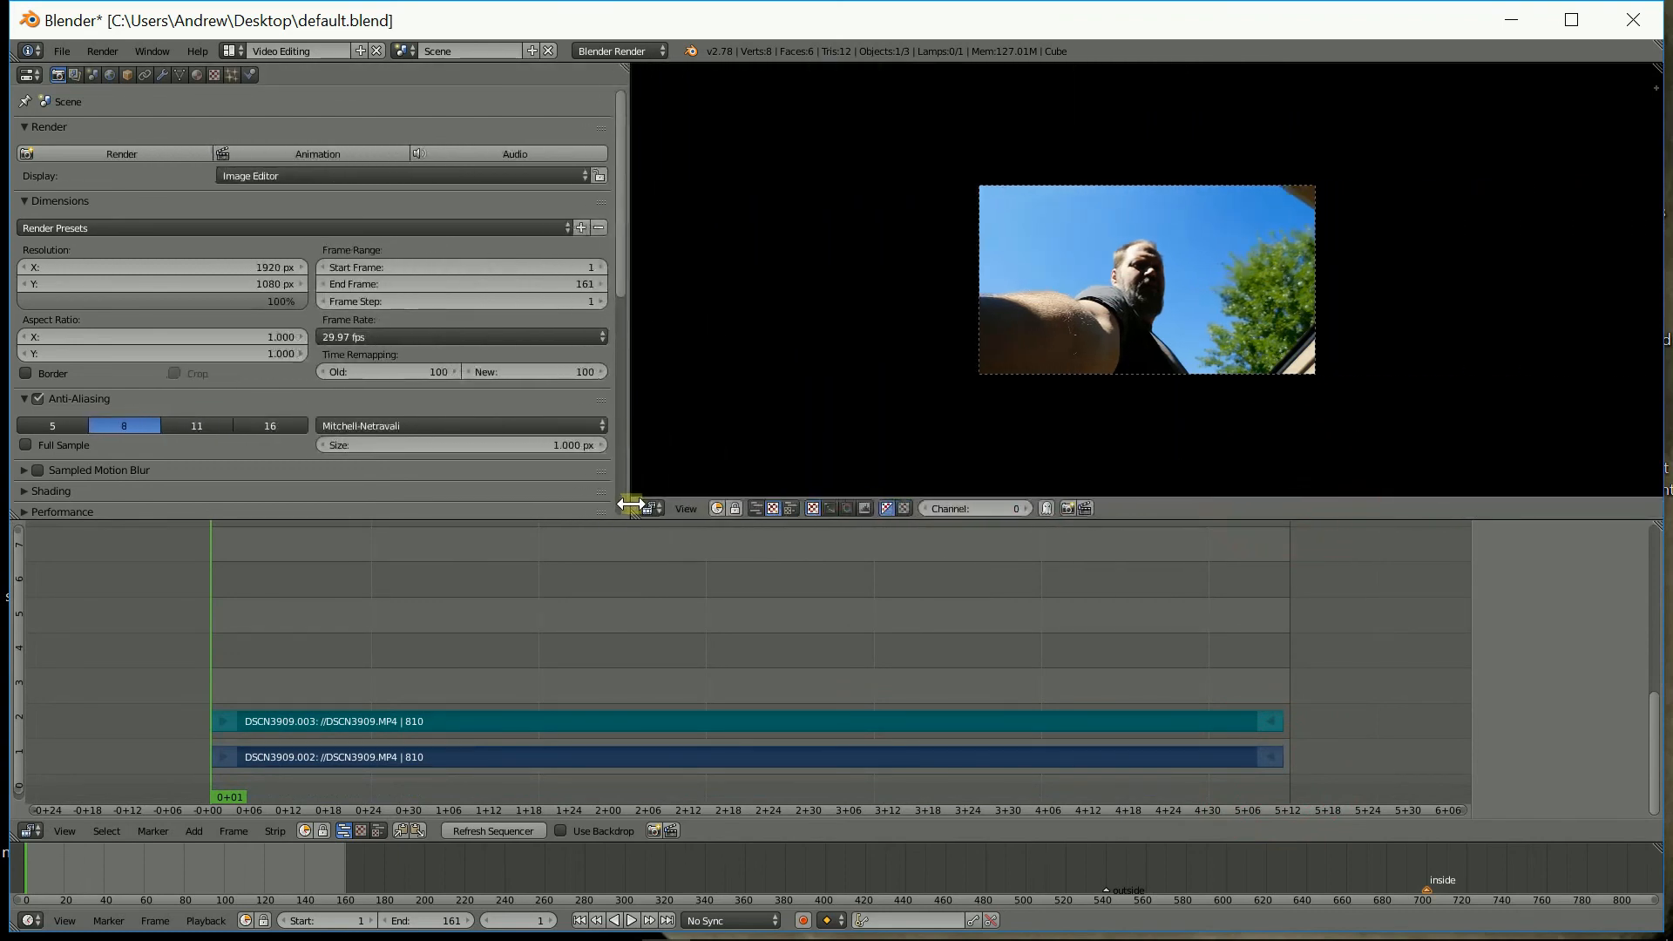
{"action": "scroll", "coordinate": [978, 414], "scroll_direction": "up", "scroll_amount": 1}
{"action": "scroll", "coordinate": [979, 417], "scroll_direction": "up", "scroll_amount": 2}
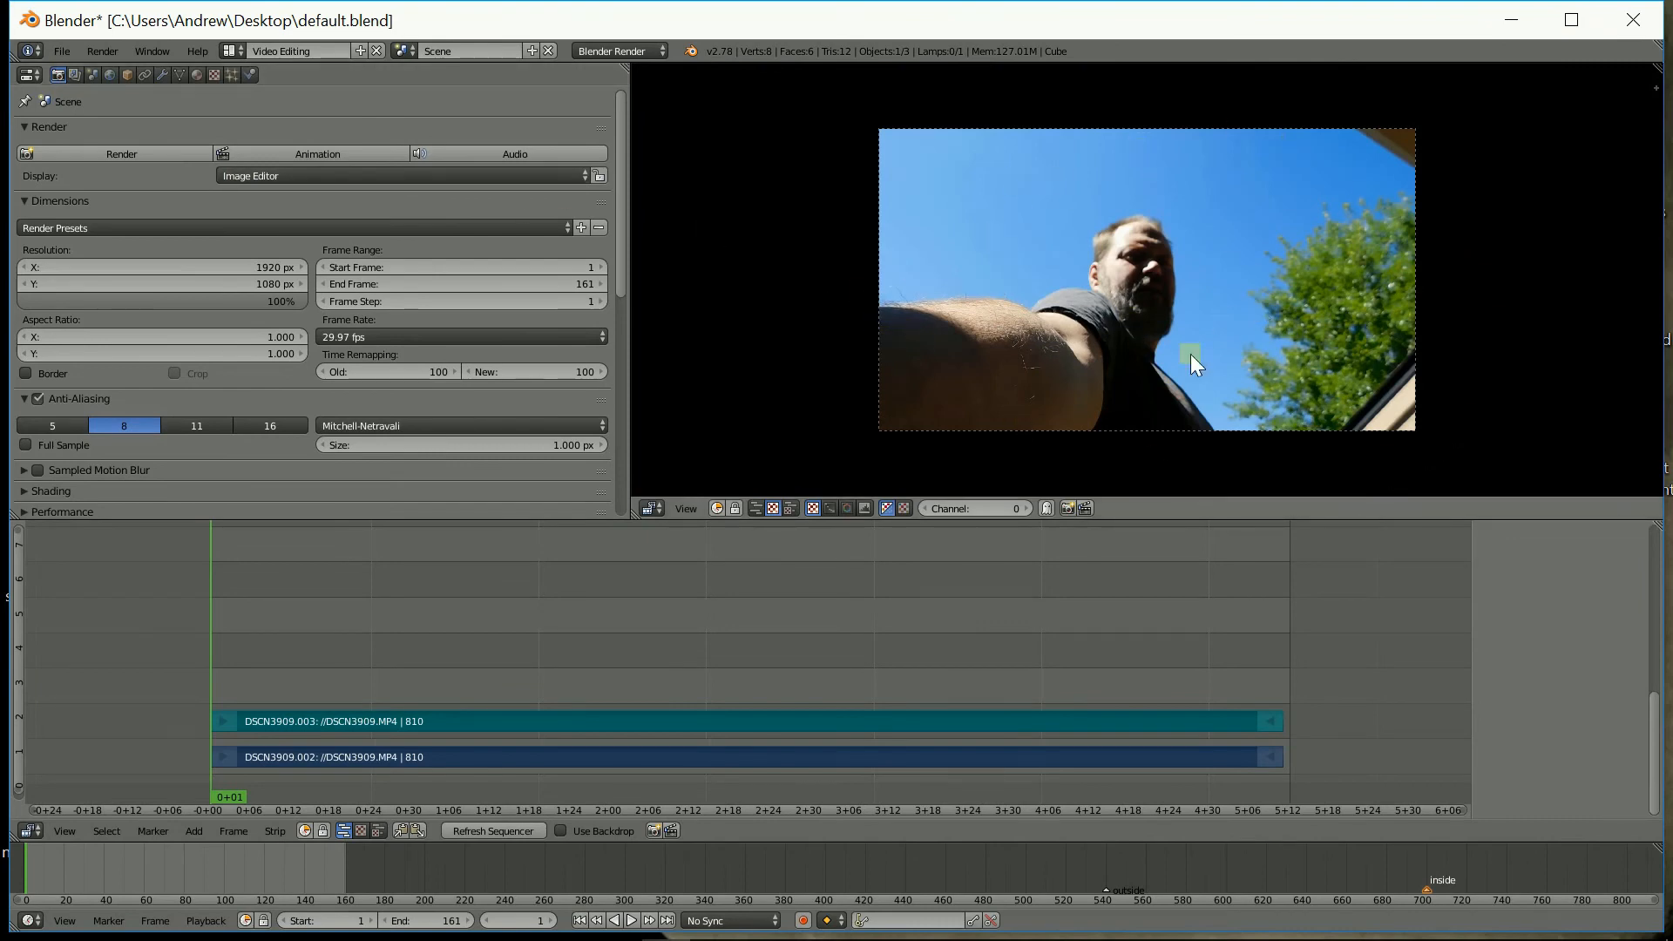
Step: Start rendering the animation in the image editor twice, cancelling each render early, and return to the sequencer
{"action": "left_click", "coordinate": [338, 154]}
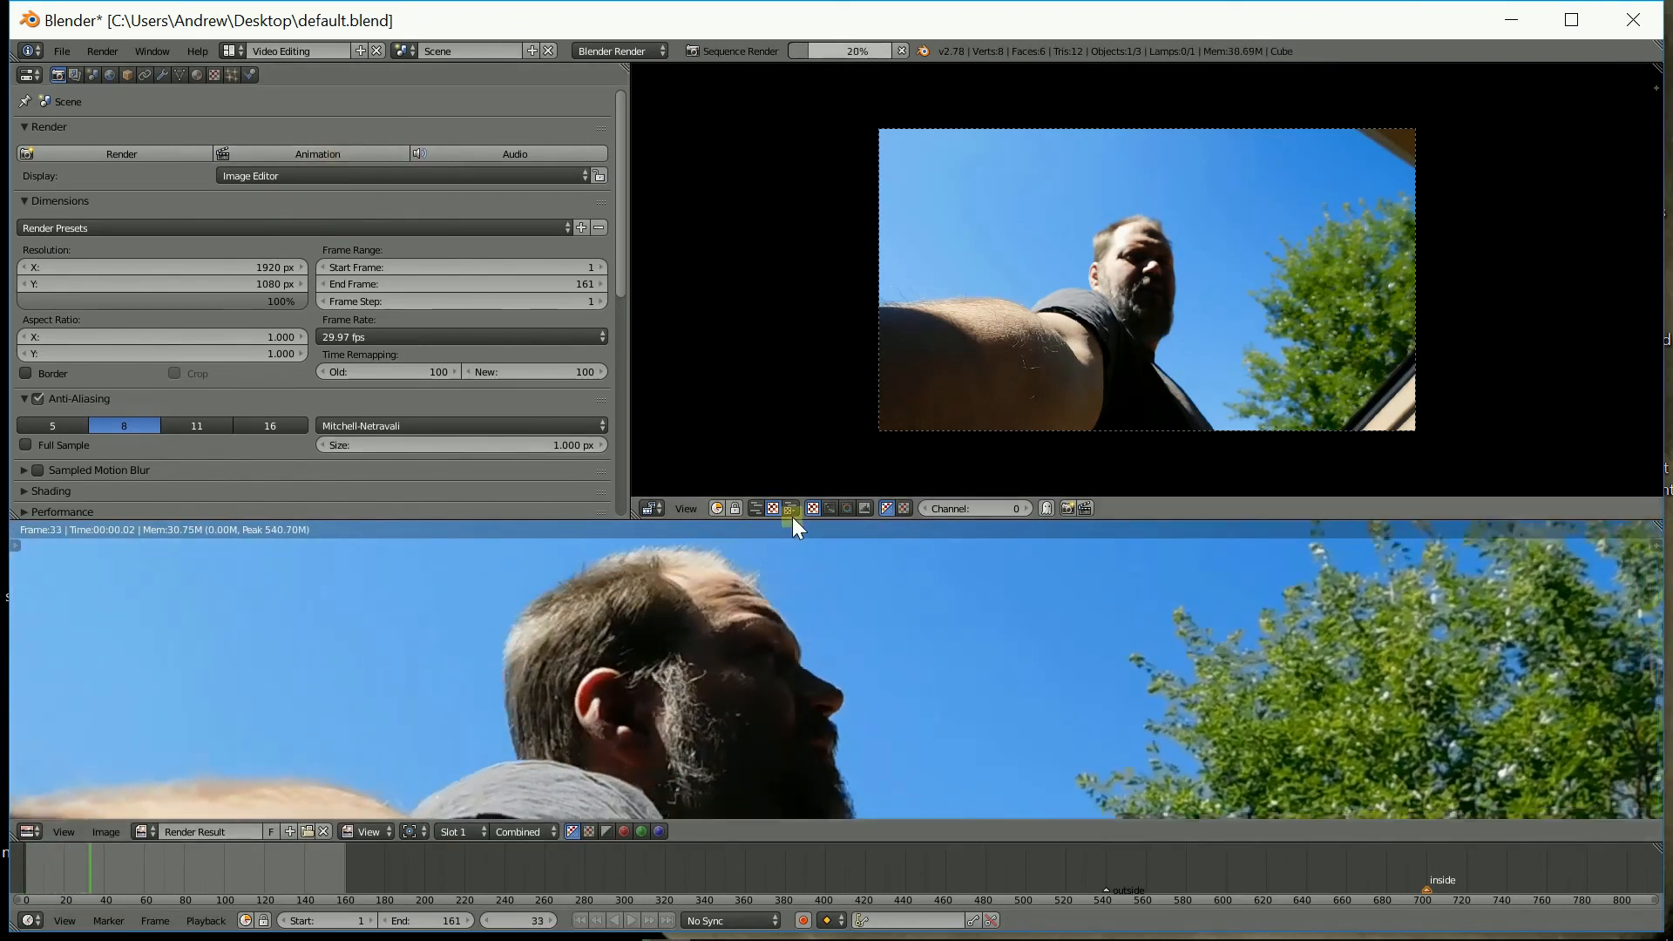
{"action": "scroll", "coordinate": [781, 684], "scroll_direction": "down", "scroll_amount": 6}
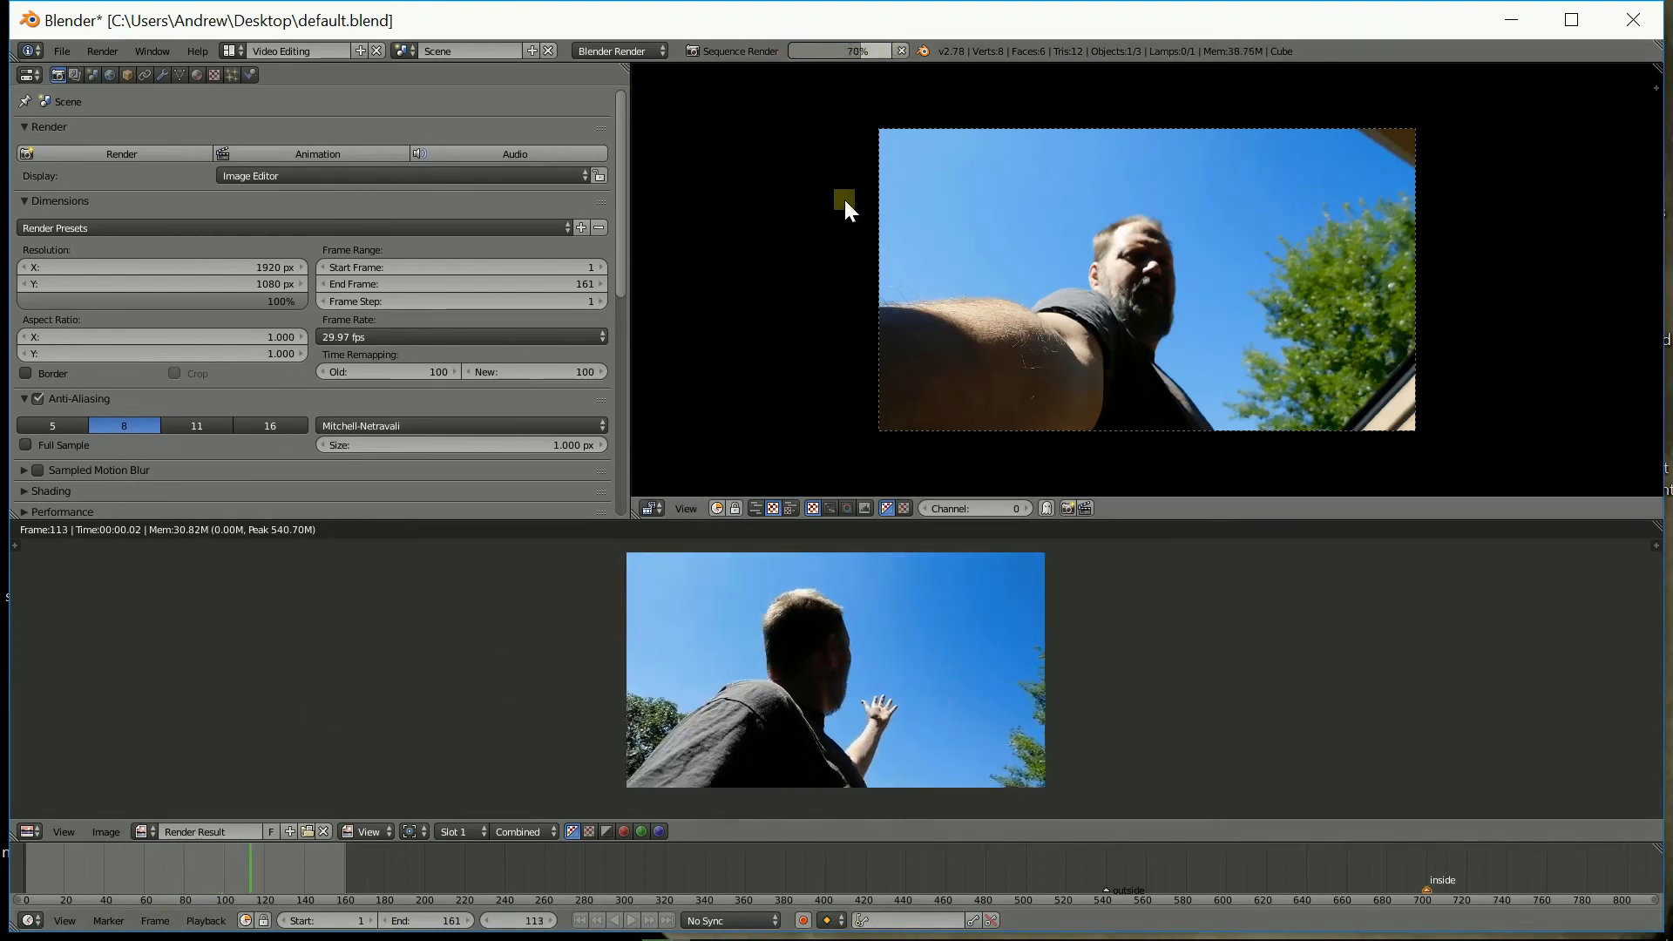
{"action": "left_click", "coordinate": [907, 50]}
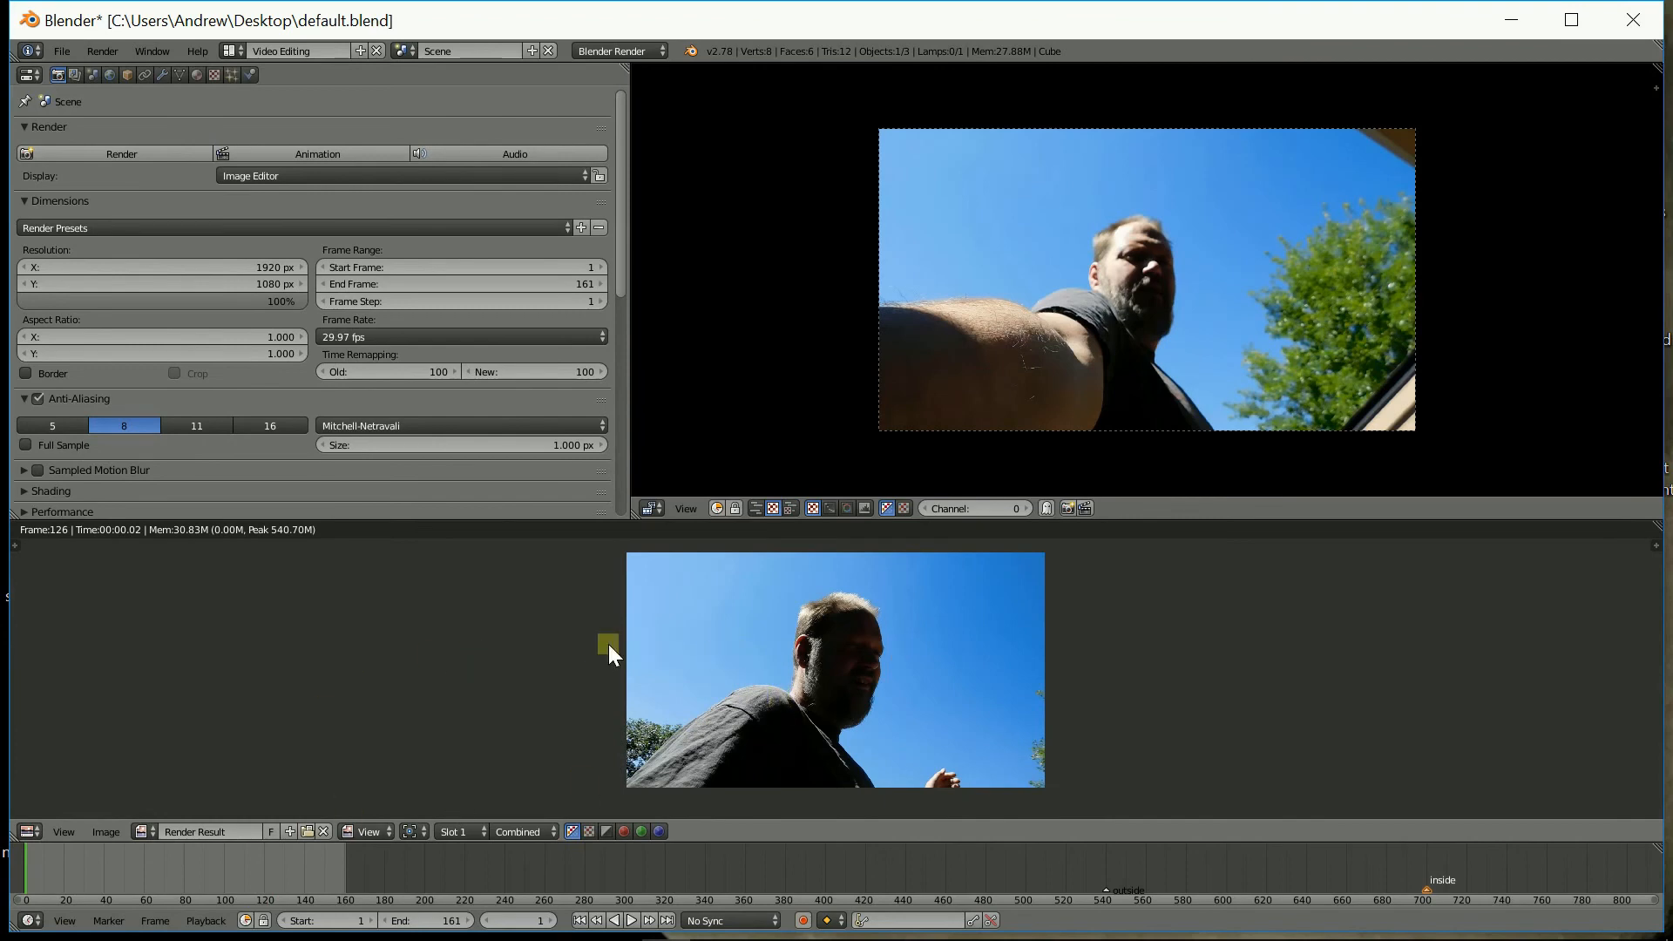
{"action": "left_click", "coordinate": [341, 155]}
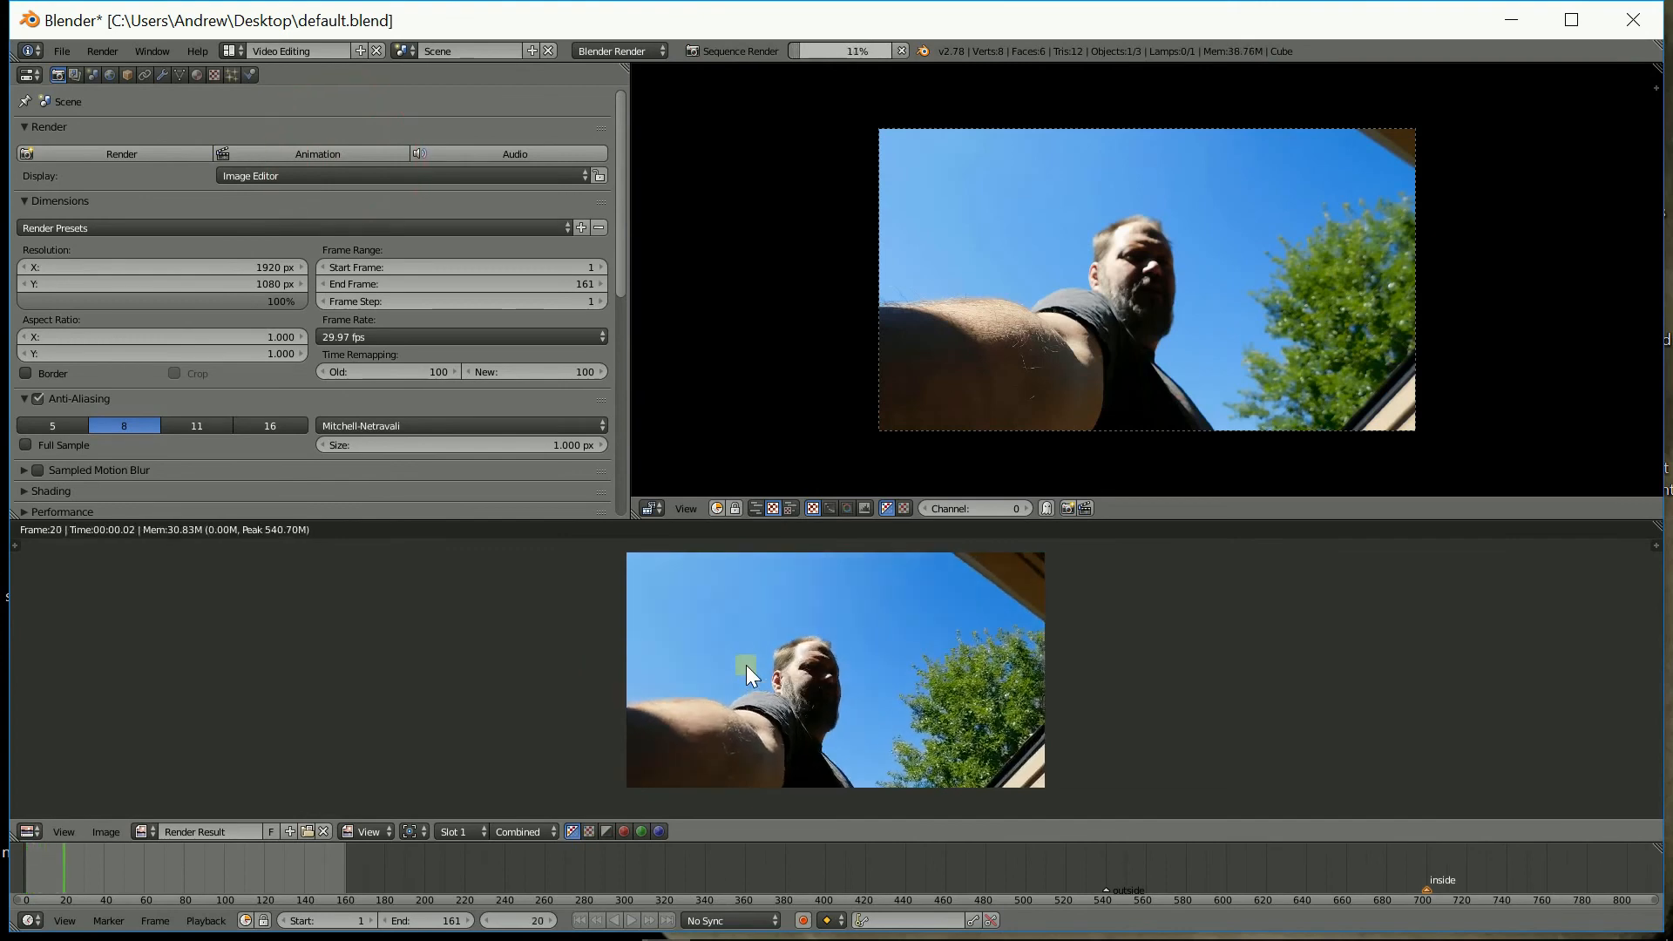
{"action": "key", "text": "Escape"}
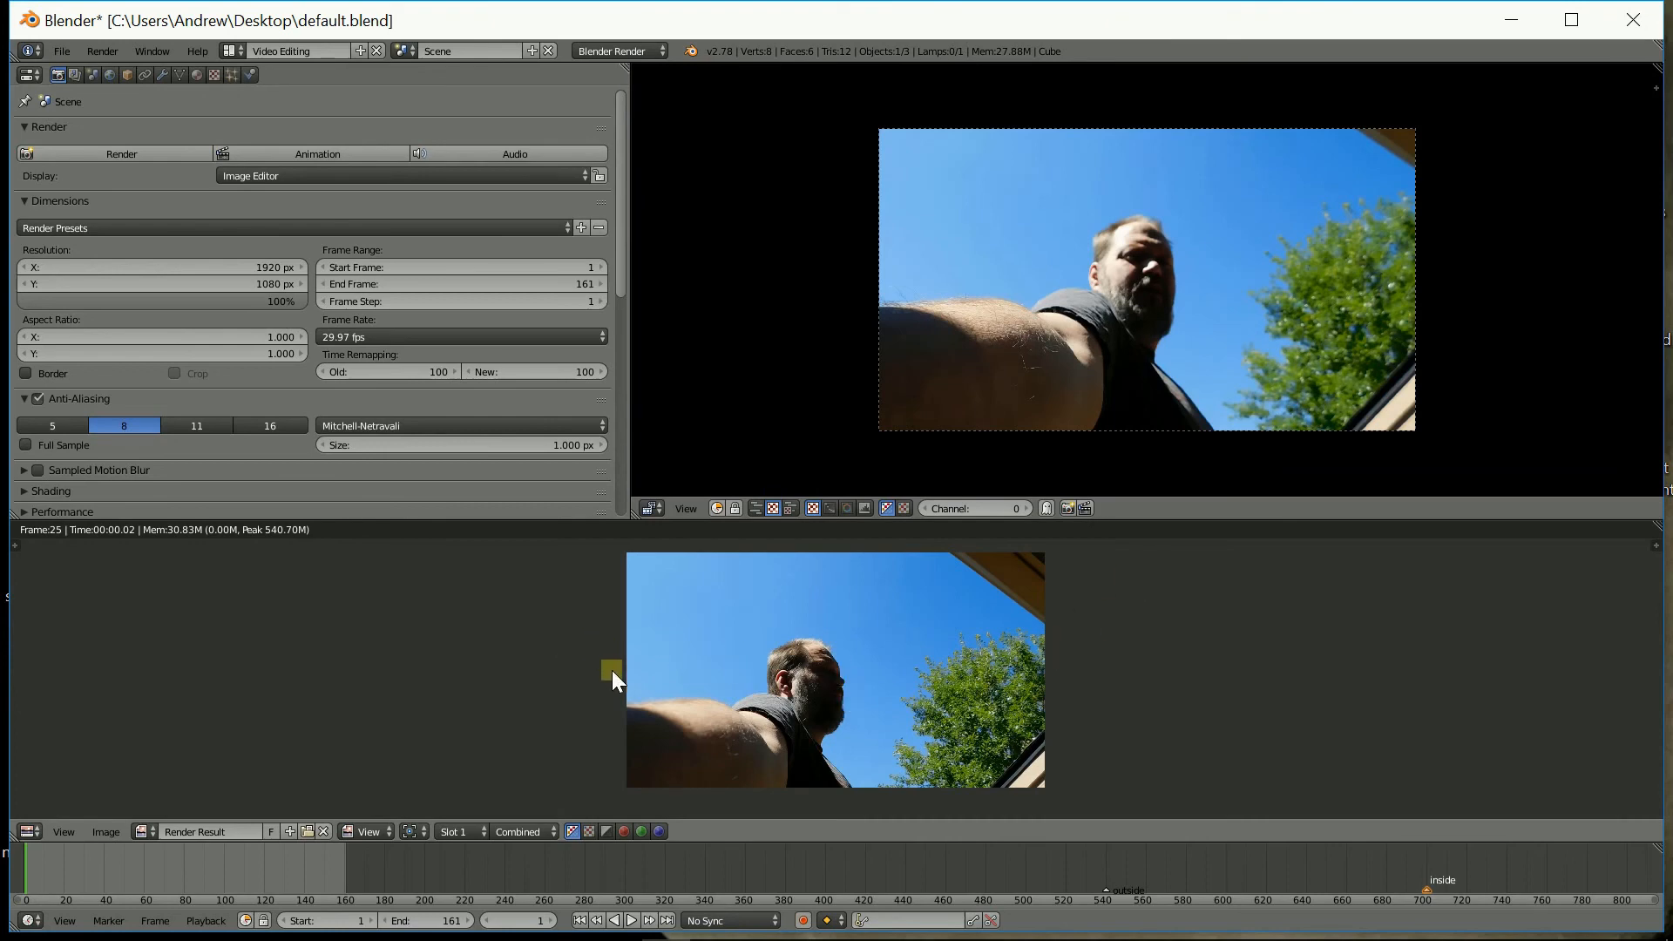
{"action": "key", "text": "Escape"}
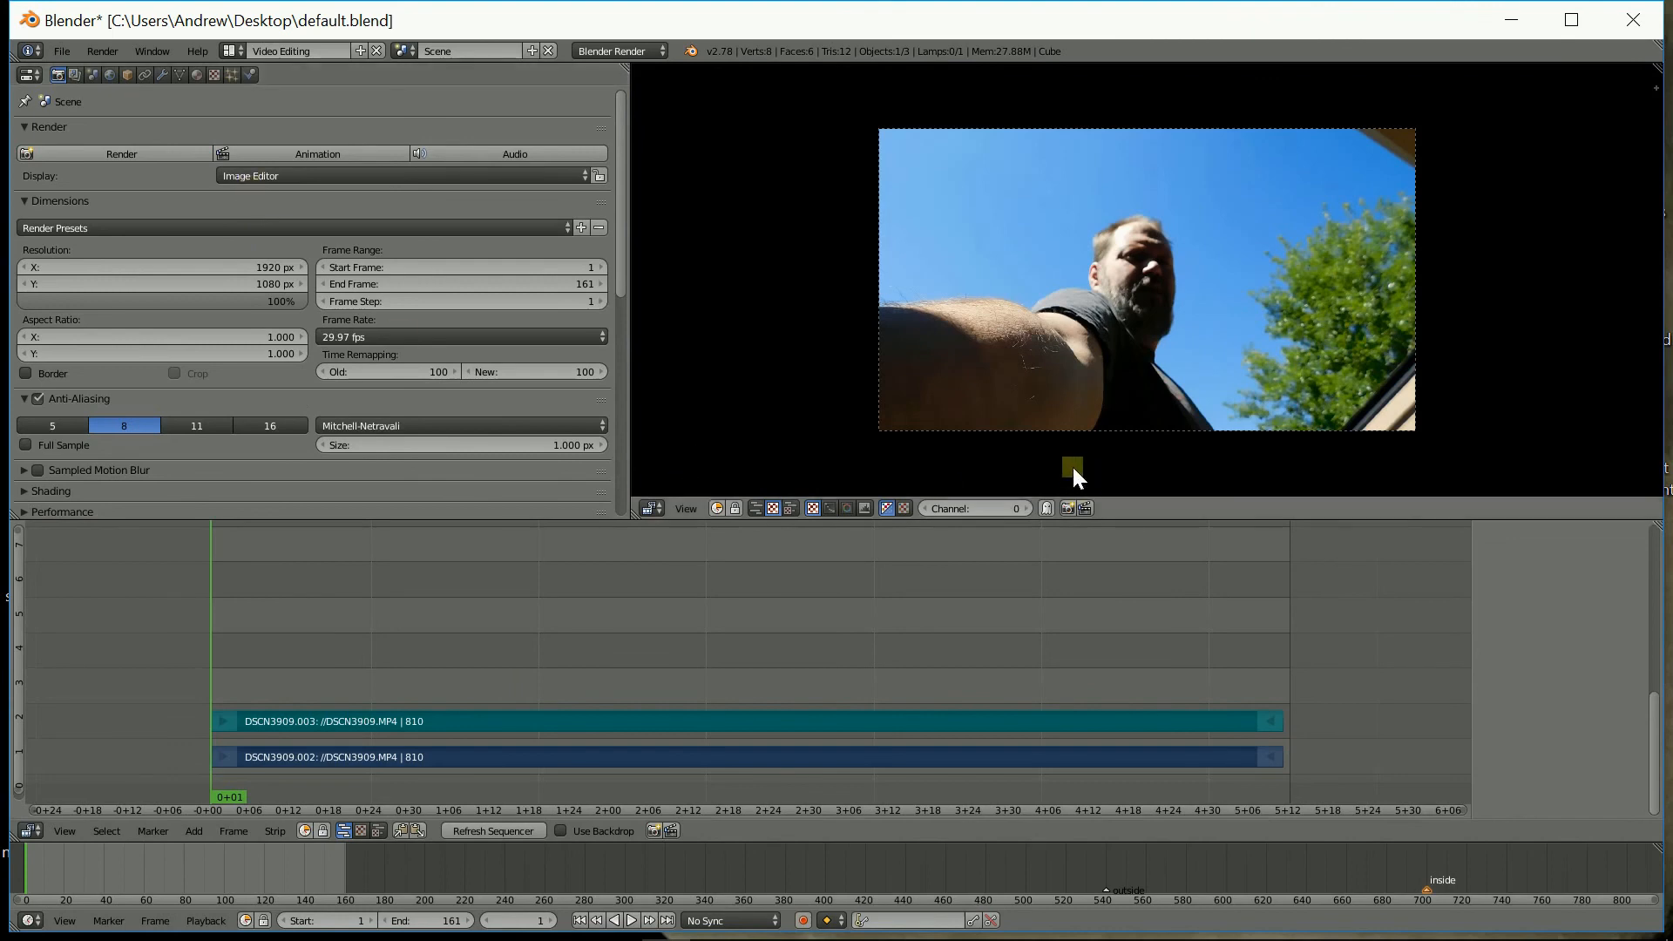
Step: Set the render display to Keep UI and render the whole animation from the first frame
{"action": "mouse_move", "coordinate": [74, 865]}
{"action": "left_mouse_down"}
{"action": "mouse_move", "coordinate": [224, 876]}
{"action": "mouse_move", "coordinate": [102, 861]}
{"action": "left_mouse_up"}
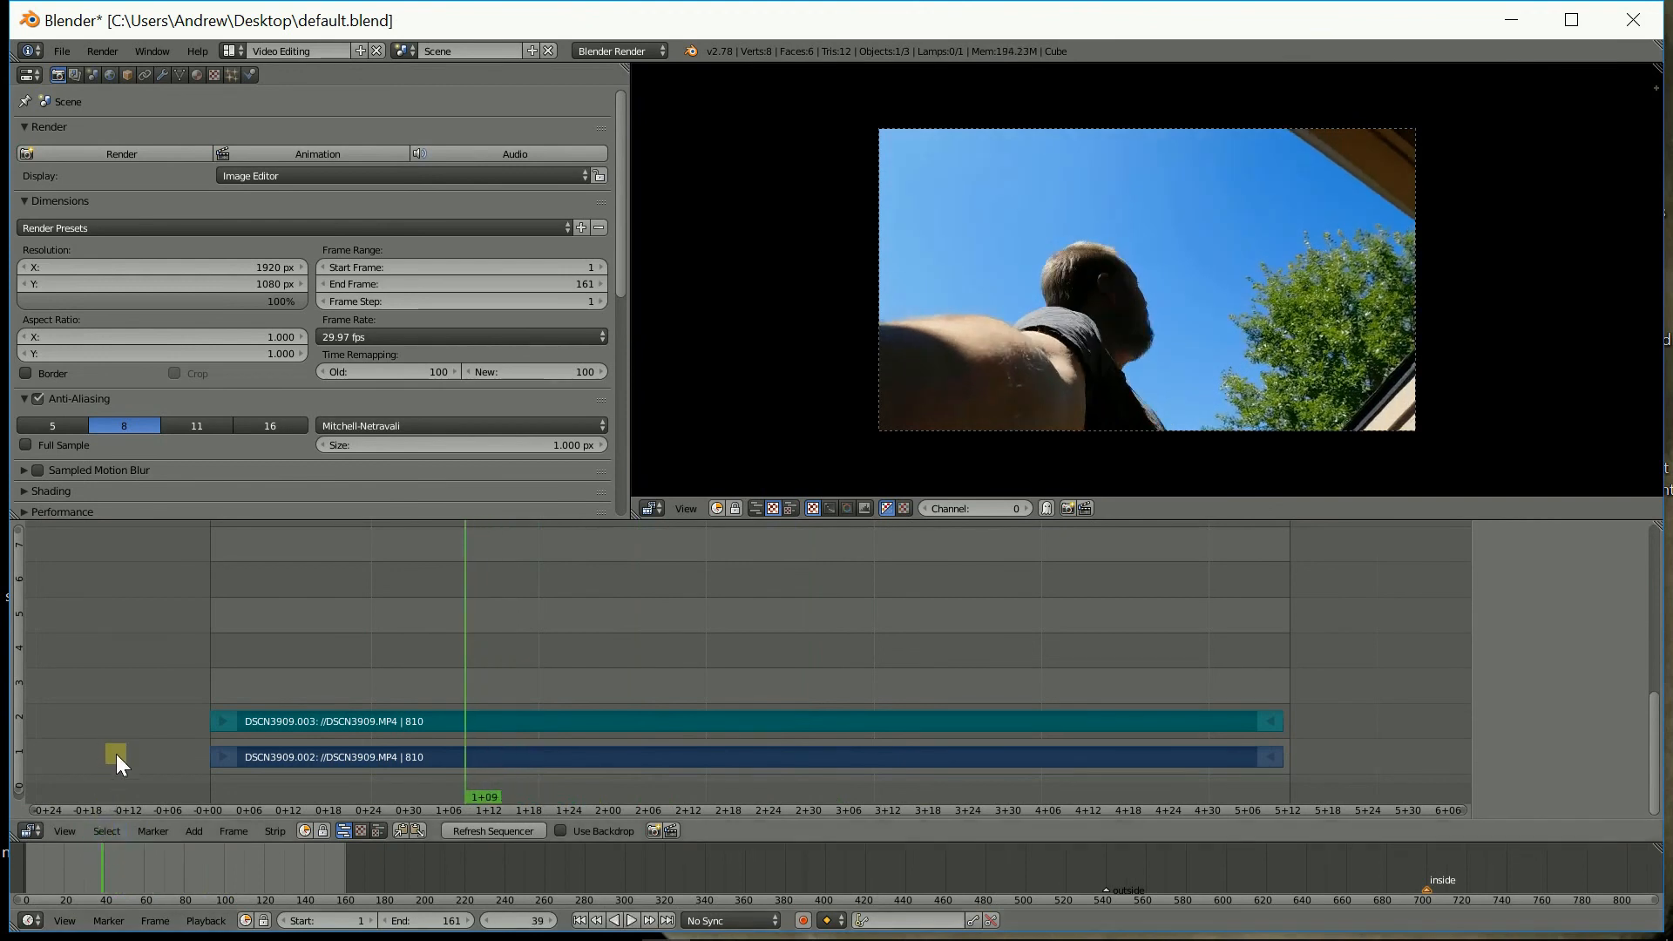
{"action": "left_click", "coordinate": [579, 920]}
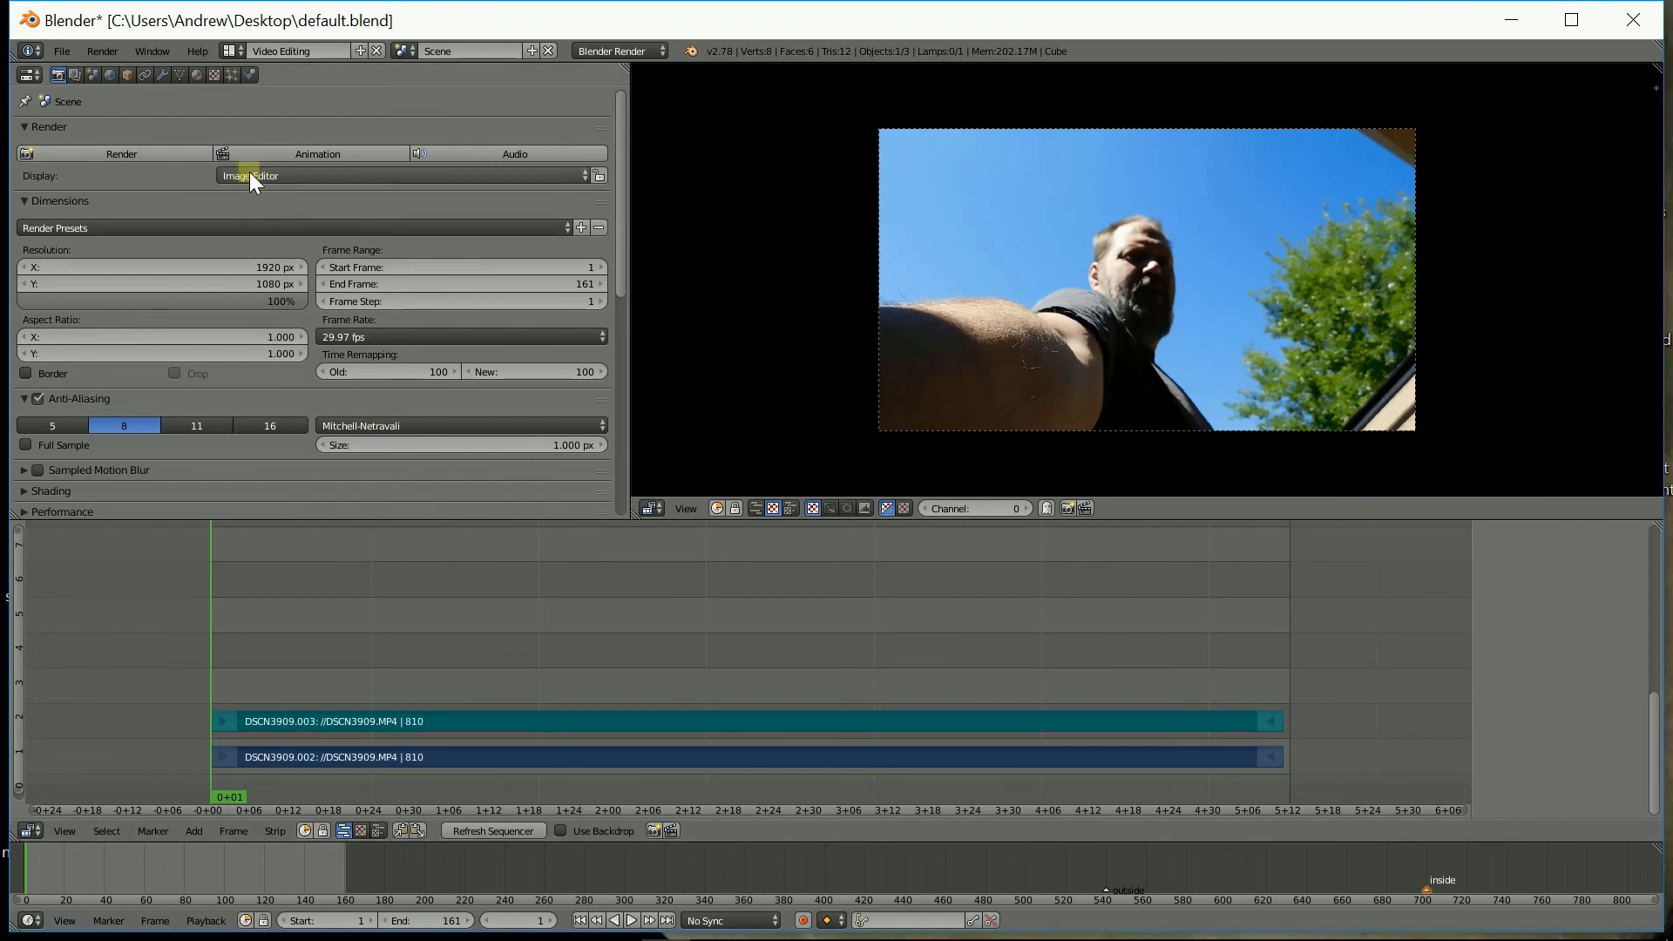
{"action": "left_click", "coordinate": [285, 176]}
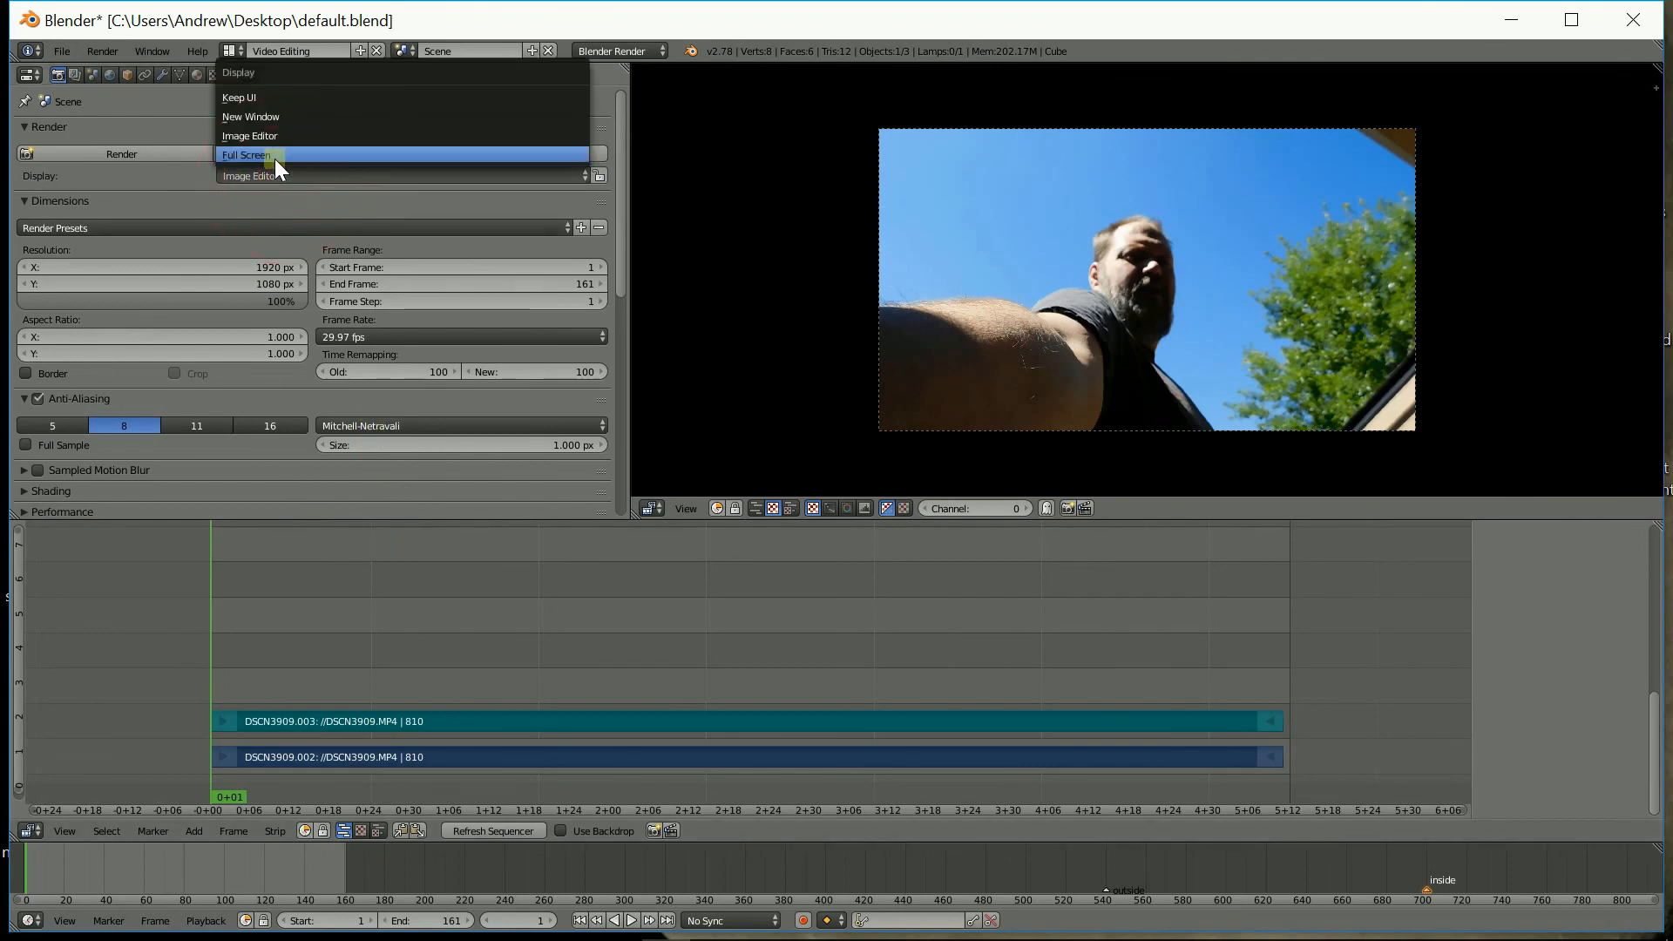
{"action": "left_click", "coordinate": [296, 98]}
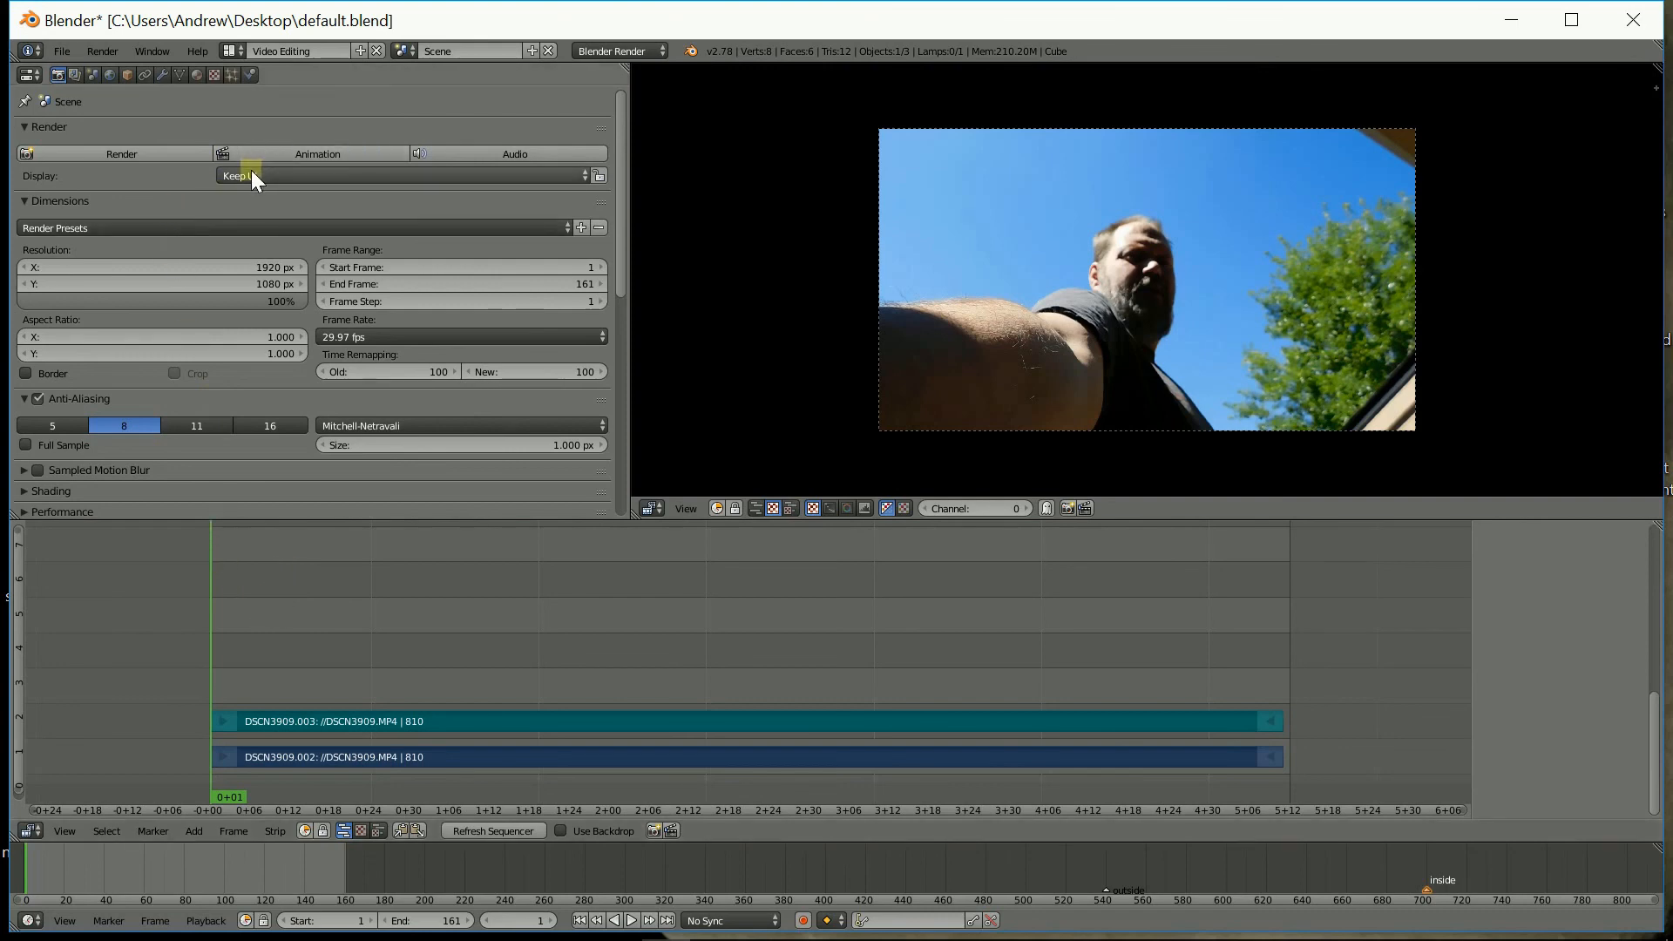
{"action": "left_click", "coordinate": [335, 153]}
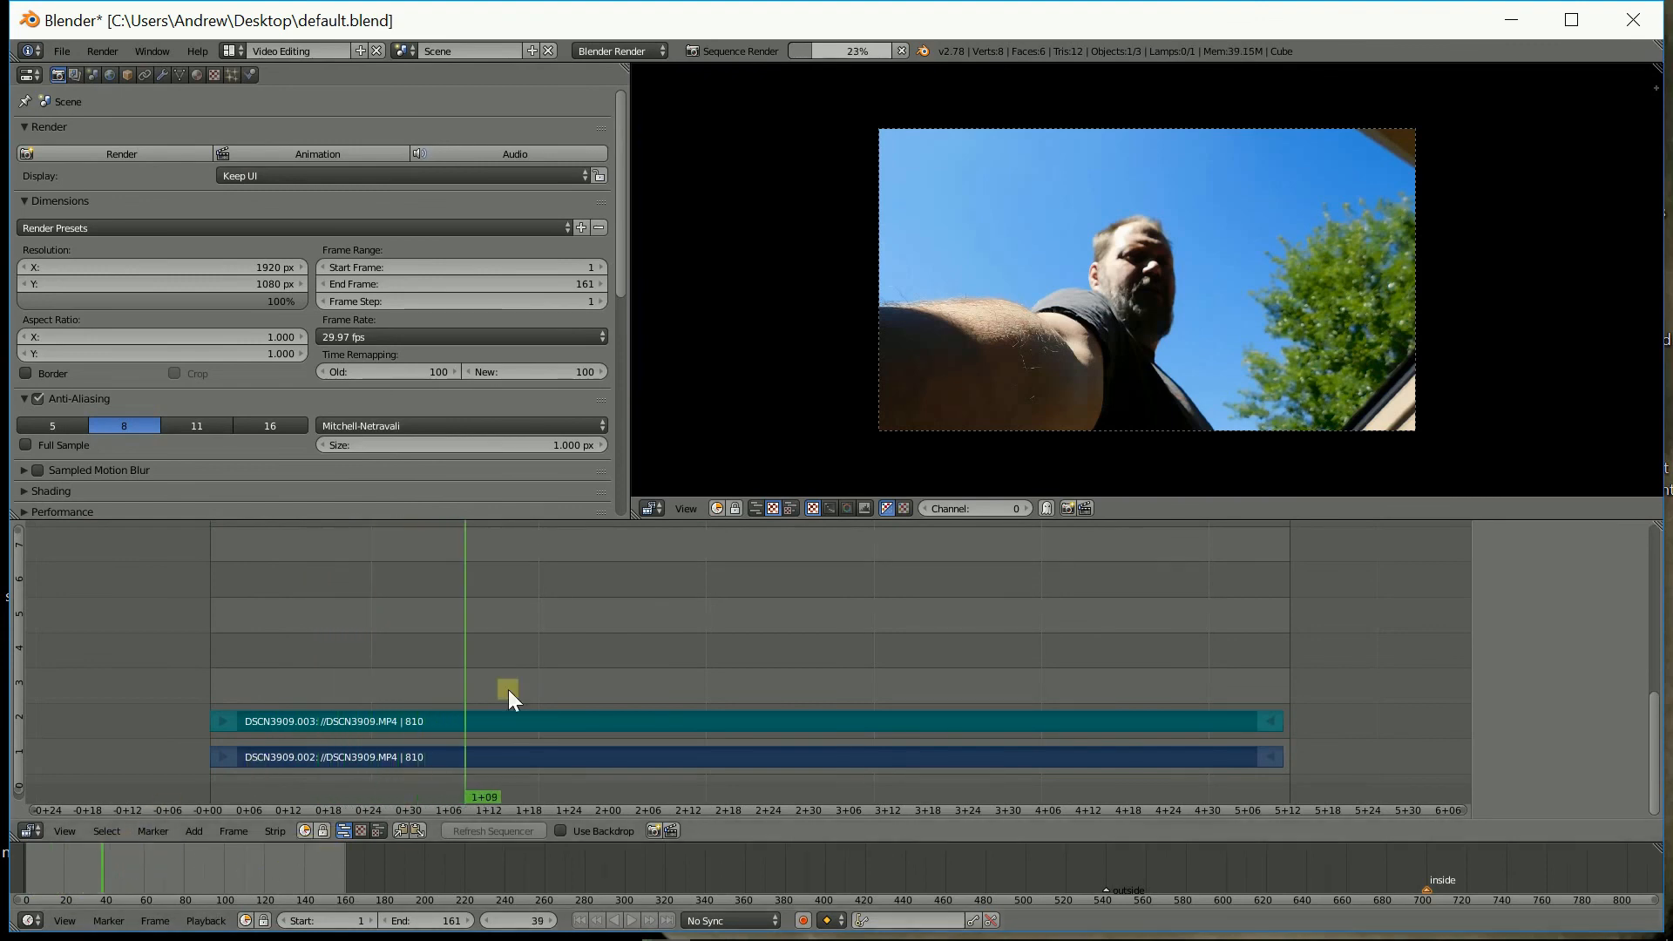
{"action": "mouse_move", "coordinate": [835, 53]}
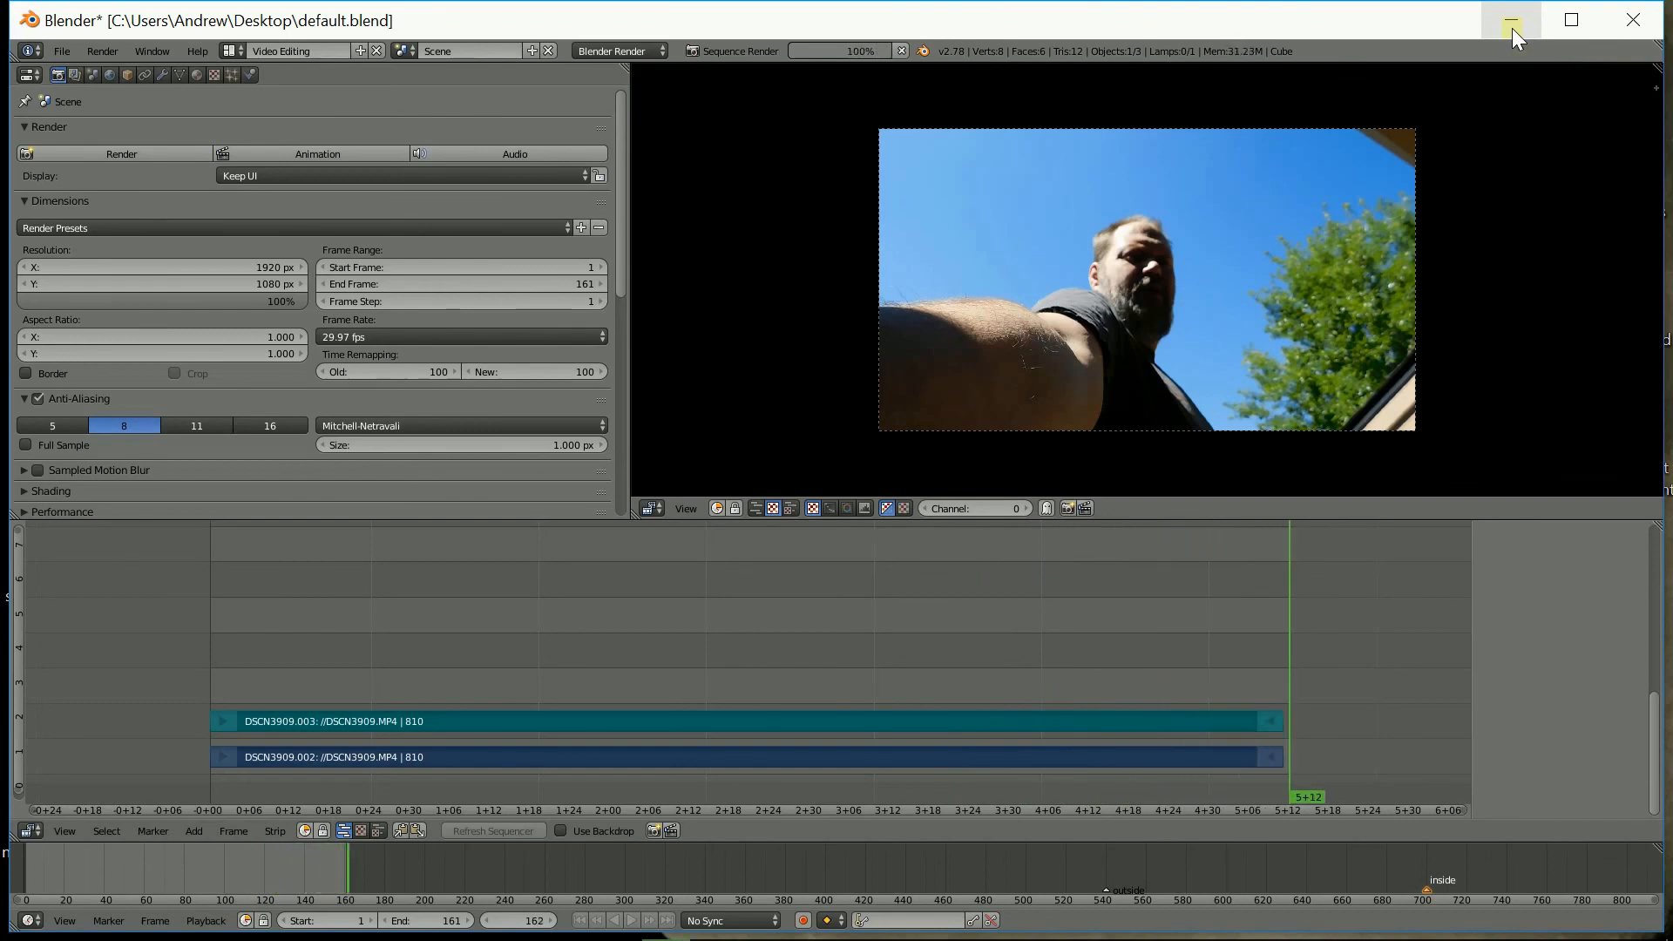
Step: Switch to the desktop and play the rendered video 101.30001-0161.avi in Photos
{"action": "left_click", "coordinate": [1512, 27]}
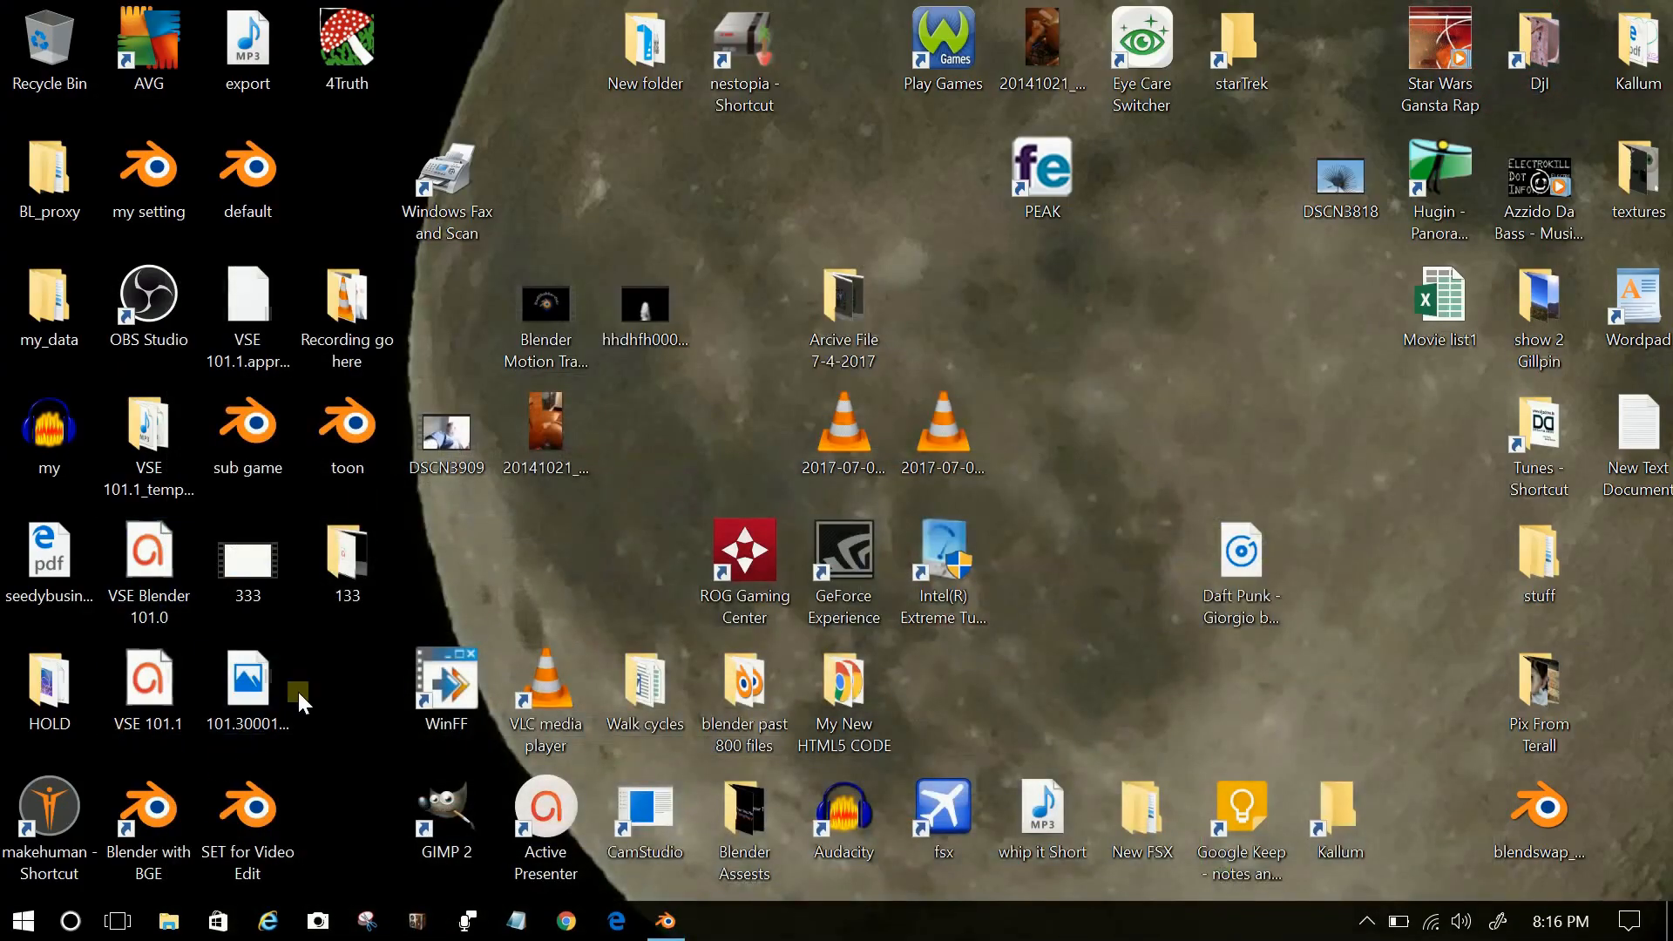
{"action": "double_click", "coordinate": [268, 684]}
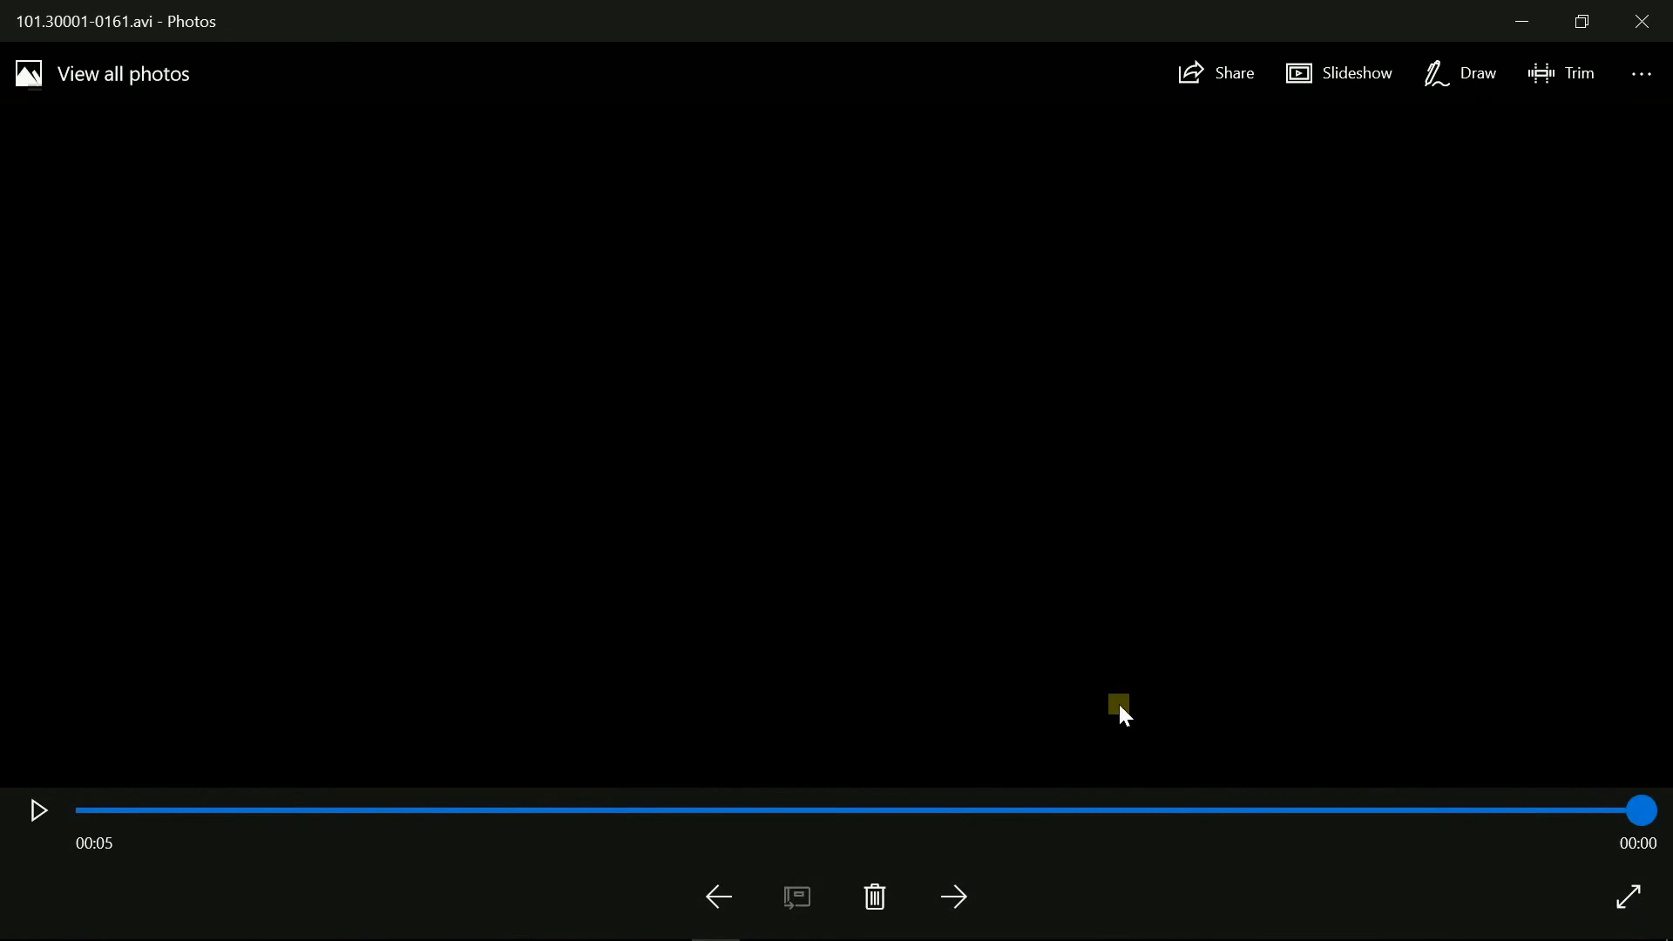
{"action": "mouse_move", "coordinate": [853, 937]}
{"action": "mouse_move", "coordinate": [658, 931]}
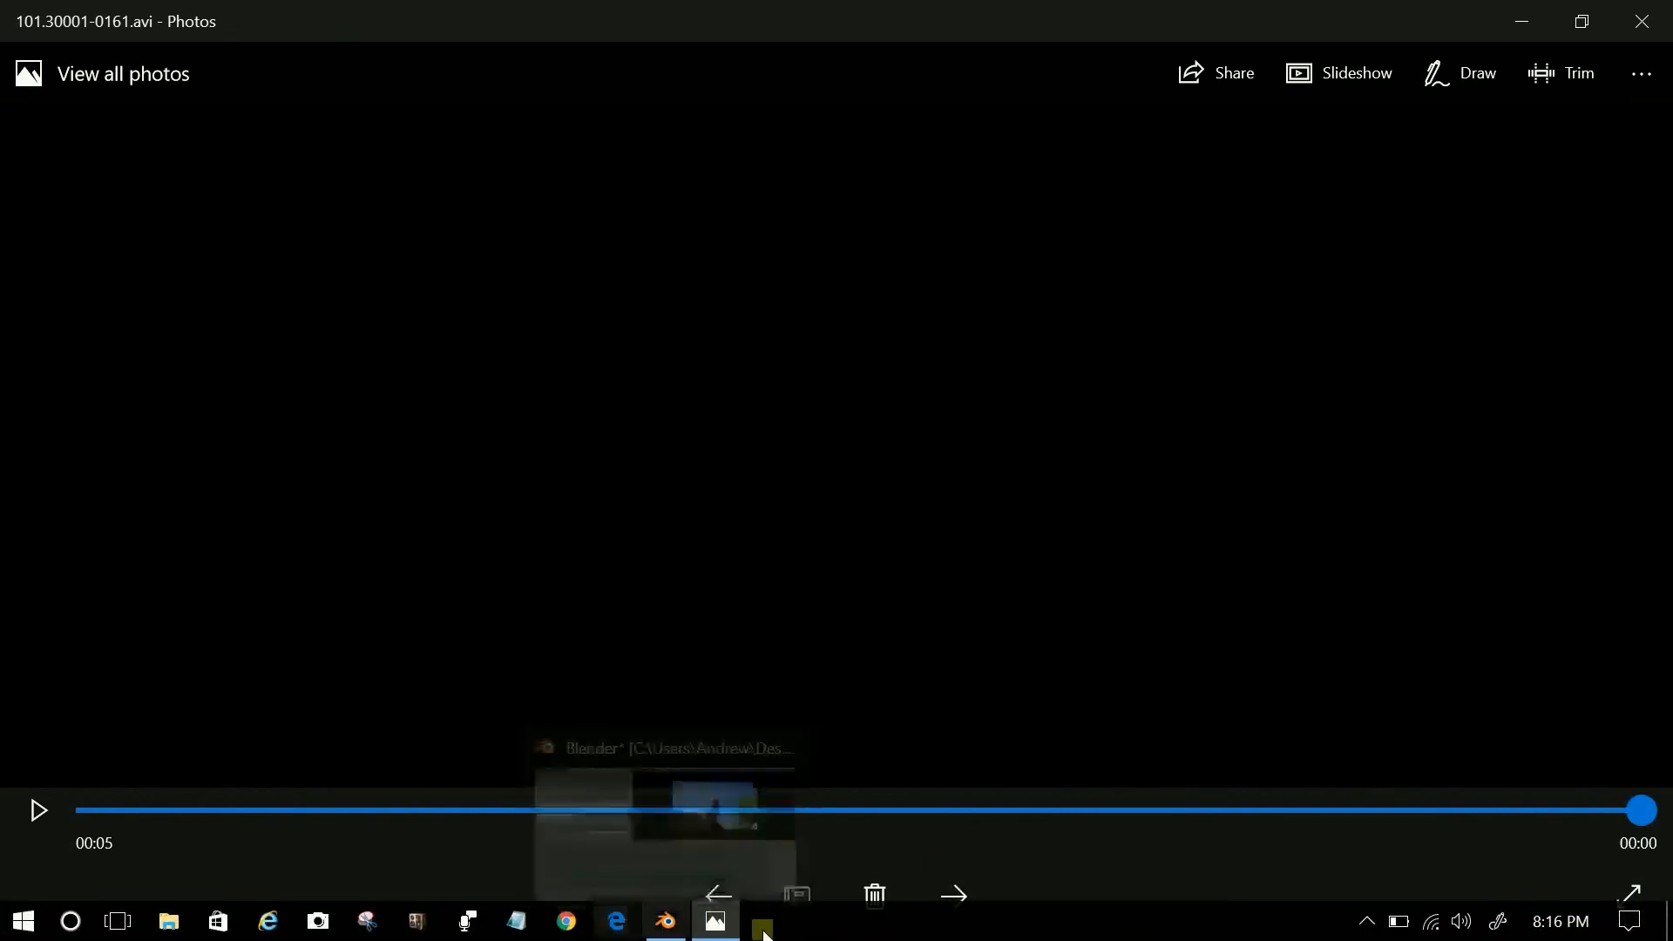
{"action": "left_click", "coordinate": [1371, 925]}
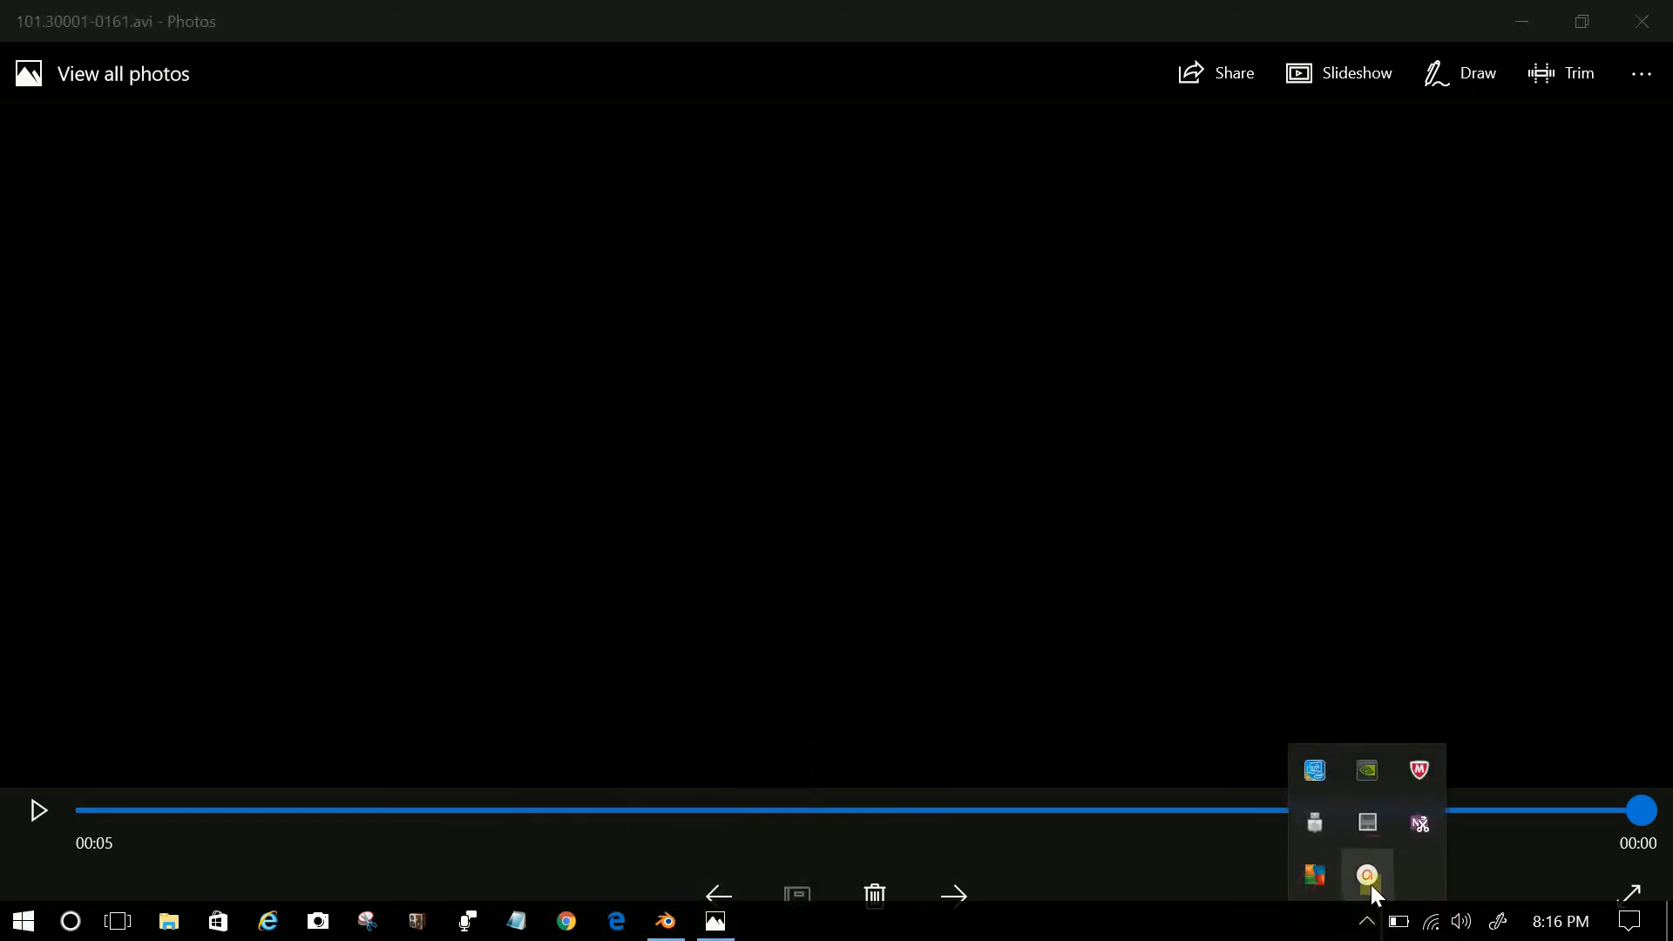
{"action": "left_click", "coordinate": [1370, 883]}
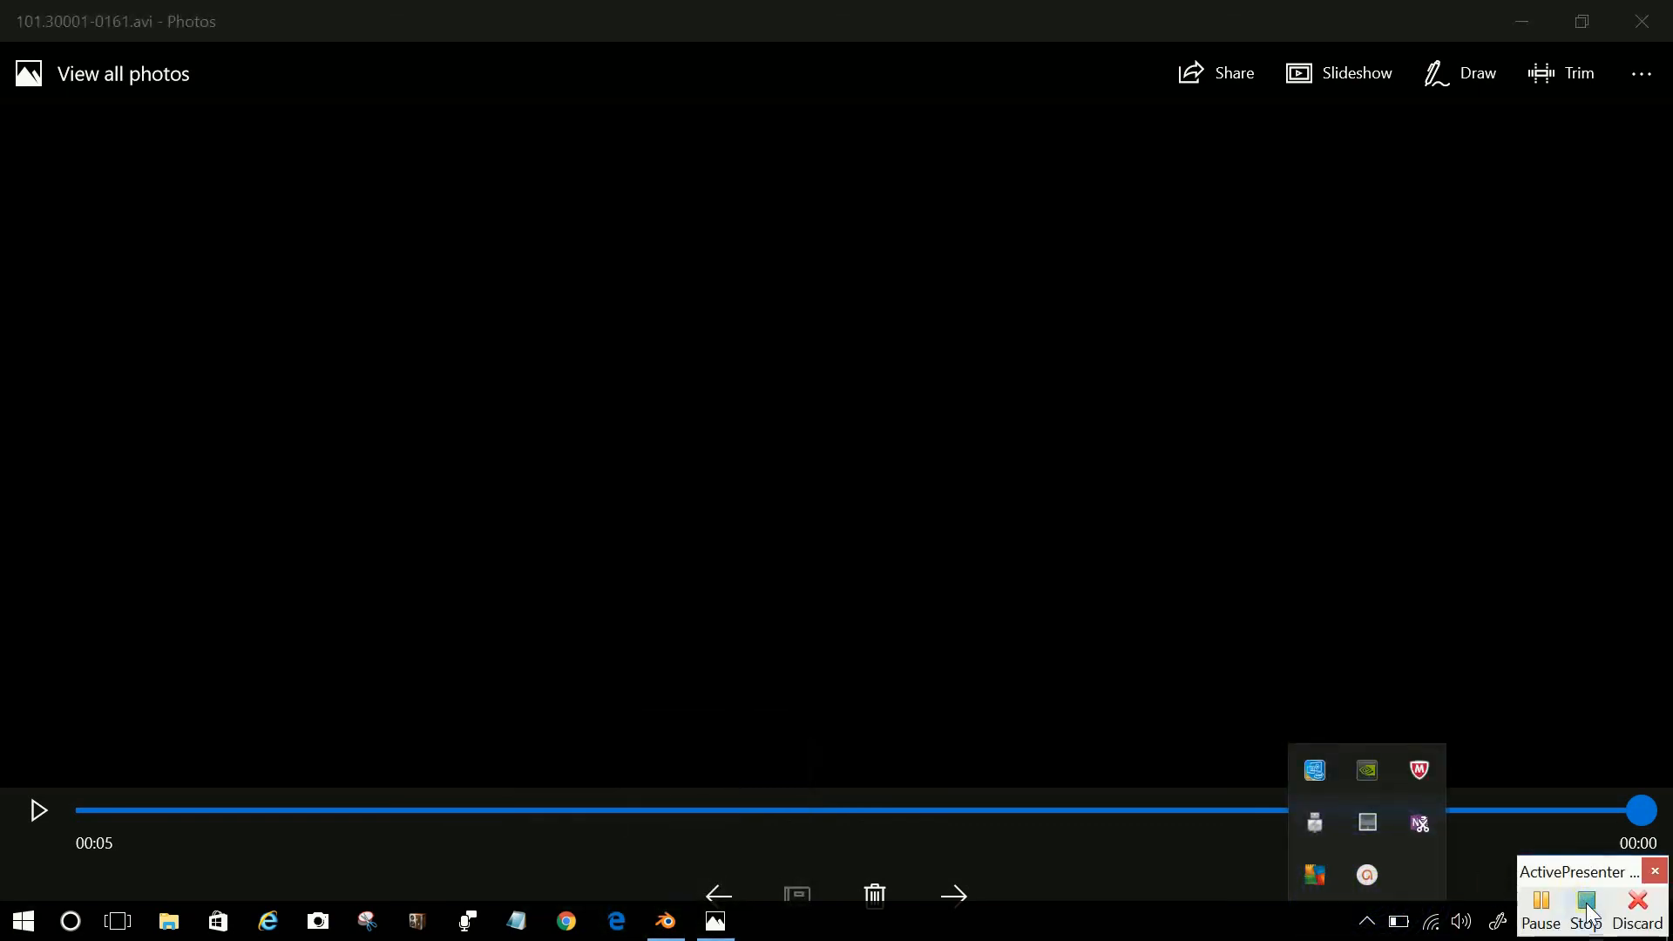